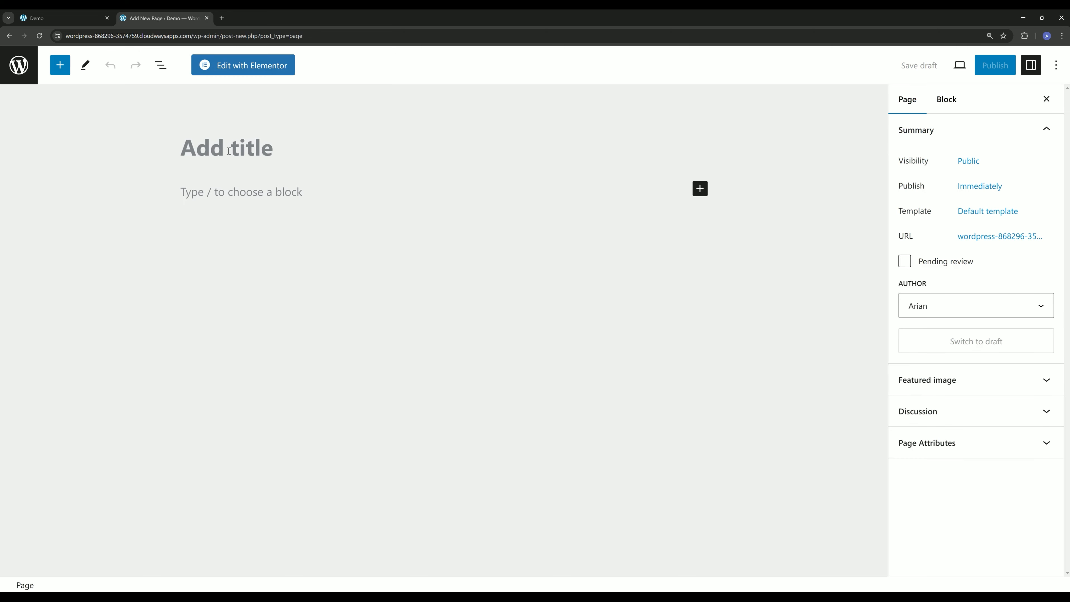
# Title the new page "My listings" and publish it.
pyautogui.write('My')
pyautogui.write('listings')
pyautogui.click(996, 65)
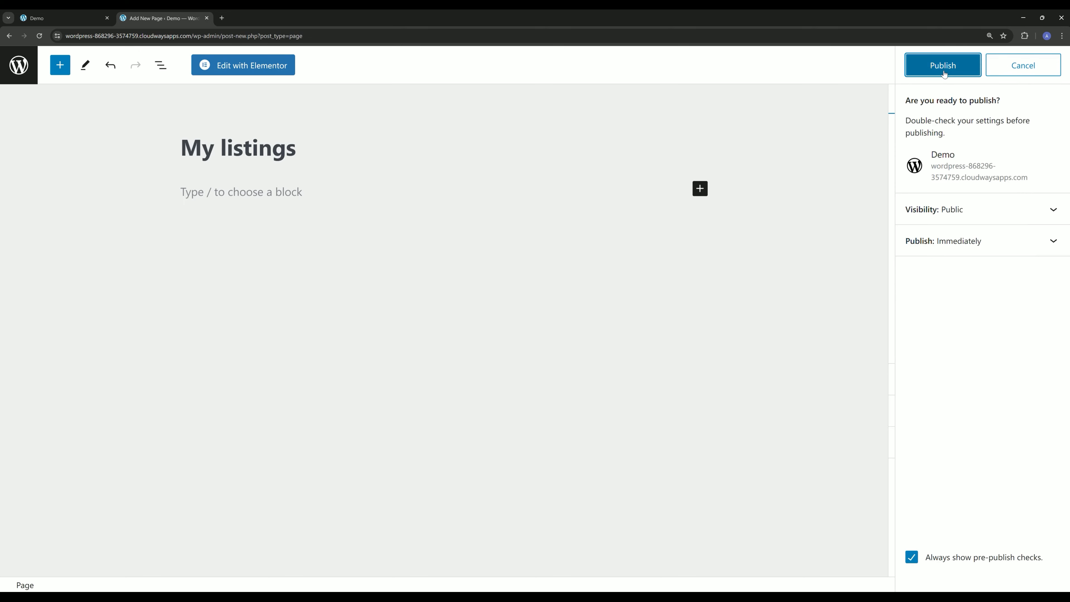
pyautogui.click(943, 65)
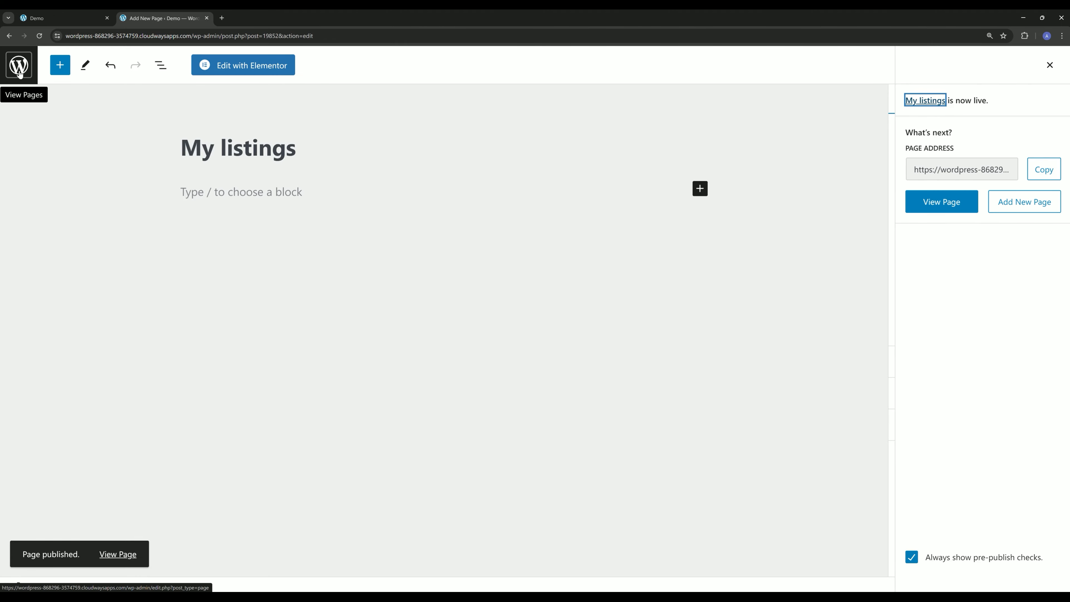
# Add the My listings page to the User menu and place it between Newsfeed and Account.
pyautogui.click(18, 73)
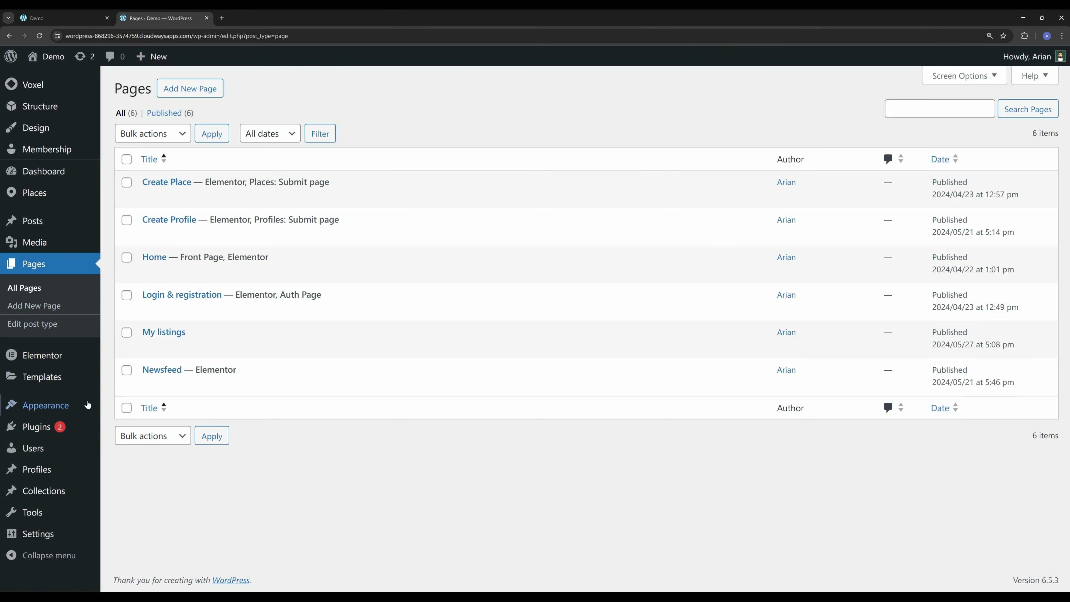
pyautogui.moveTo(82, 405)
pyautogui.click(145, 468)
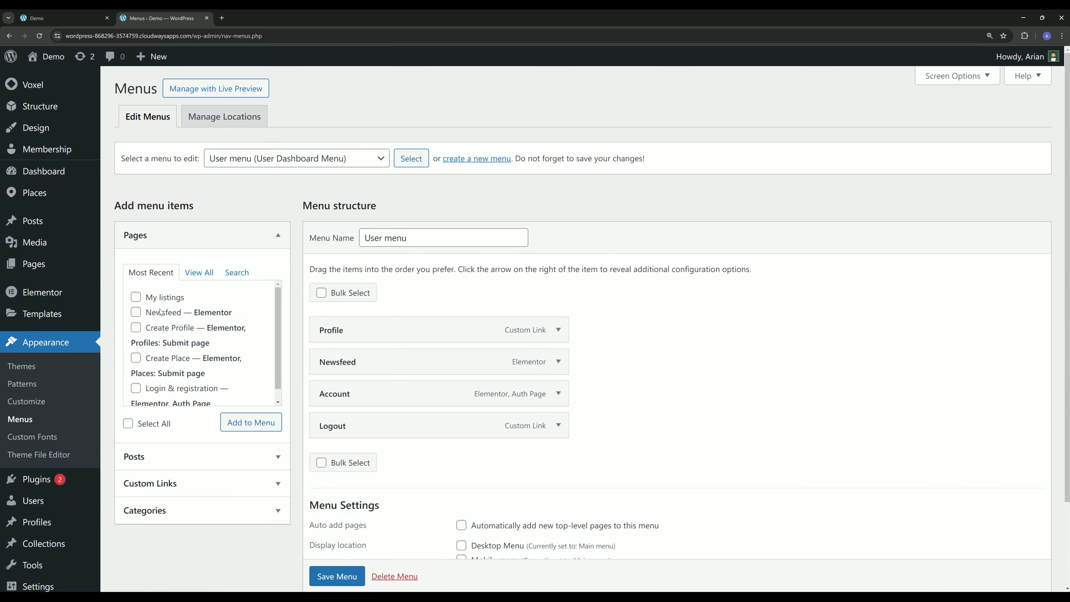
pyautogui.click(157, 296)
pyautogui.click(250, 423)
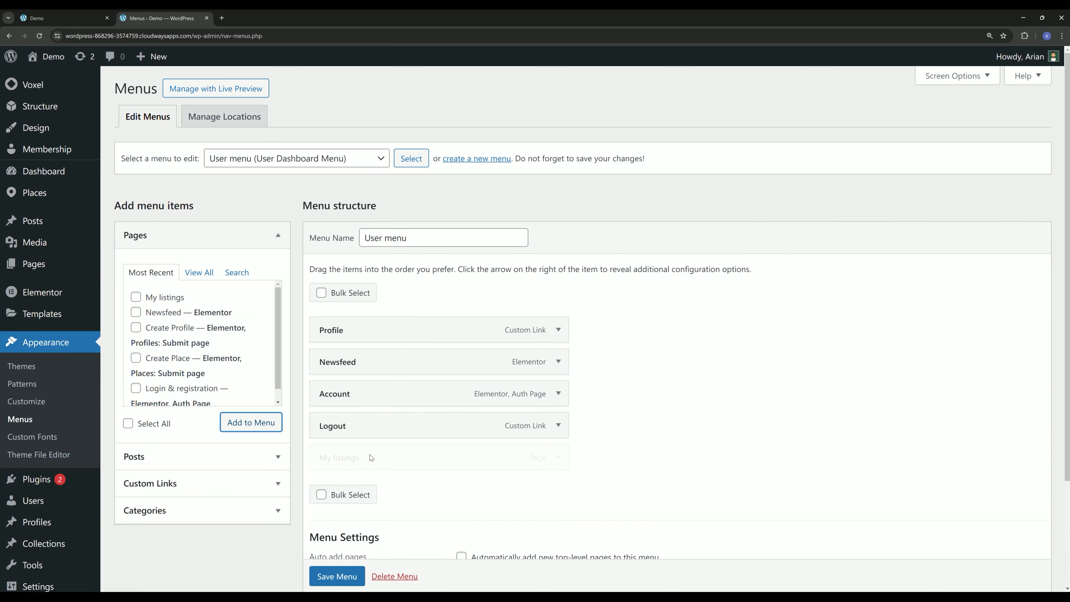
pyautogui.moveTo(348, 462); pyautogui.dragTo(350, 397)
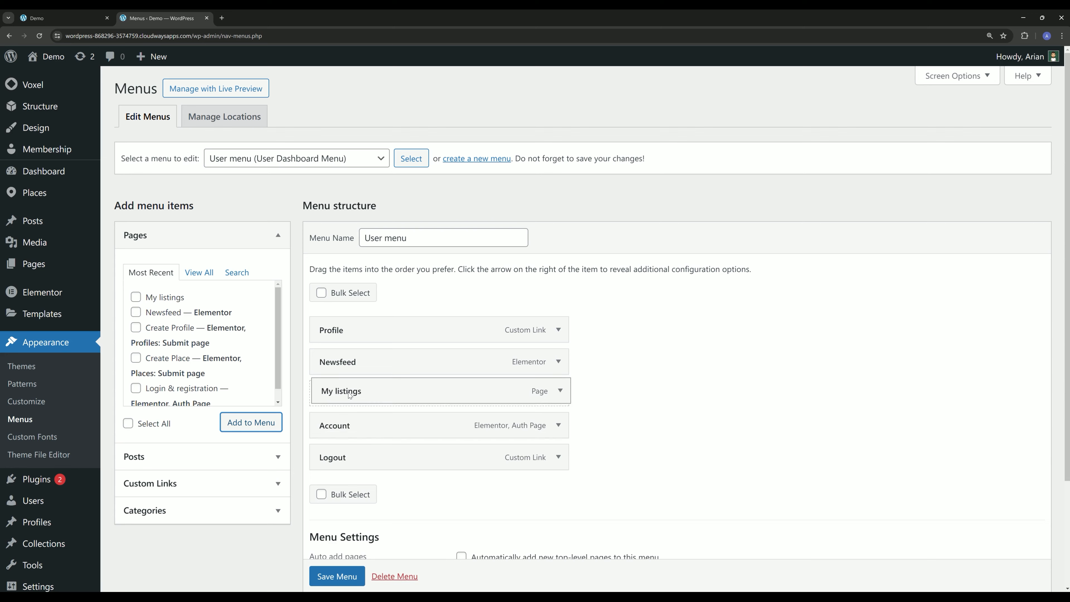
# Give the My listings menu item the map-marker-1.svg icon from the media library and save the User menu.
pyautogui.scroll(-1, 508, 336)
pyautogui.scroll(-1, 508, 337)
pyautogui.click(559, 310)
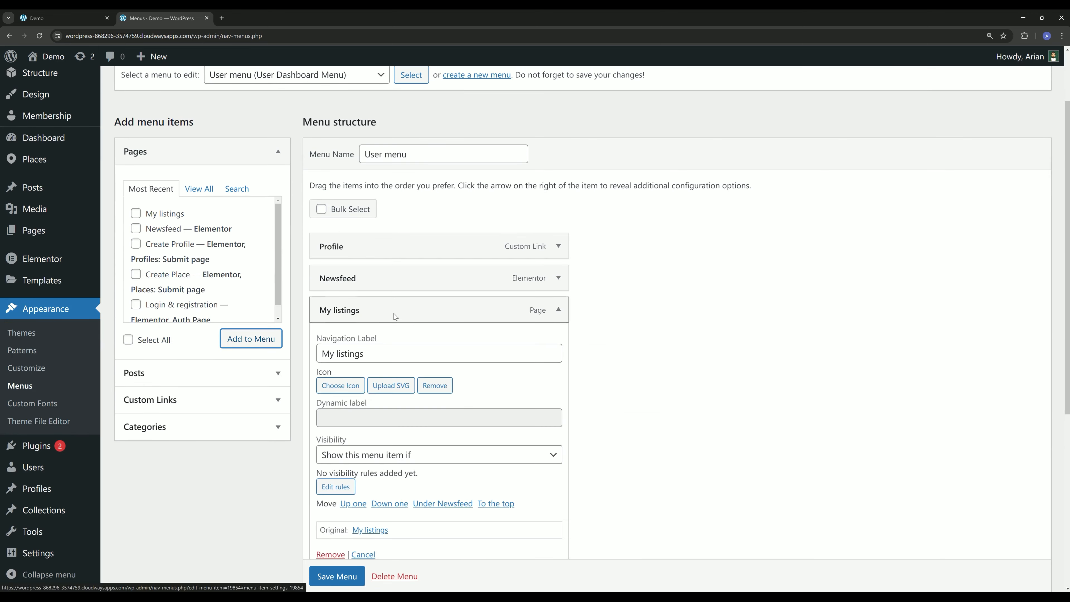
pyautogui.scroll(-3, 557, 312)
pyautogui.click(389, 261)
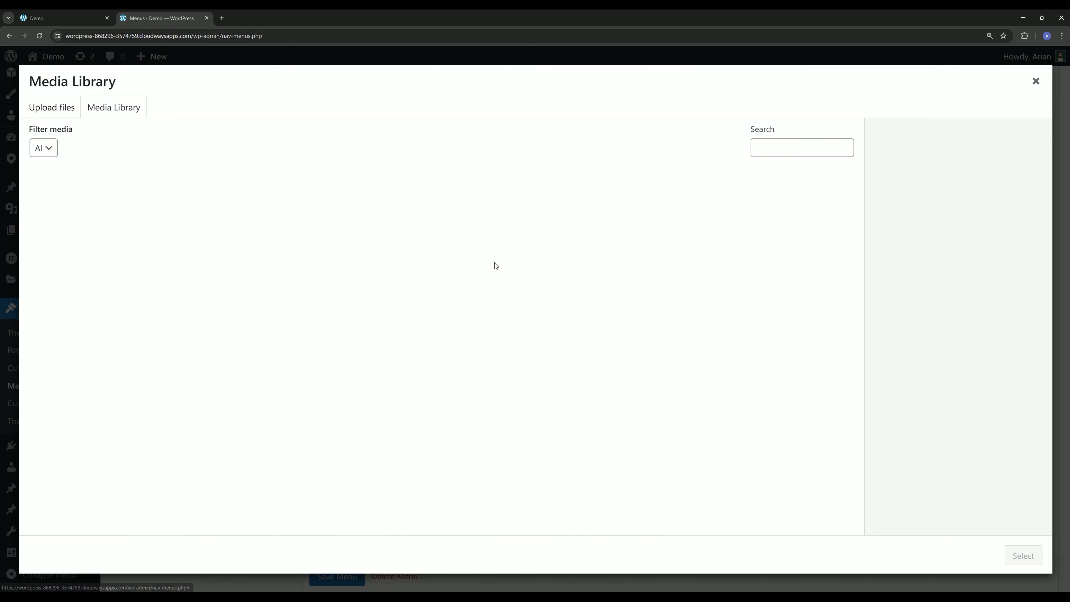
pyautogui.click(334, 476)
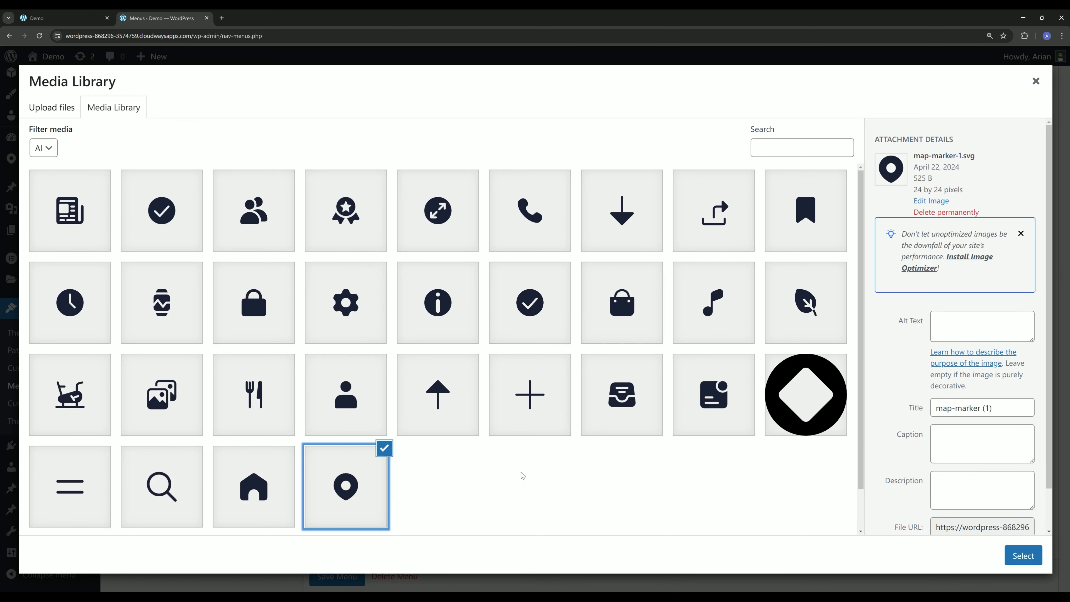
pyautogui.click(1005, 556)
pyautogui.scroll(3, 604, 330)
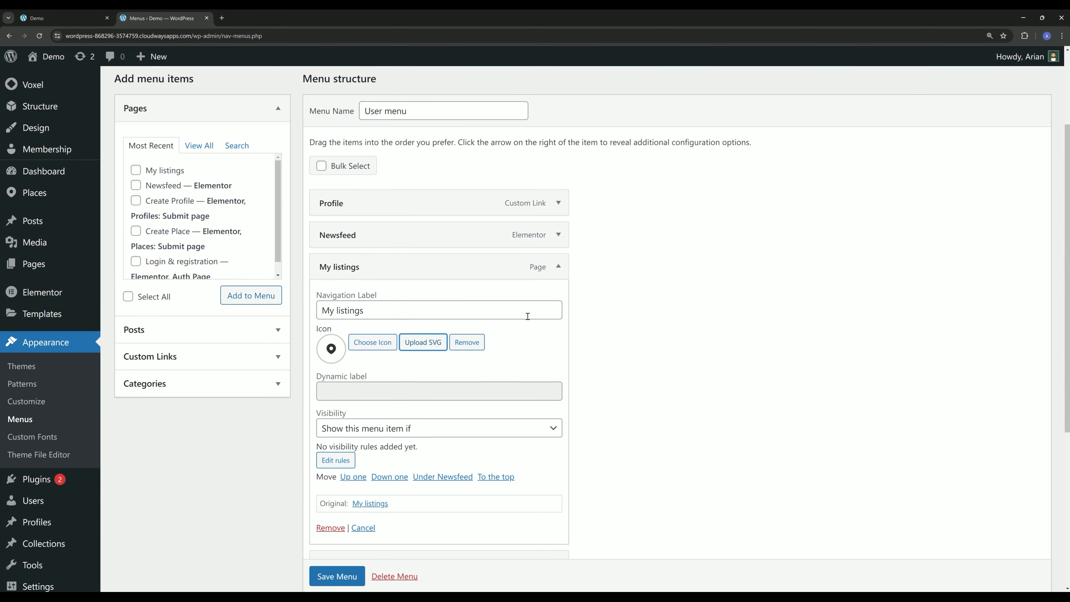
pyautogui.click(558, 268)
pyautogui.click(337, 530)
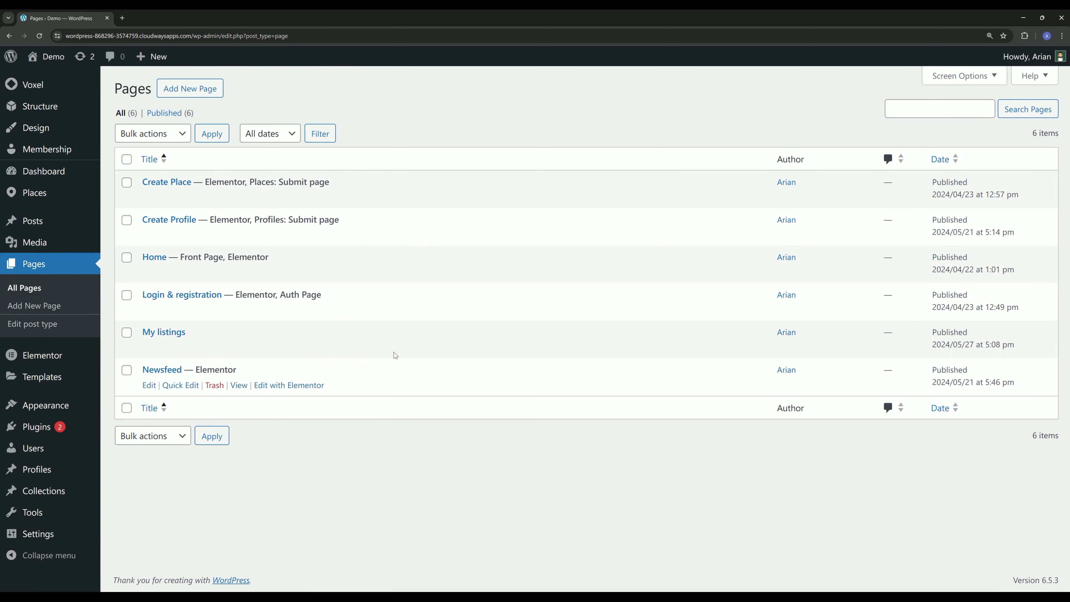
# Open the My listings page in Elementor and add a single-column container with downward direction.
pyautogui.click(145, 347)
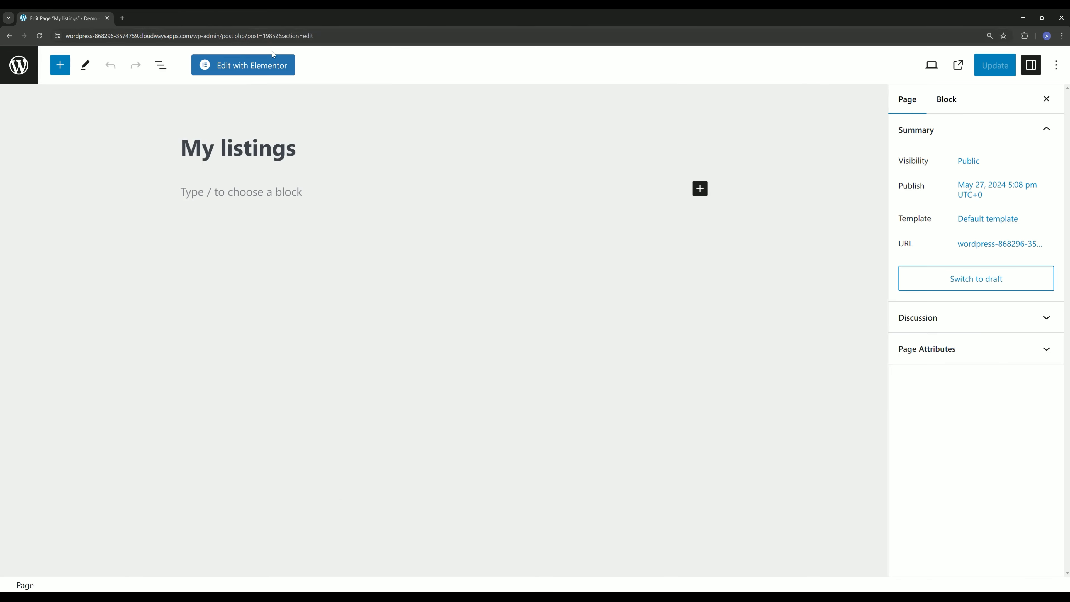
pyautogui.click(249, 68)
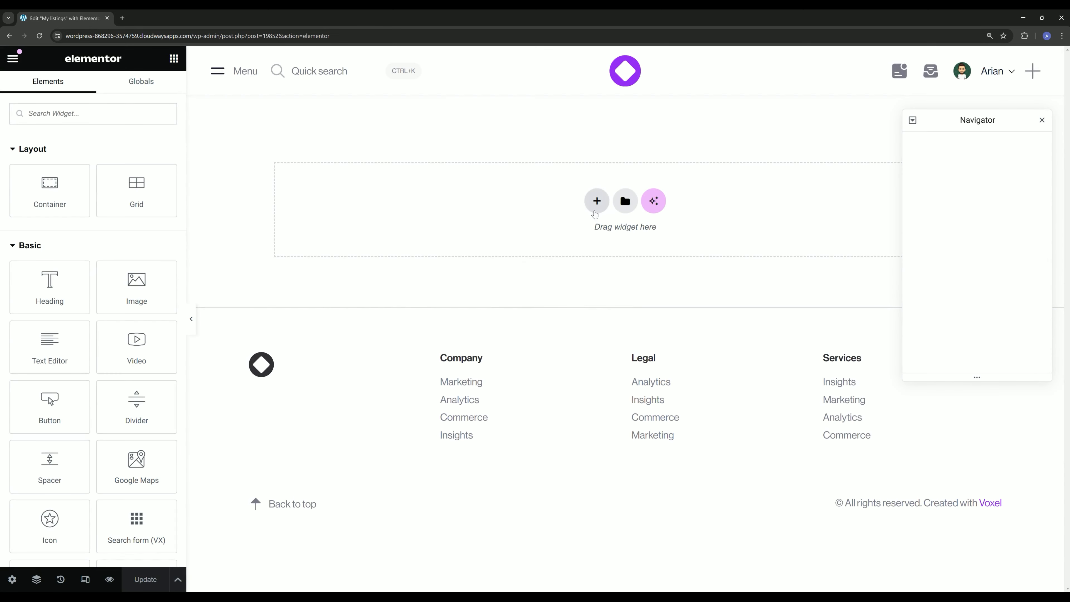
pyautogui.click(596, 201)
pyautogui.click(600, 248)
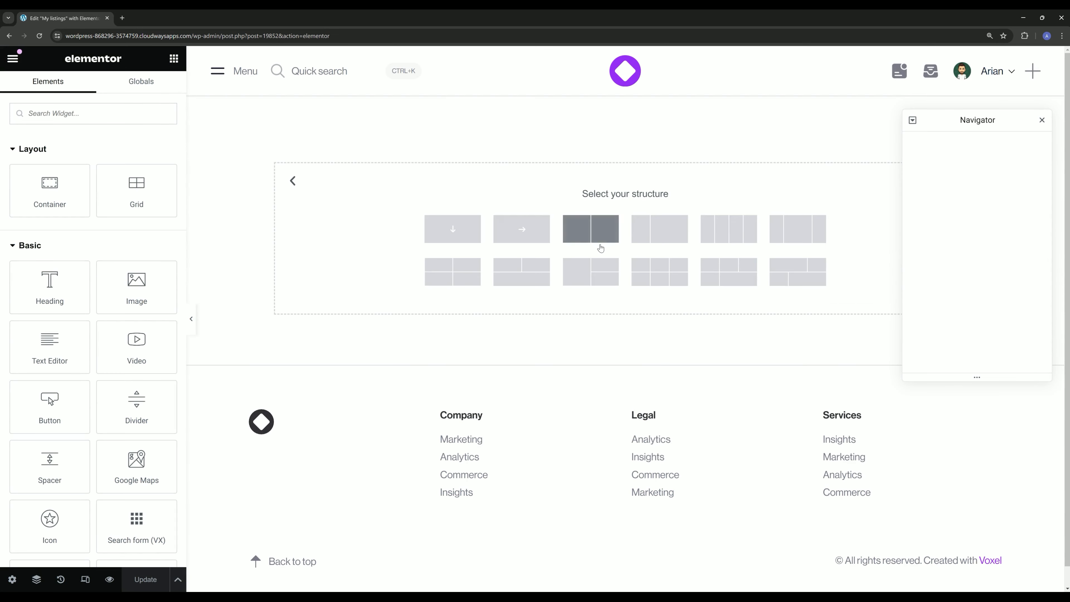
pyautogui.click(451, 228)
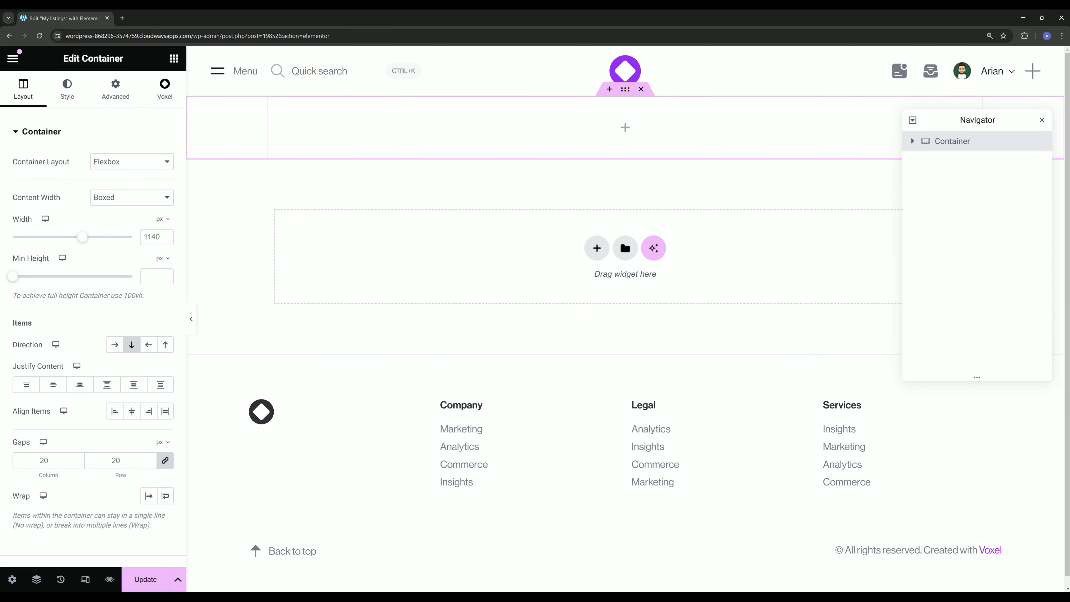
# Unlink the container's padding and set it to 60 px top and bottom, 30 px right and left.
pyautogui.click(118, 100)
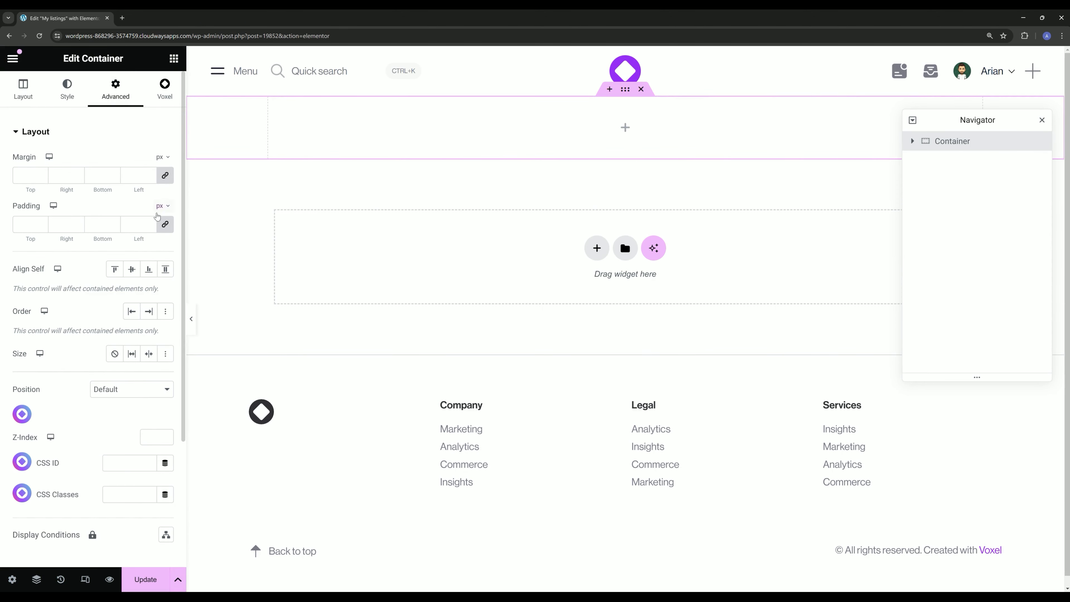
pyautogui.click(165, 223)
pyautogui.click(149, 224)
pyautogui.write('30')
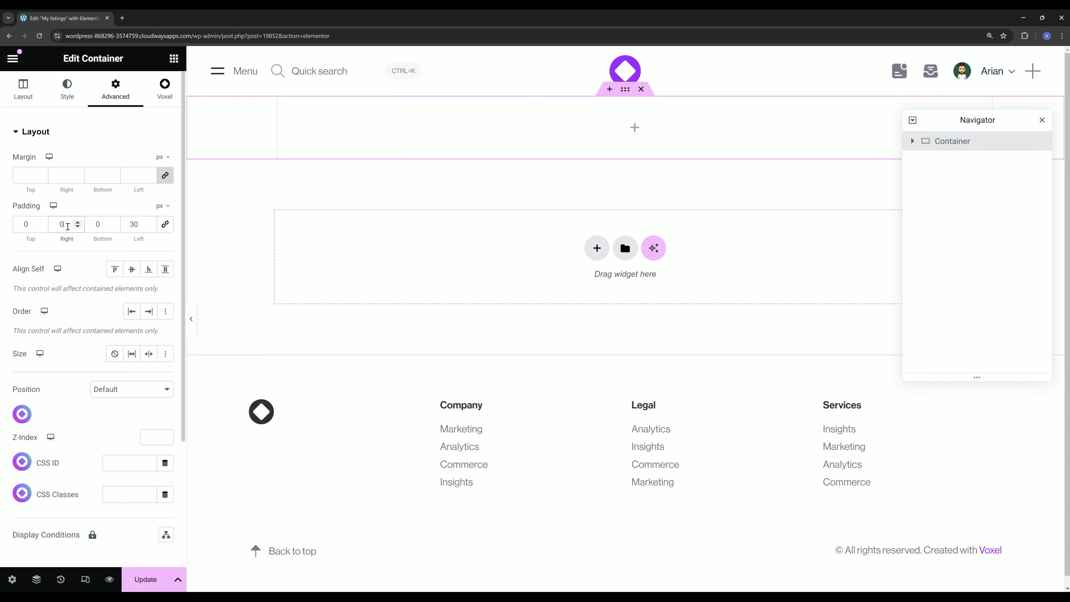
pyautogui.click(67, 226)
pyautogui.write('30')
pyautogui.click(101, 224)
pyautogui.write('60')
pyautogui.click(14, 226)
pyautogui.write('60')
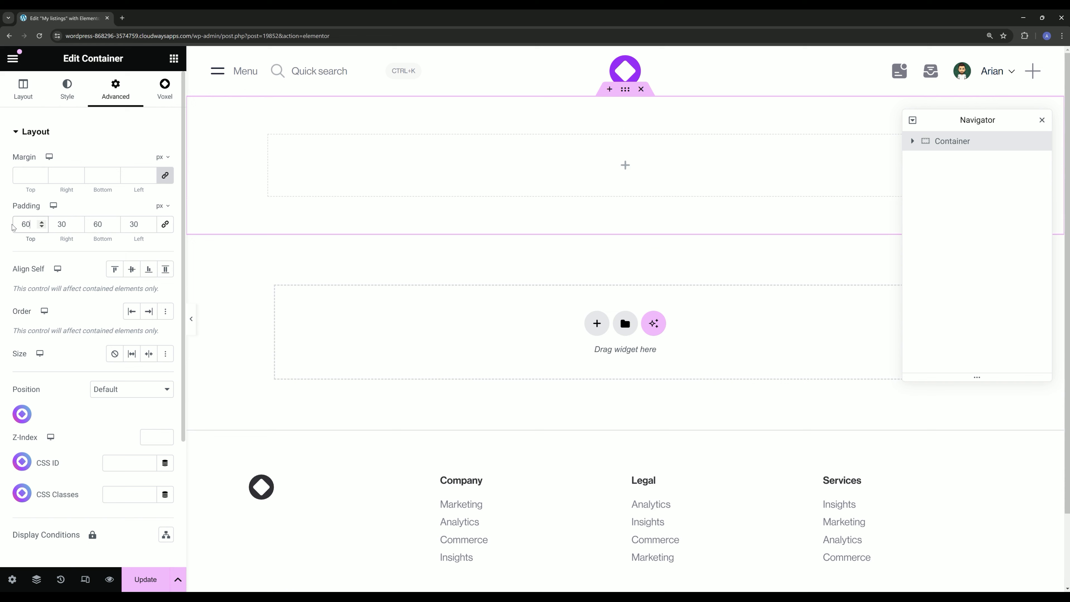
# Hide the footer on this page in the Voxel page settings and update the page.
pyautogui.click(12, 579)
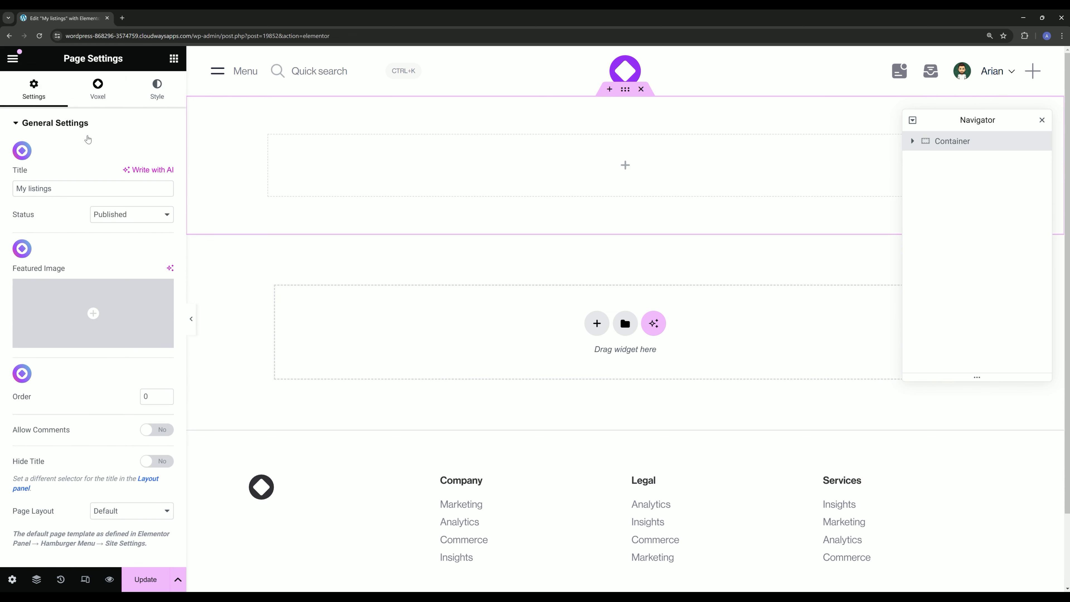
pyautogui.click(98, 89)
pyautogui.click(157, 172)
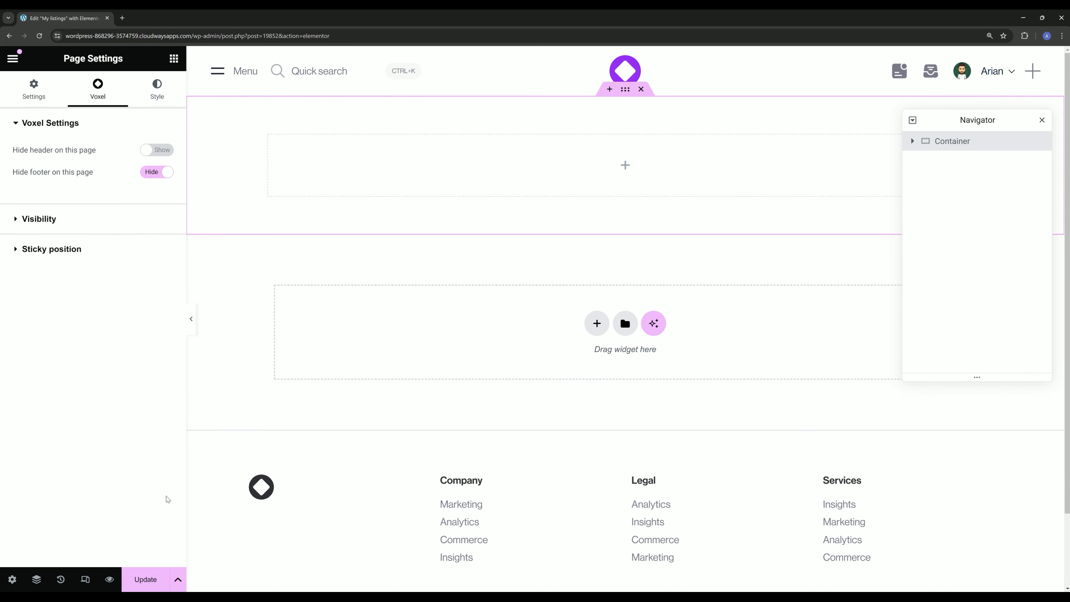
pyautogui.click(146, 579)
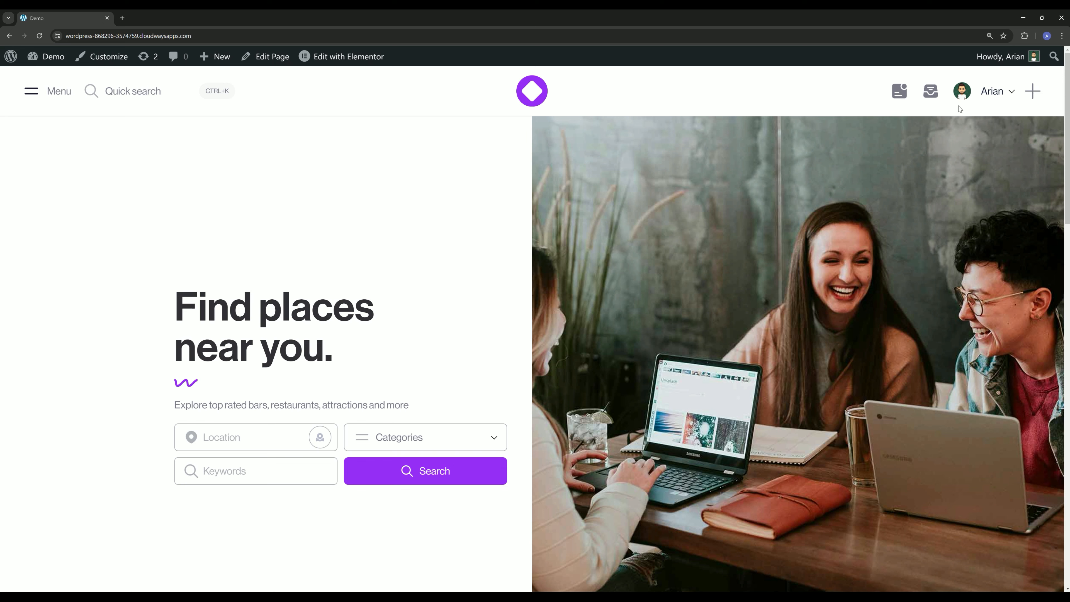
# View the live My listings page from the account menu, and open the Dashboard Header's conditions in the Header & Footer design settings.
pyautogui.click(998, 91)
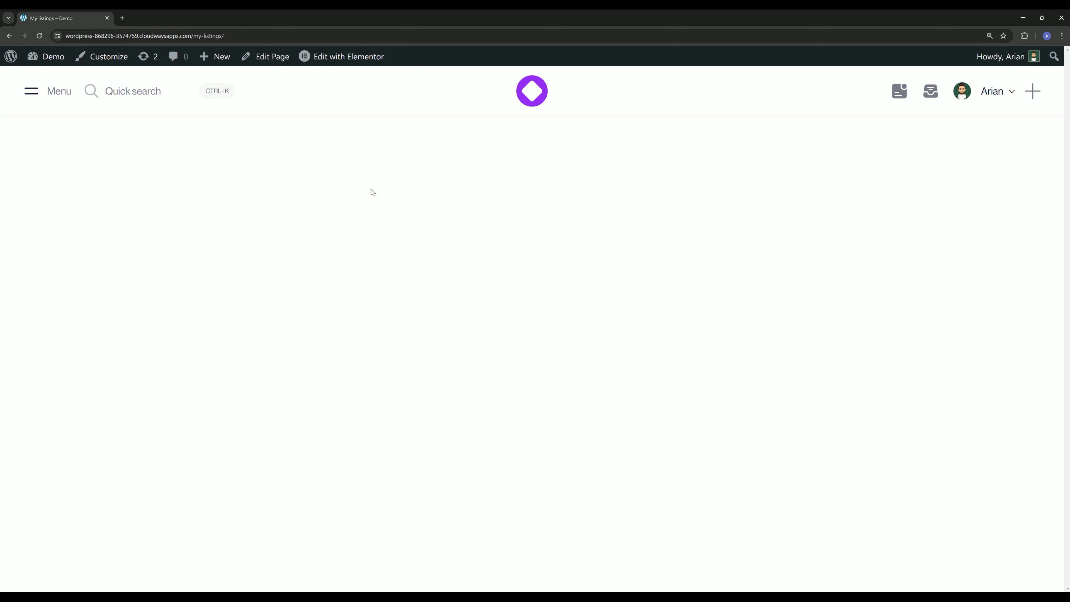
pyautogui.moveTo(46, 56)
pyautogui.click(48, 79)
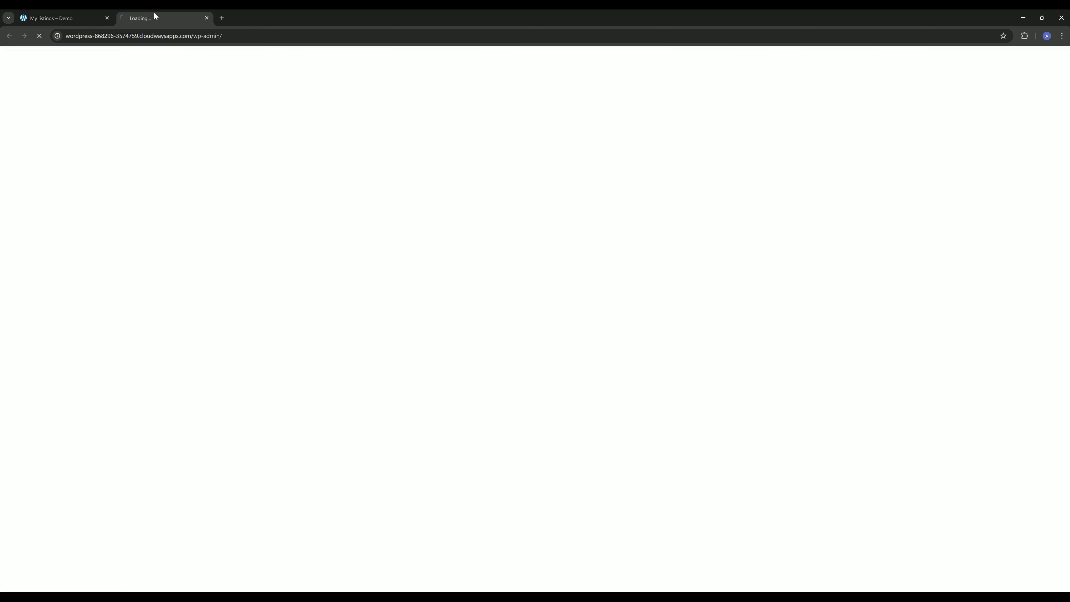
pyautogui.moveTo(52, 134)
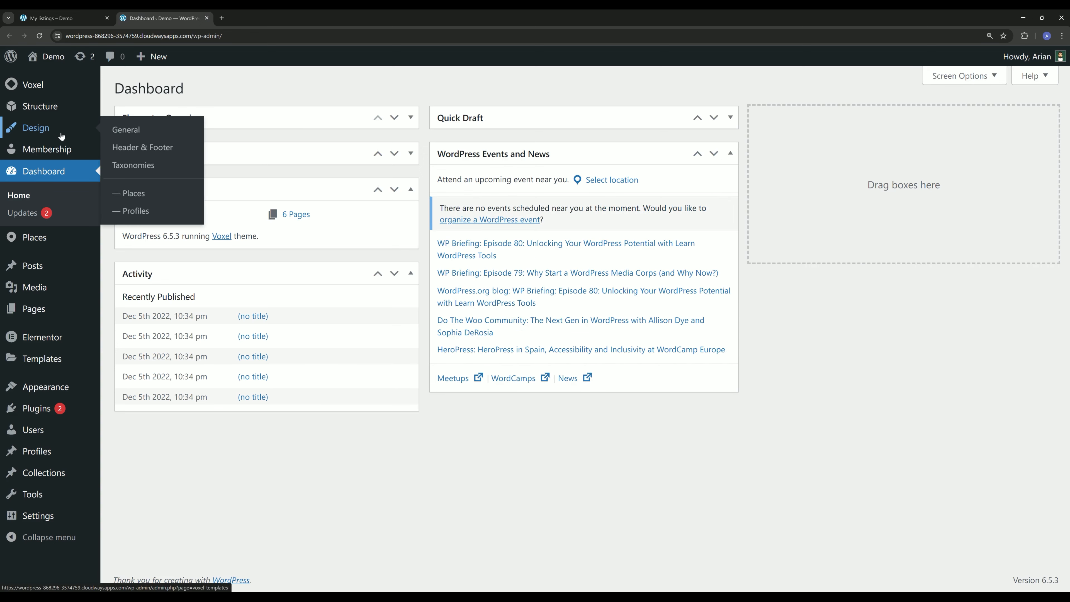
pyautogui.click(152, 148)
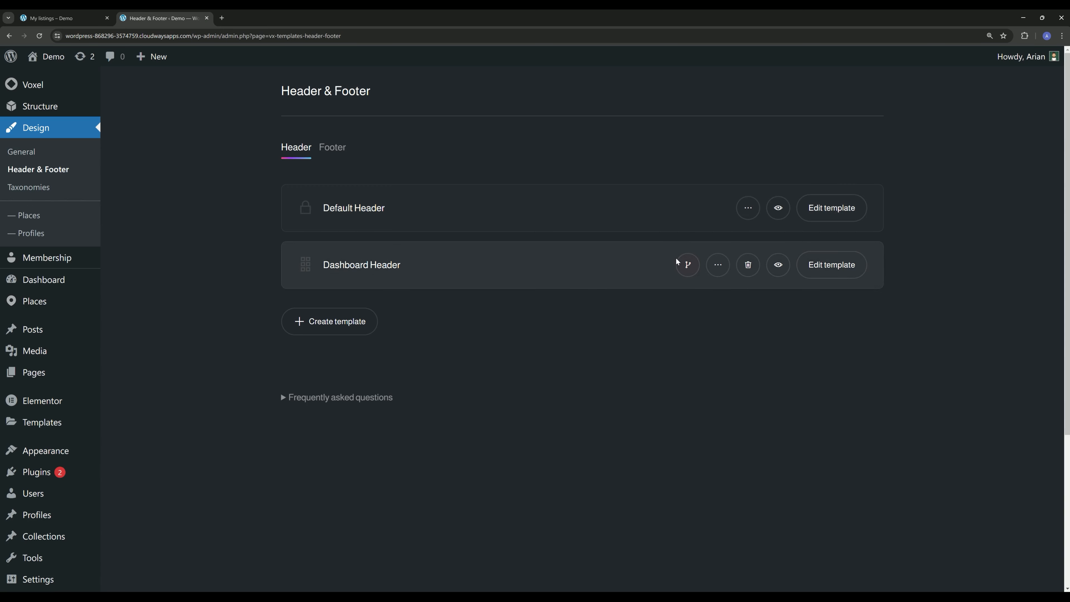
pyautogui.click(687, 266)
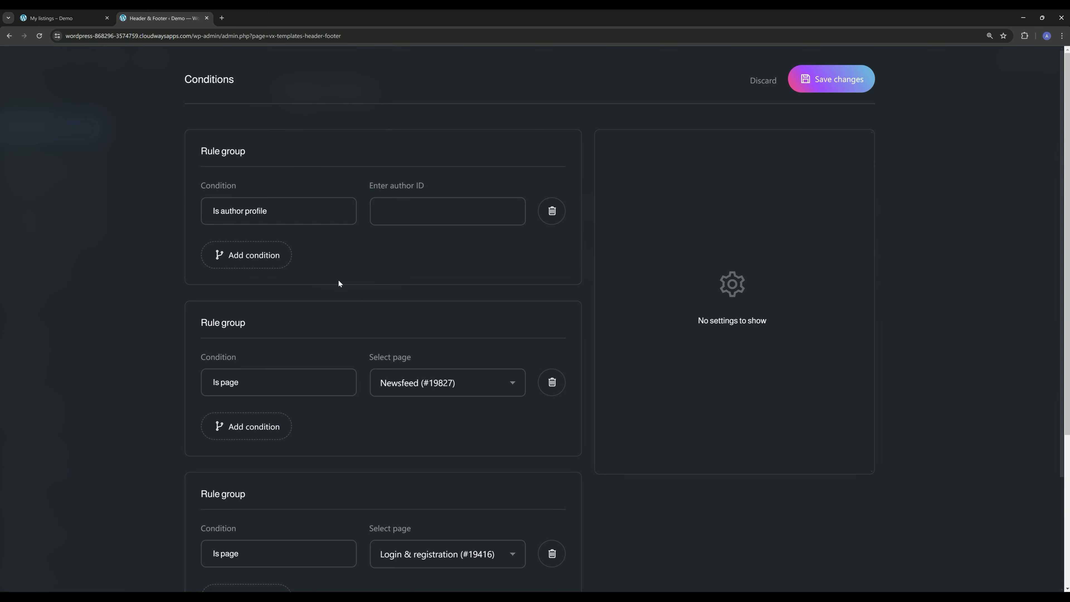
# Add a rule group to the Dashboard Header with the condition Is page set to My listings, and save the changes.
pyautogui.scroll(-3, 339, 282)
pyautogui.click(255, 512)
pyautogui.scroll(-3, 324, 396)
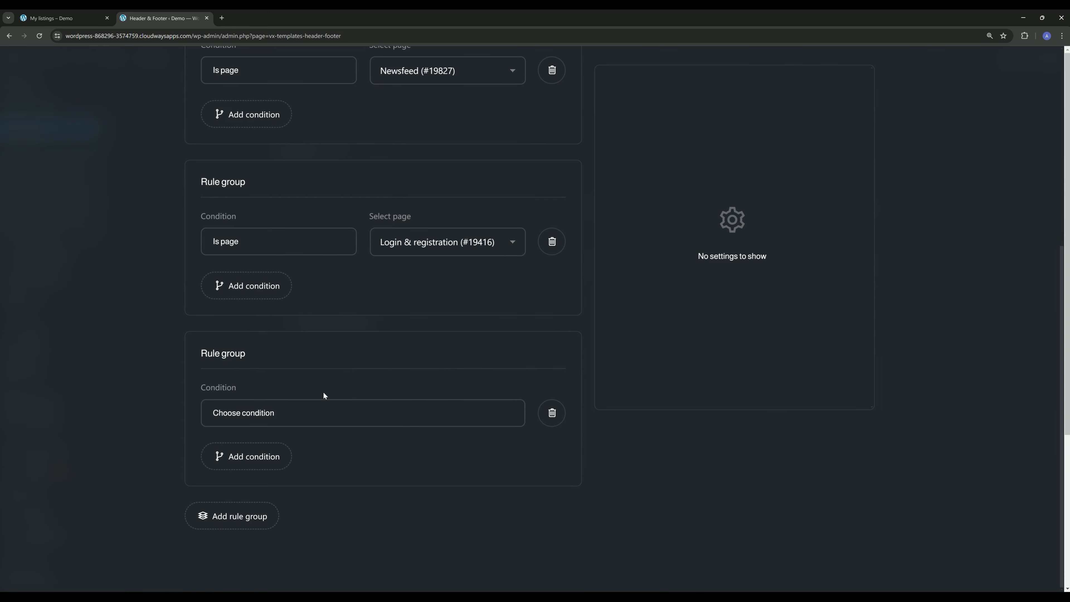
pyautogui.click(309, 423)
pyautogui.scroll(-2, 748, 258)
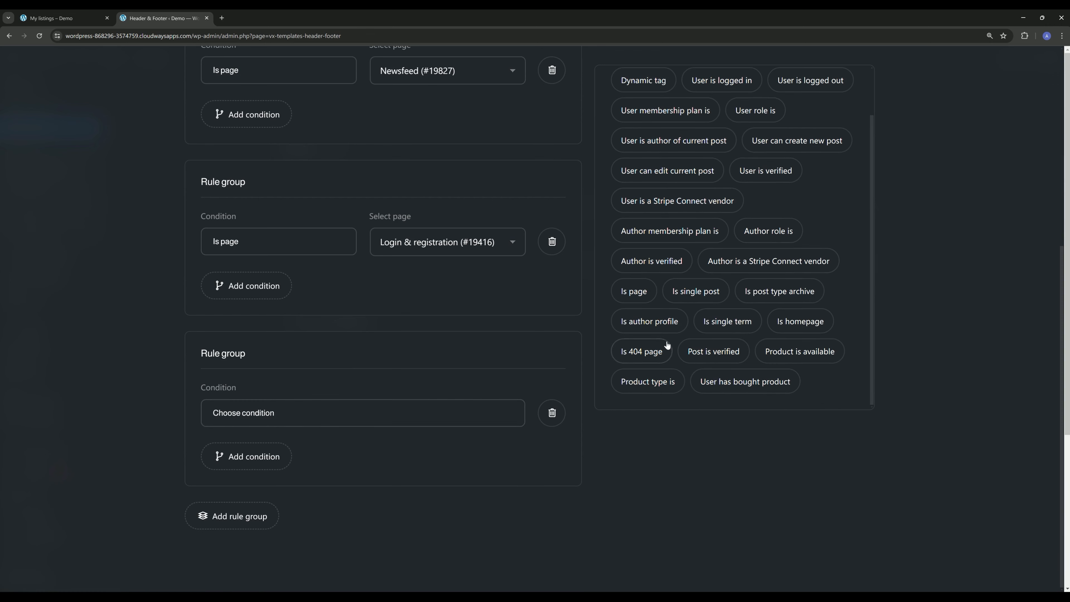
pyautogui.click(639, 291)
pyautogui.click(381, 424)
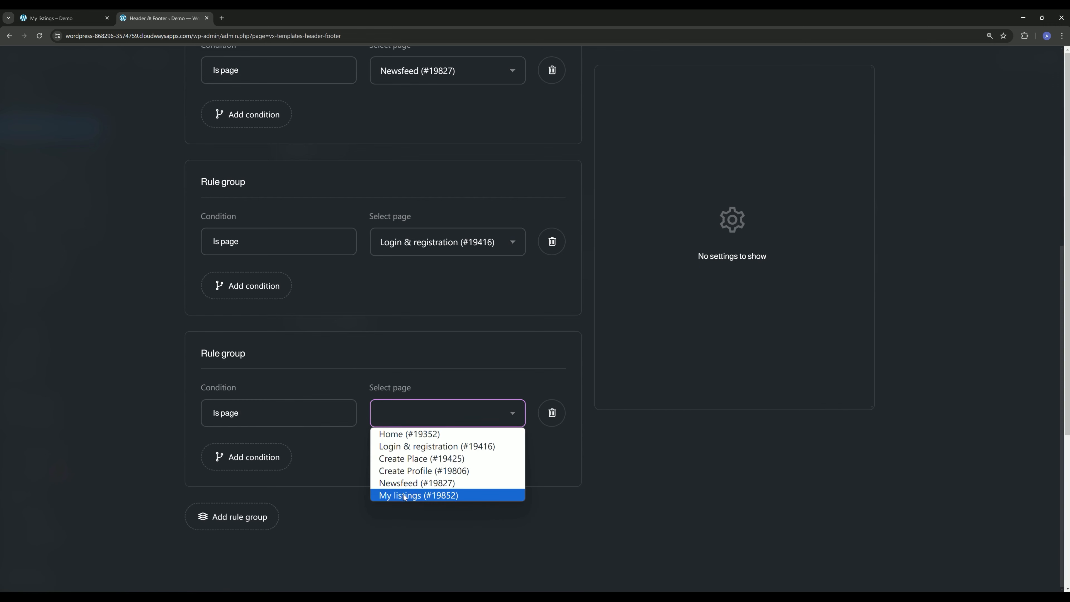
pyautogui.click(422, 495)
pyautogui.scroll(5, 505, 341)
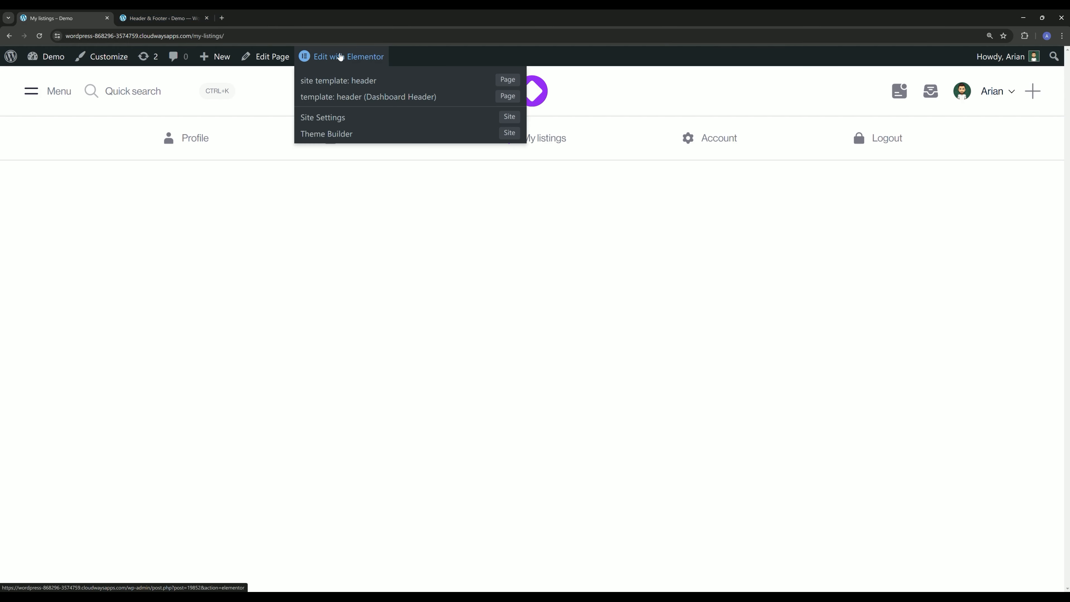
# Open the live My listings page in Elementor in a new tab and nest a second container inside the existing one.
pyautogui.middleClick(340, 57)
pyautogui.click(207, 18)
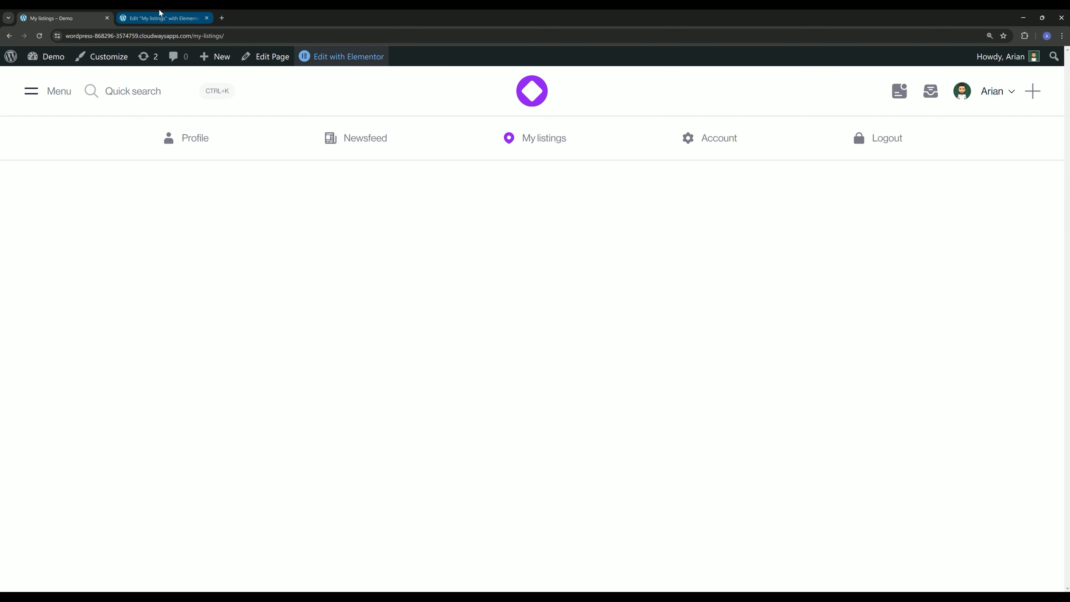
pyautogui.click(161, 14)
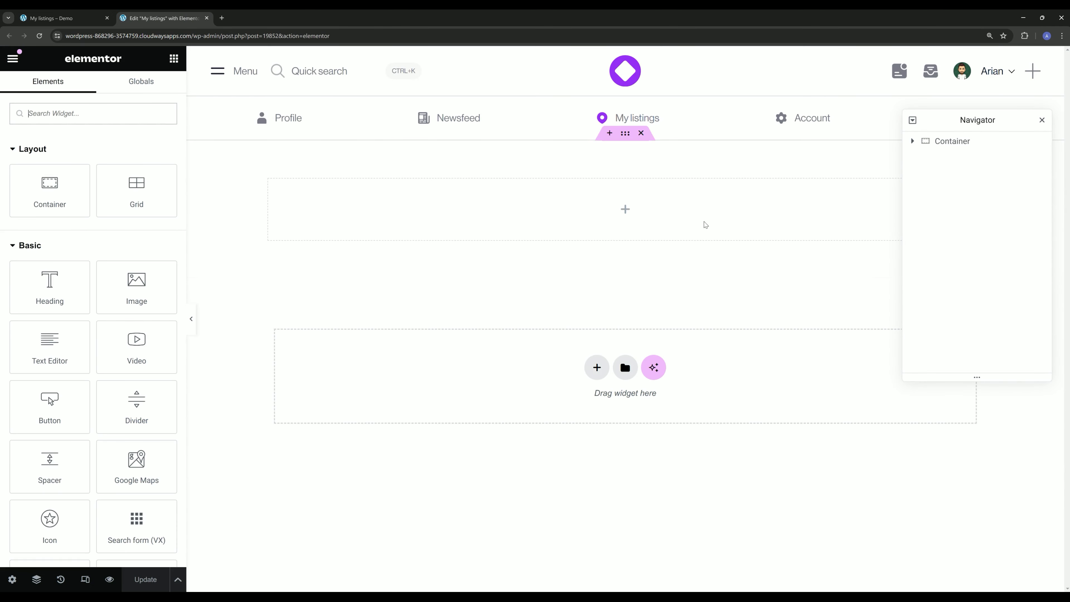
pyautogui.moveTo(43, 187); pyautogui.dragTo(464, 234)
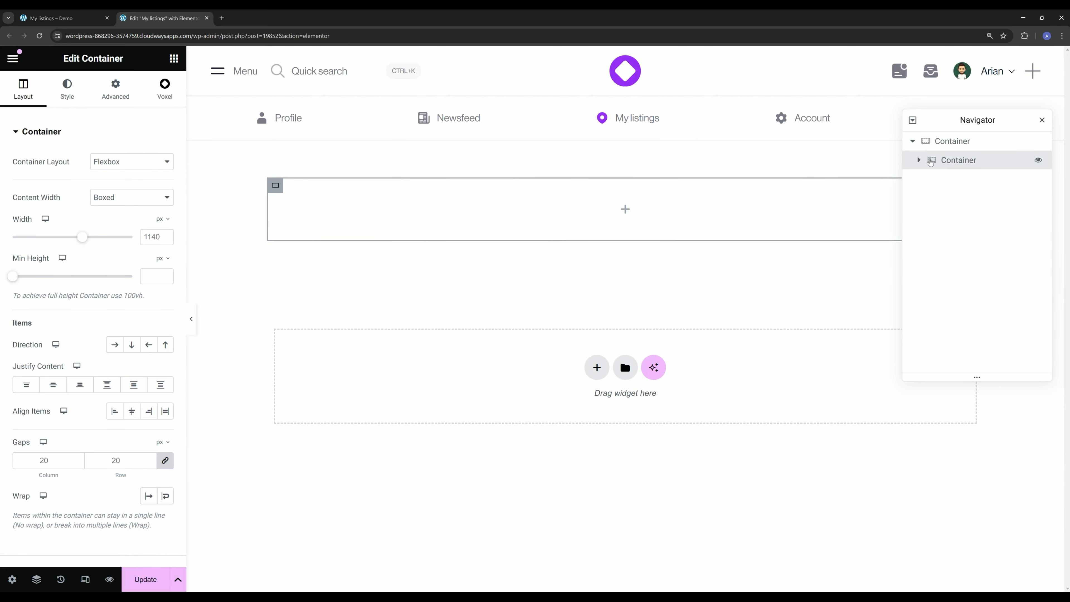
# Add a Heading widget to the nested container with the HTML tag H1 and the title "My Listings".
pyautogui.click(175, 58)
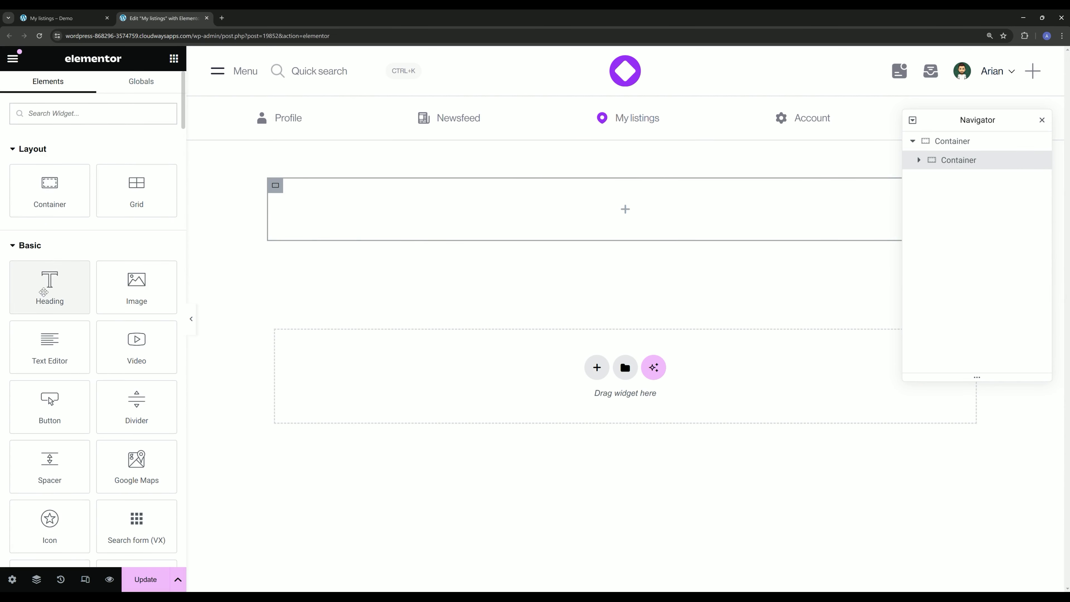
pyautogui.moveTo(48, 285); pyautogui.dragTo(406, 211)
pyautogui.tripleClick(52, 184)
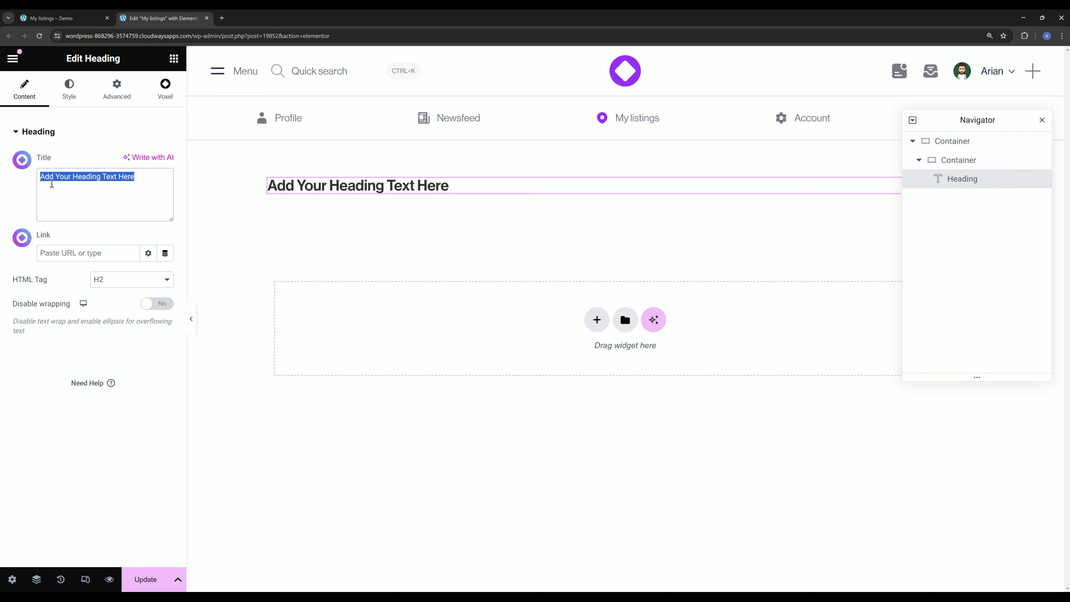
pyautogui.click(122, 287)
pyautogui.click(105, 291)
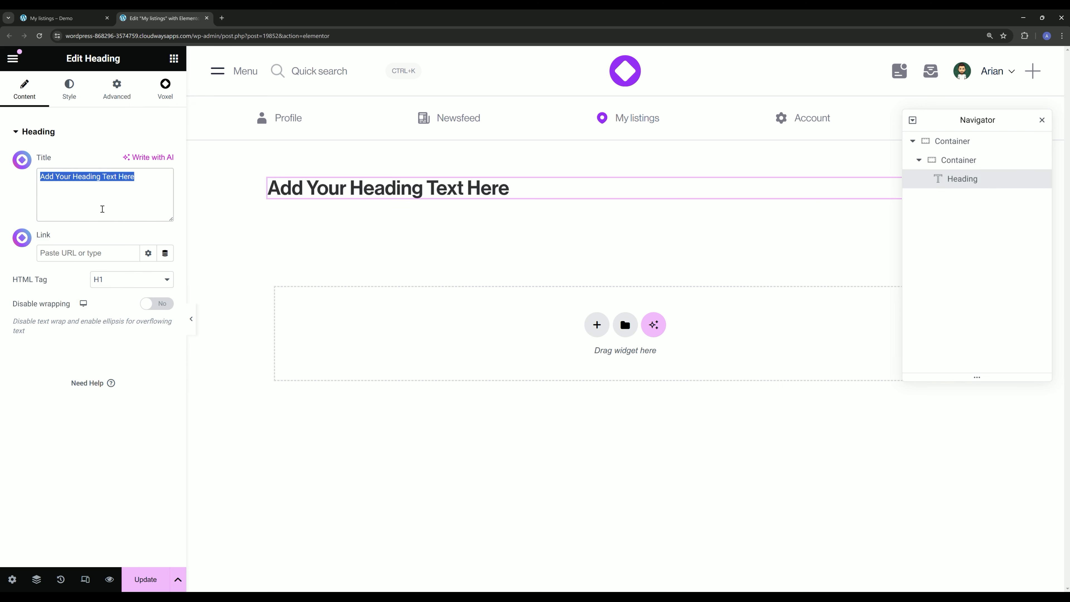
pyautogui.write('My Listings')
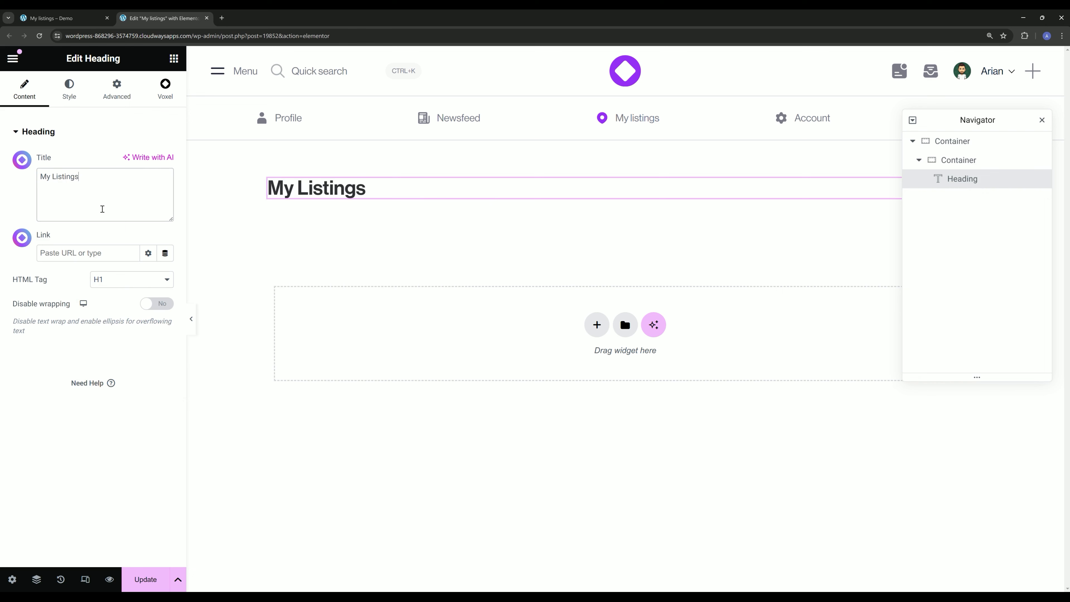
# Add a Text Editor widget below the heading with the text "Manage your listing submissions".
pyautogui.click(174, 59)
pyautogui.moveTo(50, 352); pyautogui.dragTo(333, 198)
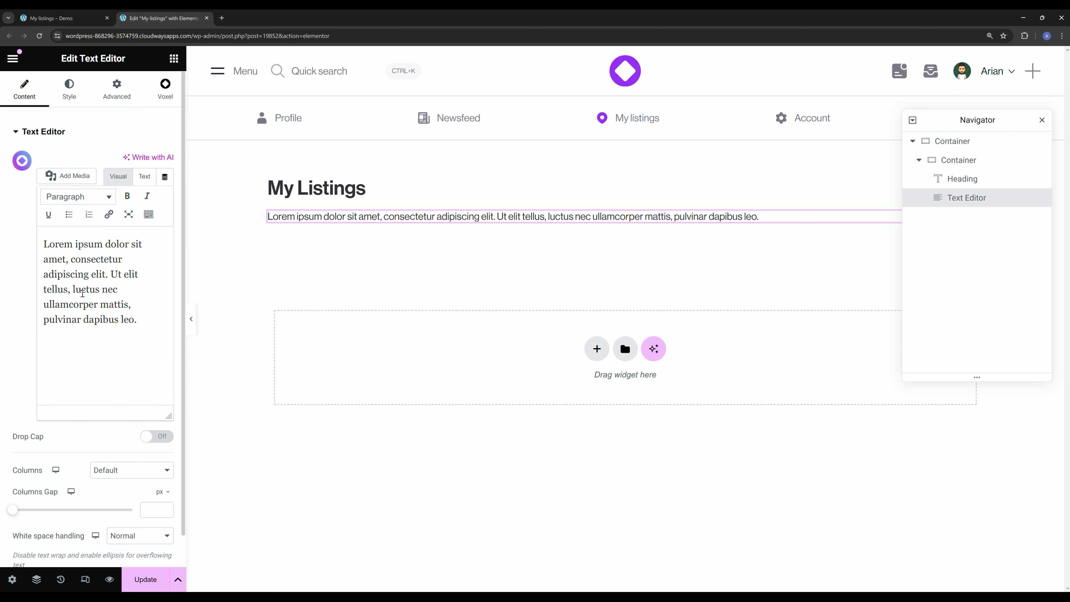
pyautogui.click(82, 293)
pyautogui.hotkey('ctrl', 'a')
pyautogui.write('Ma')
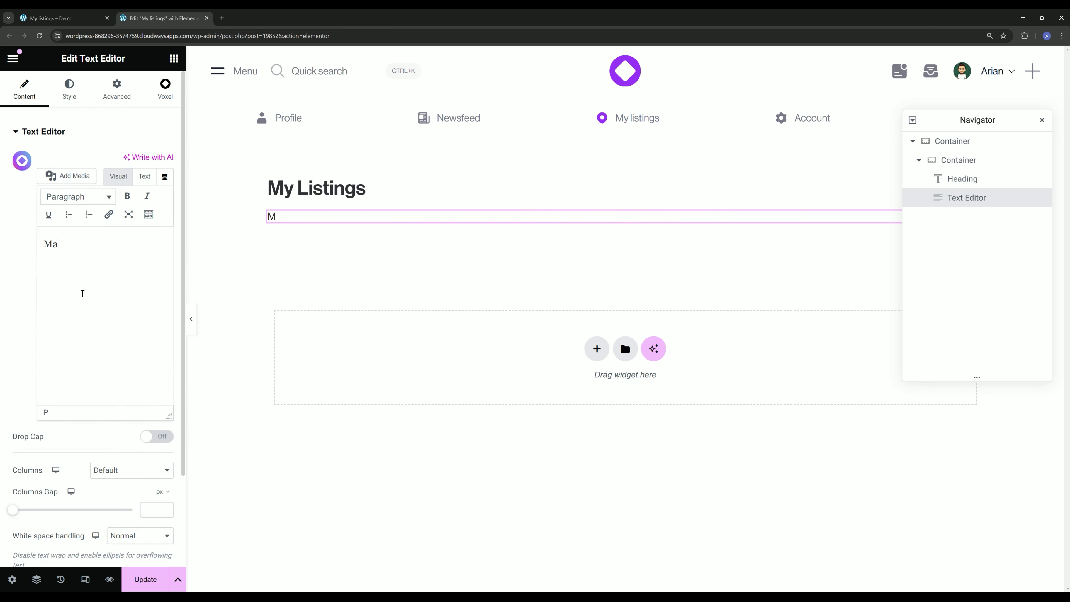
pyautogui.write('nage your listing submissions')
# Apply a grey global color to the text of the Text Editor widget.
pyautogui.click(69, 90)
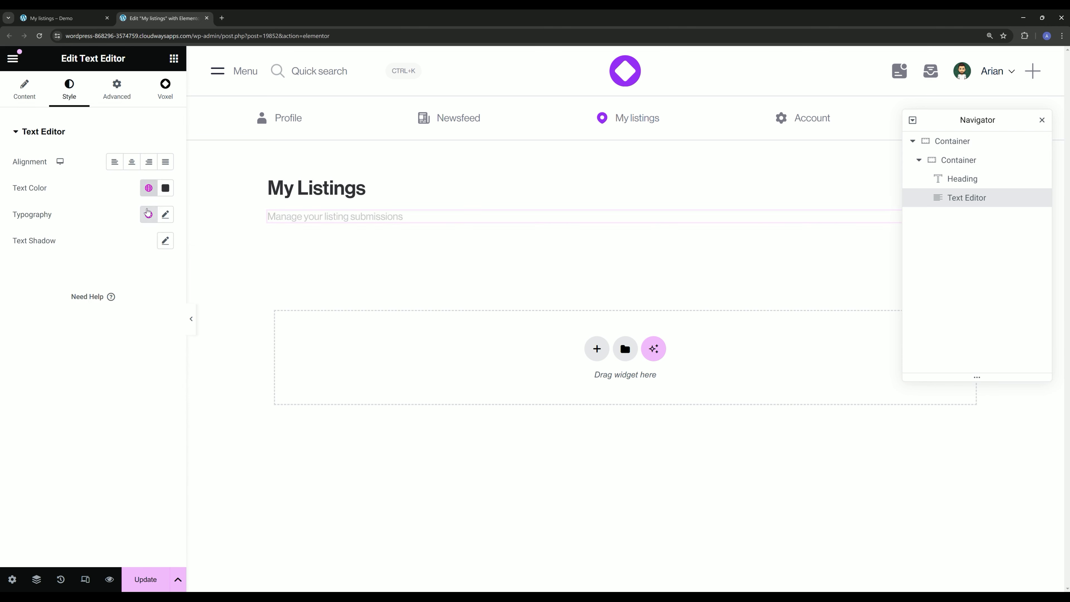
pyautogui.click(148, 189)
pyautogui.click(63, 356)
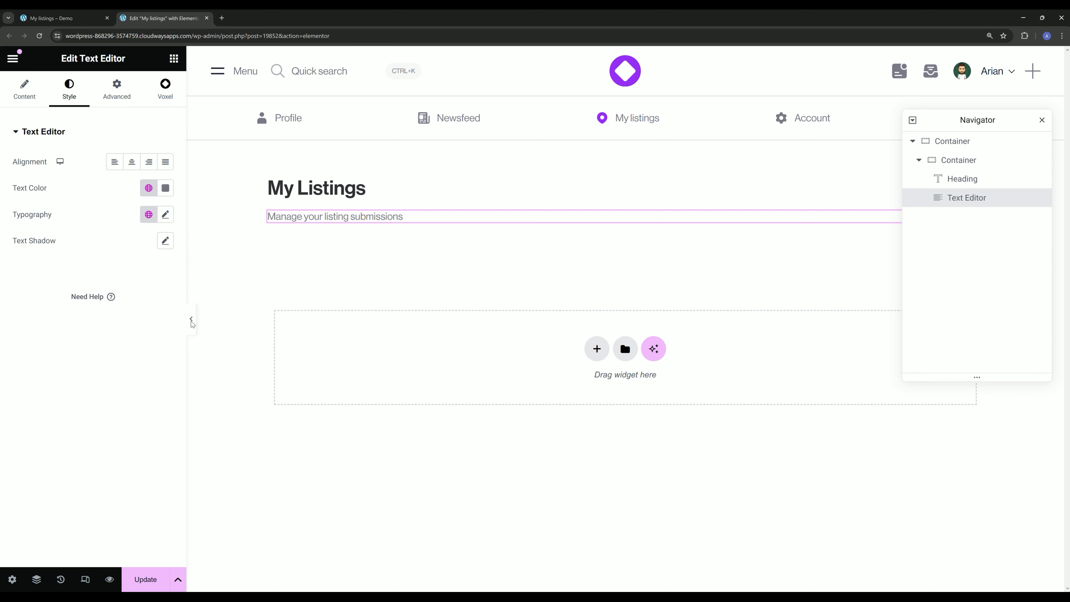
# Set the nested container's column and row gaps to 7 px, update the page, and check the live My listings page.
pyautogui.click(965, 159)
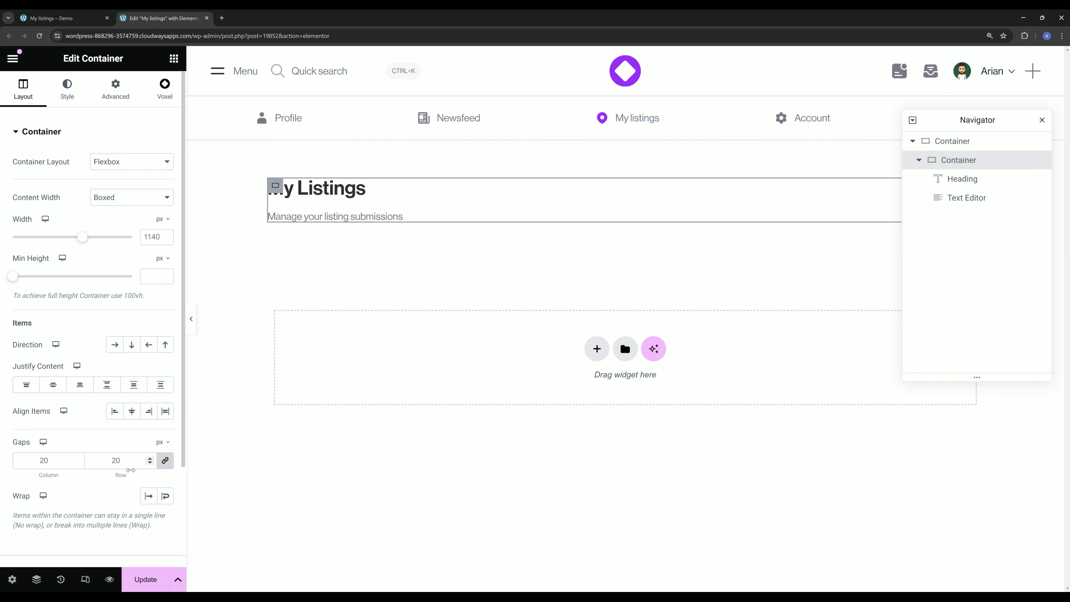
pyautogui.write('10')
pyautogui.moveTo(129, 460); pyautogui.dragTo(86, 463)
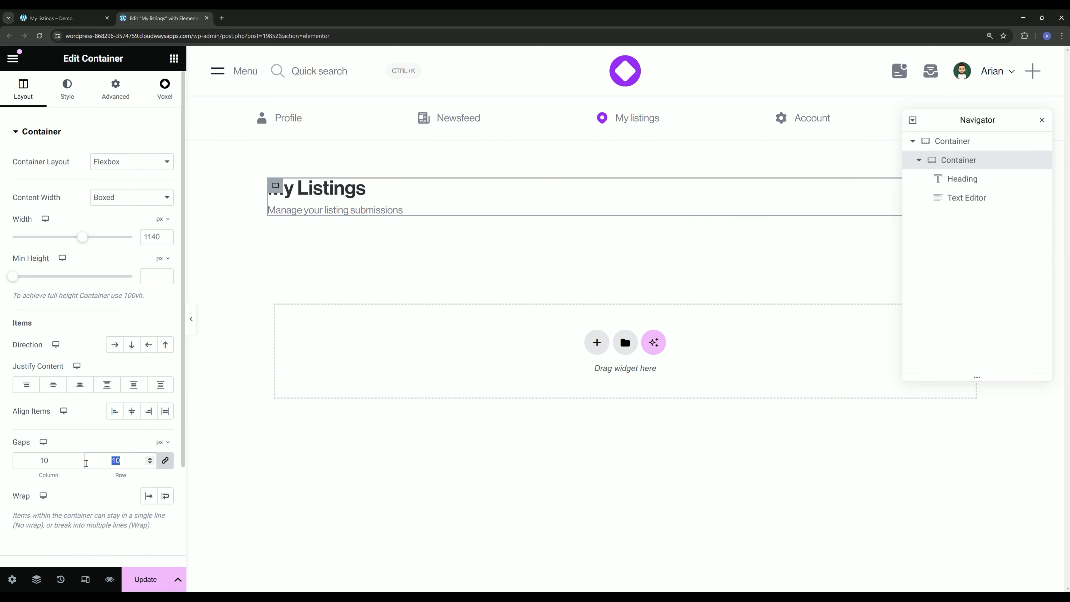
pyautogui.write('7')
pyautogui.click(149, 583)
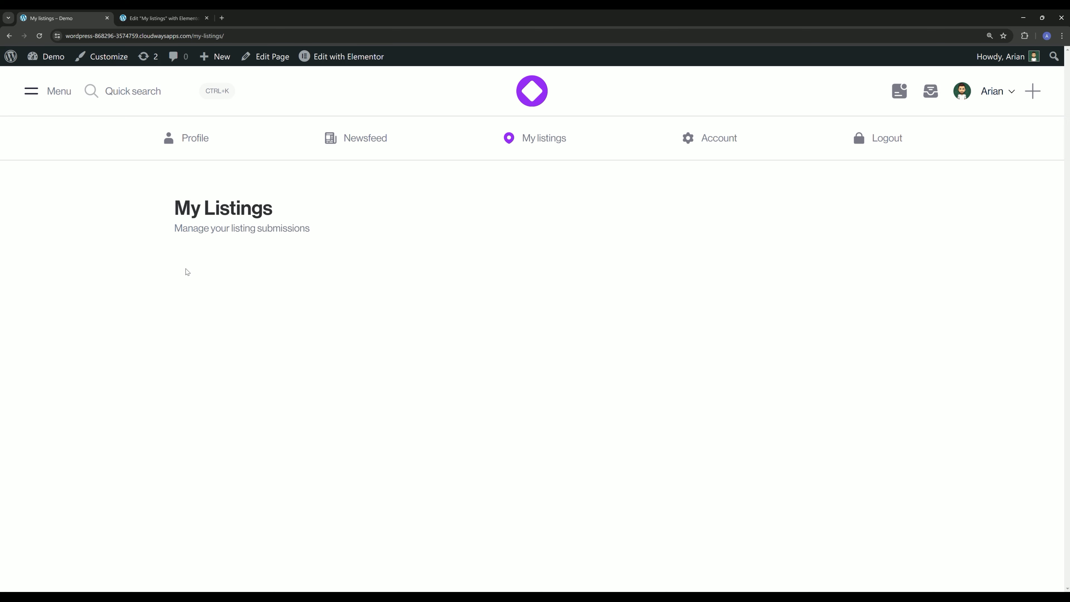
pyautogui.click(181, 14)
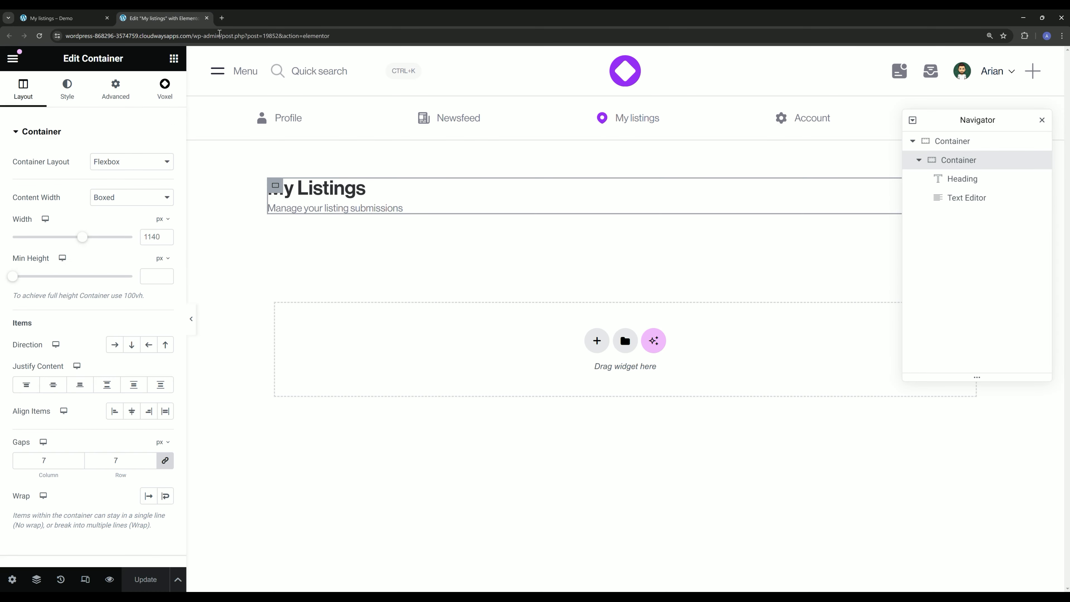
# Set the outer container's boxed content width to 1200 px.
pyautogui.click(953, 141)
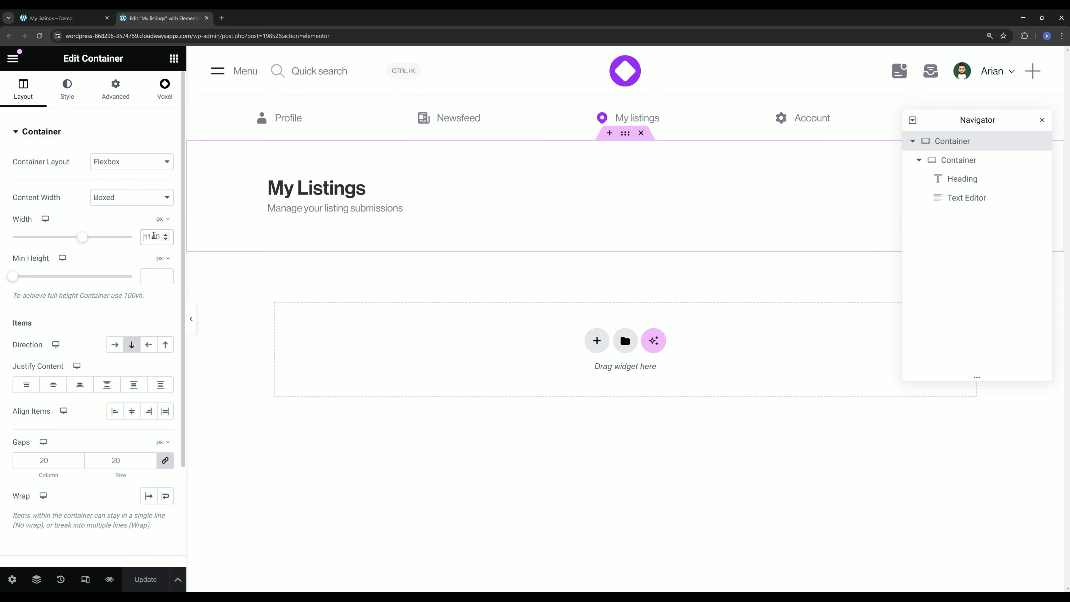
pyautogui.doubleClick(154, 236)
pyautogui.write('1200')
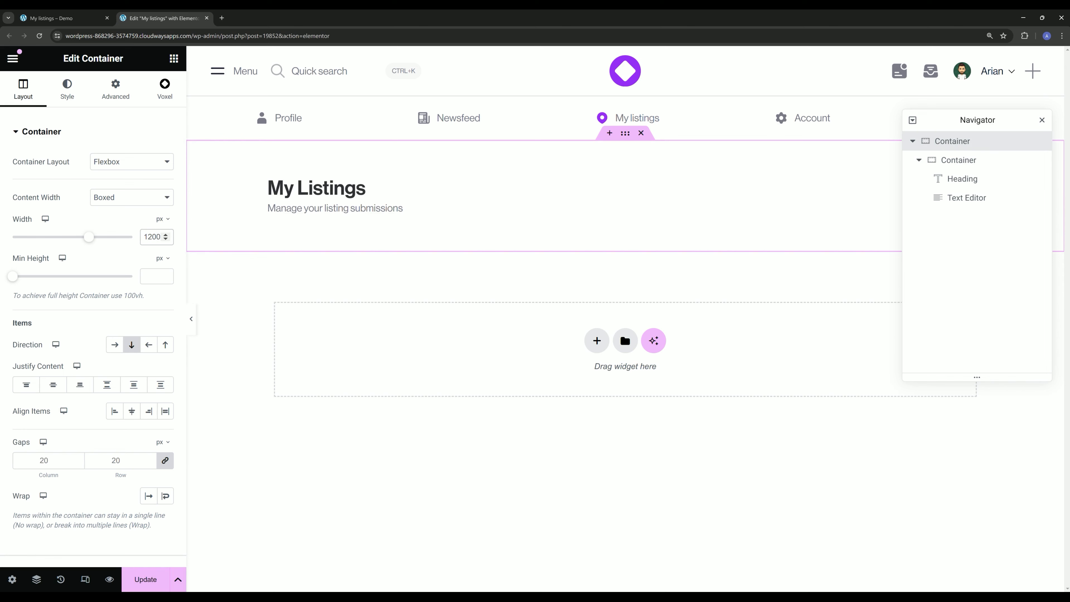
# Set the nested container's content width to Full Width, save the page, and reload the live My listings page.
pyautogui.click(956, 165)
pyautogui.click(132, 198)
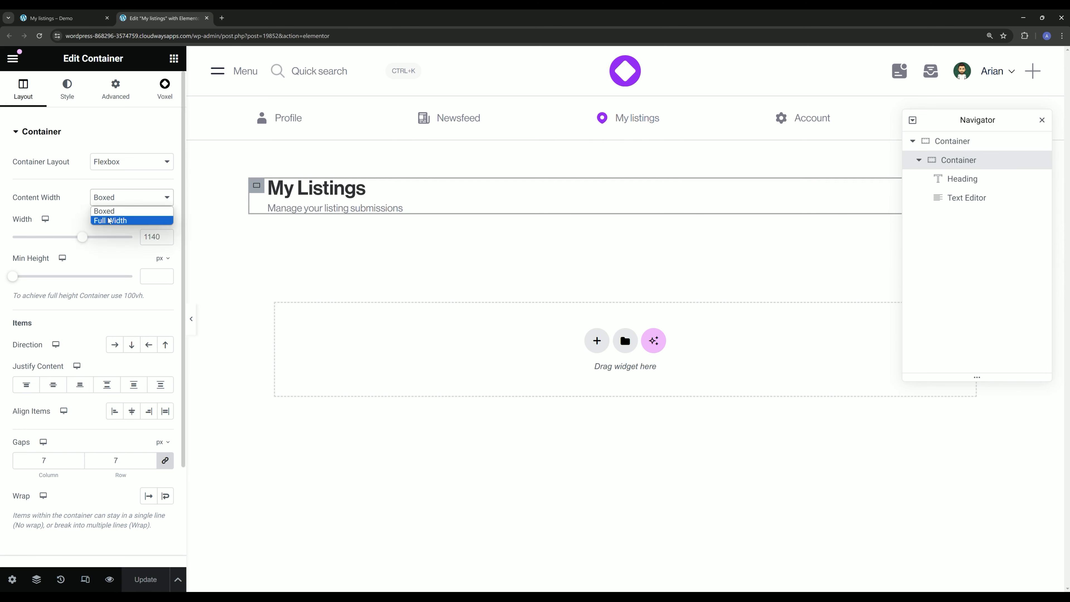
pyautogui.click(109, 220)
pyautogui.hotkey('ctrl', 's')
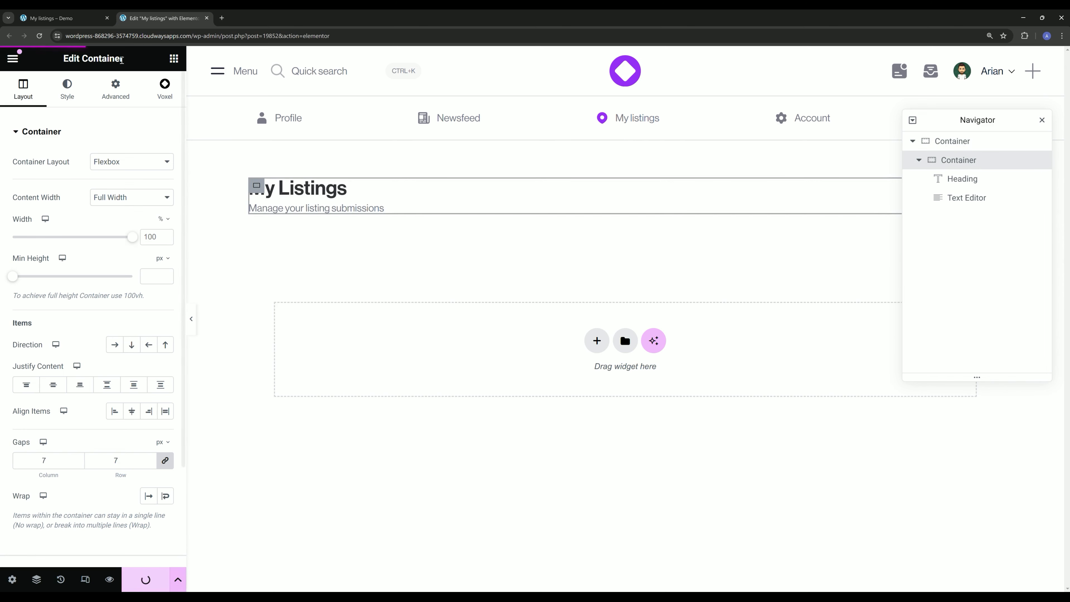
pyautogui.click(36, 13)
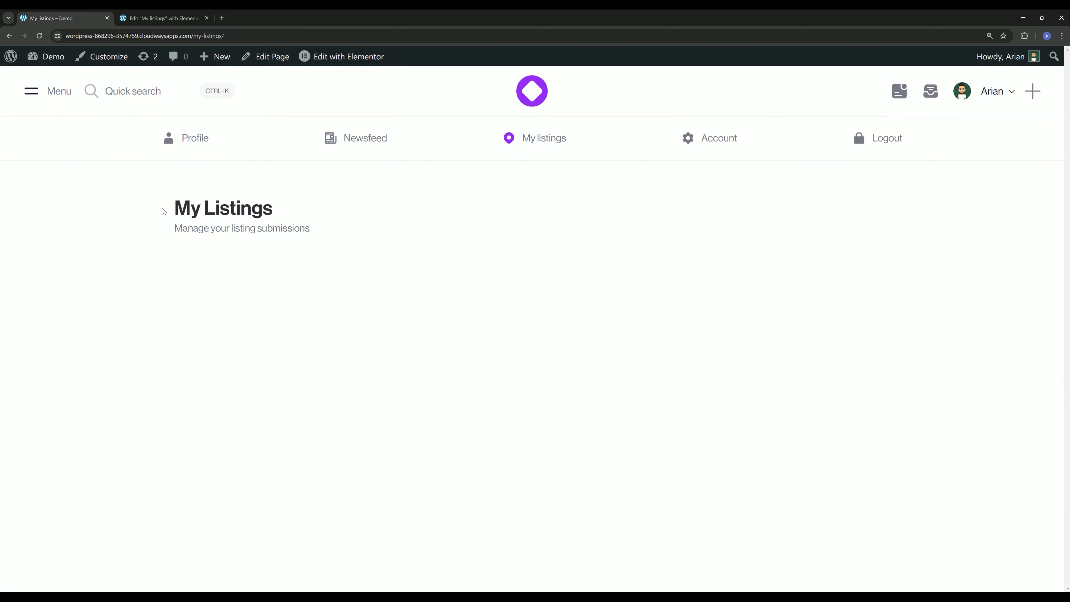
pyautogui.click(39, 36)
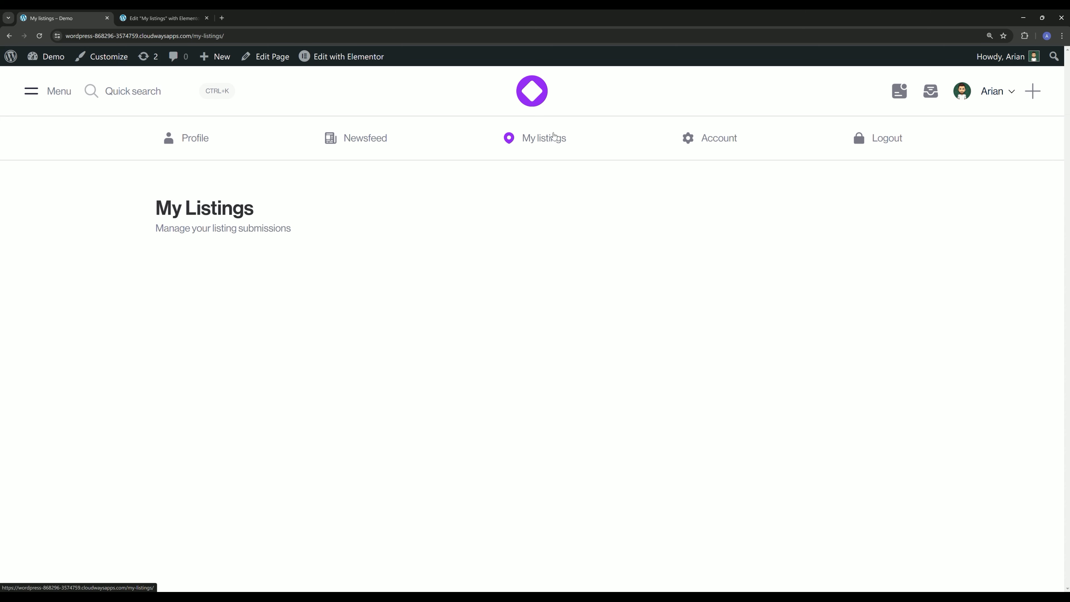
# Inspect the padding of the Profile link in the dashboard header with the browser's developer tools.
pyautogui.rightClick(173, 143)
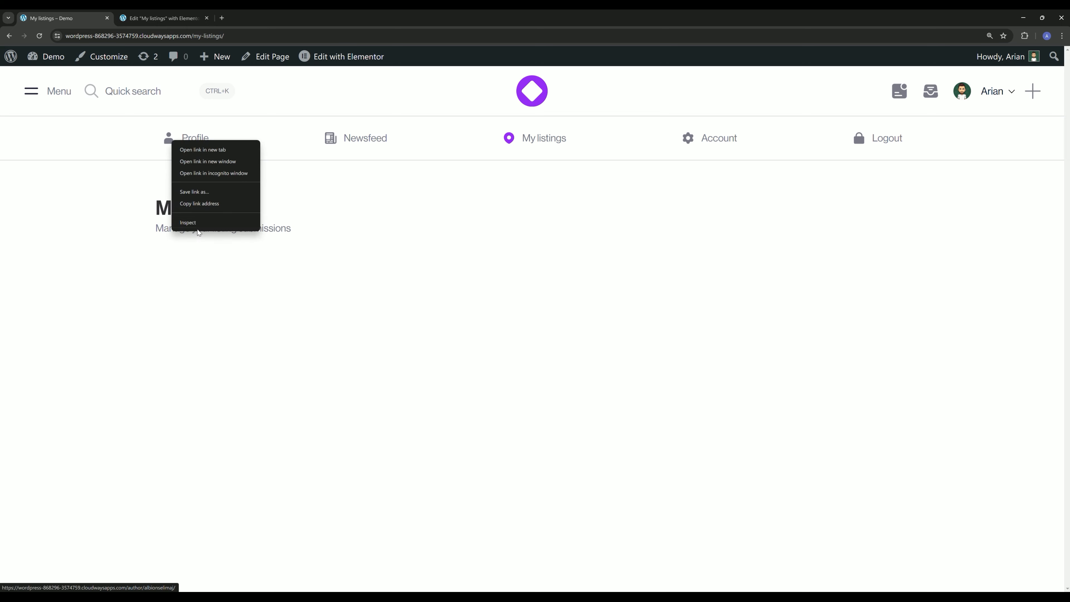
pyautogui.click(198, 227)
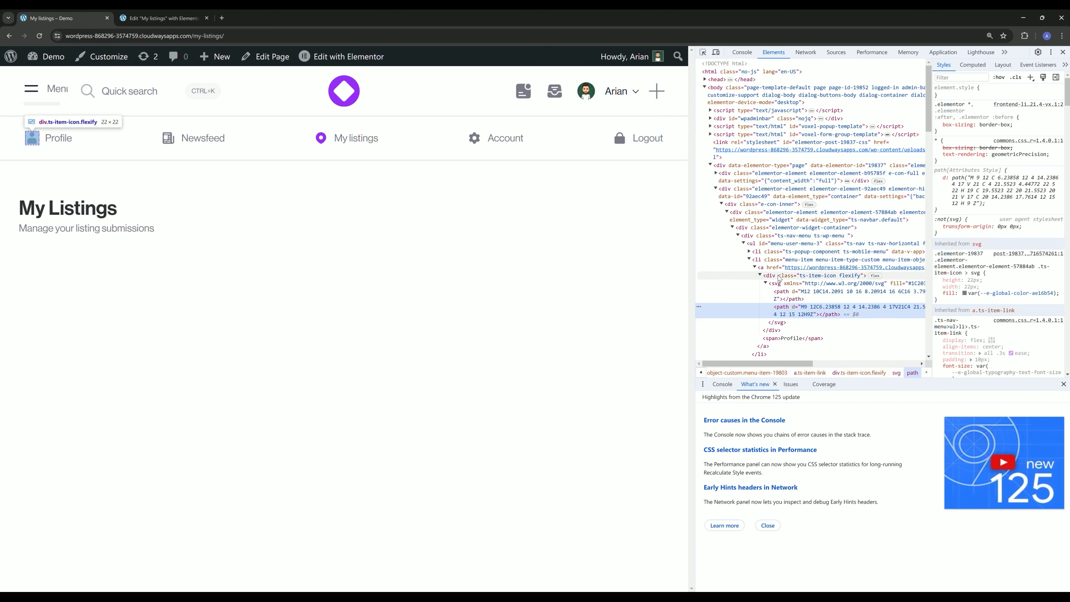
pyautogui.click(780, 269)
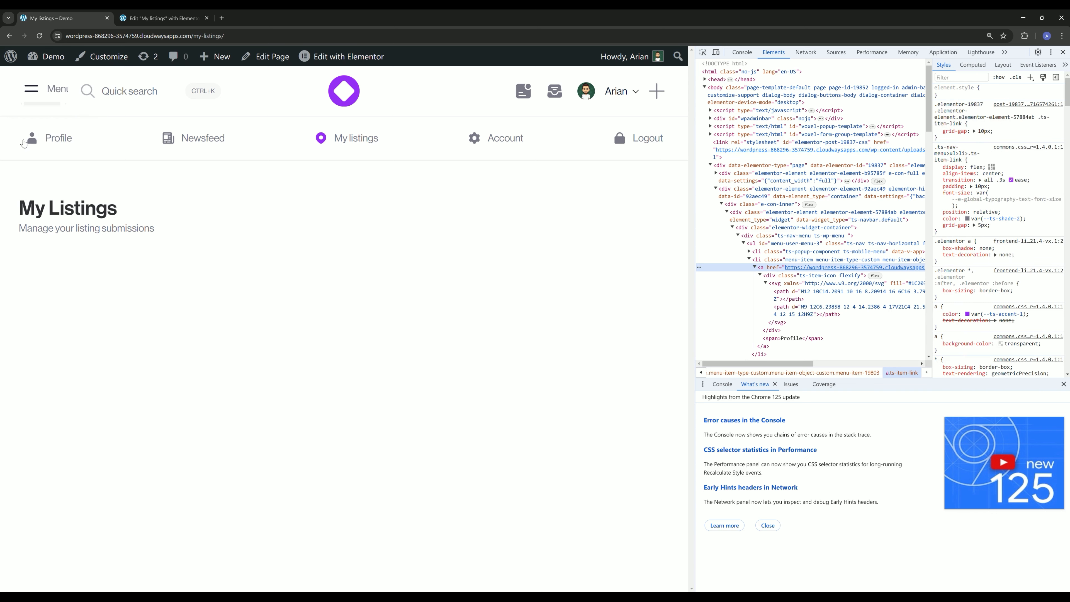
pyautogui.click(1063, 52)
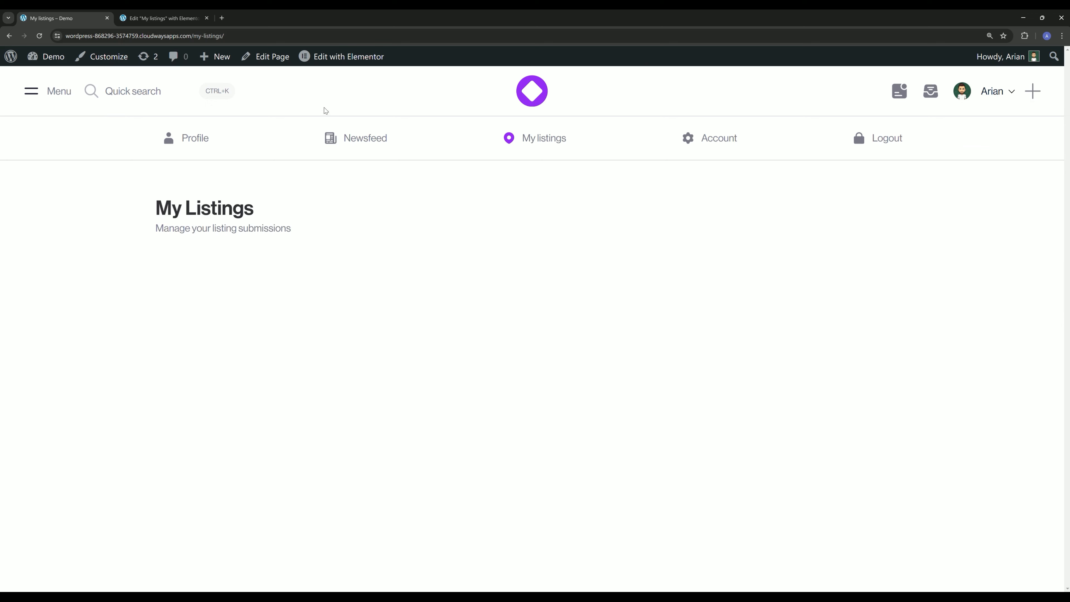
# Open the Dashboard header template in Elementor in a new tab, set the navbar's menu item padding to 0 px, and update it.
pyautogui.moveTo(337, 57)
pyautogui.middleClick(360, 98)
pyautogui.click(291, 18)
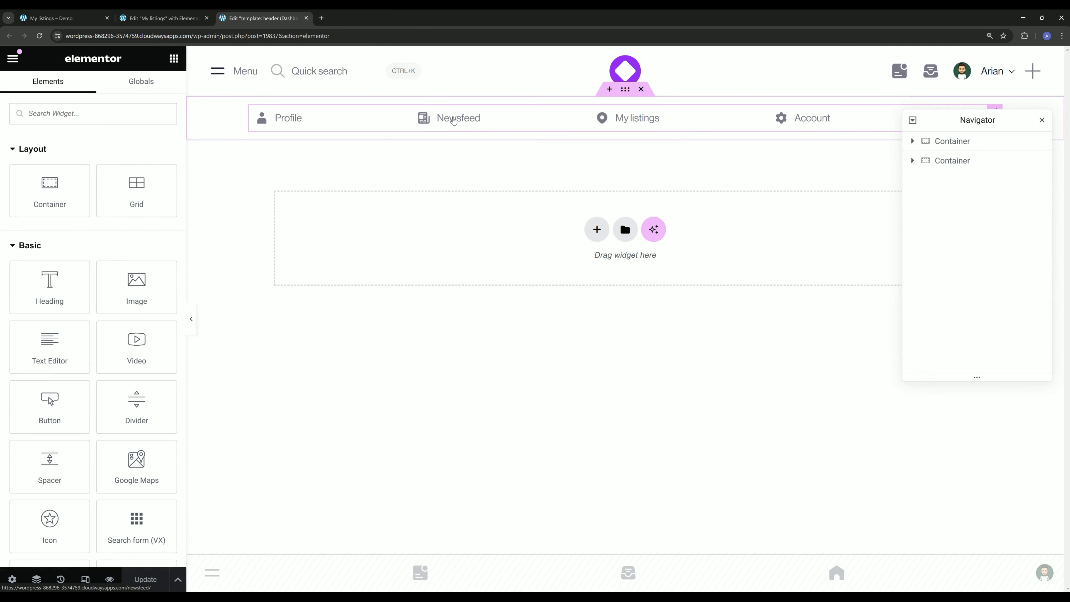
pyautogui.click(454, 121)
pyautogui.click(69, 90)
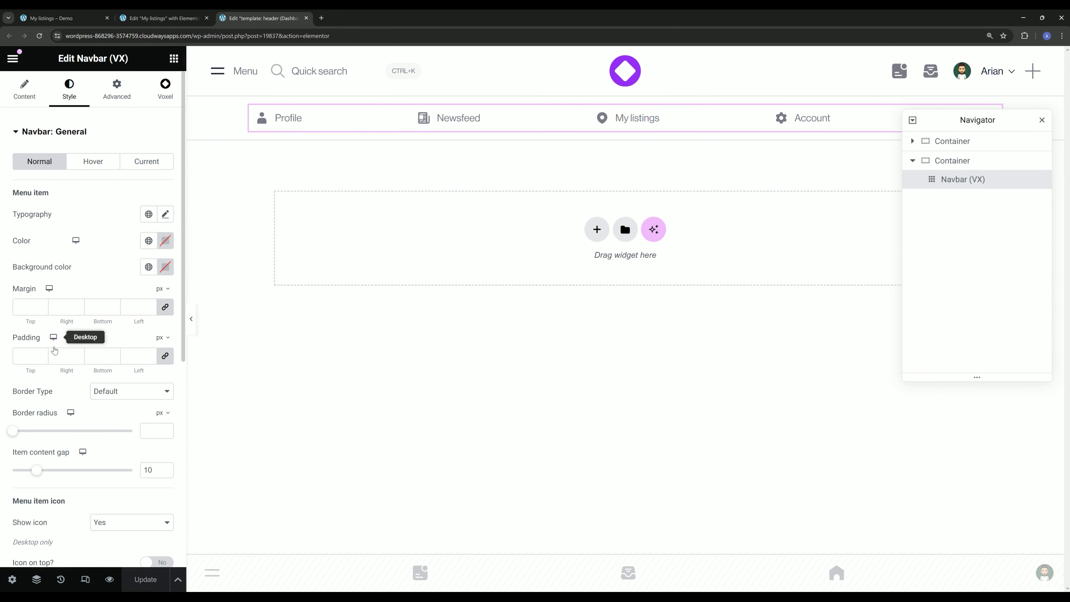
pyautogui.click(25, 358)
pyautogui.write('0')
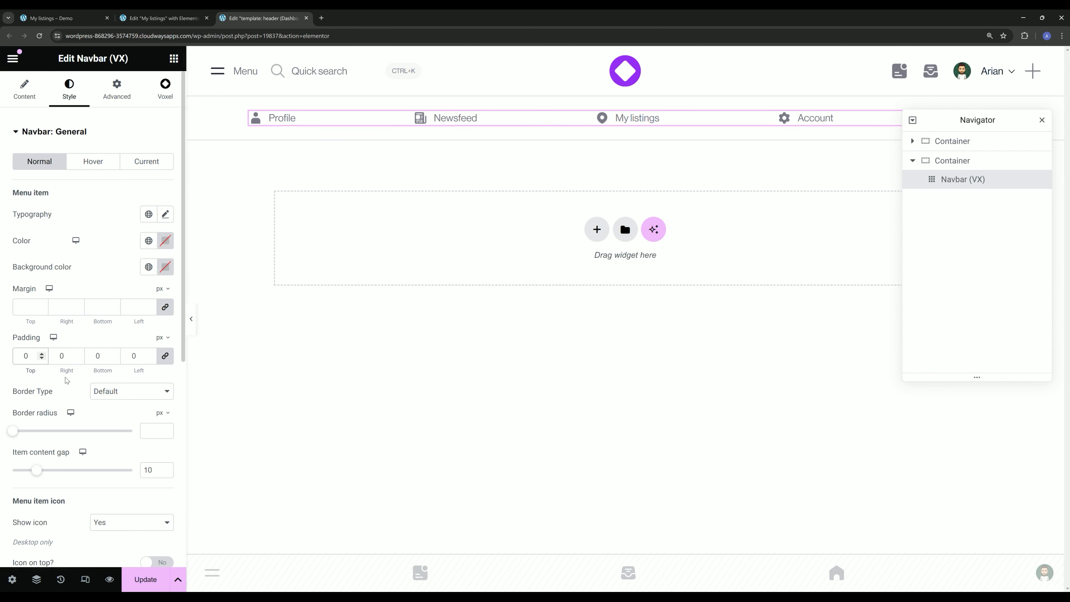
pyautogui.click(144, 580)
# Check the navbar alignment on the live My listings page and close the header template's tab.
pyautogui.click(59, 18)
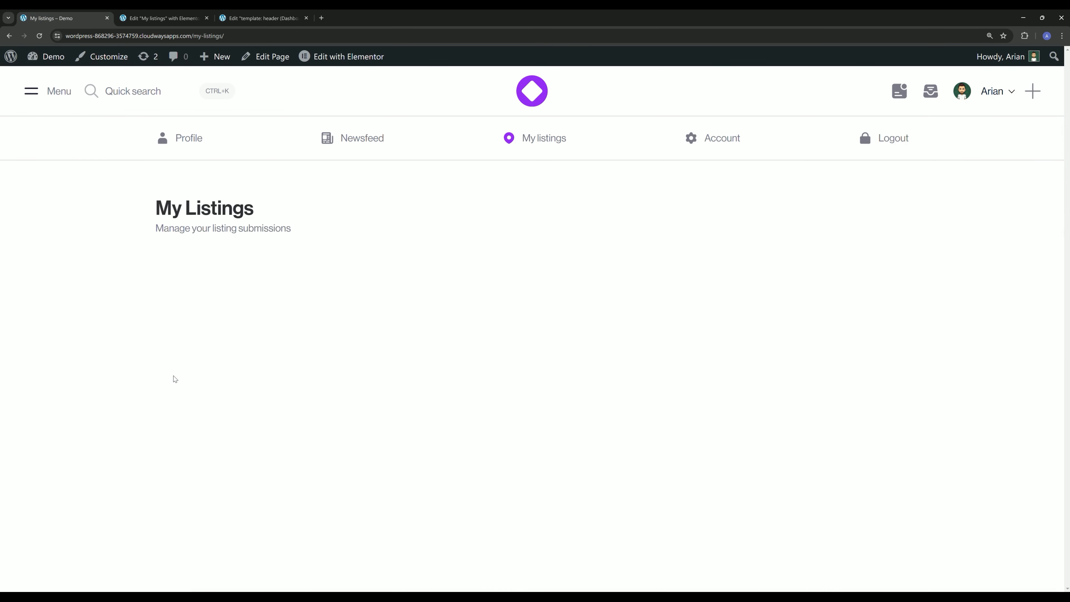
pyautogui.click(291, 18)
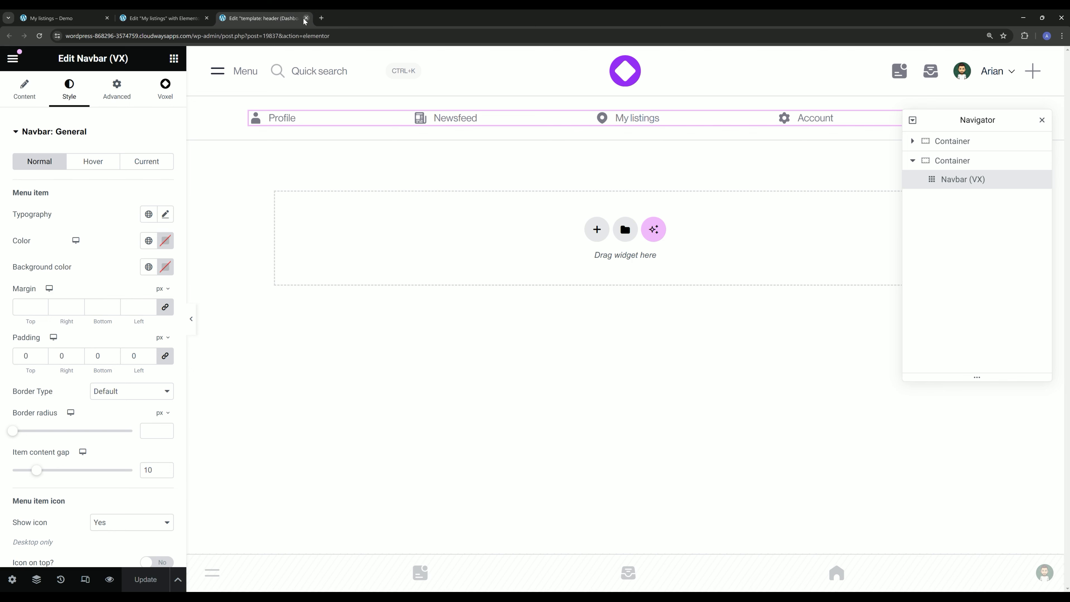
pyautogui.click(306, 19)
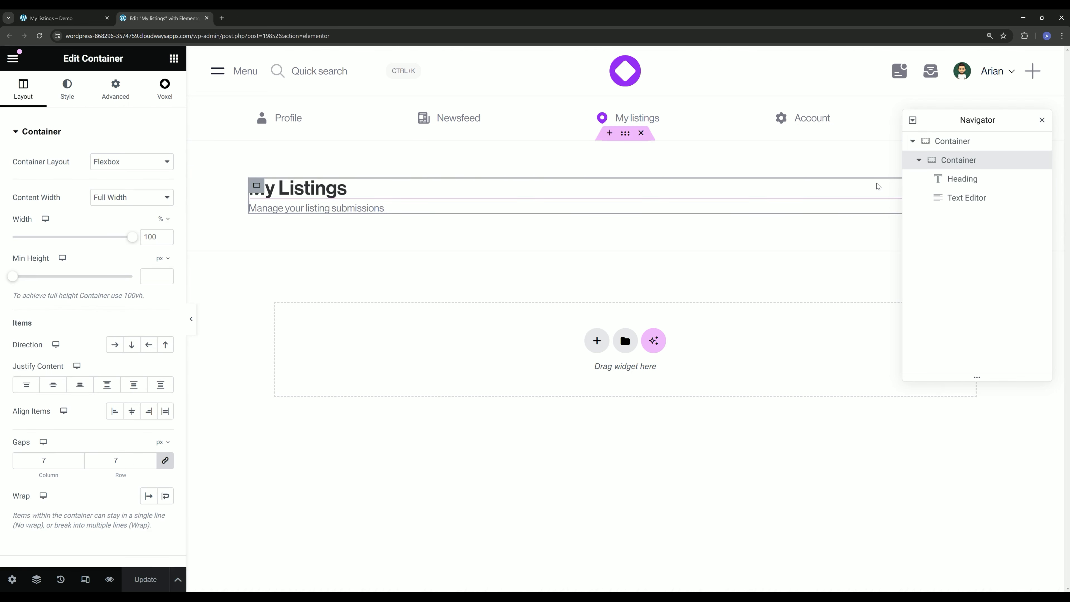
# Duplicate the nested container and delete the heading and text from the copy.
pyautogui.click(921, 162)
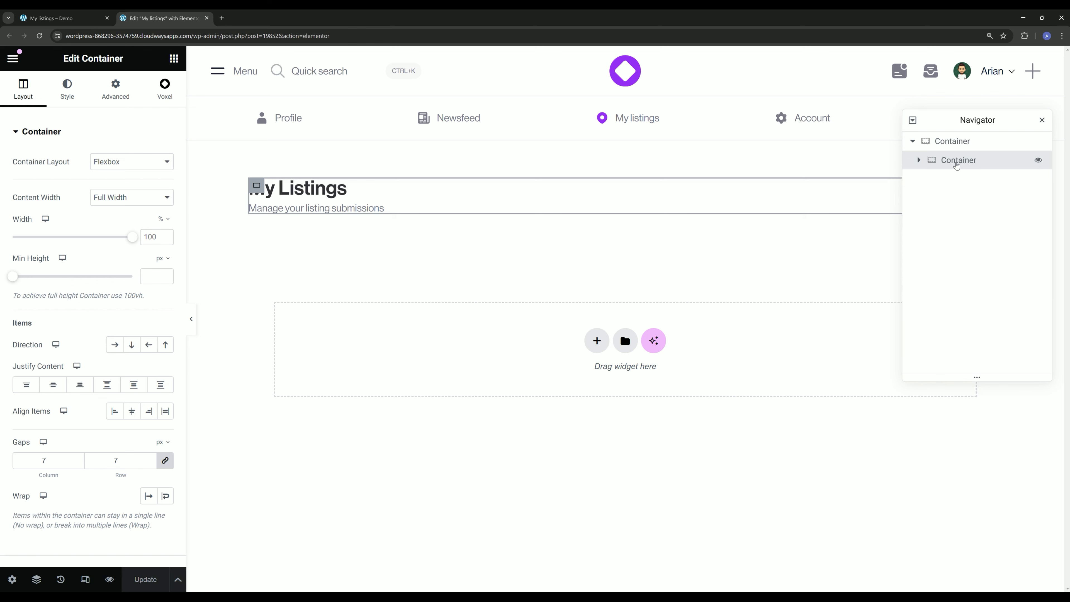
pyautogui.click(175, 61)
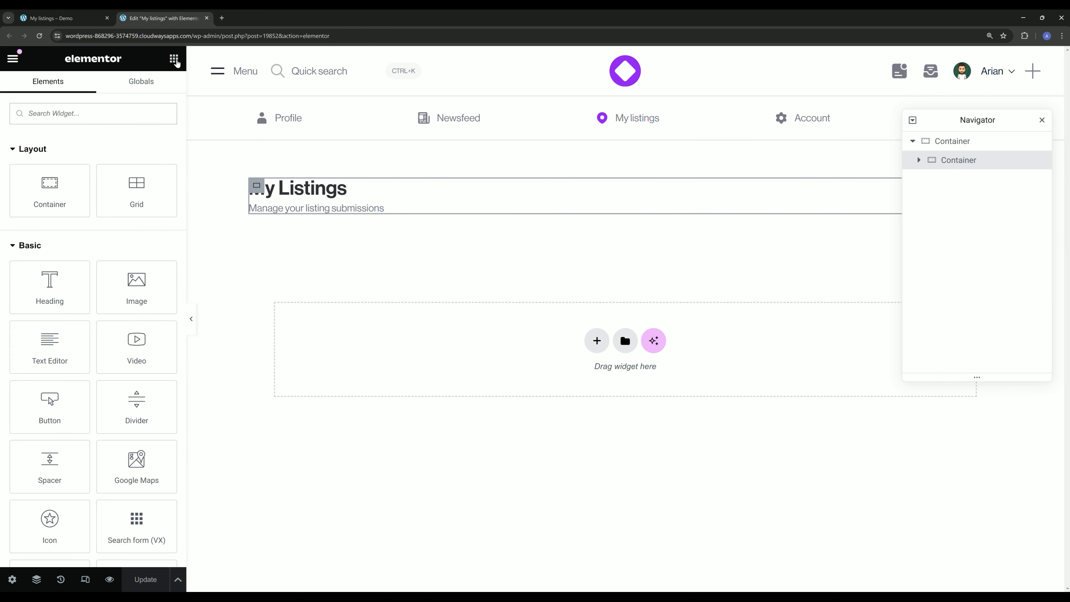
pyautogui.rightClick(954, 159)
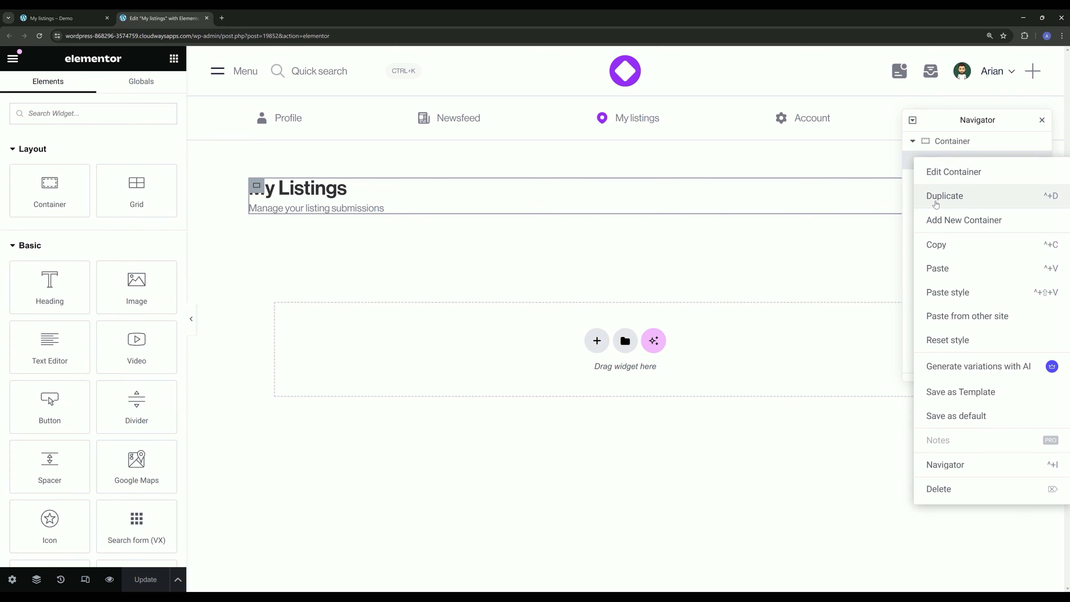
pyautogui.click(944, 194)
pyautogui.rightClick(297, 238)
pyautogui.click(344, 515)
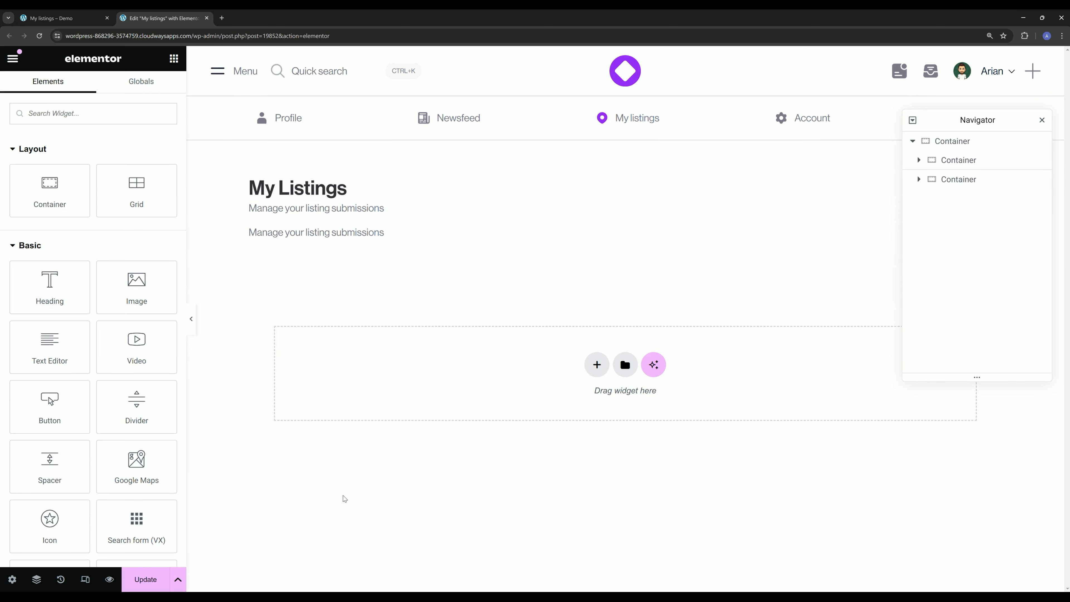
pyautogui.rightClick(295, 234)
pyautogui.click(344, 514)
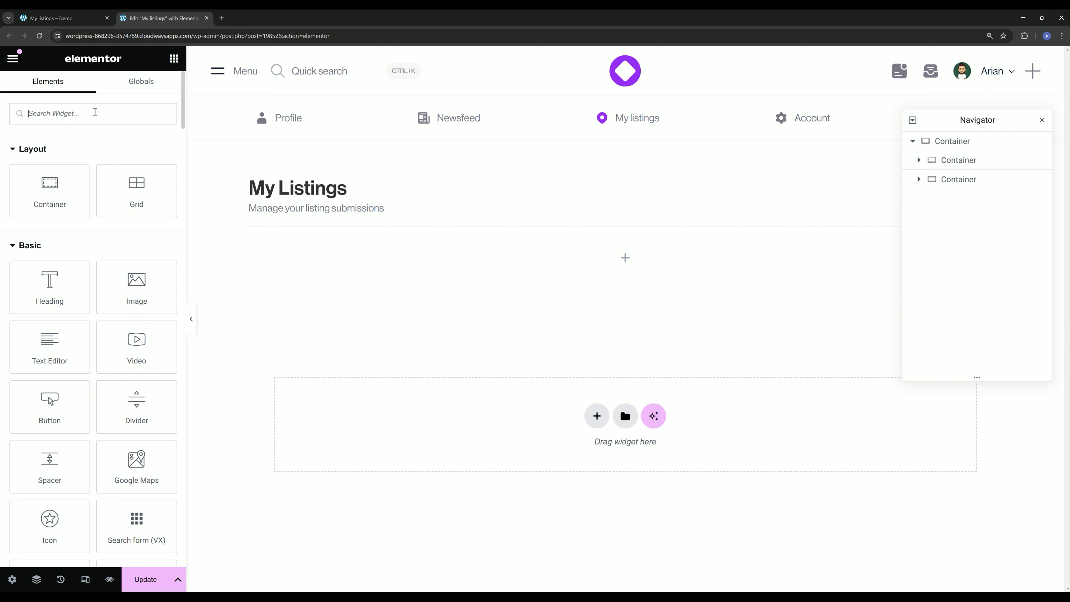
# Find the Search form (VX) widget and add it to the empty duplicated container.
pyautogui.write('sear')
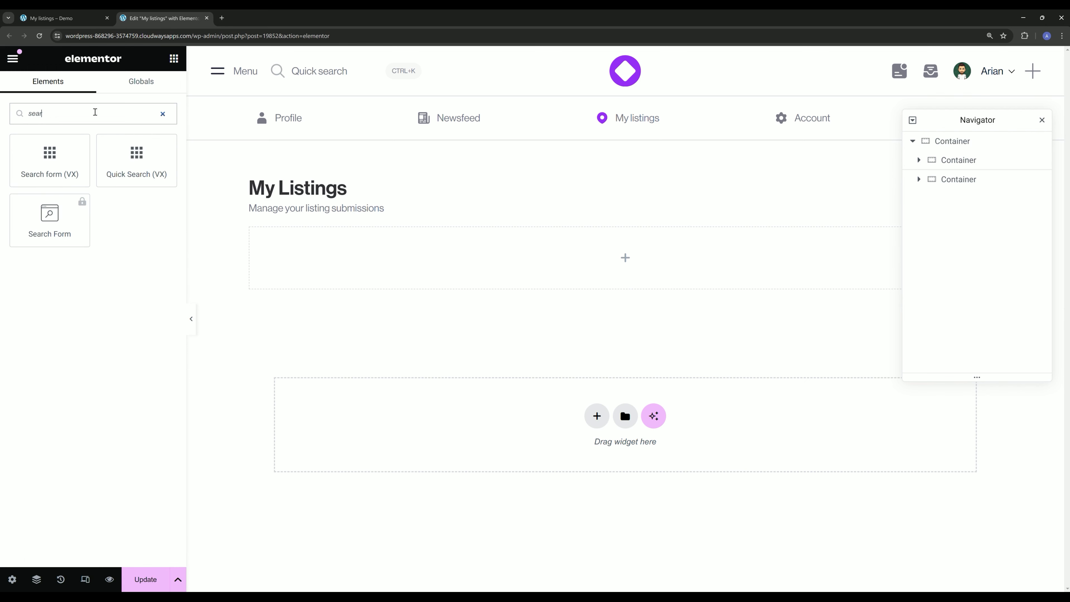
pyautogui.write('c')
pyautogui.moveTo(50, 162); pyautogui.dragTo(426, 253)
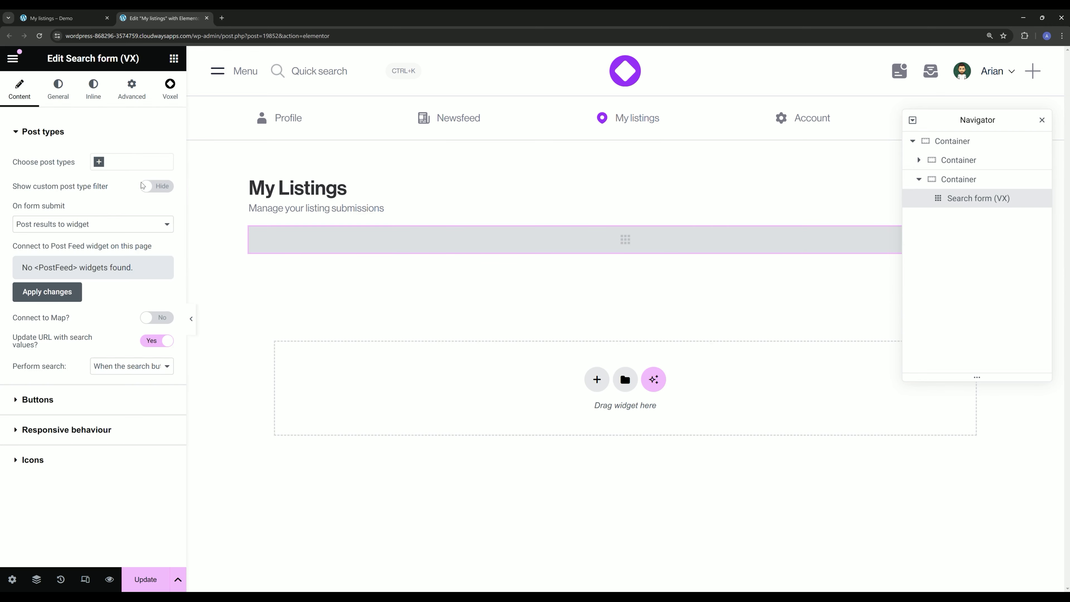
# Set the search form's post type to Places and add a Post feed (VX) widget below it in the same container.
pyautogui.click(118, 166)
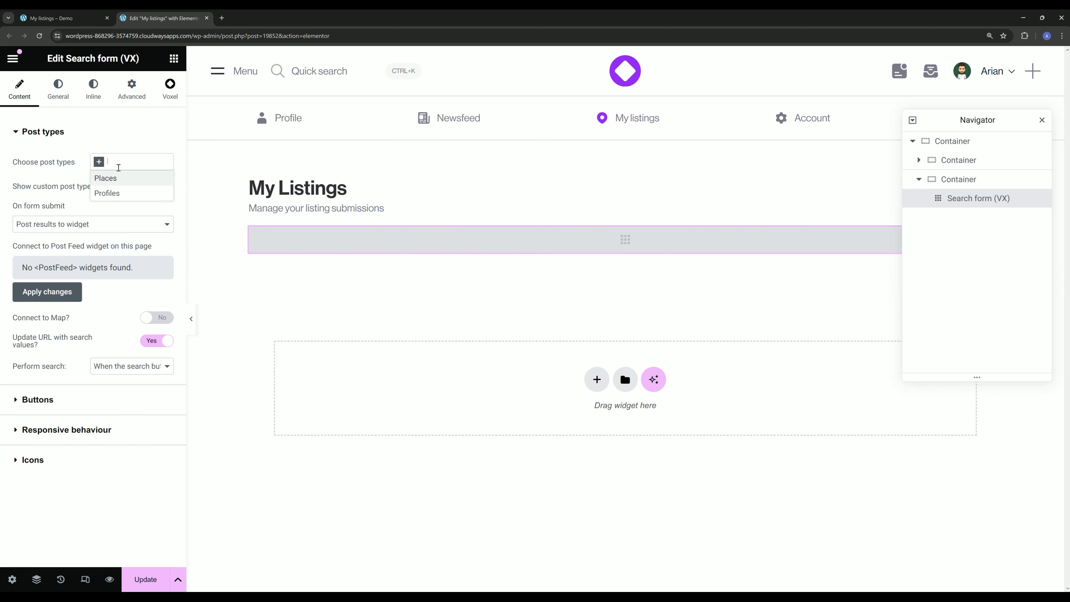
pyautogui.click(107, 178)
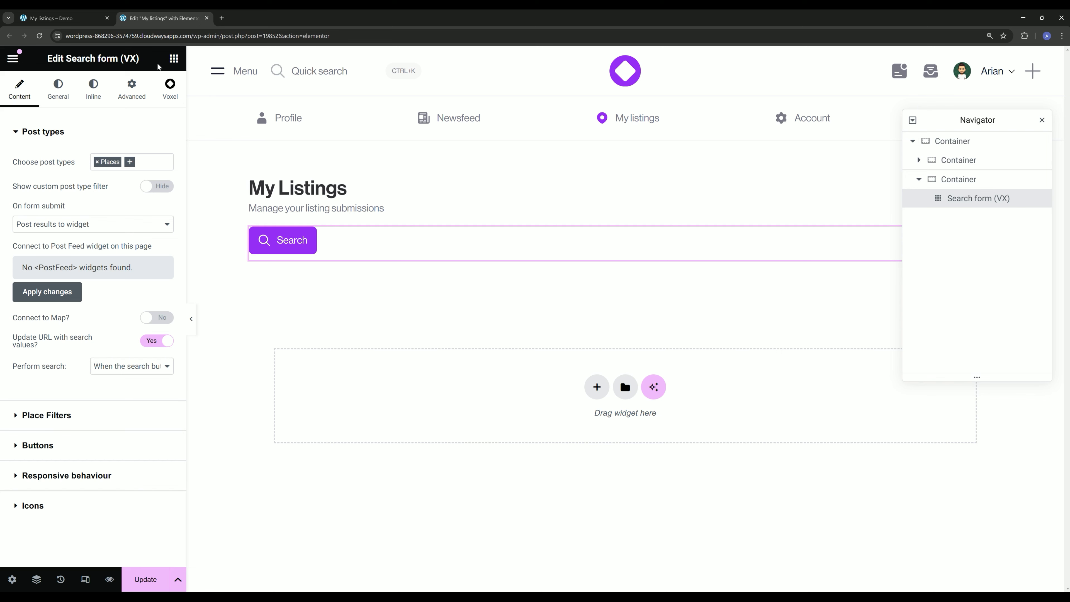
pyautogui.click(174, 58)
pyautogui.write('post')
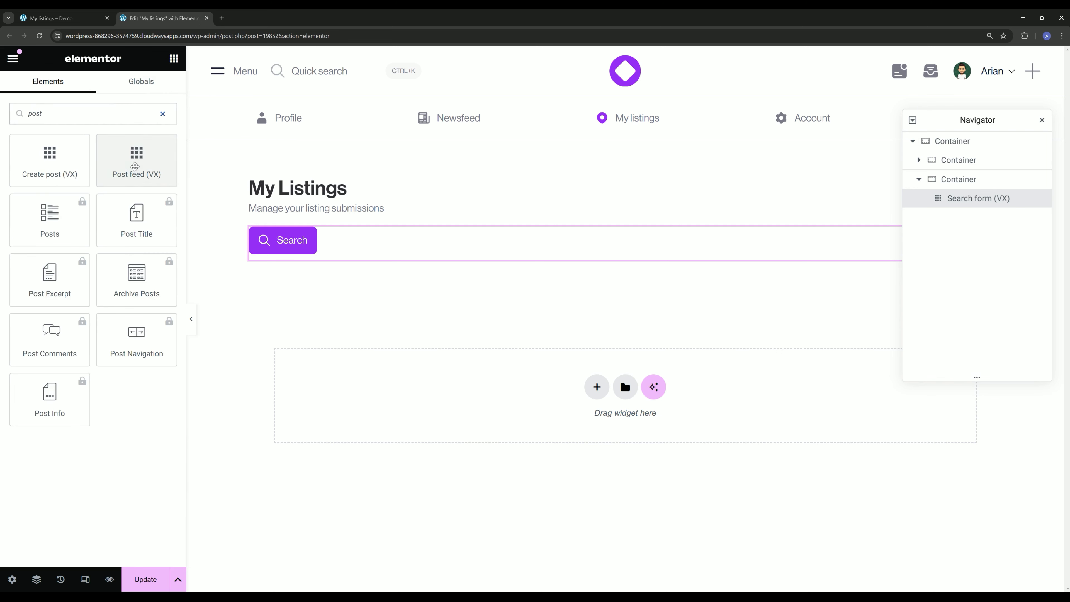
pyautogui.moveTo(137, 158); pyautogui.dragTo(301, 253)
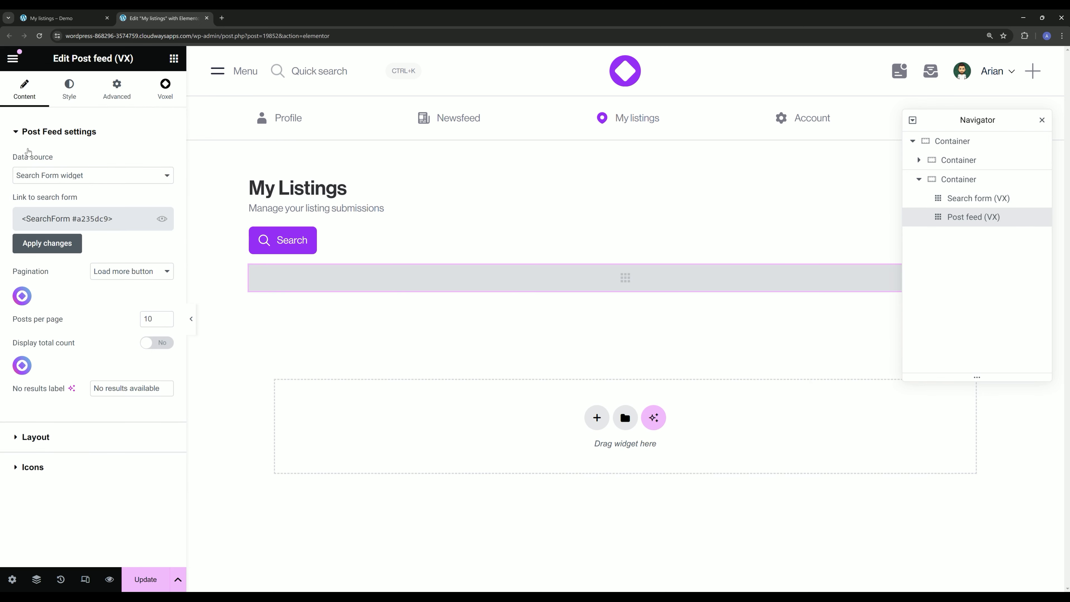
# Use the Search Form widget as the post feed's data source, link it to the page's search form, and apply the changes.
pyautogui.click(45, 177)
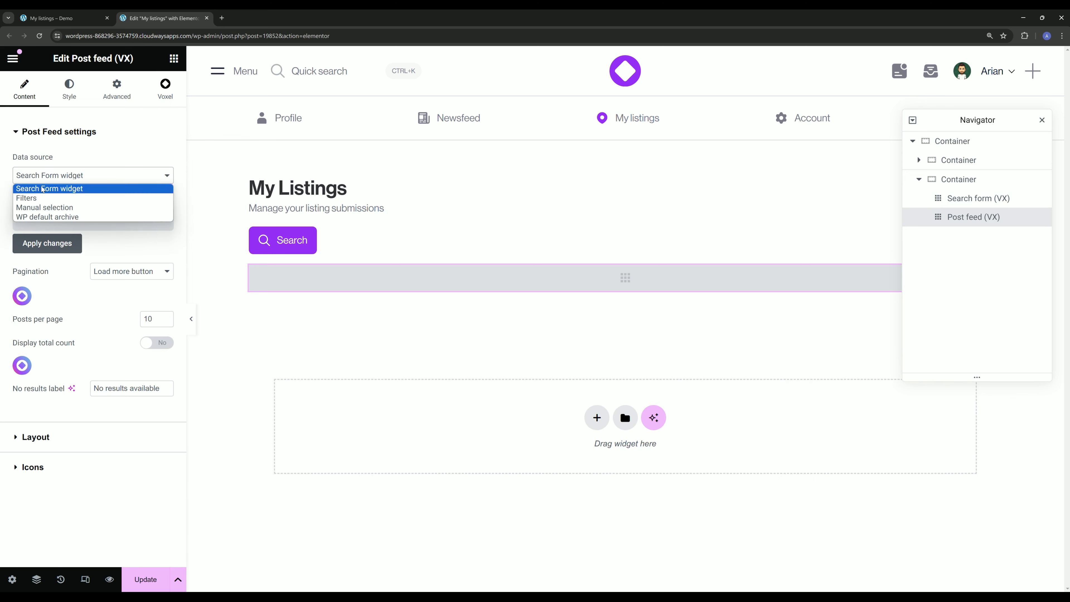
pyautogui.click(43, 188)
pyautogui.moveTo(46, 202)
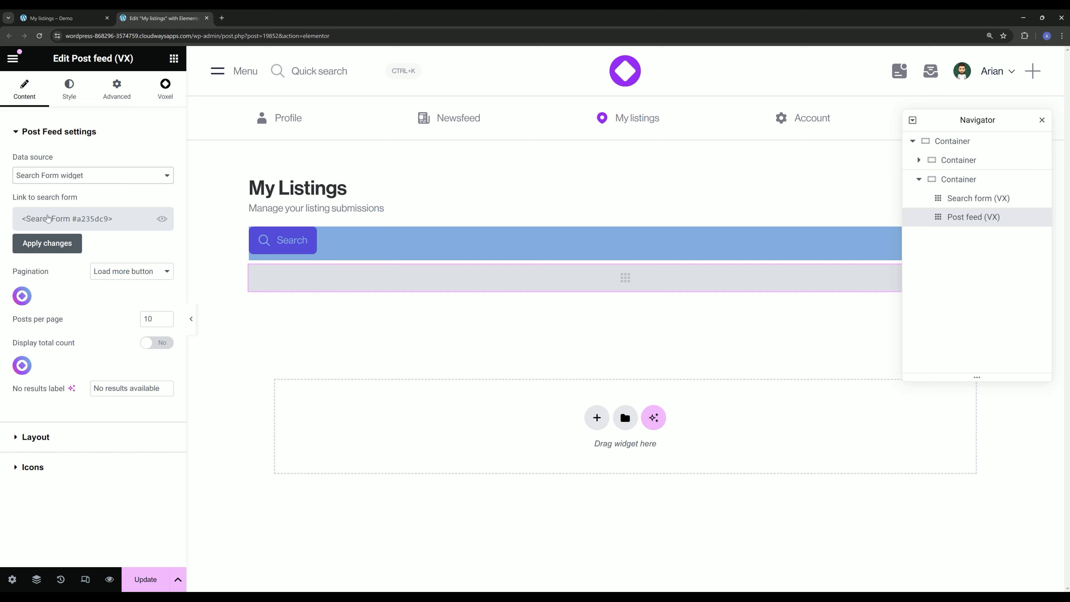
pyautogui.click(48, 218)
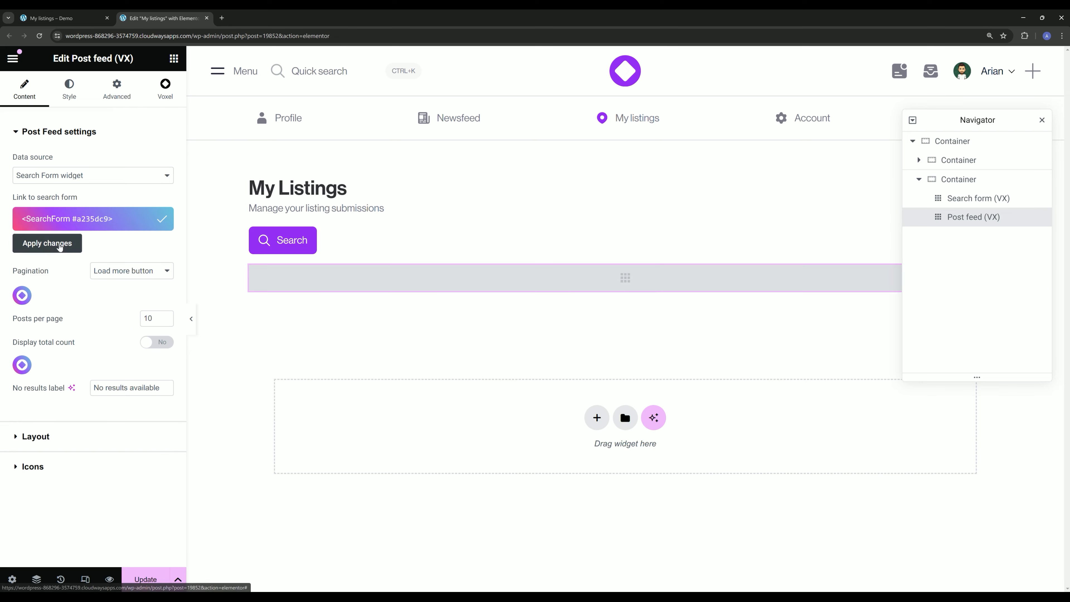
pyautogui.click(46, 243)
pyautogui.click(597, 353)
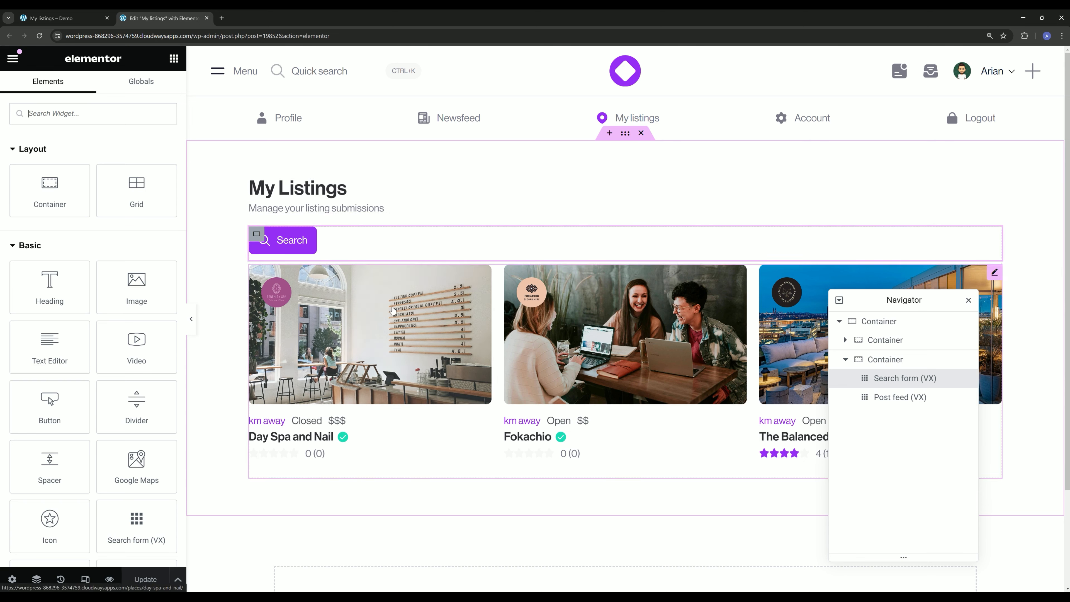
# Open the WordPress admin in a new tab and go to the indexing settings under Filtering for the Places post type.
pyautogui.click(69, 17)
pyautogui.middleClick(53, 58)
pyautogui.click(243, 18)
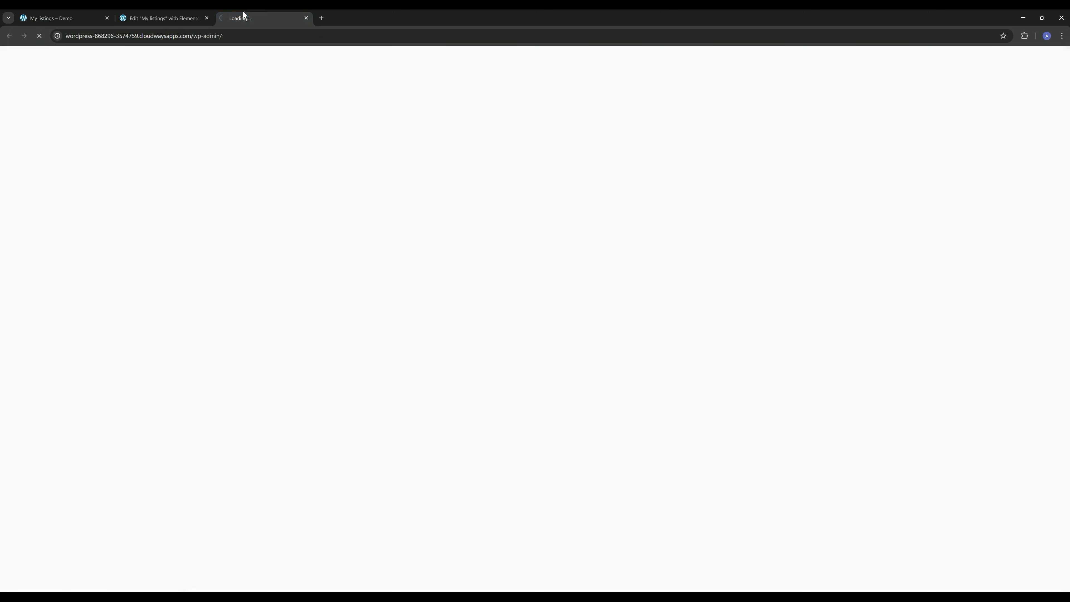
pyautogui.moveTo(67, 108)
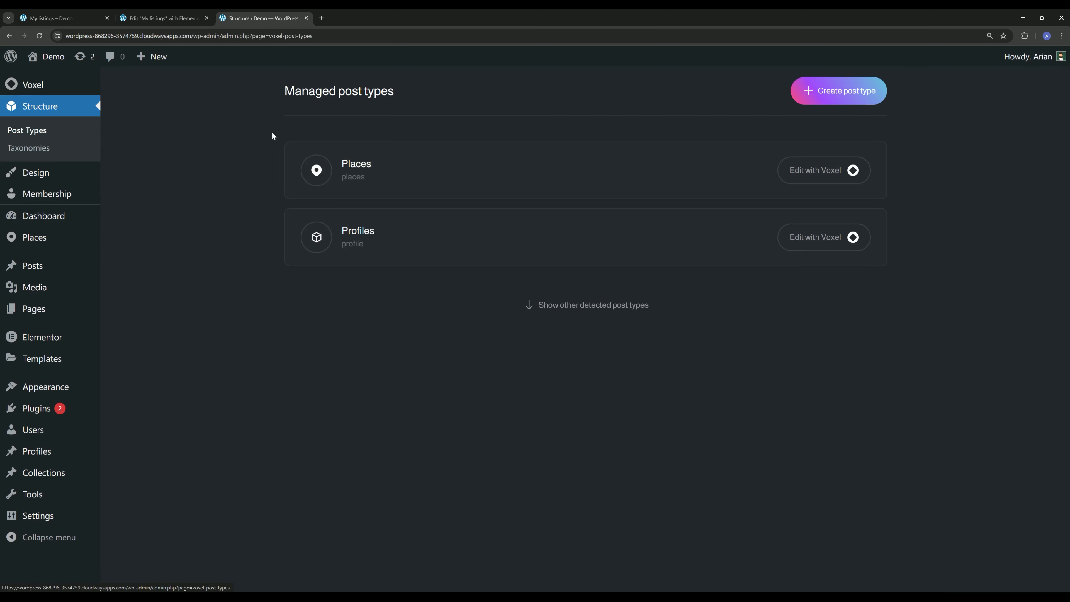
pyautogui.click(828, 175)
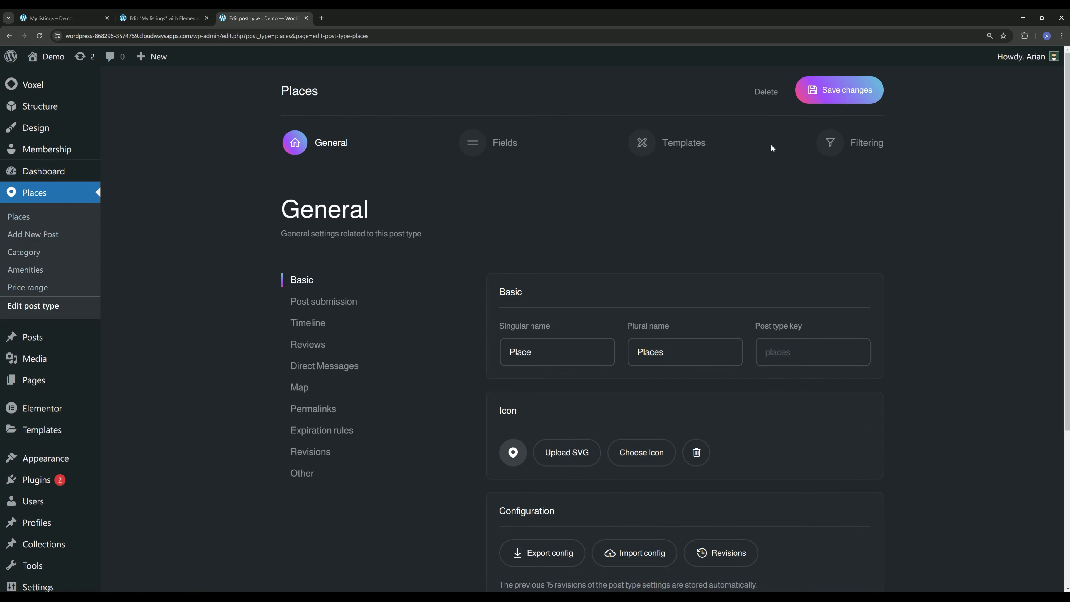
pyautogui.click(830, 147)
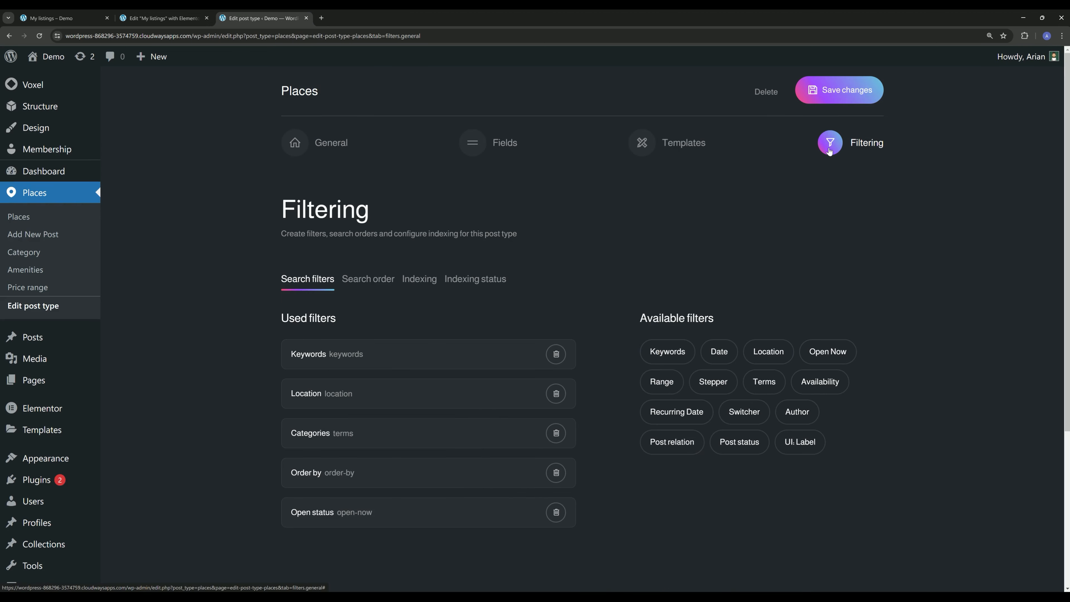
pyautogui.click(419, 279)
pyautogui.scroll(-1, 212, 320)
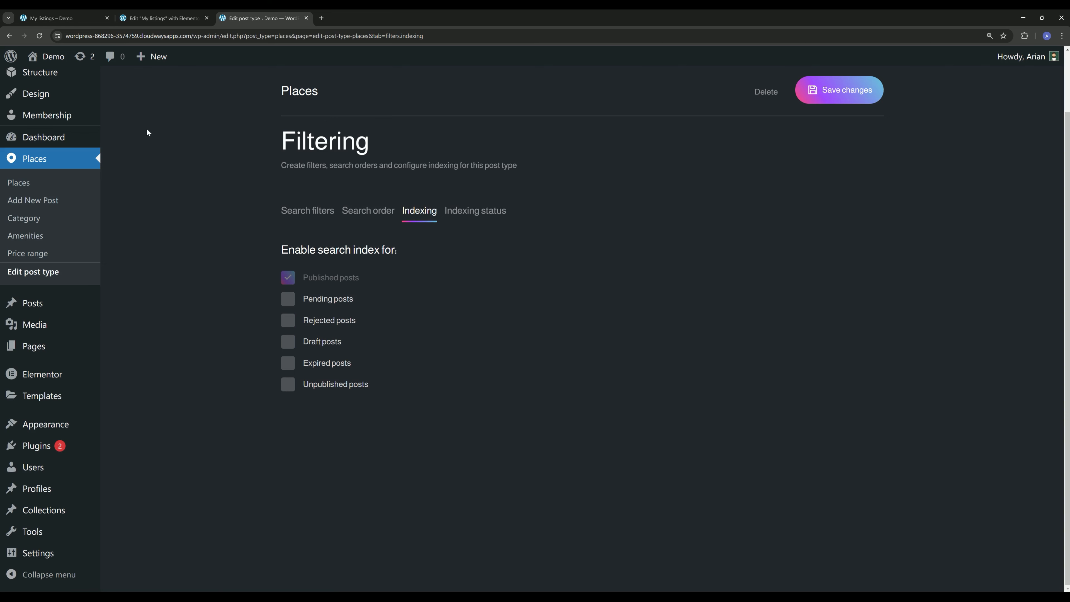
# Enable the Places search index for pending, rejected, draft, expired, and unpublished posts, and save the post type.
pyautogui.click(46, 17)
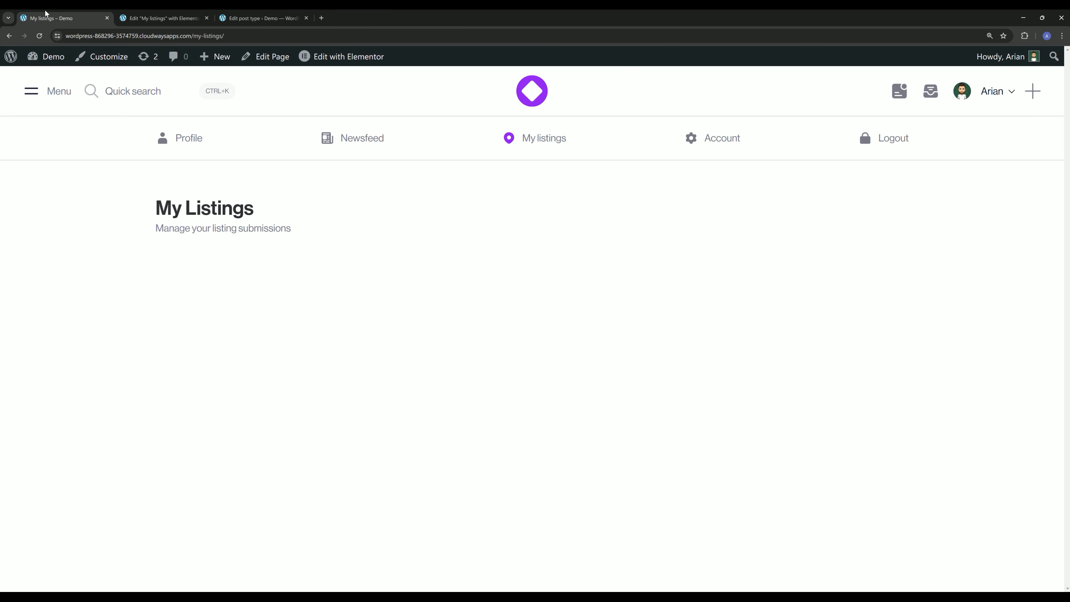
pyautogui.click(258, 18)
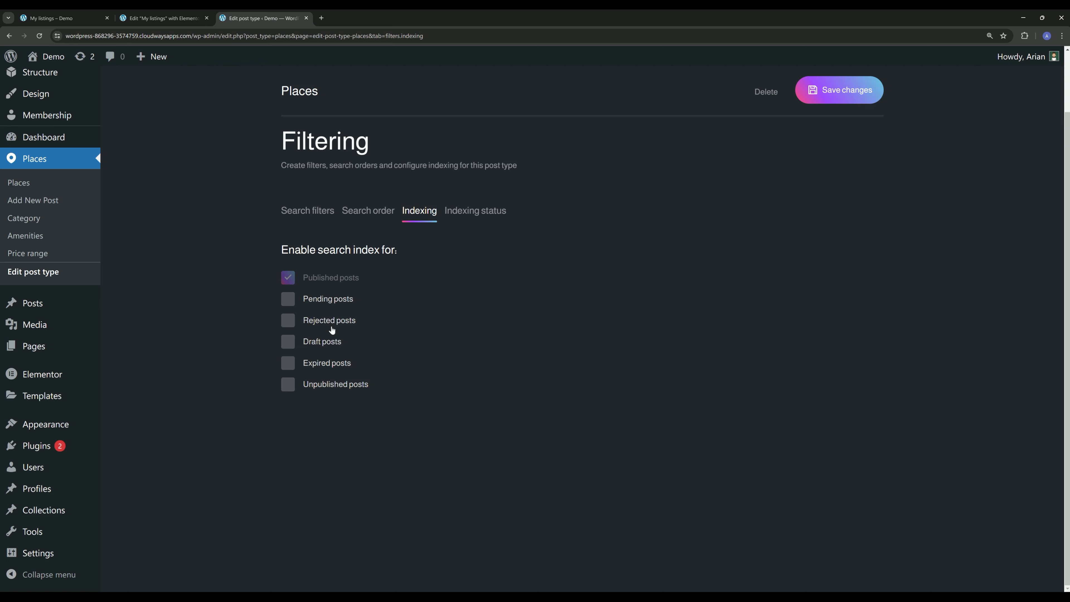
pyautogui.click(319, 305)
pyautogui.click(323, 324)
pyautogui.click(317, 344)
pyautogui.click(316, 365)
pyautogui.click(318, 392)
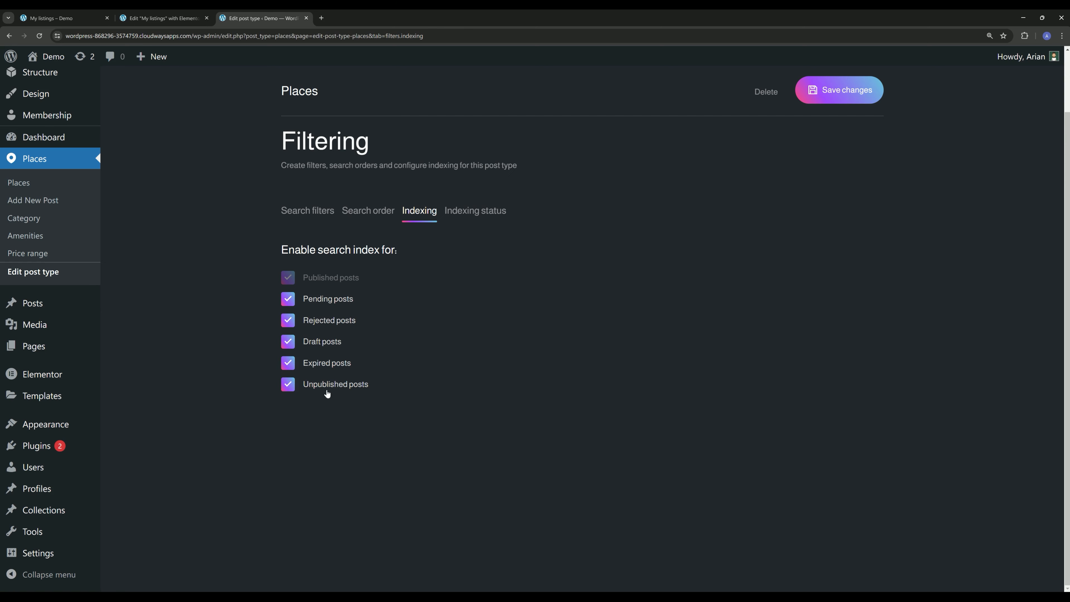
pyautogui.click(859, 87)
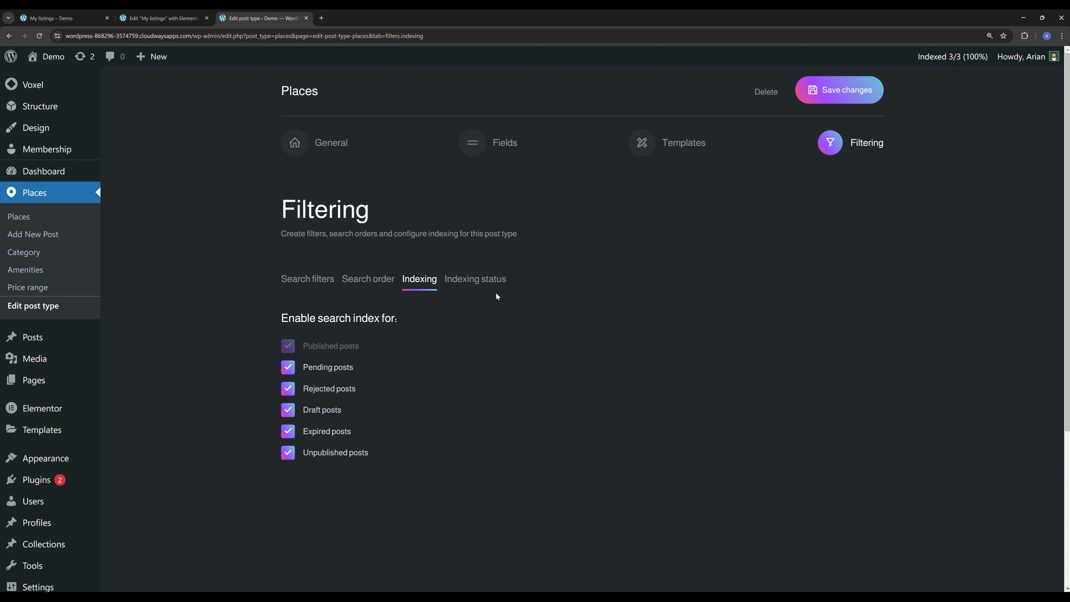
# Recreate the Places index table with all posts indexed, and review the search order and indexing options.
pyautogui.click(485, 282)
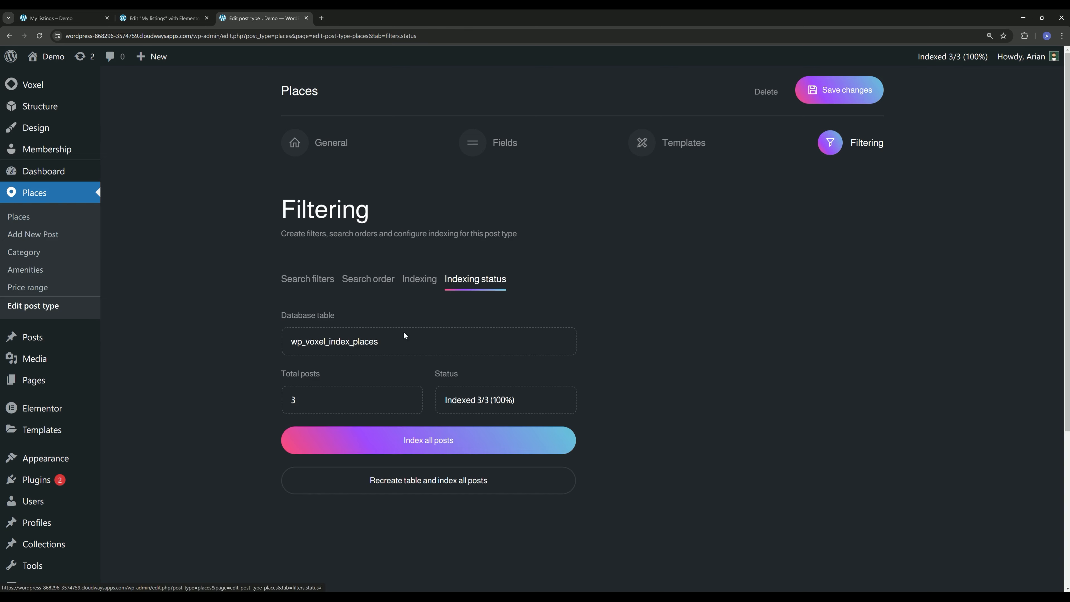
pyautogui.click(400, 485)
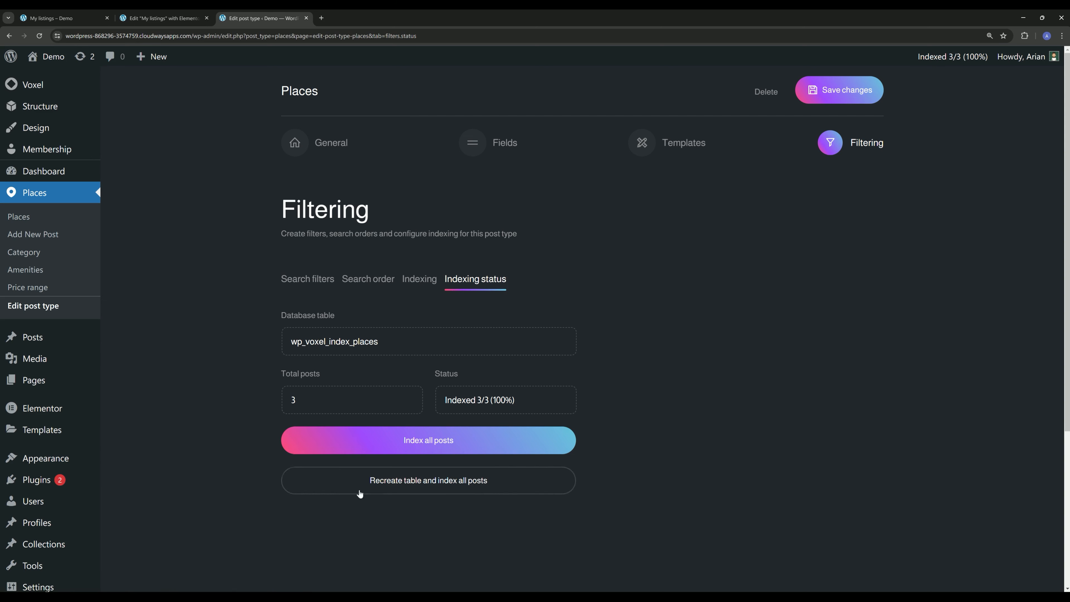
pyautogui.click(356, 281)
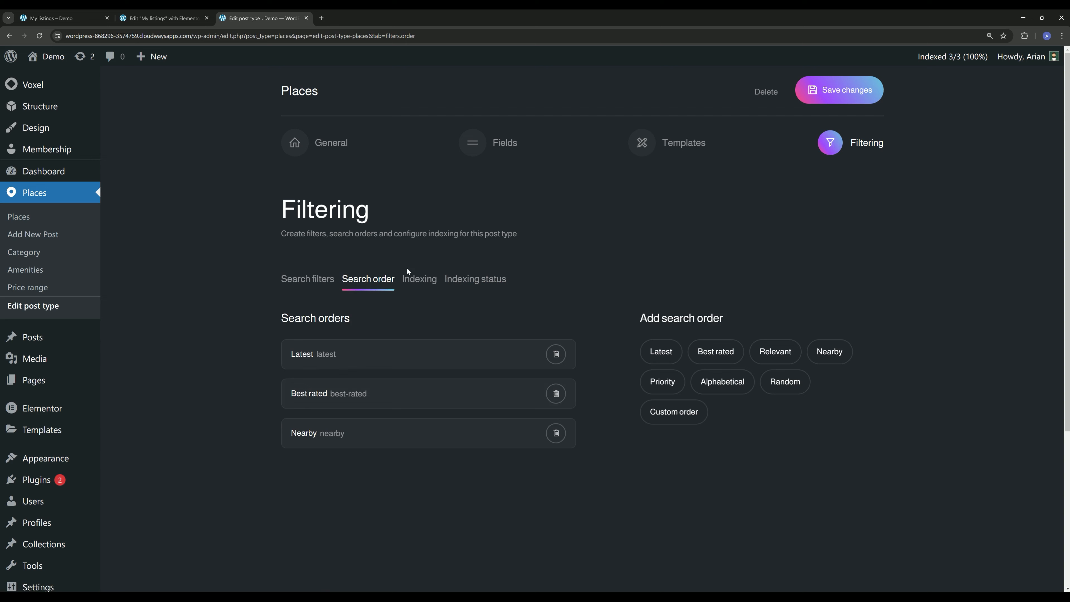
pyautogui.click(420, 279)
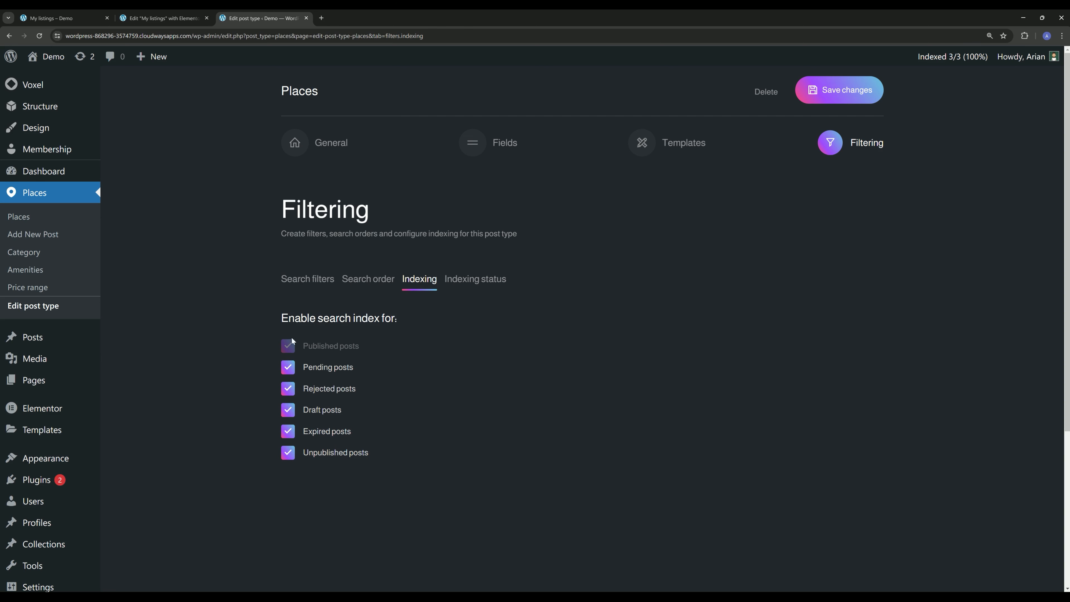
pyautogui.click(455, 280)
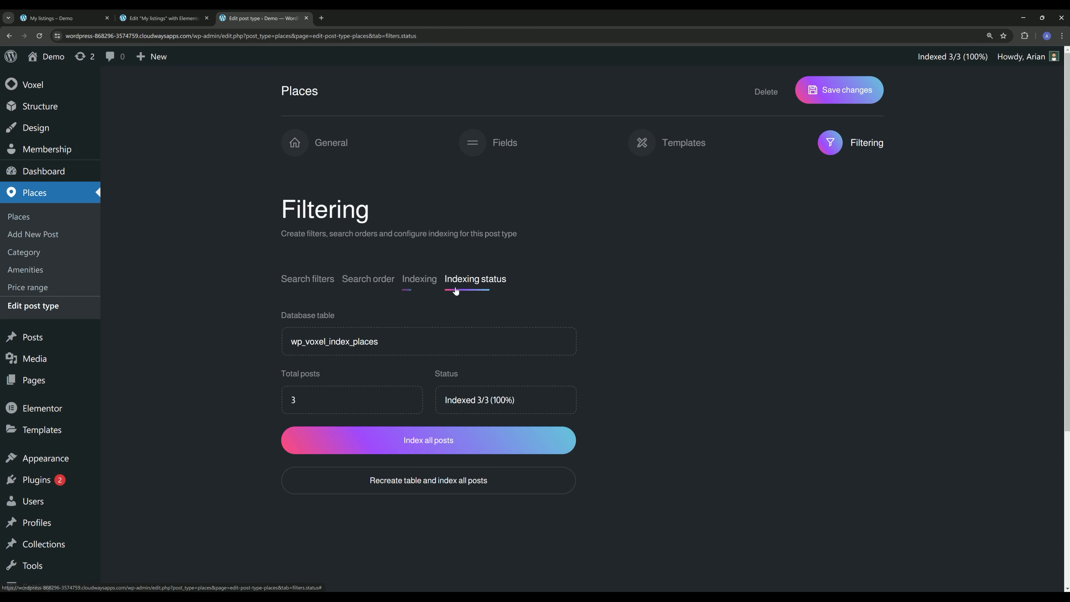
pyautogui.click(419, 279)
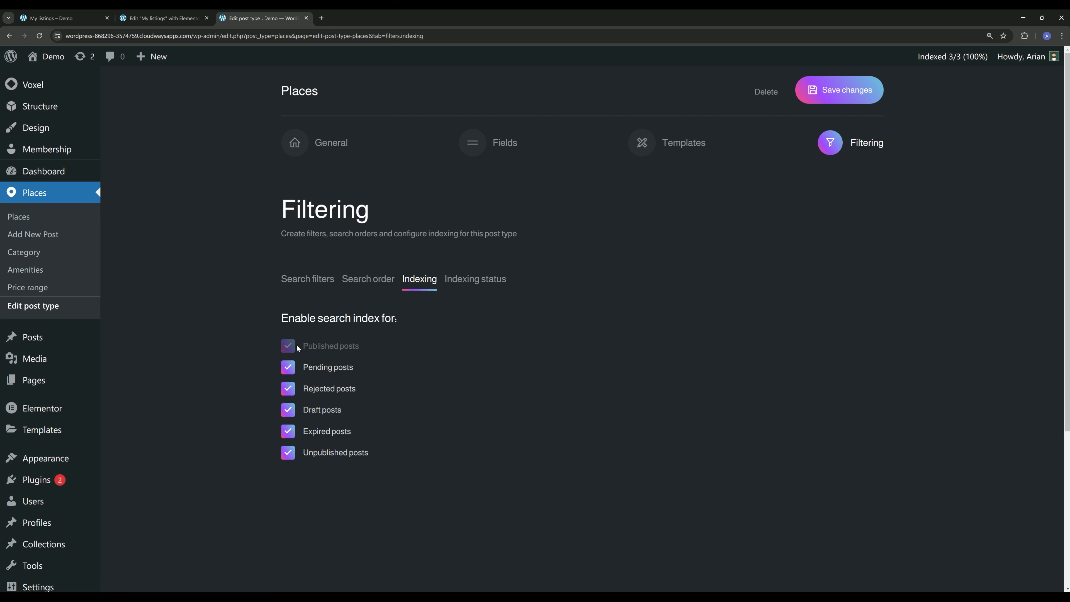
# Add the Post status filter to the Places search filters, review its settings, and save the post type.
pyautogui.click(293, 281)
pyautogui.scroll(-3, 242, 350)
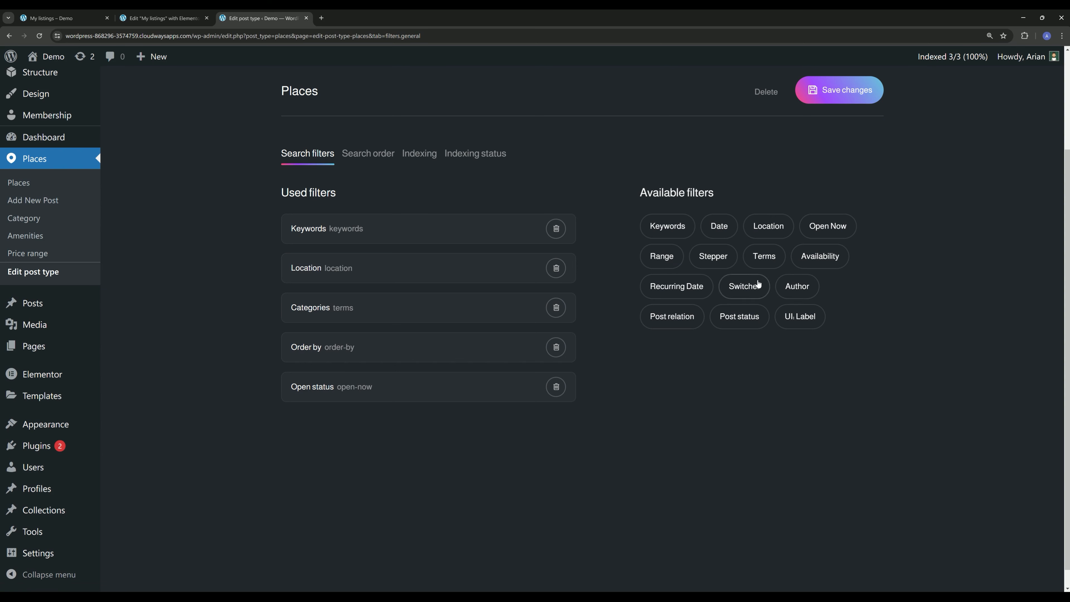
pyautogui.click(732, 316)
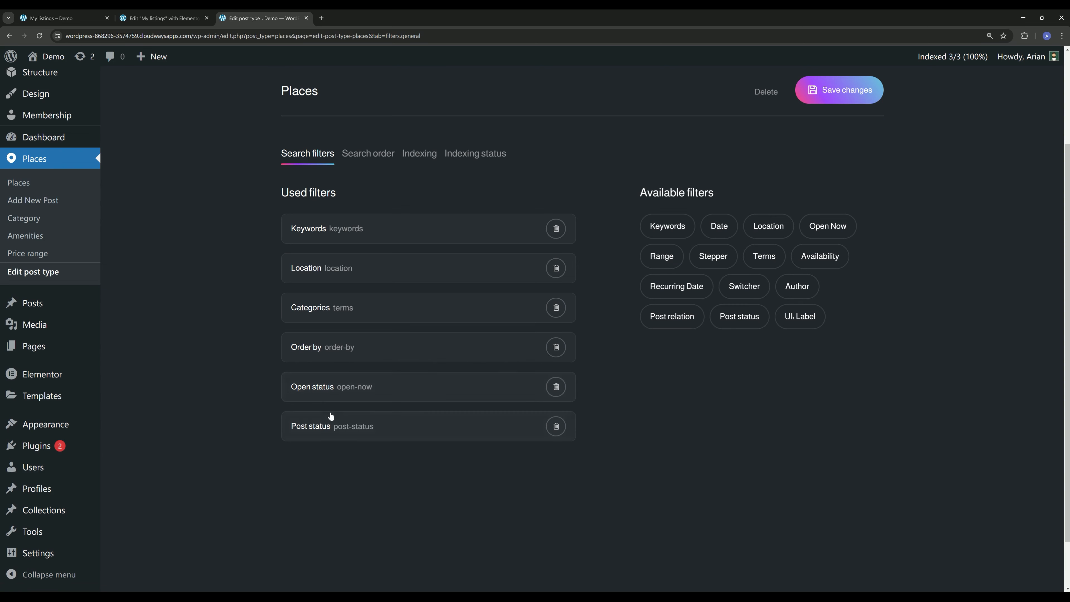
pyautogui.click(341, 429)
pyautogui.scroll(-5, 354, 422)
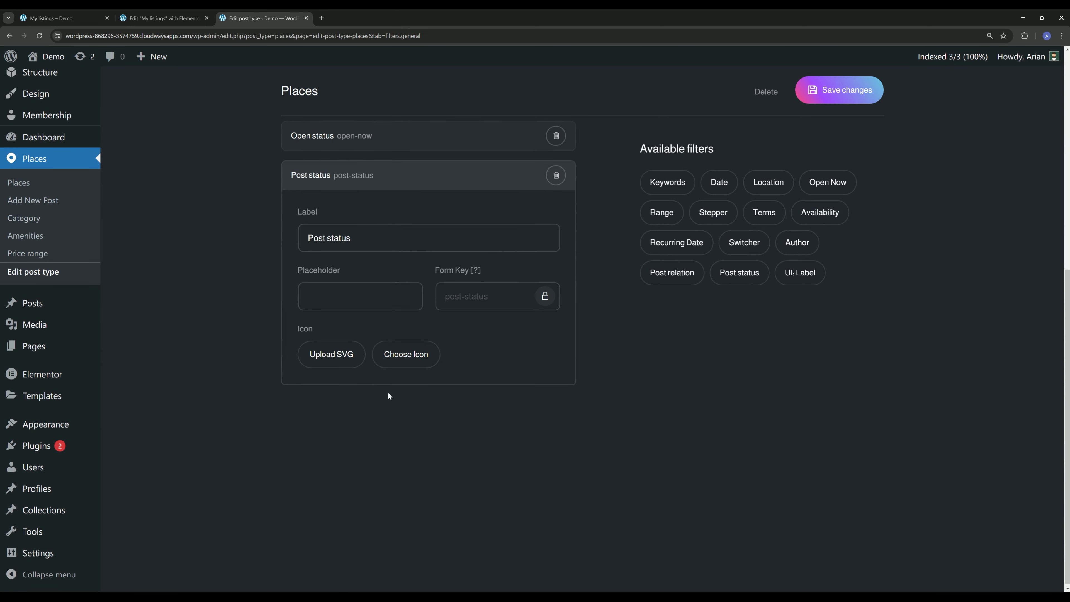
pyautogui.scroll(3, 400, 330)
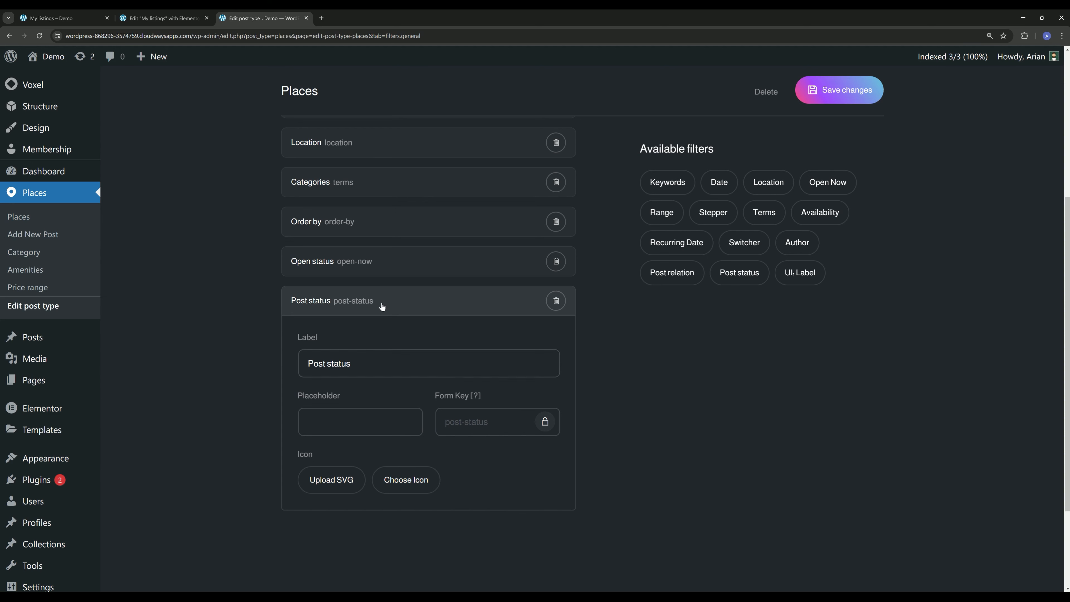
pyautogui.click(377, 312)
pyautogui.scroll(4, 777, 240)
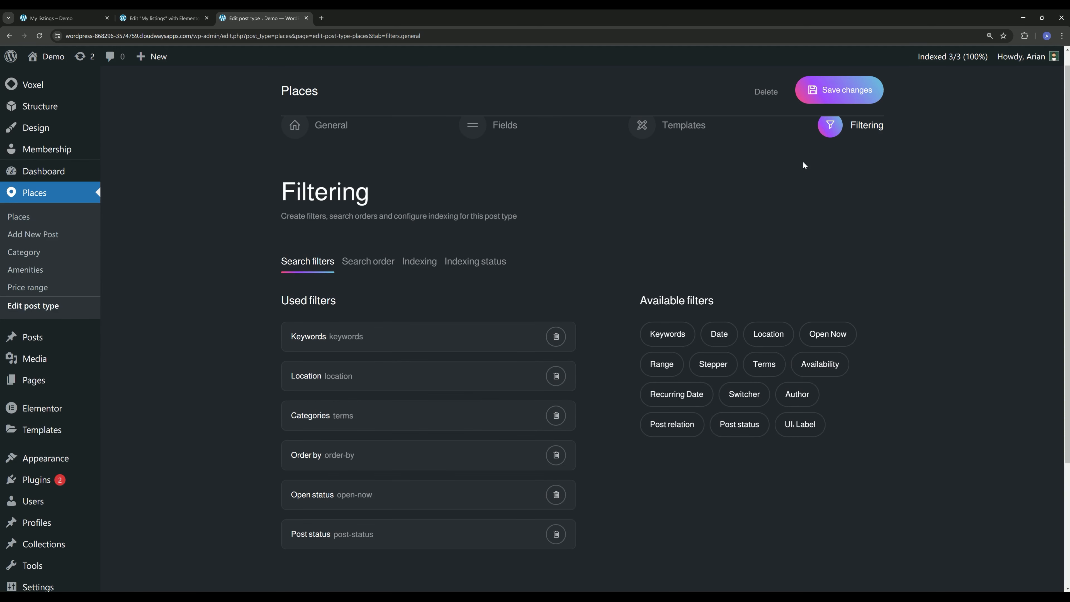
pyautogui.click(845, 86)
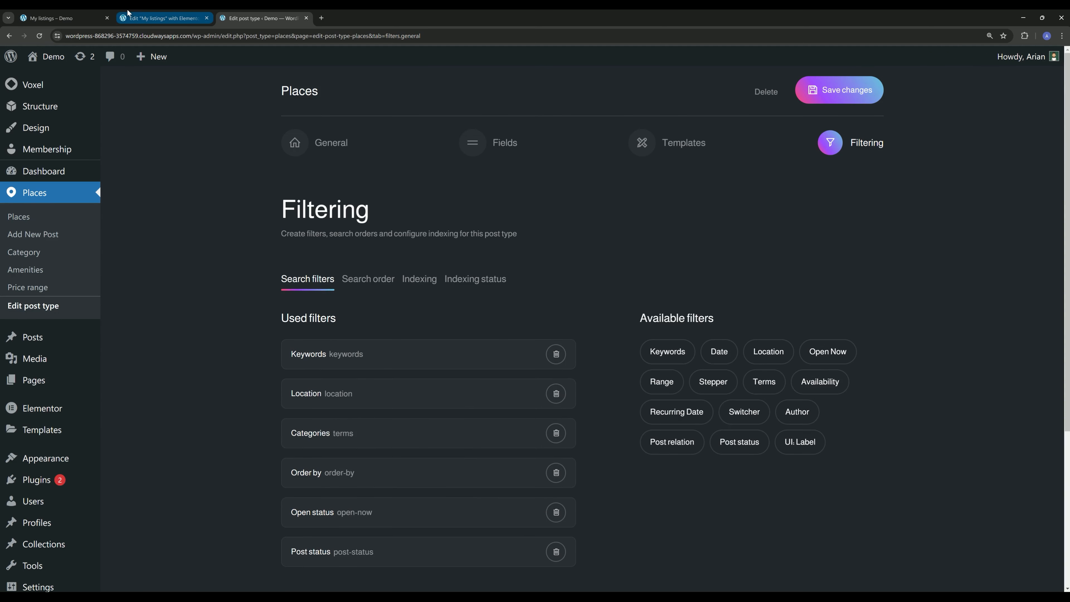
# Reload the My listings page in the Elementor editor and add a Keywords filter to the search form's place filters.
pyautogui.click(182, 14)
pyautogui.press('F5')
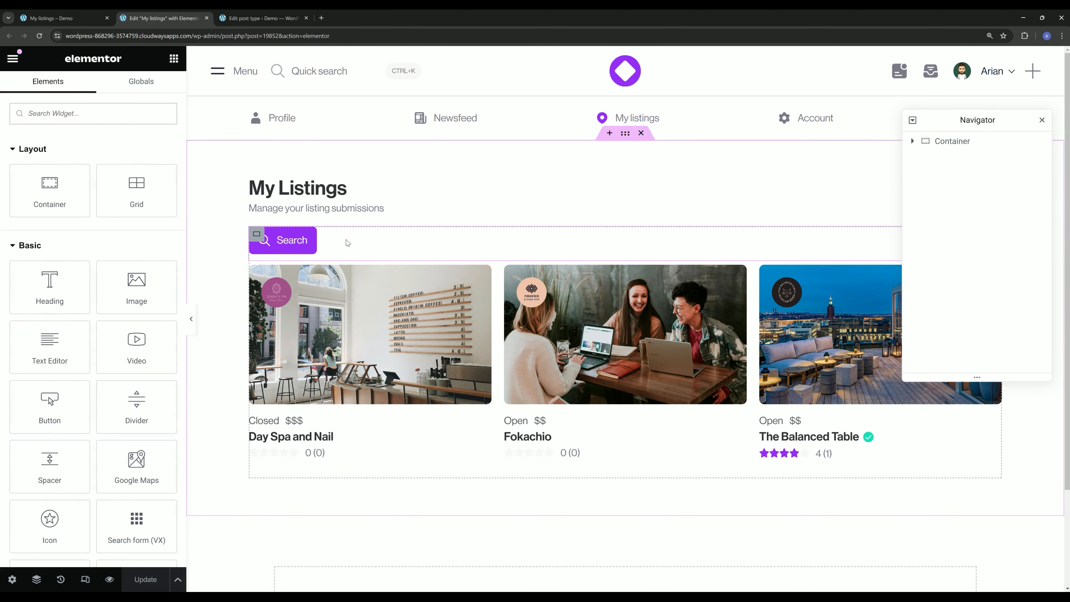
pyautogui.click(347, 243)
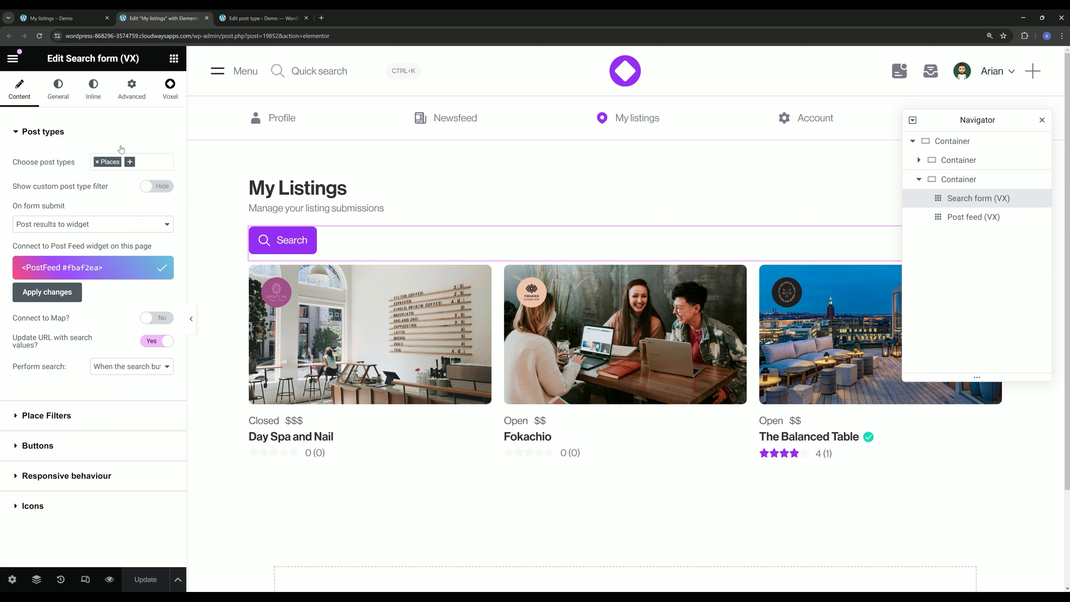
pyautogui.click(69, 418)
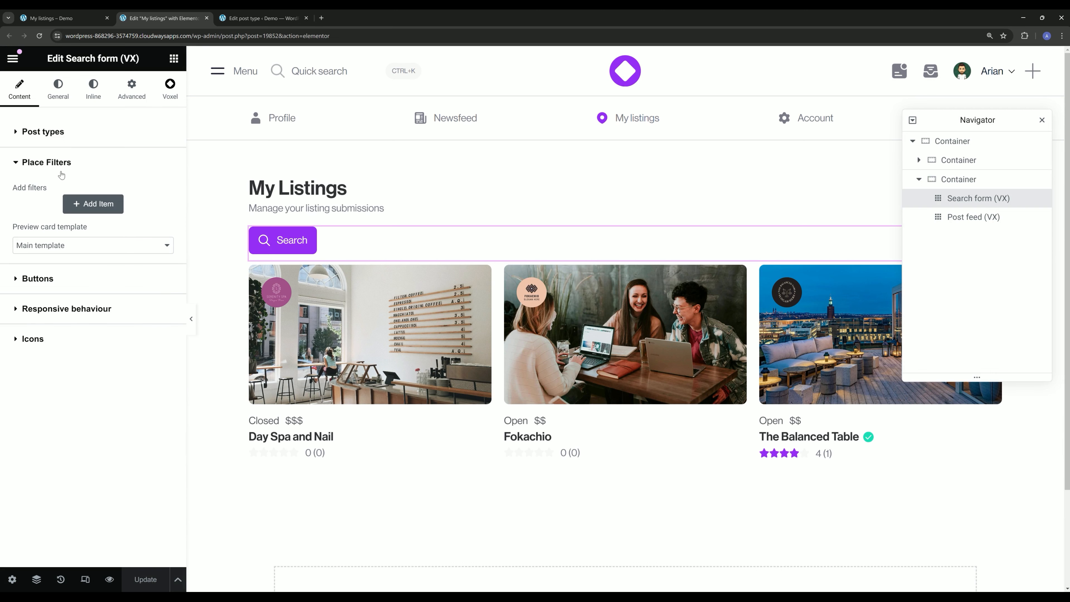
pyautogui.click(97, 206)
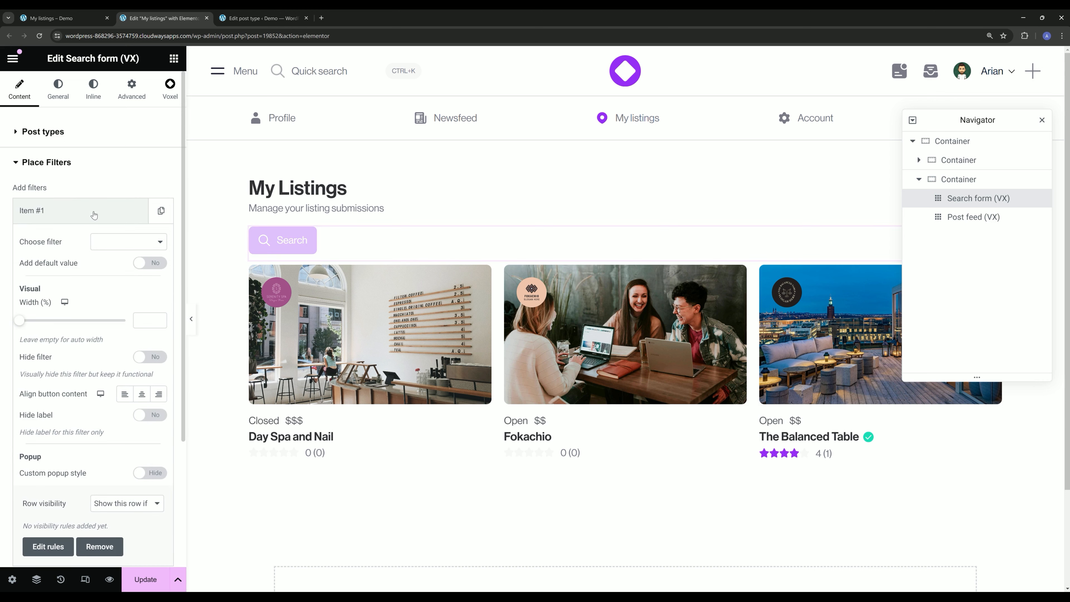
pyautogui.click(112, 243)
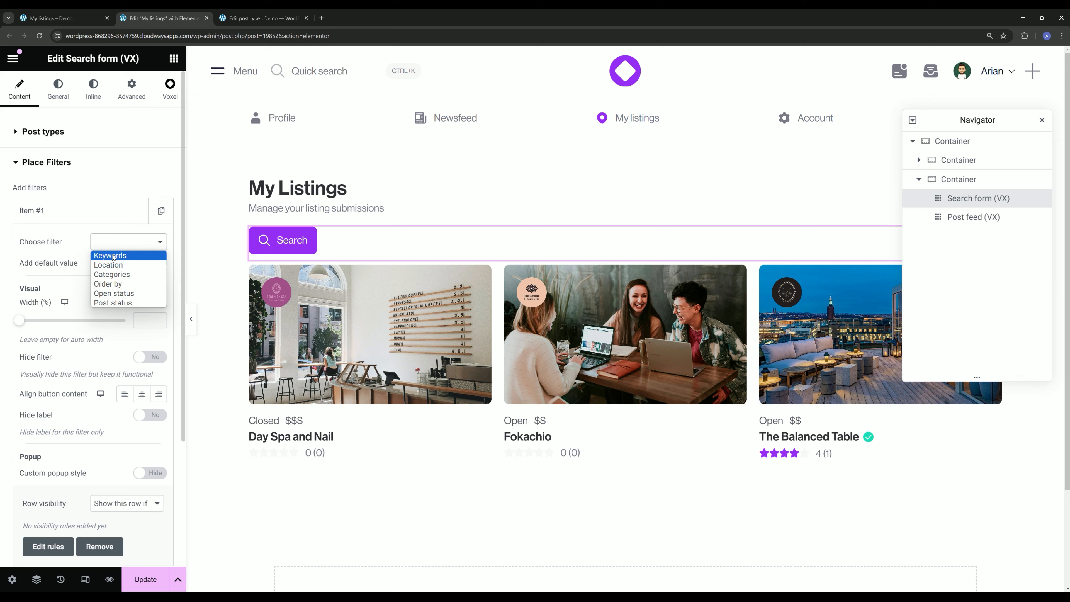
pyautogui.click(111, 256)
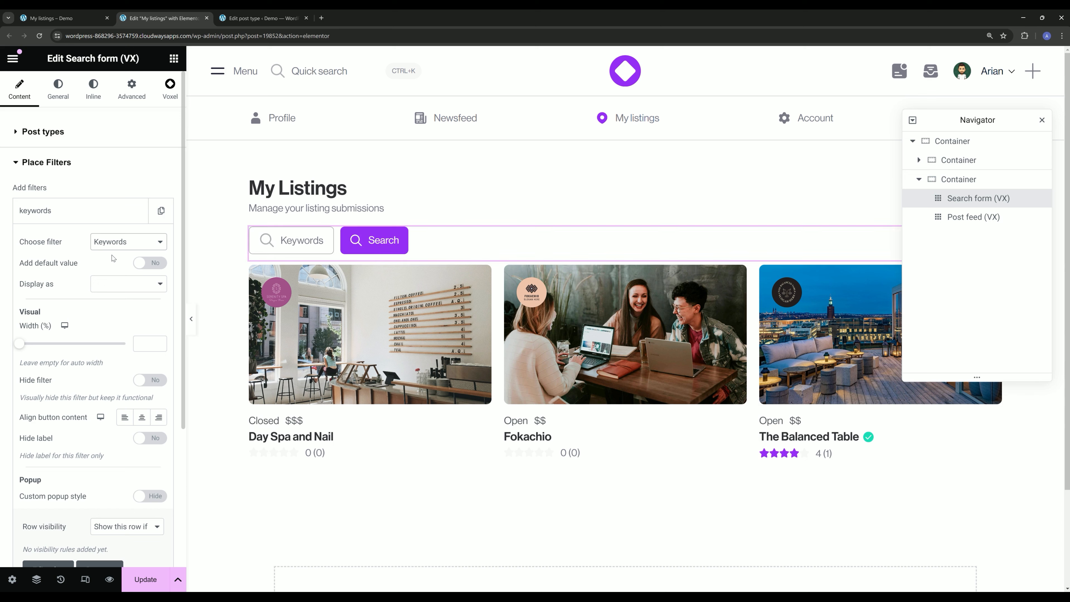
# Display the search form's Keywords filter as Inline.
pyautogui.click(101, 291)
pyautogui.click(108, 307)
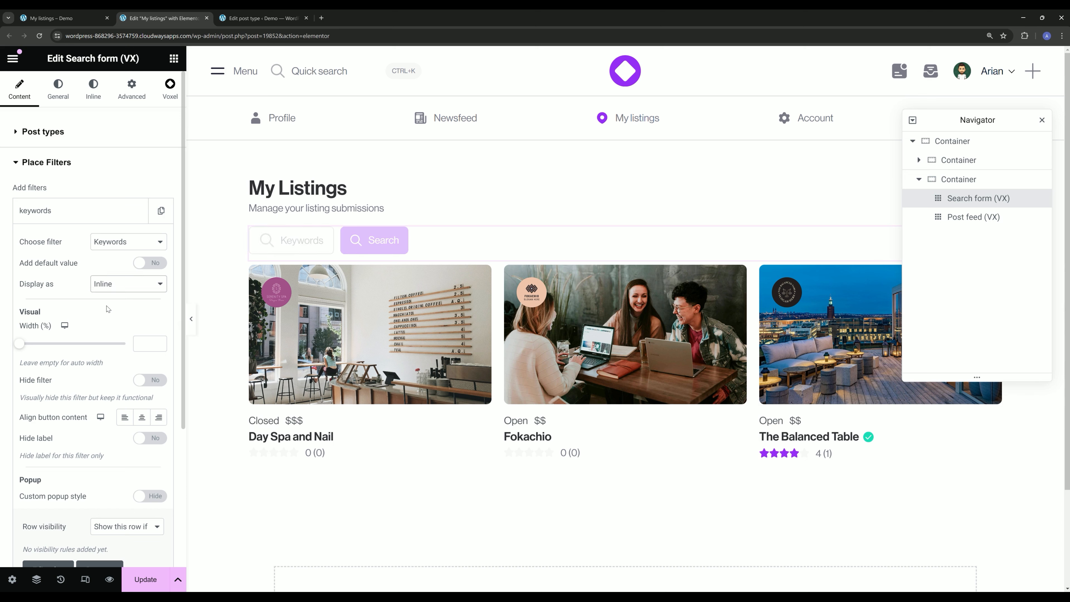
pyautogui.click(92, 215)
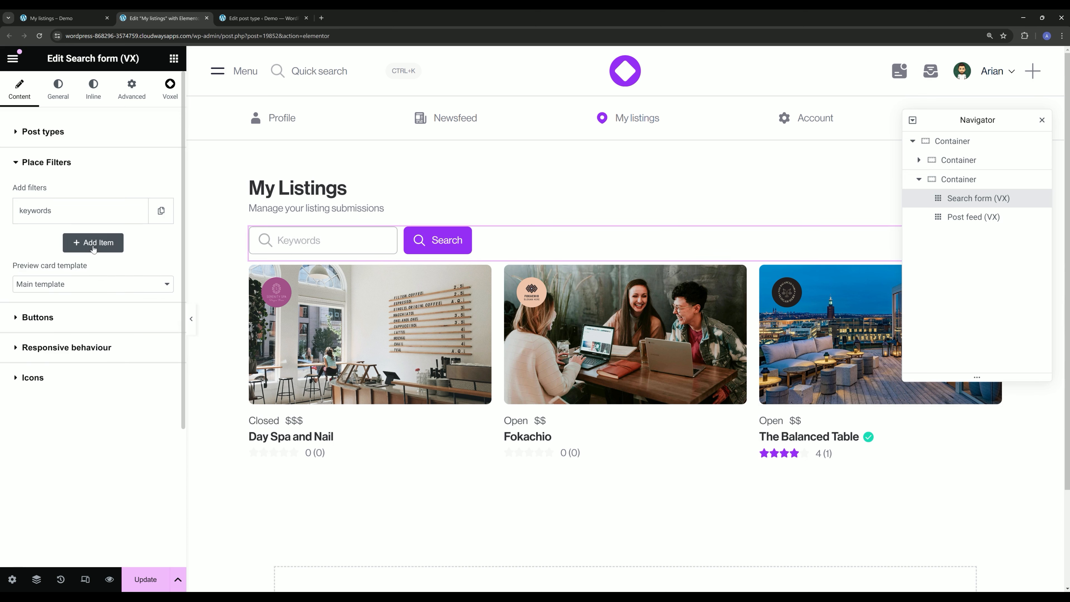
# Add a Post status filter to the search form's place filters, display it as Popup, and check its available choices.
pyautogui.click(95, 243)
pyautogui.click(127, 274)
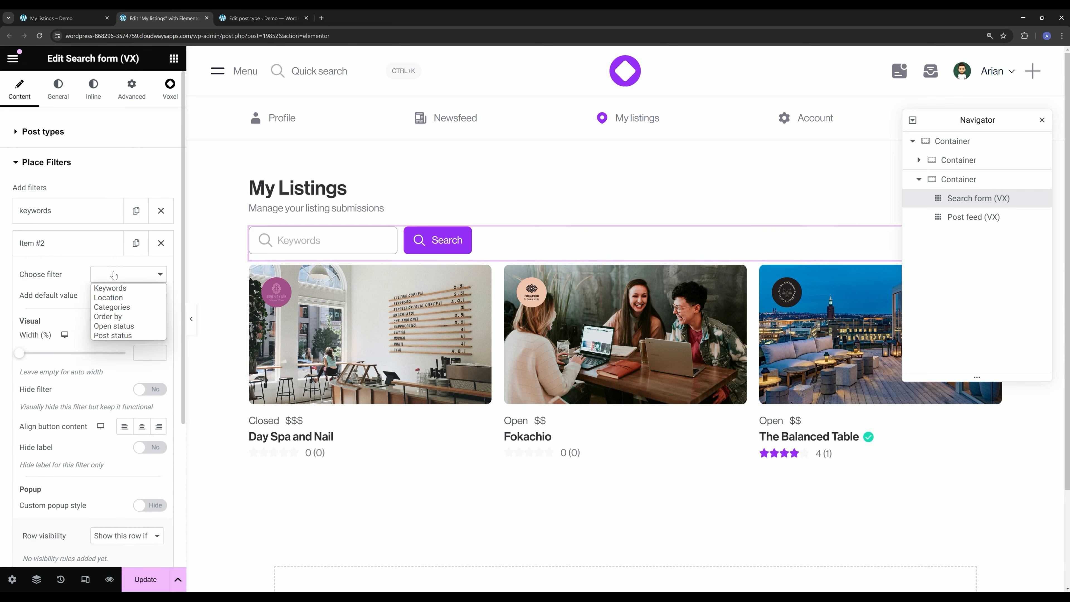
pyautogui.click(110, 335)
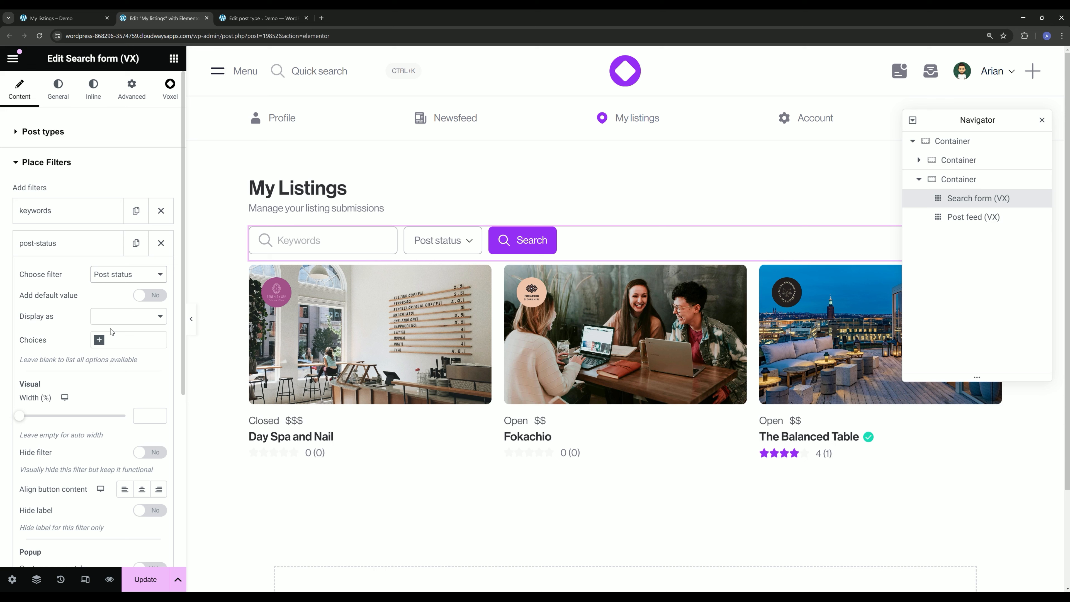
pyautogui.scroll(-1, 78, 317)
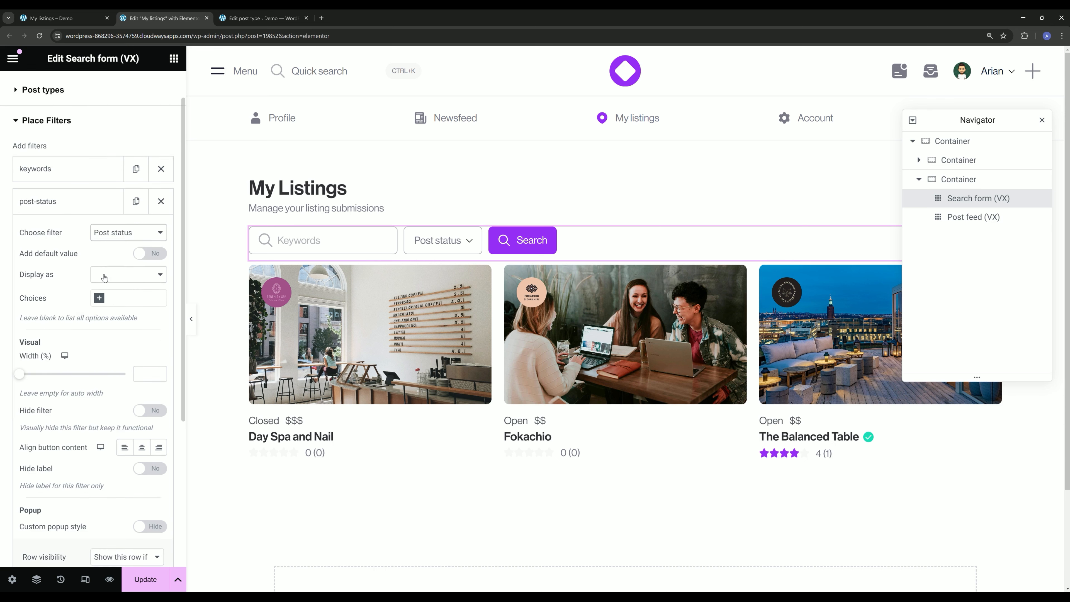
pyautogui.click(105, 275)
pyautogui.click(109, 292)
pyautogui.click(120, 303)
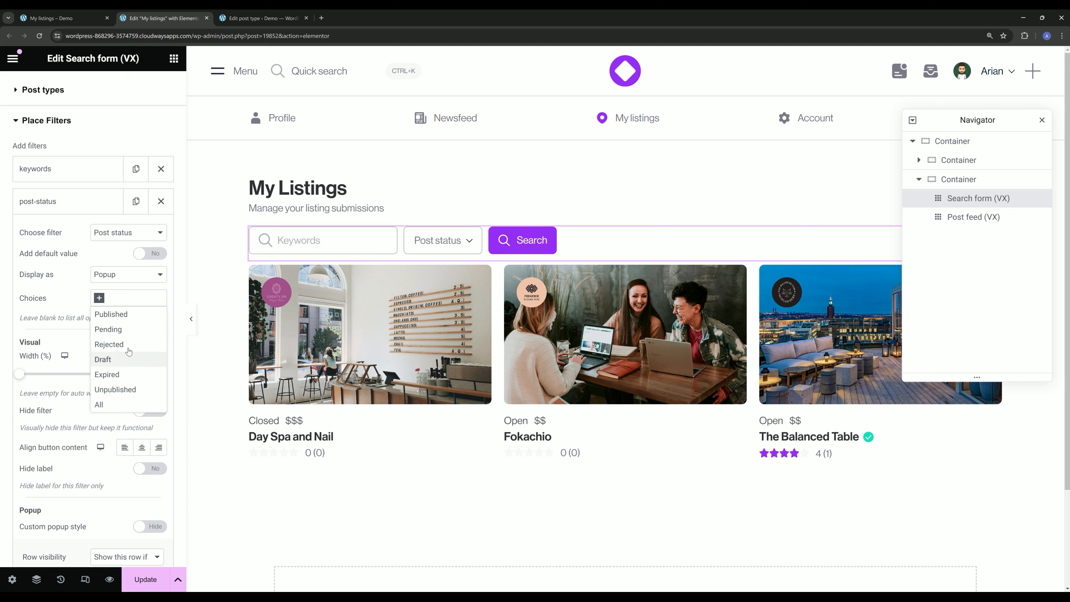
pyautogui.click(69, 298)
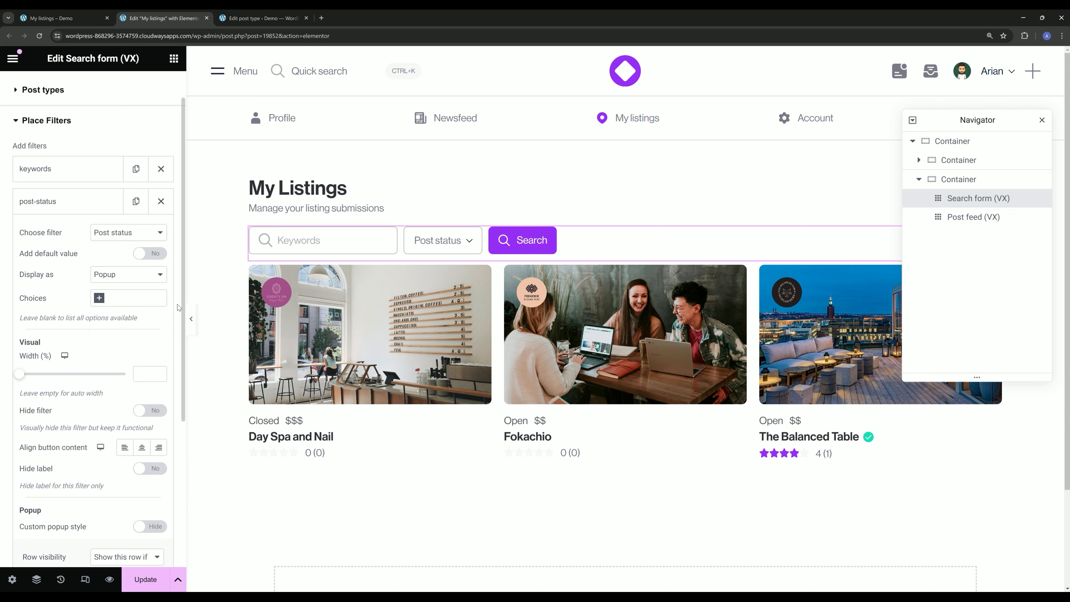
pyautogui.click(448, 240)
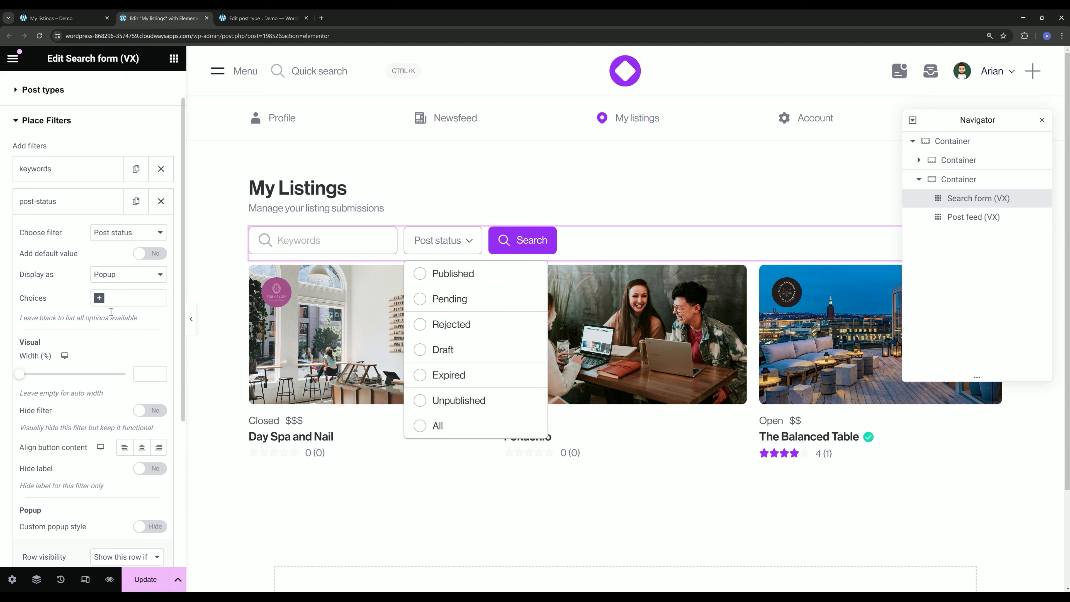
# Enable a default value for the Post status filter and set it to All.
pyautogui.click(148, 255)
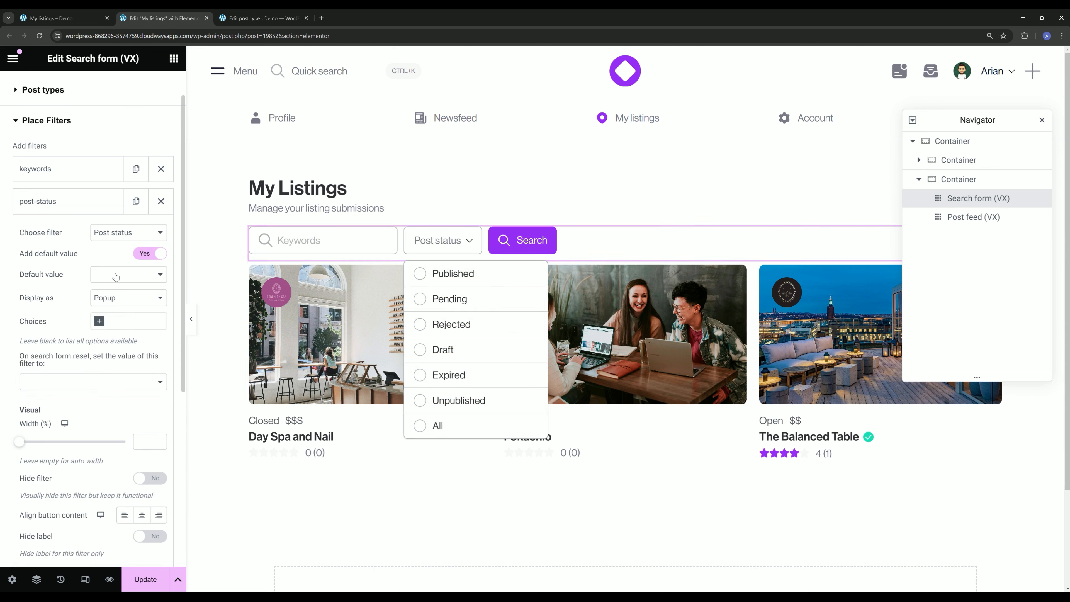
pyautogui.click(117, 275)
pyautogui.click(108, 343)
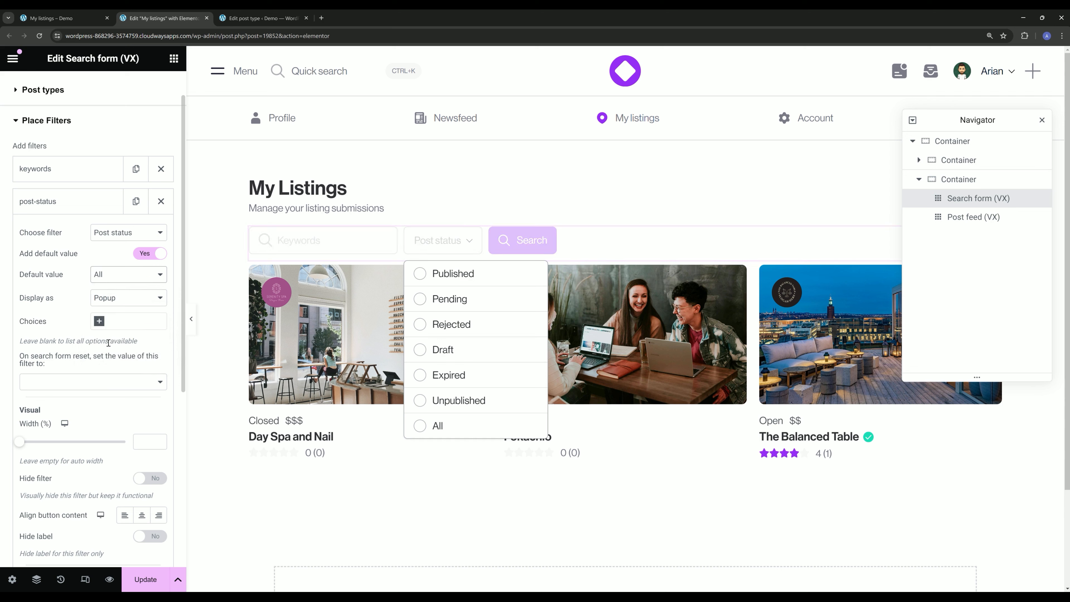
pyautogui.click(80, 201)
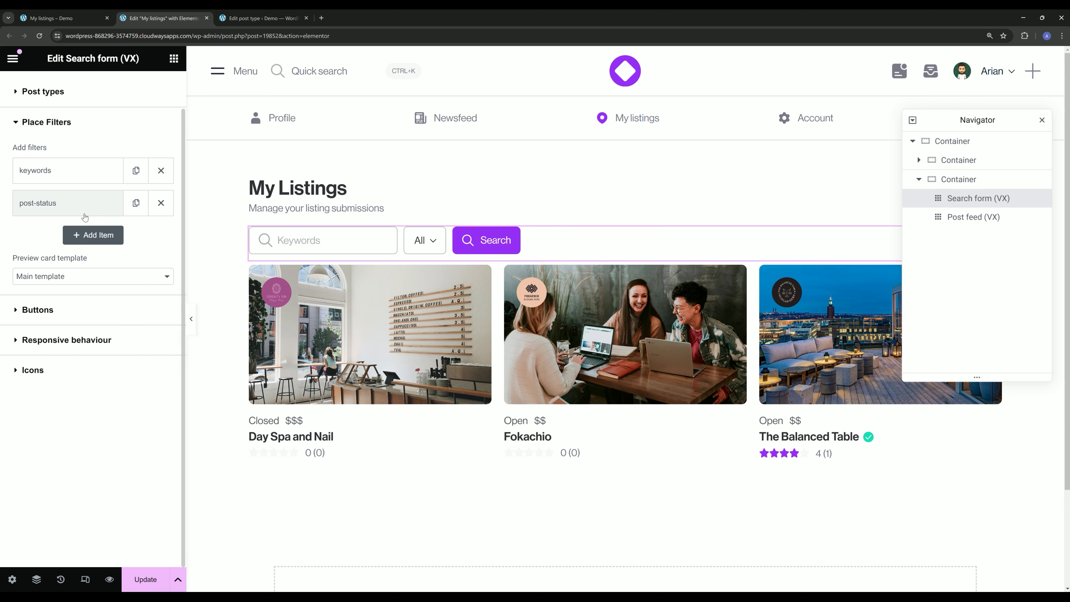
# Move the Post status filter ahead of the Keywords filter and update the page.
pyautogui.moveTo(79, 208); pyautogui.dragTo(77, 171)
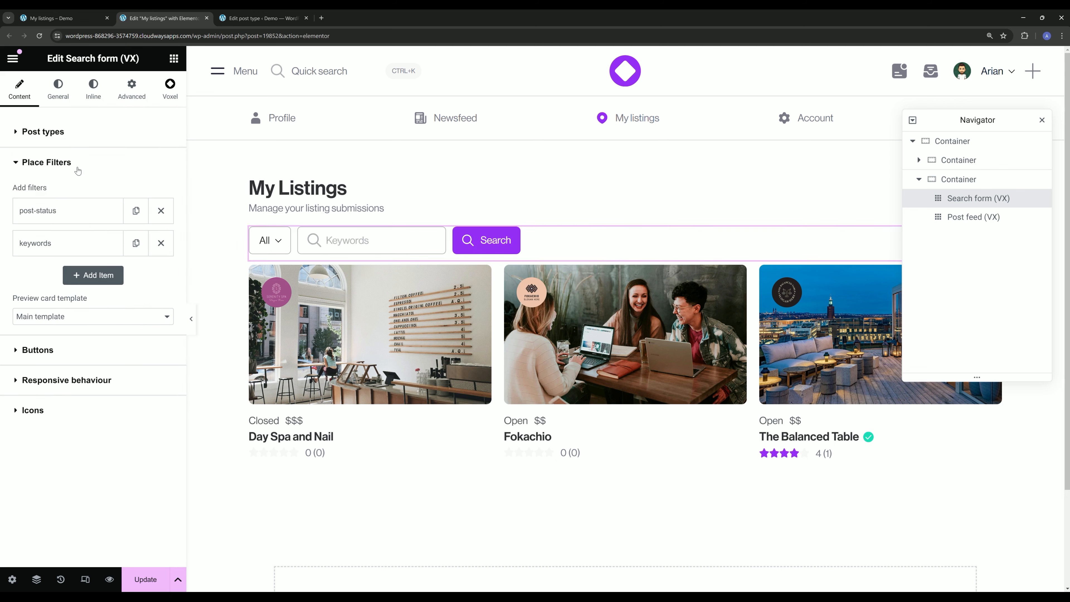
pyautogui.click(145, 579)
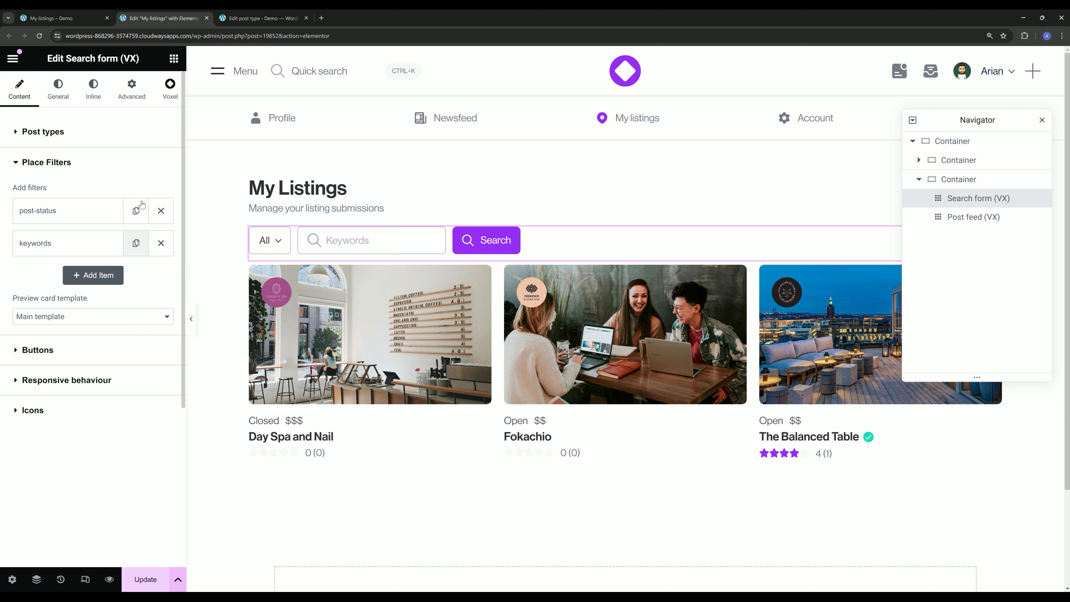
# Add the Author filter to the Places post type's search filters and save the post type.
pyautogui.click(261, 16)
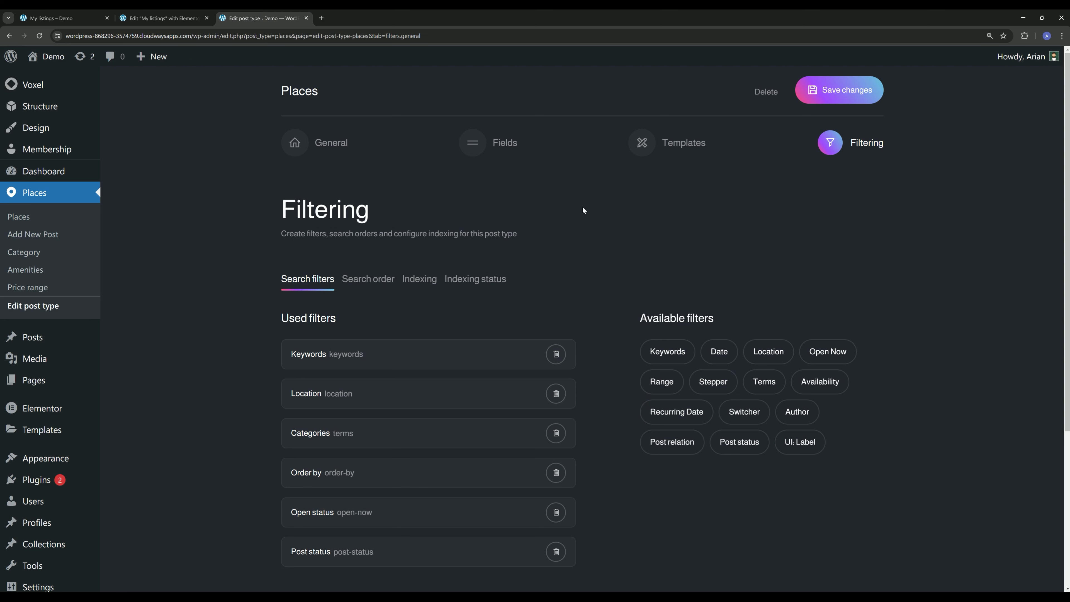
pyautogui.scroll(-3, 584, 210)
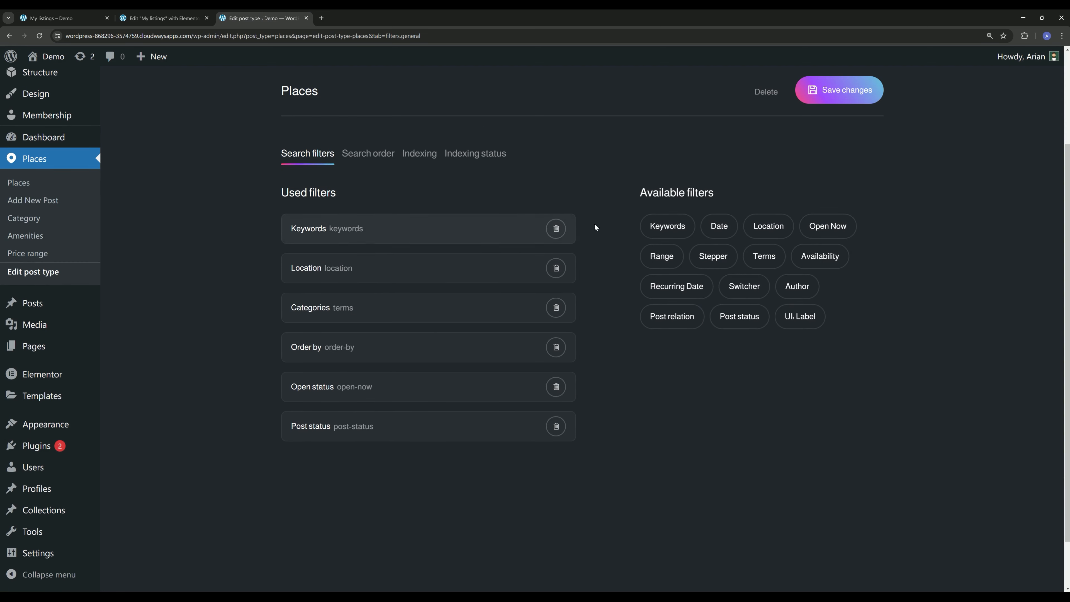
pyautogui.click(795, 285)
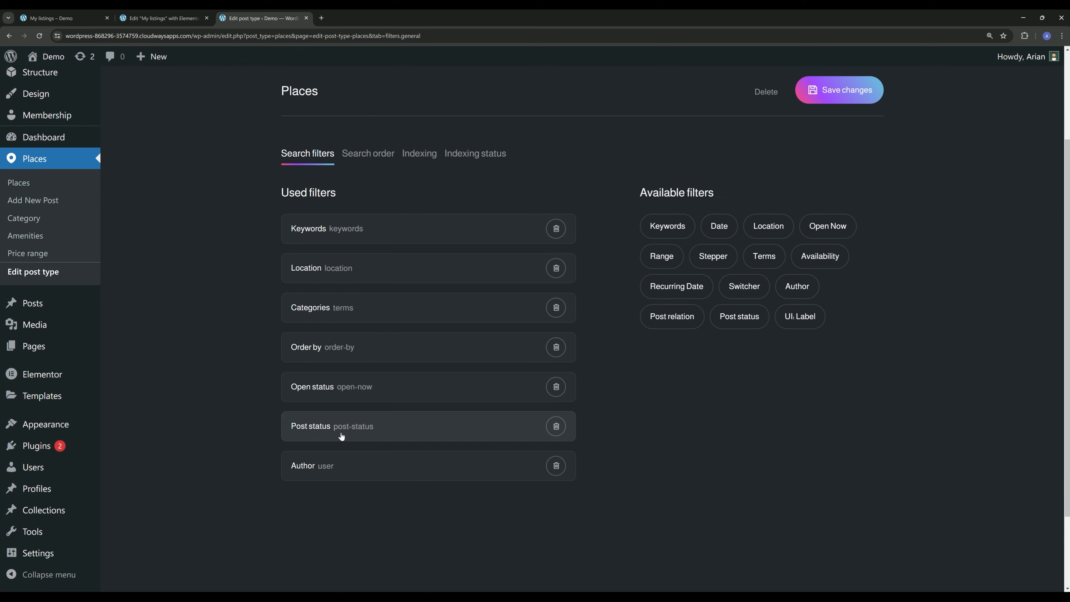
pyautogui.click(821, 97)
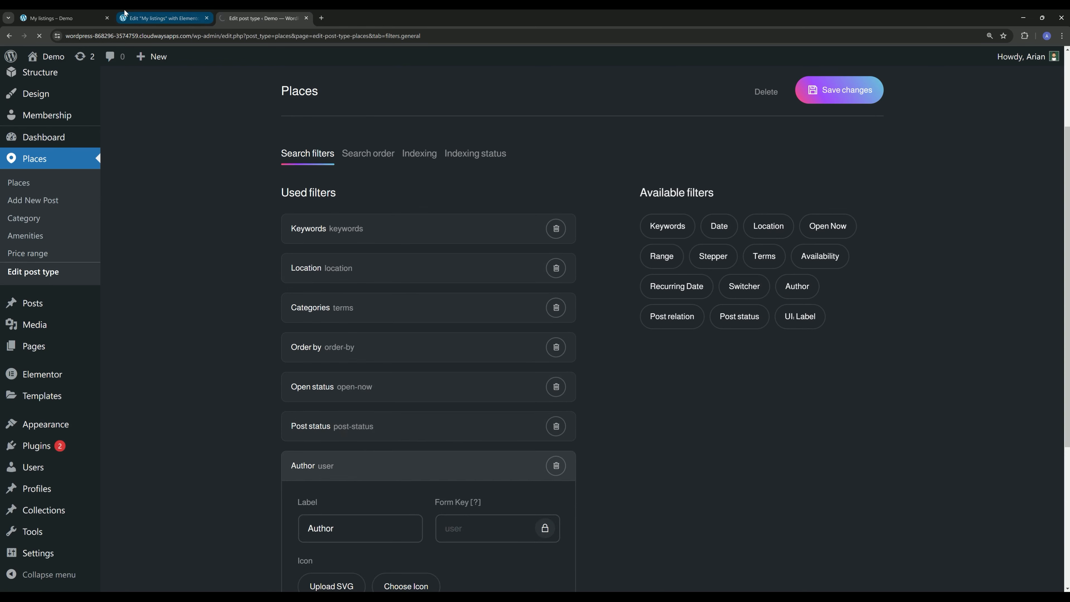
# Reload the My listings page in the Elementor editor and add an Author filter to the search form's place filters.
pyautogui.click(134, 13)
pyautogui.press('F5')
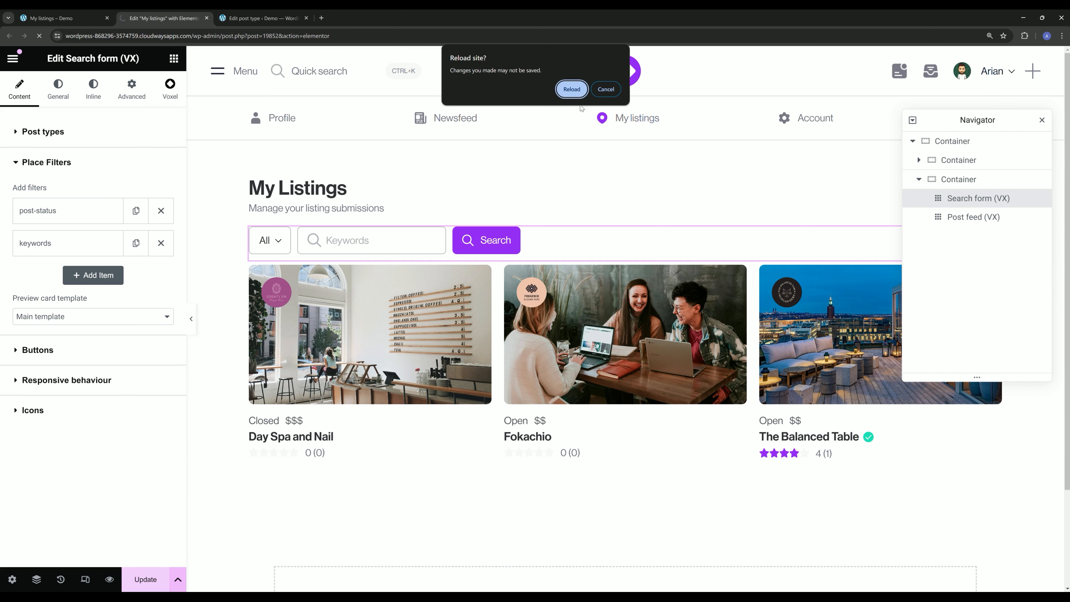
pyautogui.click(577, 93)
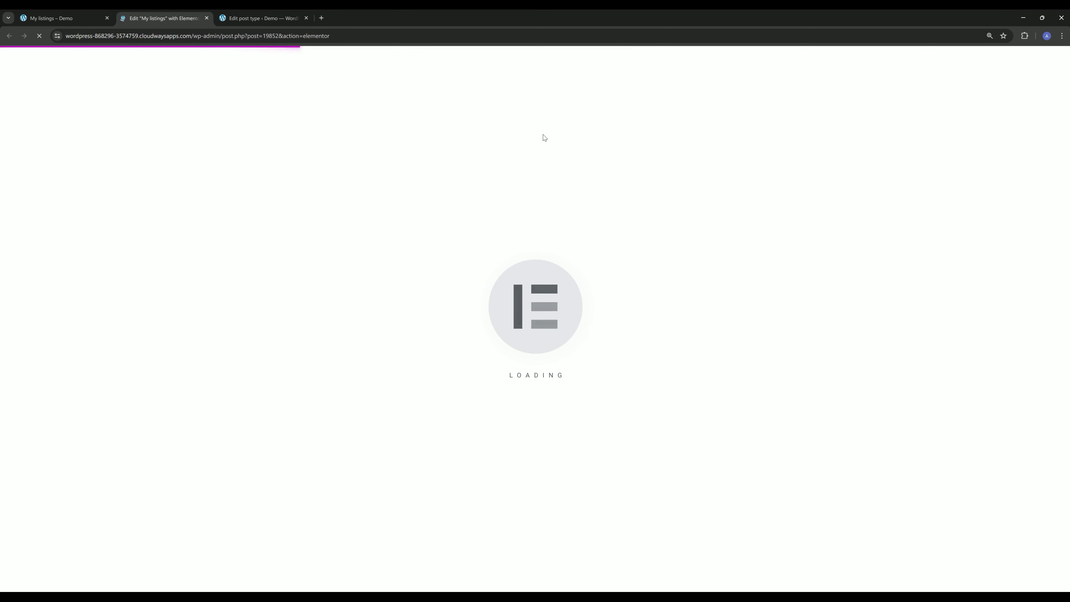
pyautogui.click(94, 274)
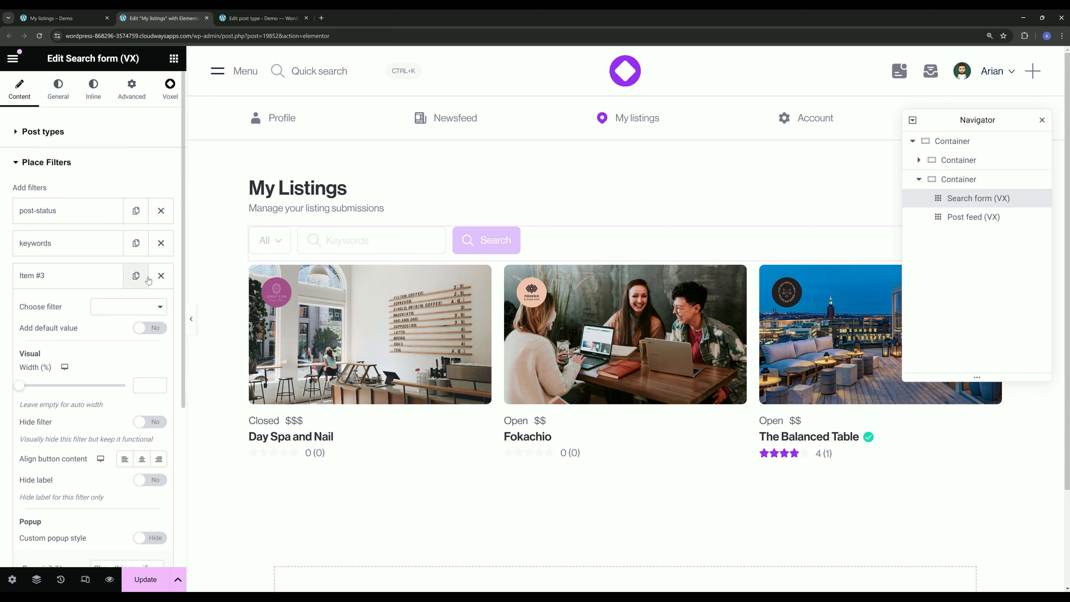
pyautogui.click(117, 316)
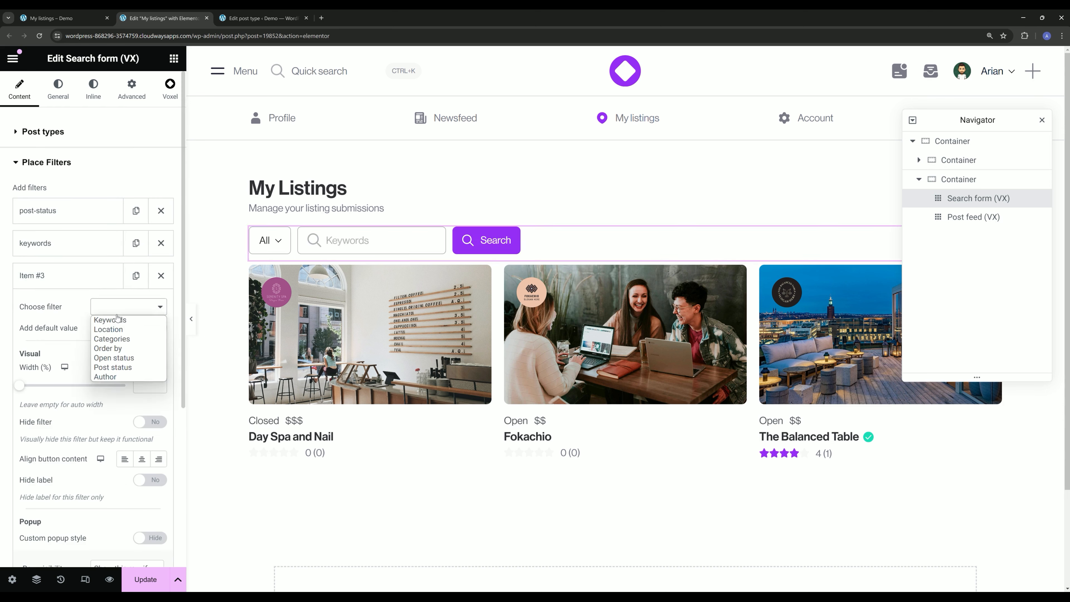
pyautogui.click(108, 377)
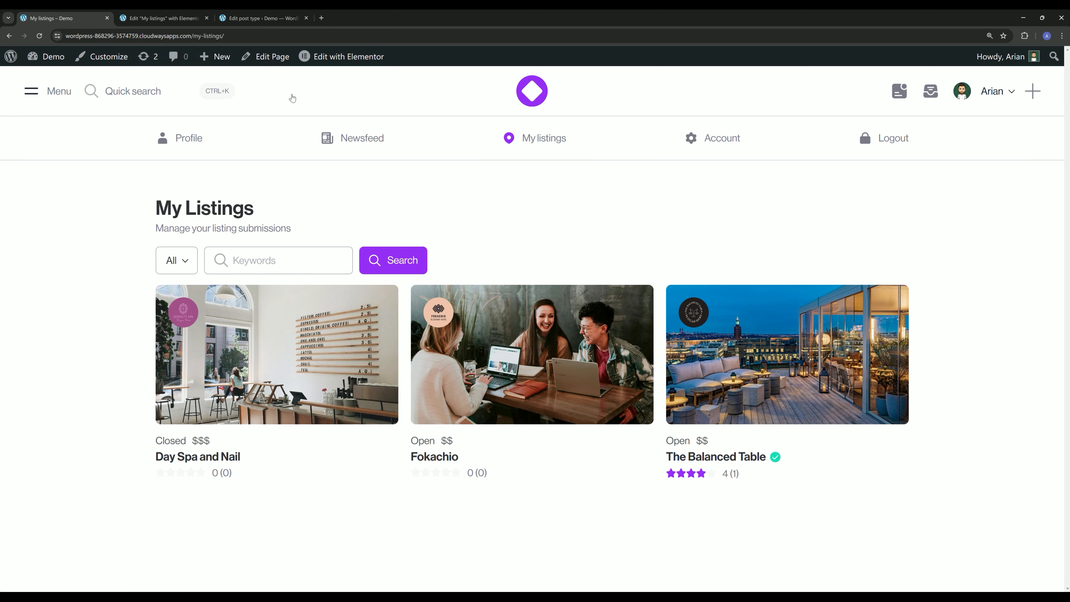
# Enable a default value for the Author filter and set it to the User ID dynamic tag.
pyautogui.click(174, 18)
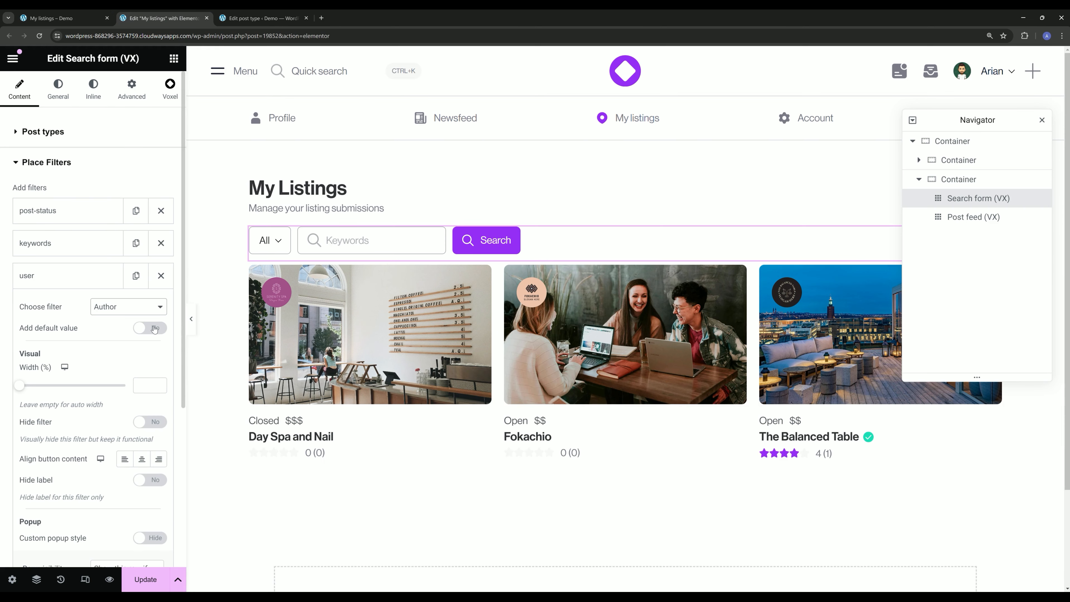
pyautogui.click(152, 328)
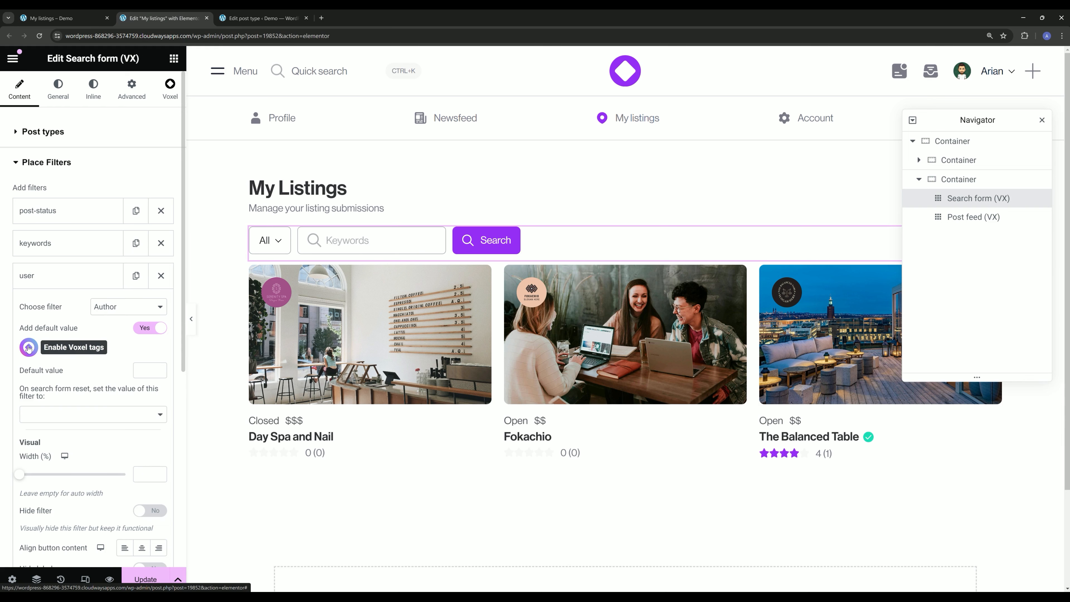
pyautogui.click(28, 347)
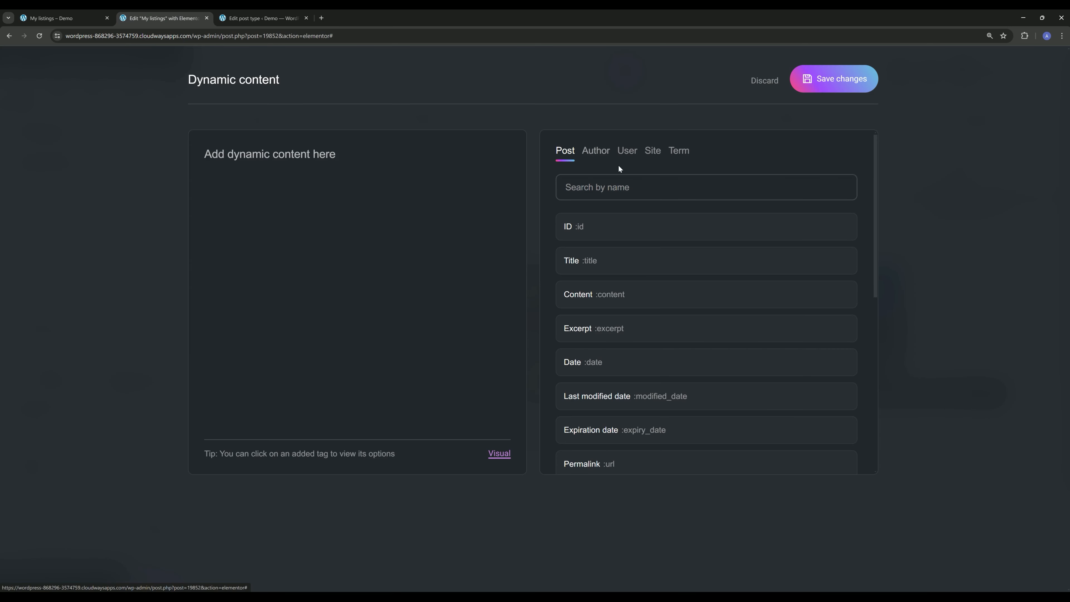
pyautogui.click(627, 151)
pyautogui.click(584, 263)
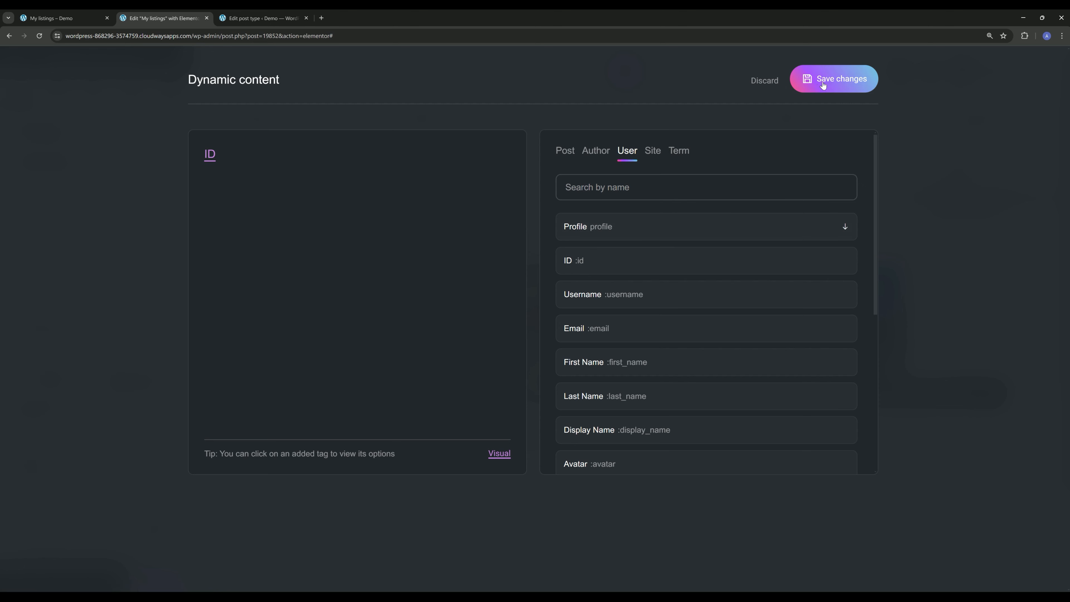
pyautogui.click(825, 81)
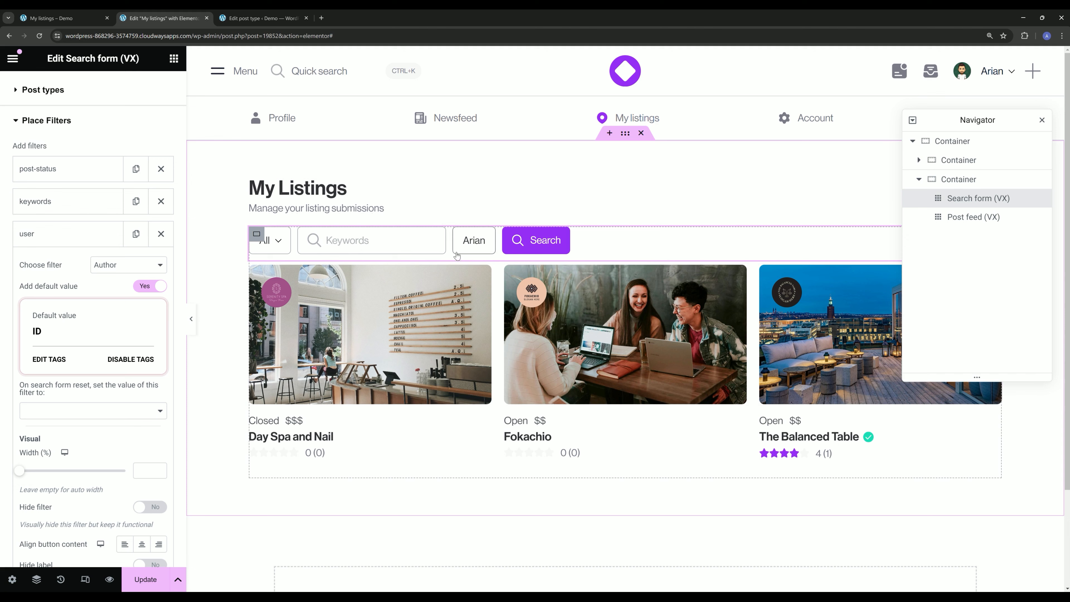
# Set the Author filter to reset to its Default value, and hide the filter in the search form.
pyautogui.scroll(-1, 48, 328)
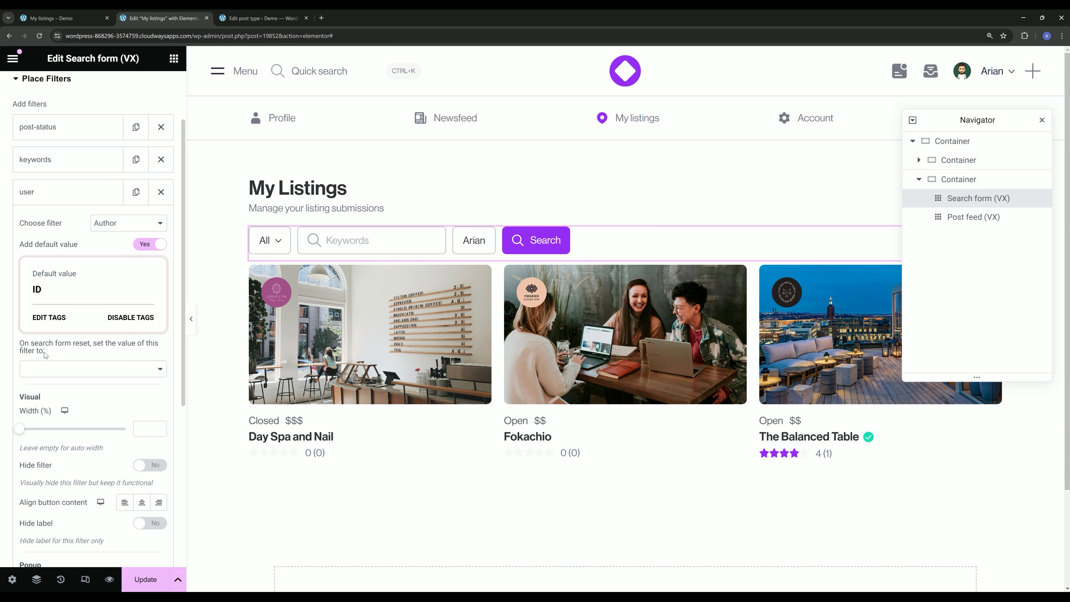
pyautogui.click(64, 373)
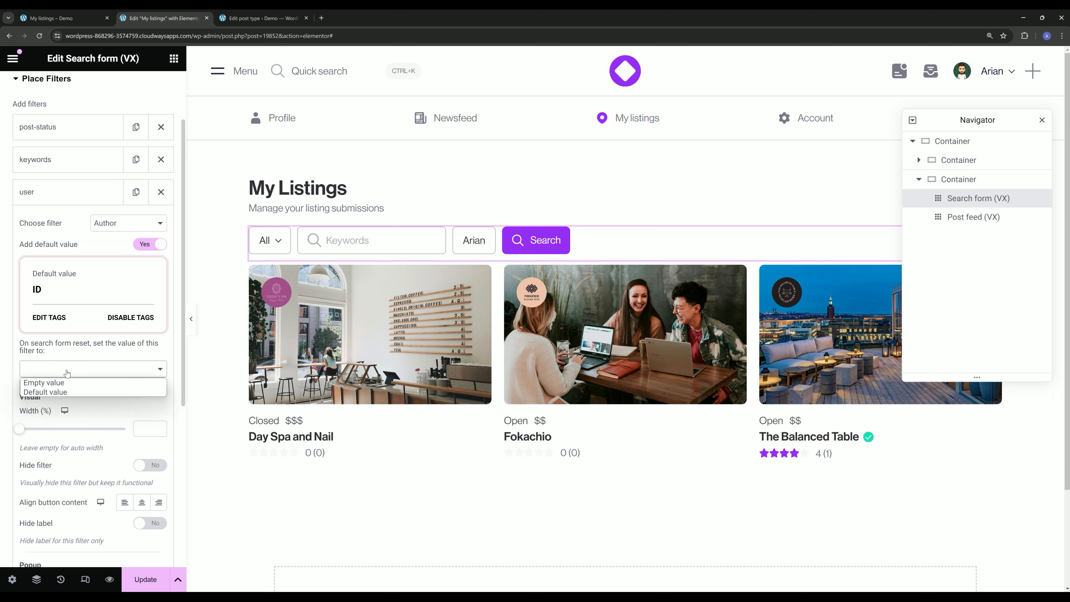
pyautogui.click(52, 393)
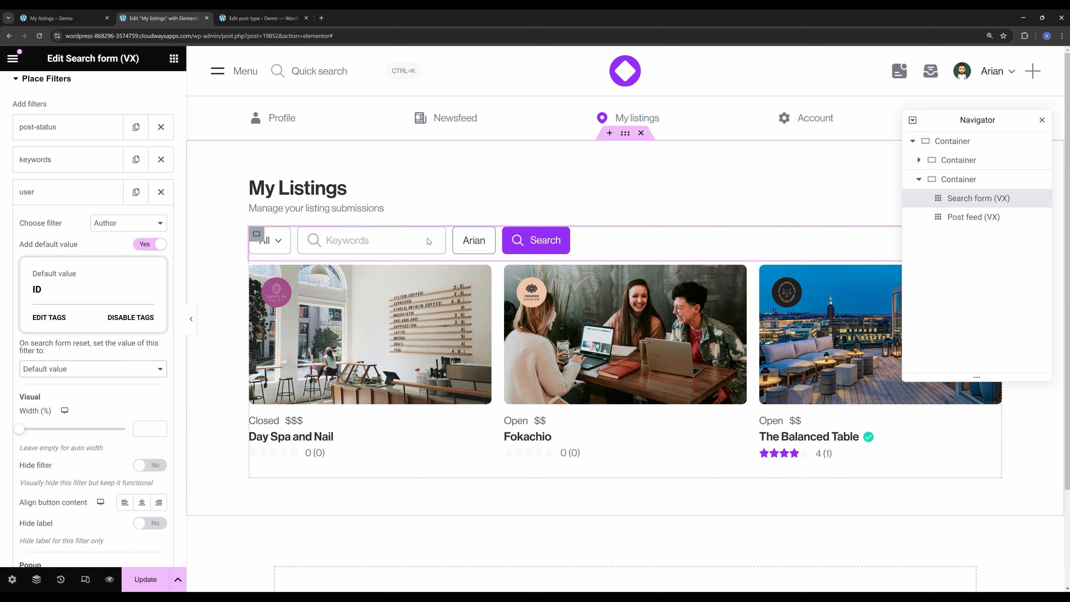
pyautogui.scroll(-4, 72, 337)
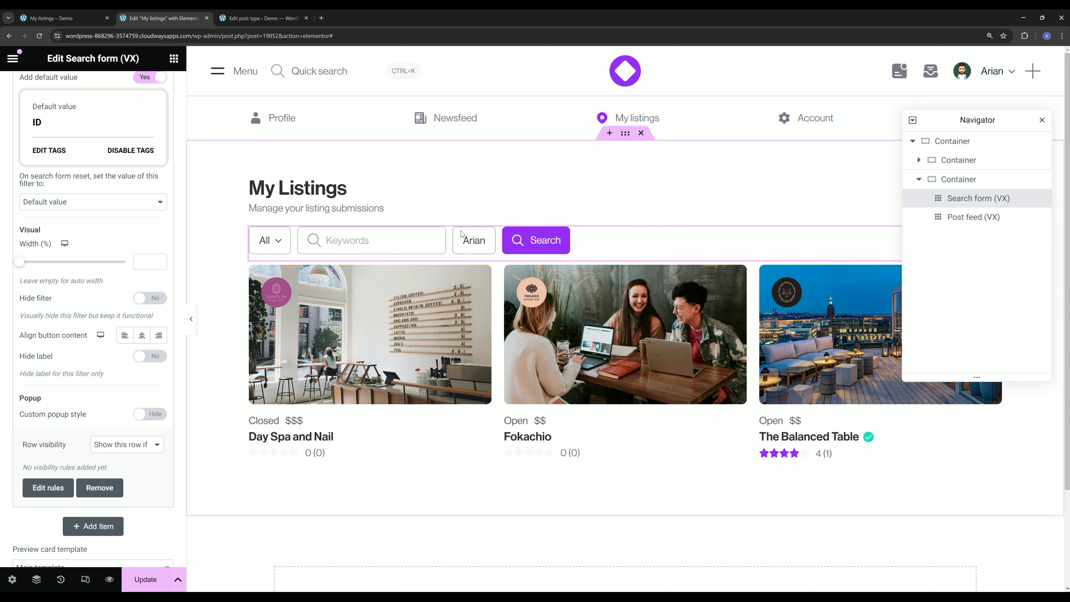
pyautogui.click(148, 299)
pyautogui.scroll(6, 90, 342)
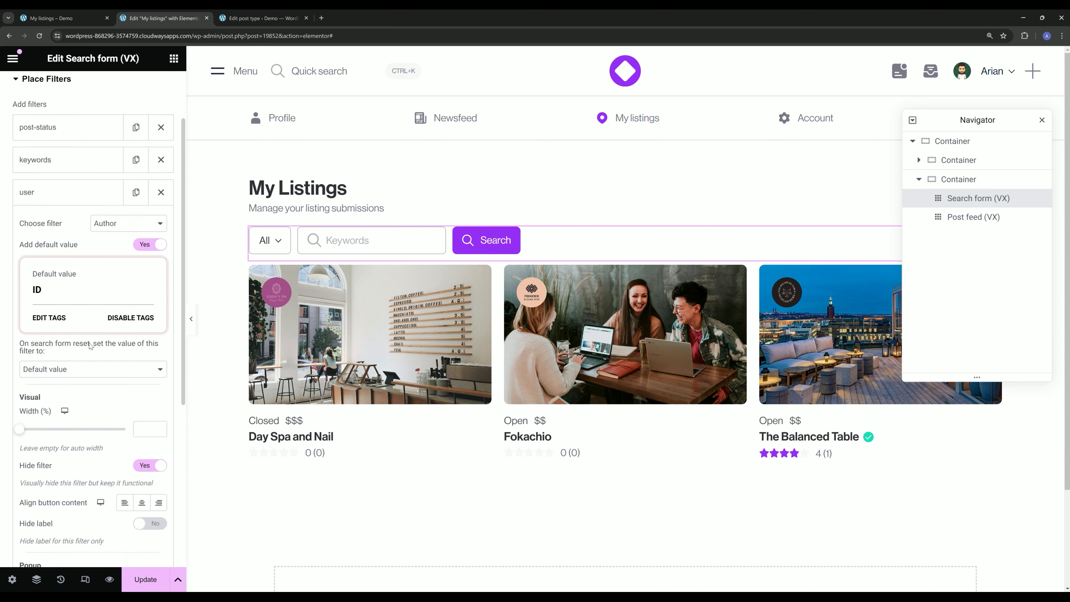
pyautogui.click(69, 273)
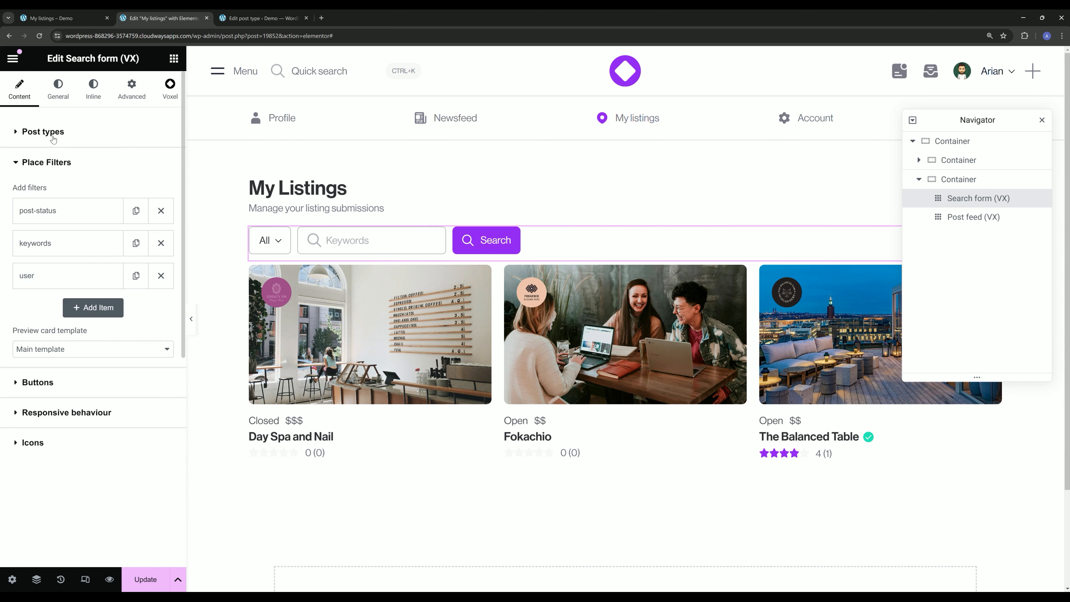
# Make the search form perform its search when any filter value is updated.
pyautogui.click(42, 134)
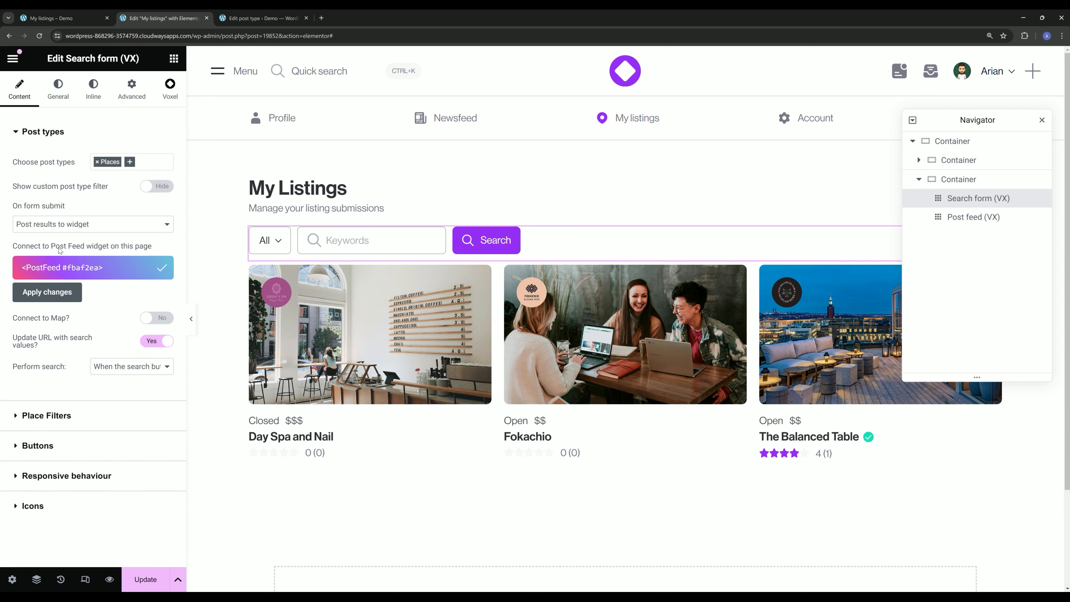
pyautogui.click(115, 367)
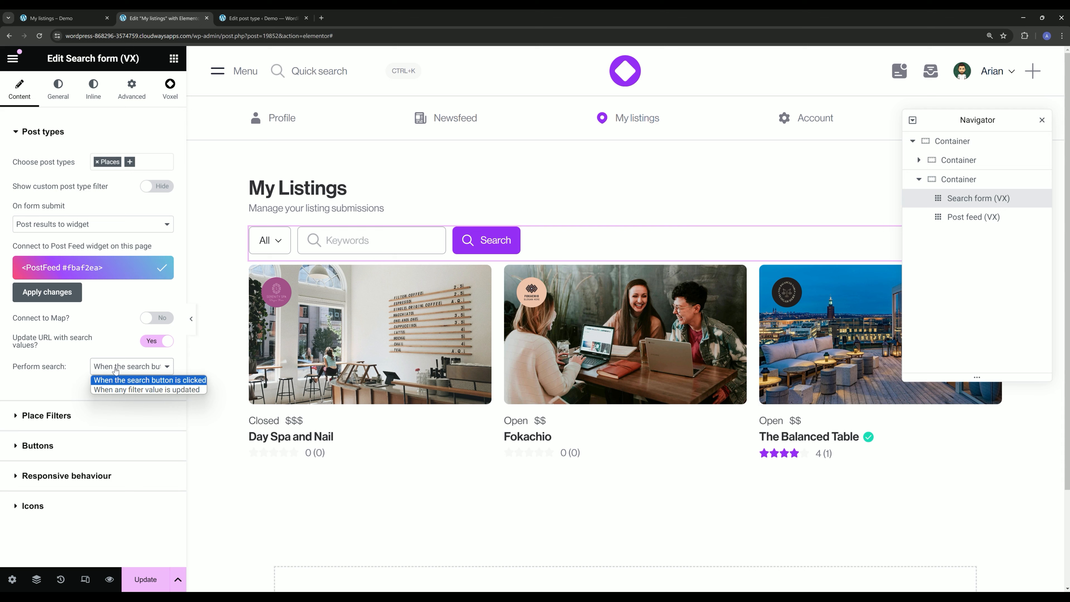
pyautogui.click(117, 390)
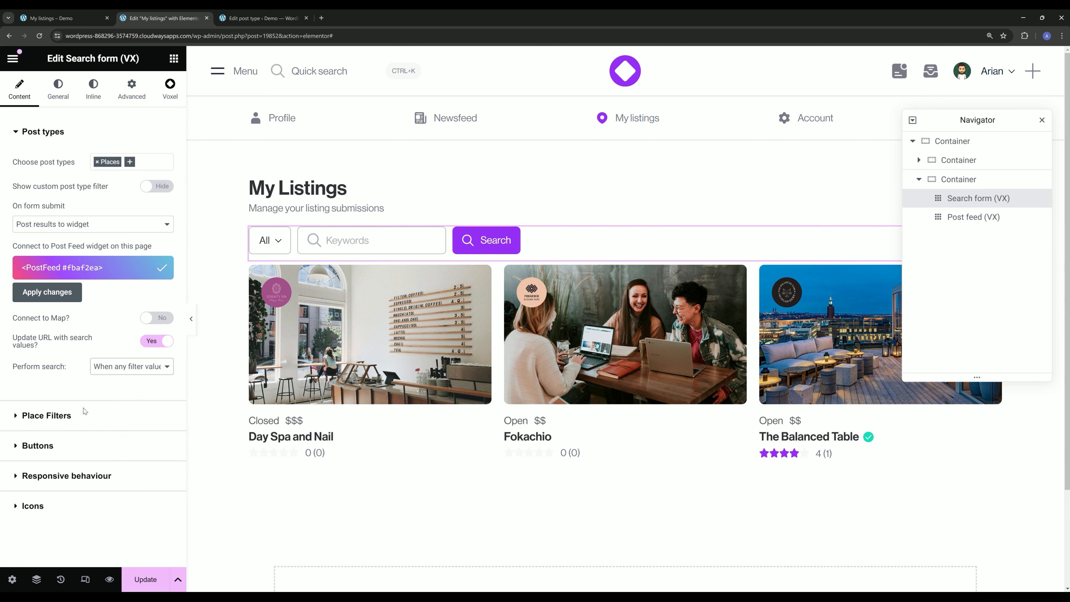
# Hide the search form's search button and show its reset button.
pyautogui.click(81, 443)
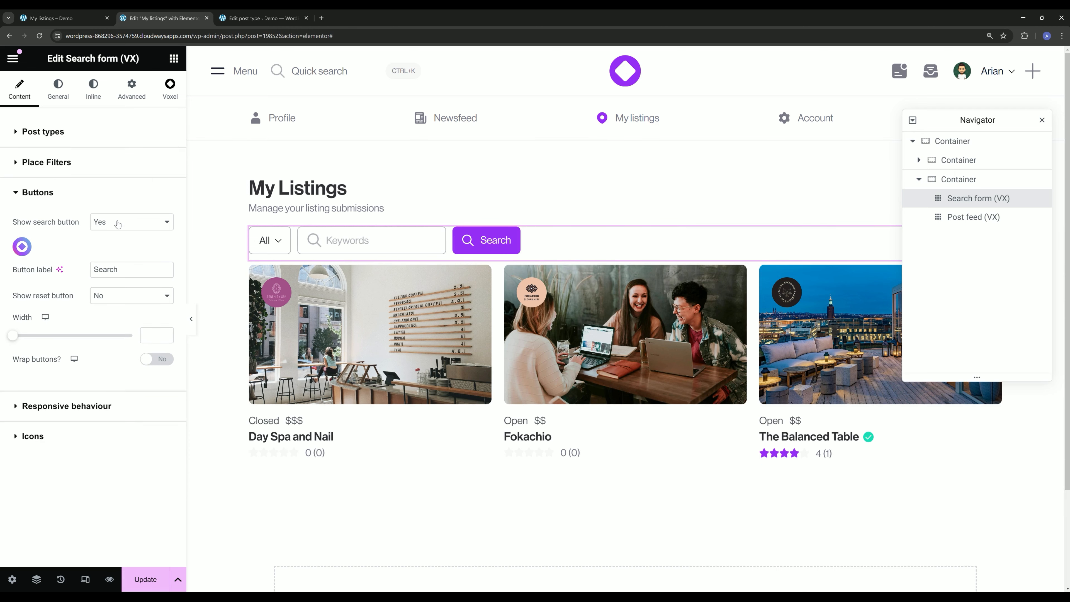
pyautogui.click(118, 224)
pyautogui.click(110, 246)
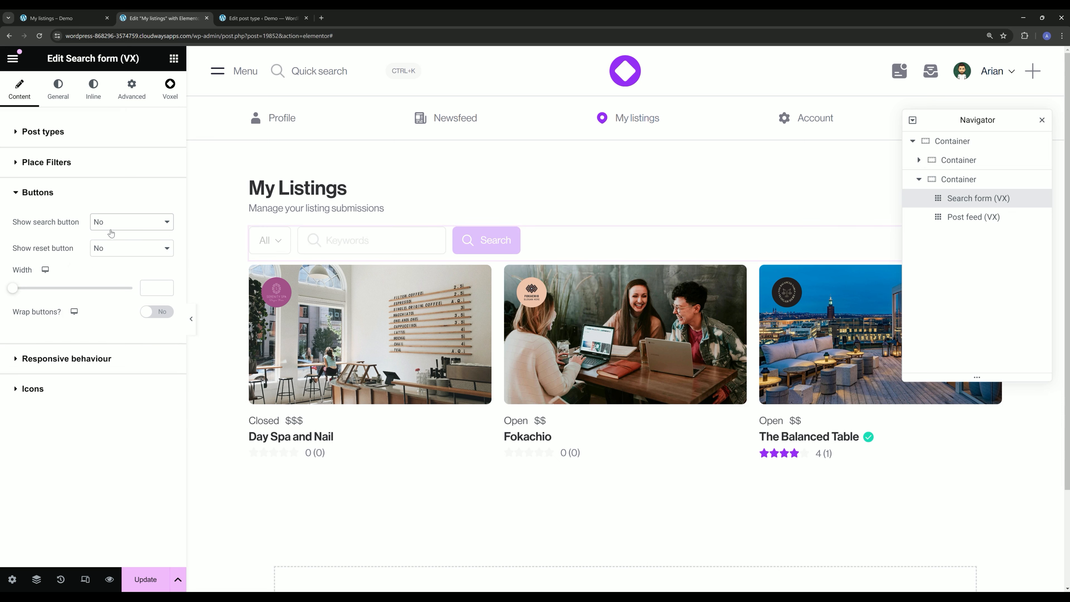
pyautogui.click(109, 248)
pyautogui.click(112, 263)
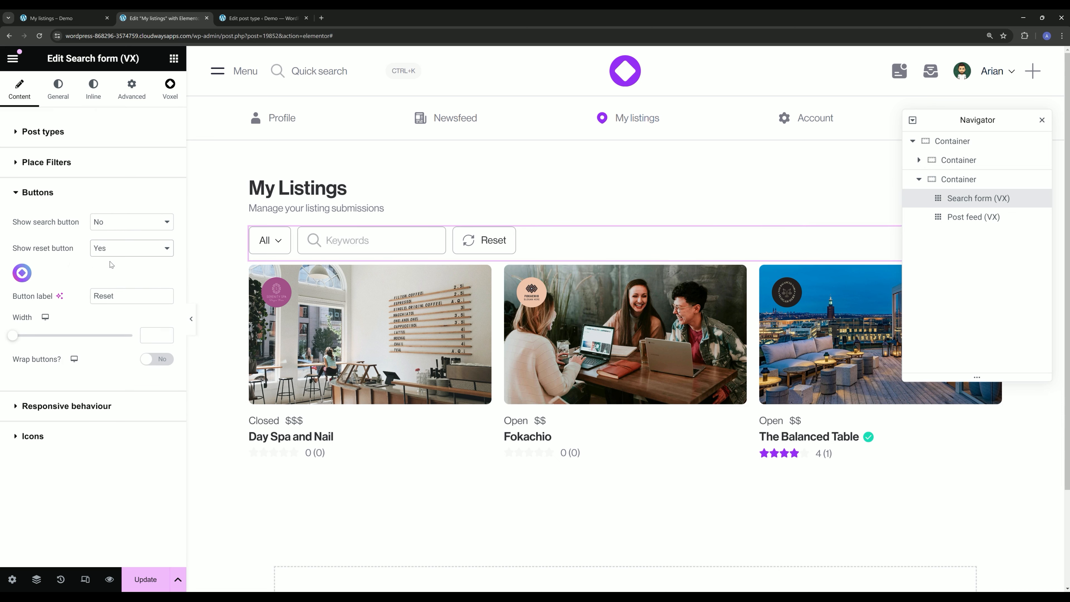
# Clear the reset button's label so only the icon remains, and update the page.
pyautogui.doubleClick(110, 297)
pyautogui.press('BackSpace')
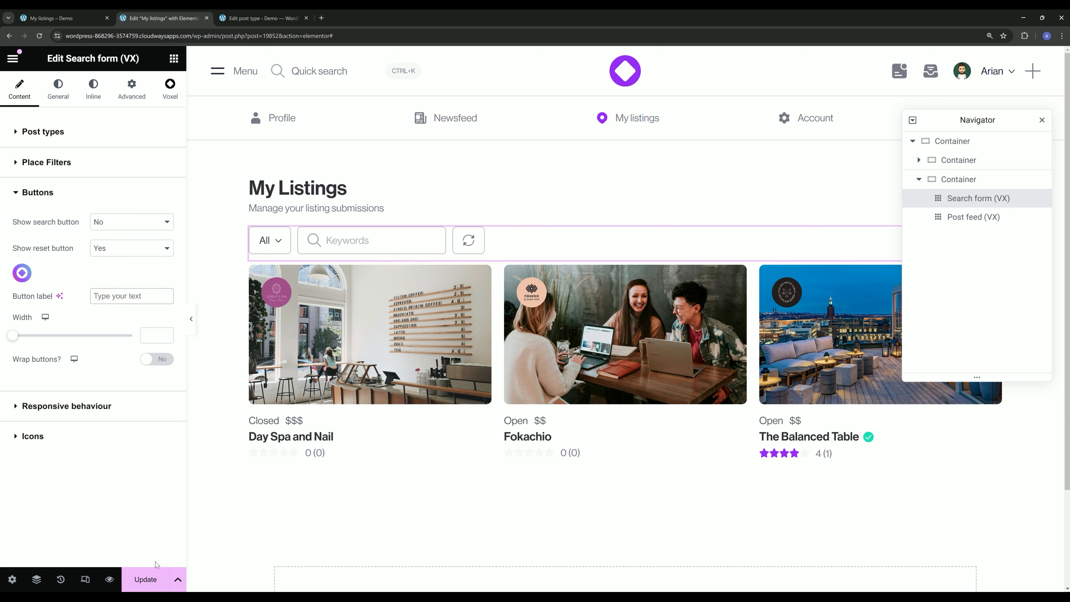
pyautogui.click(150, 582)
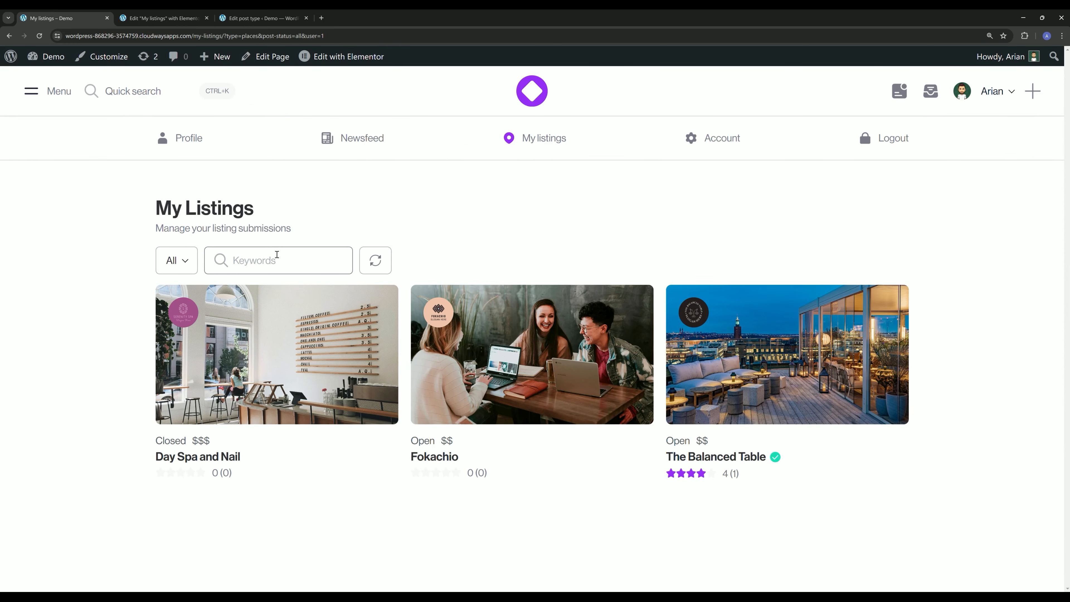
# Test the keywords filter on the live My listings page with "the balanced table", and reset the search form.
pyautogui.write('the balanced table')
pyautogui.hotkey('ctrl', 'a')
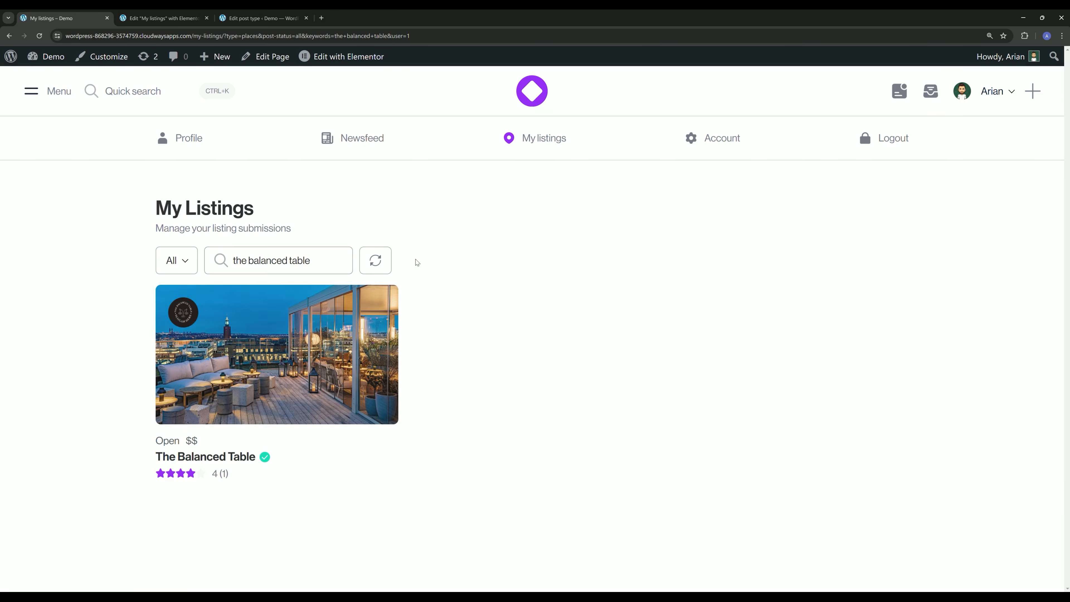
pyautogui.click(375, 260)
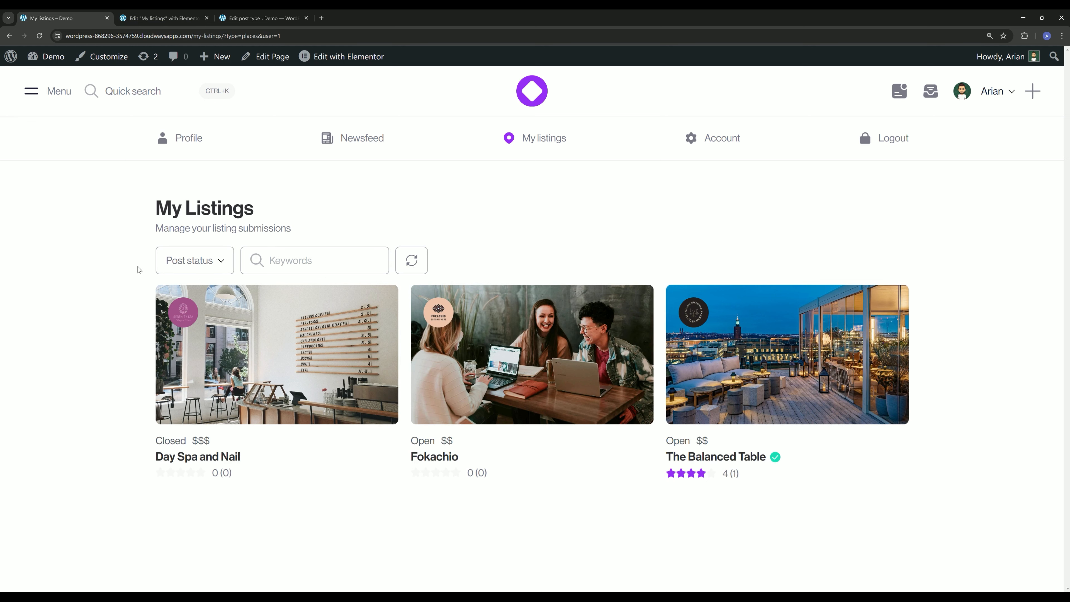
# In Elementor, set the post-status filter to return to its Default value on form reset, update the page and view it live.
pyautogui.click(159, 17)
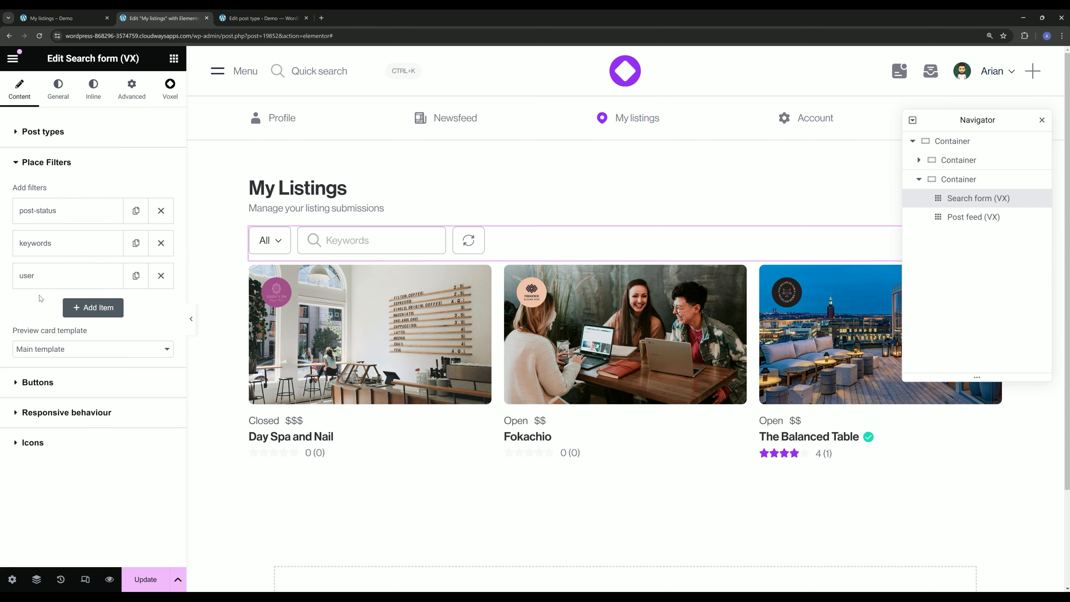
pyautogui.click(51, 278)
pyautogui.click(53, 279)
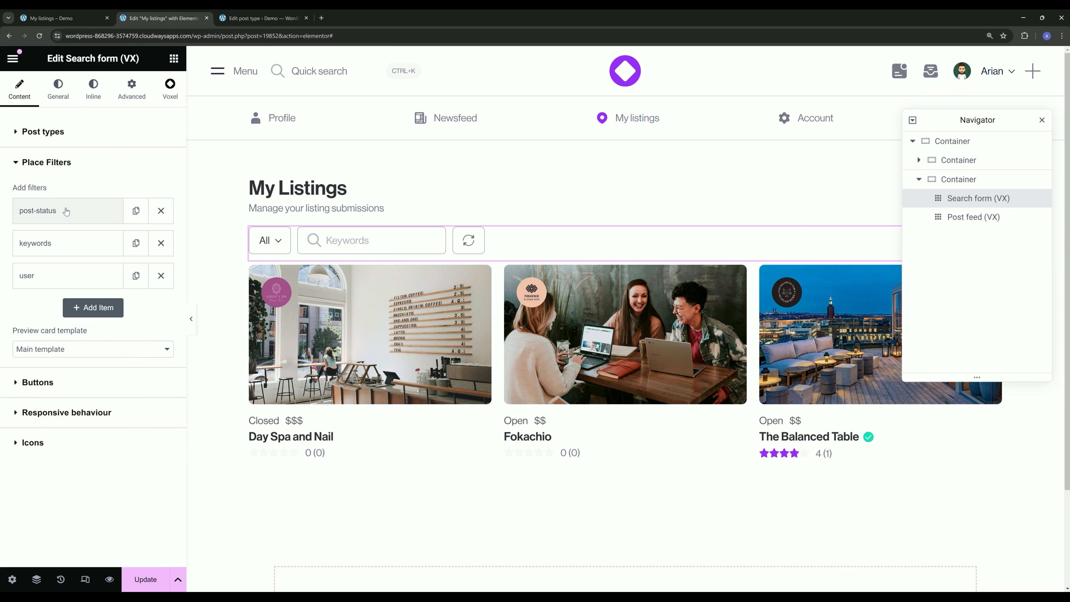
pyautogui.click(53, 207)
pyautogui.scroll(-2, 53, 295)
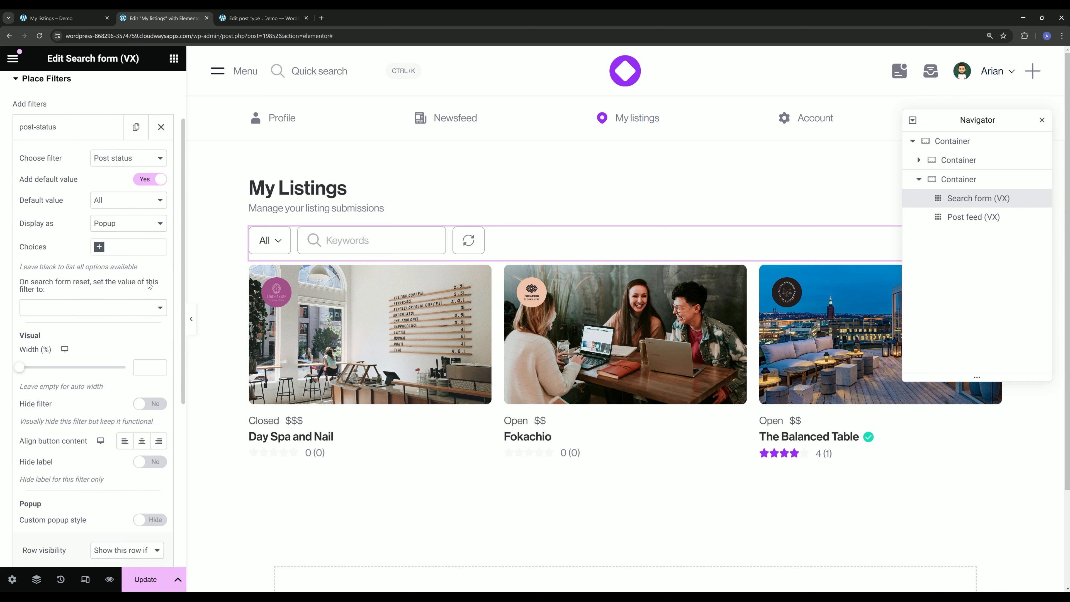
pyautogui.click(50, 316)
pyautogui.click(51, 331)
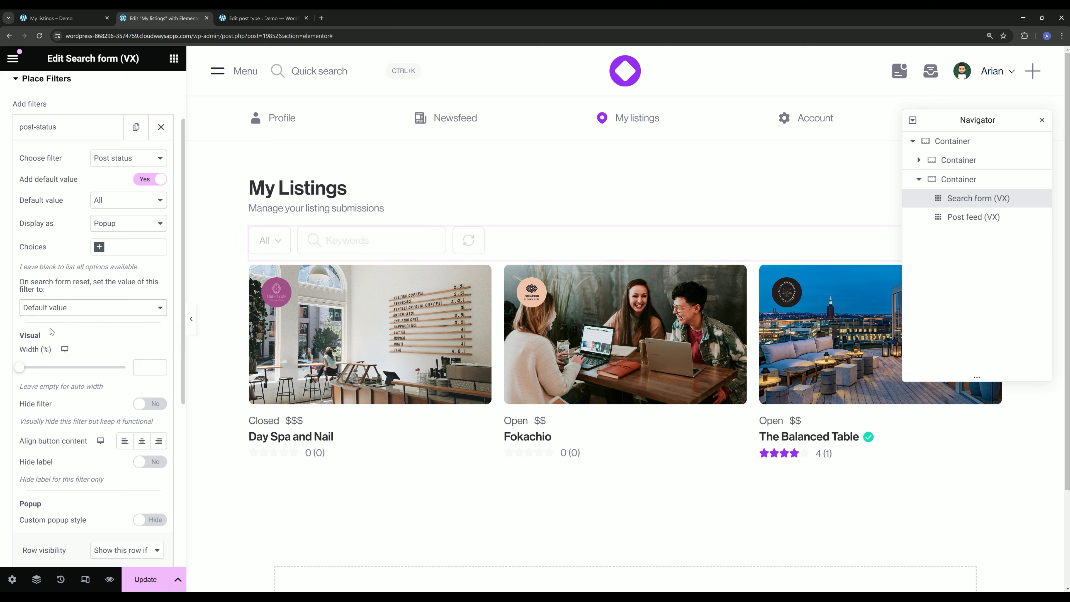
pyautogui.click(146, 579)
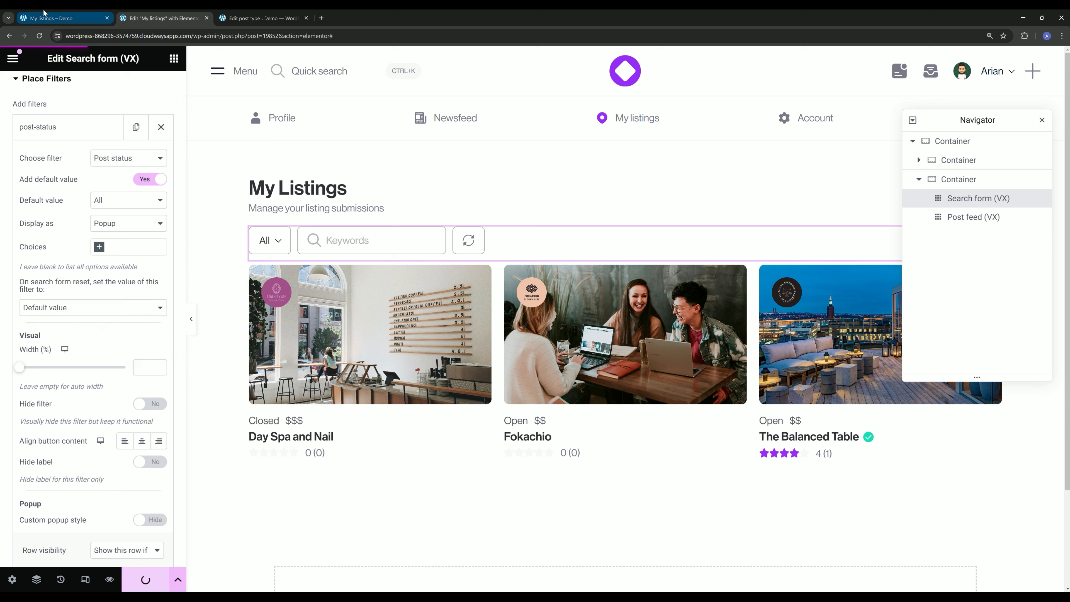
pyautogui.click(63, 18)
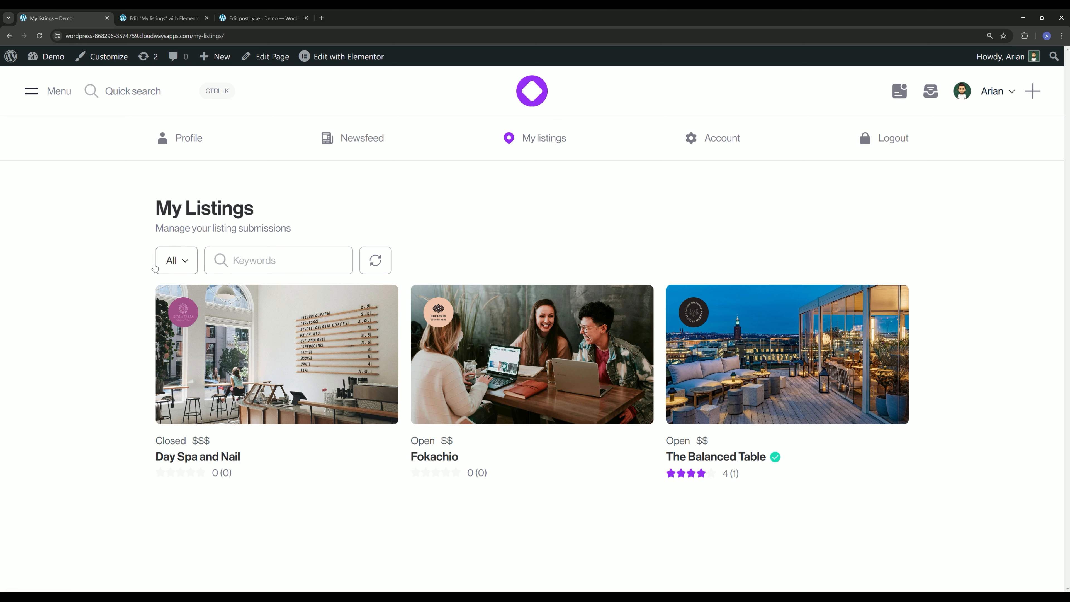
# Set the column and row gaps of the container holding the search form and post feed to 15 px.
pyautogui.click(171, 13)
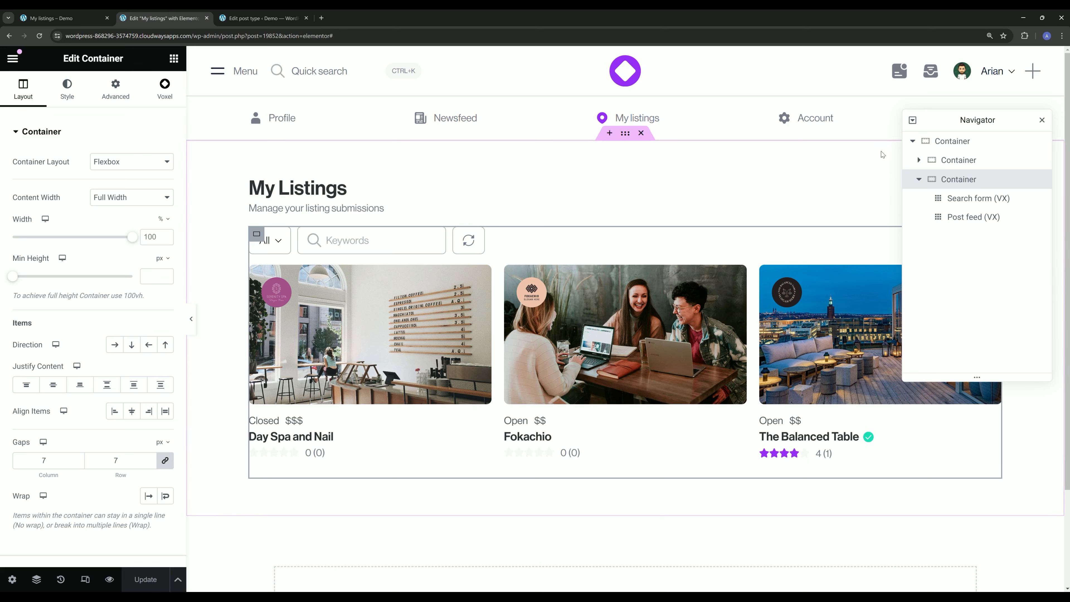
pyautogui.doubleClick(116, 460)
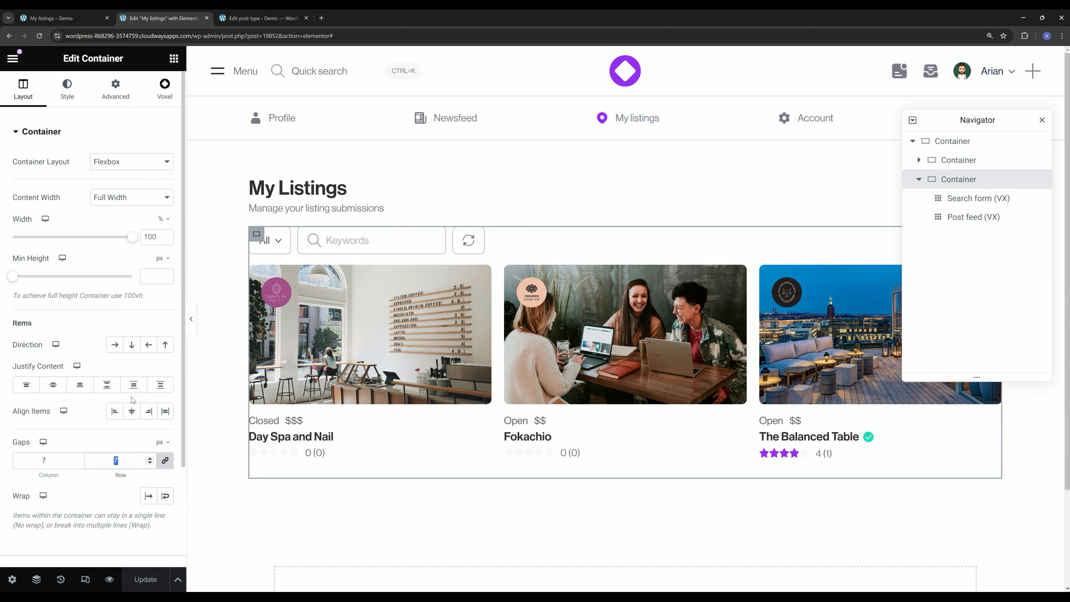
pyautogui.write('15')
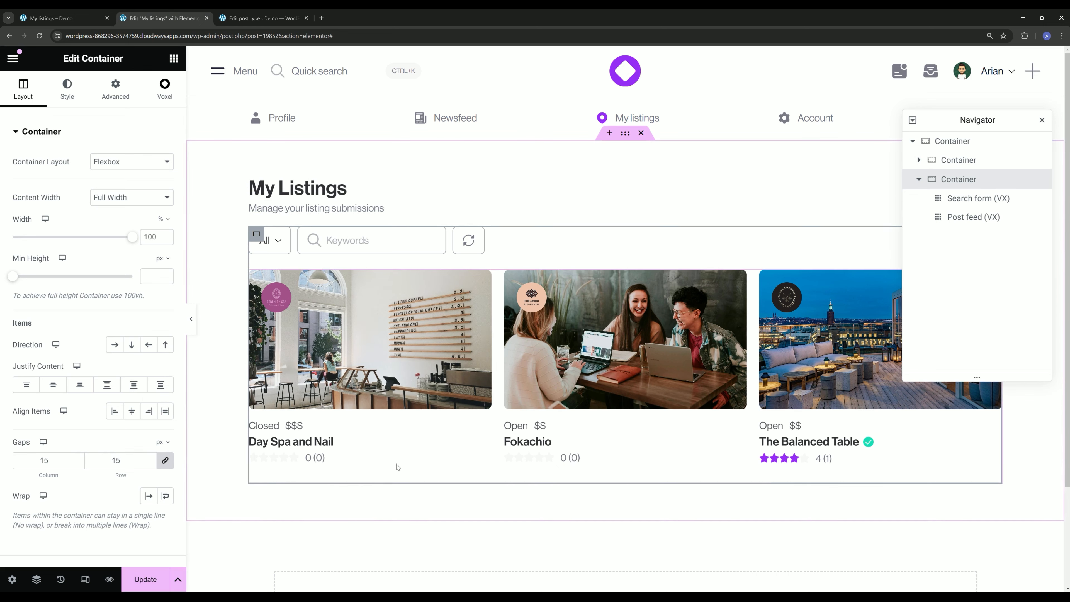
# Display the total count in the post feed, set its no results label to "You have not submitted any listings yet", and update the page.
pyautogui.click(399, 467)
pyautogui.click(159, 344)
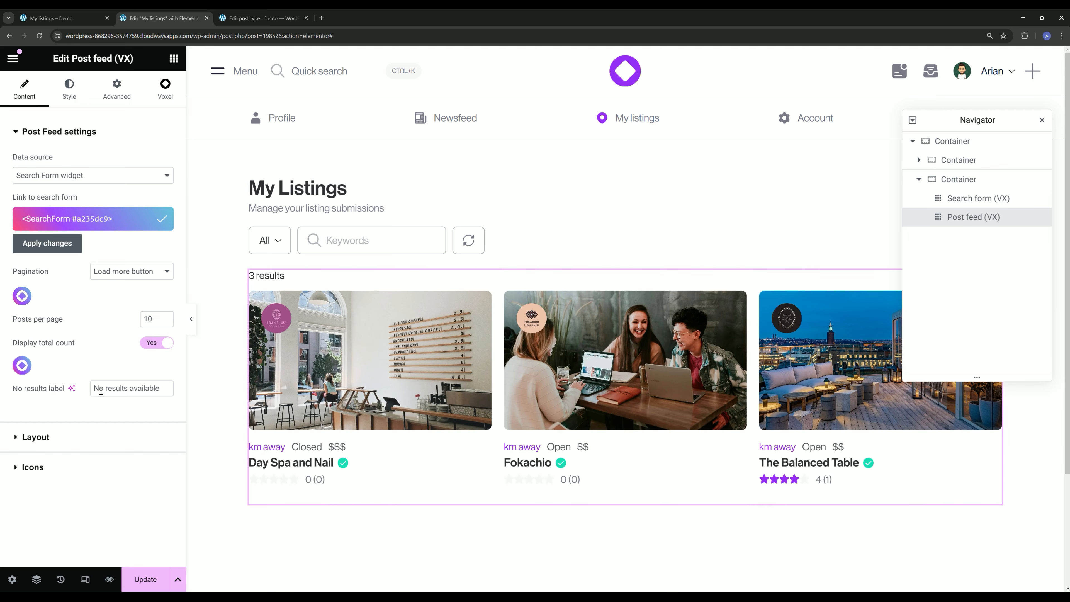
pyautogui.tripleClick(120, 389)
pyautogui.write('You have not sub')
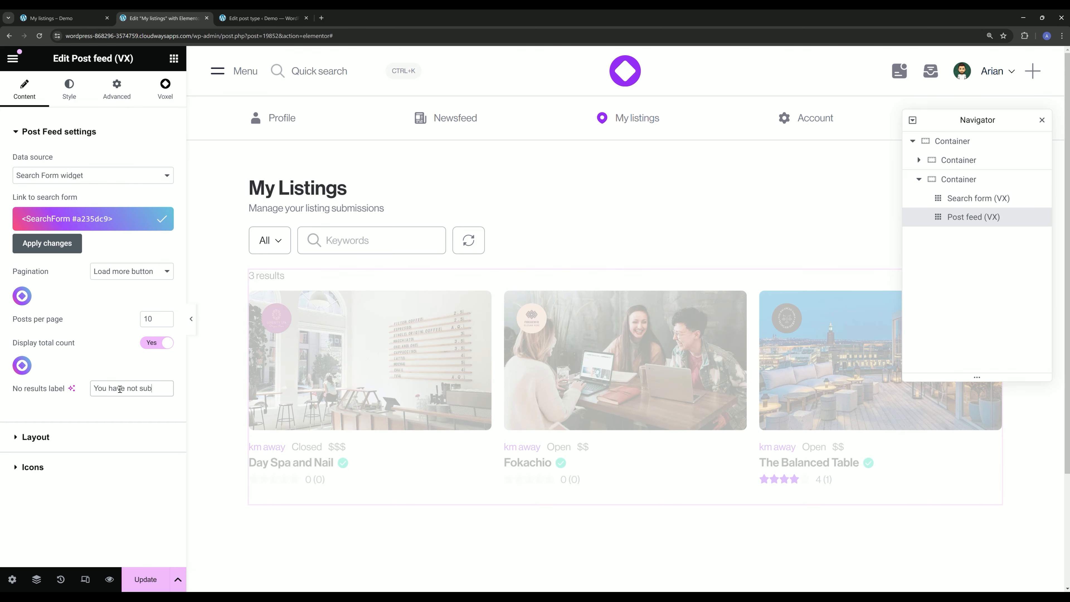
pyautogui.write('mitted any listings')
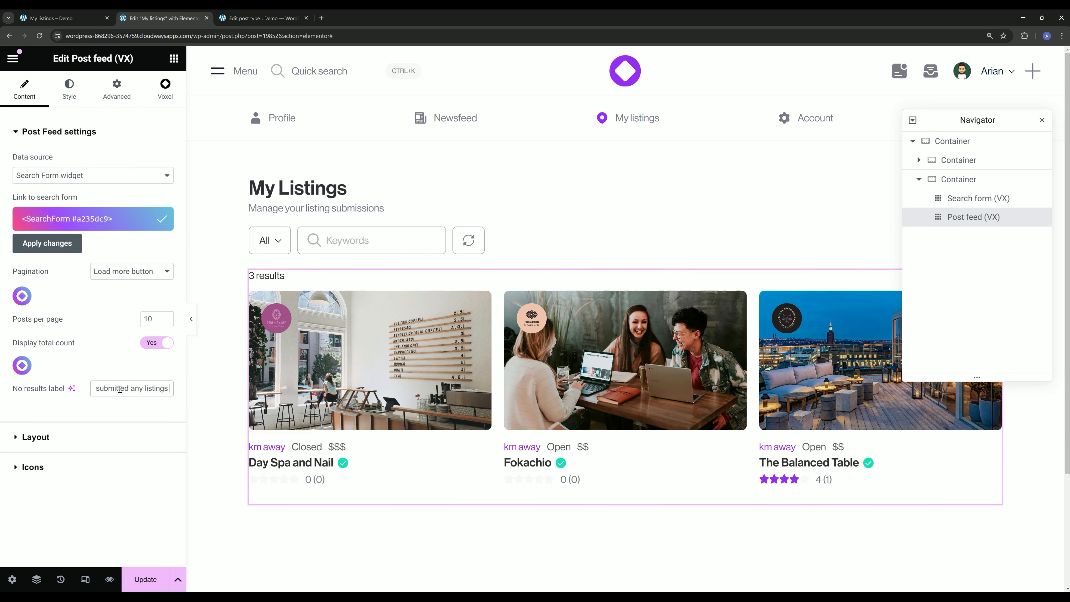
pyautogui.write(' yet')
pyautogui.click(151, 581)
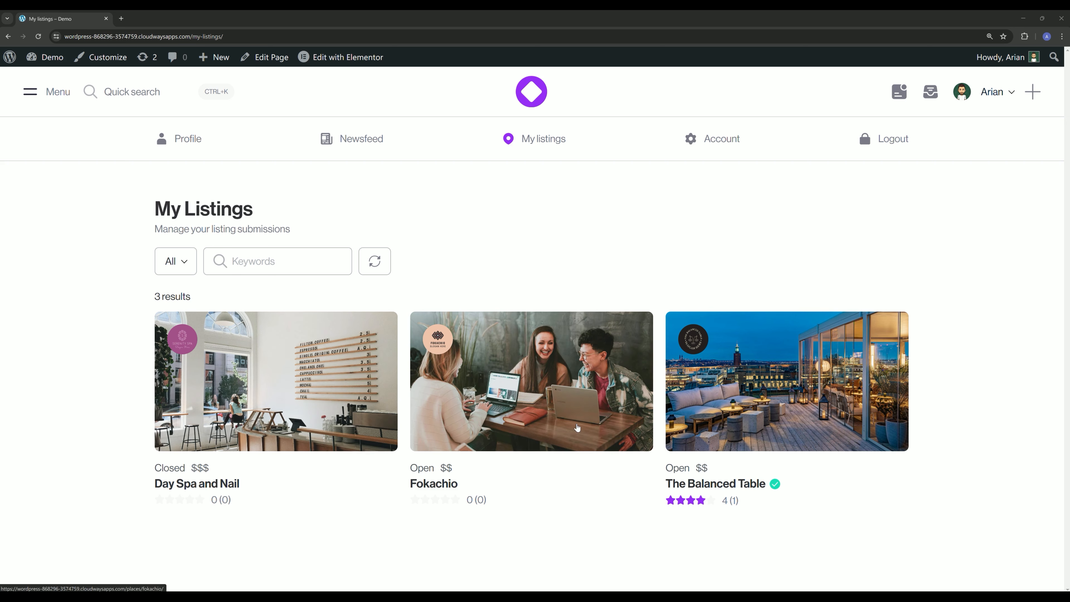
# Open the WordPress dashboard in a new browser tab and go to the Places design templates.
pyautogui.middleClick(47, 59)
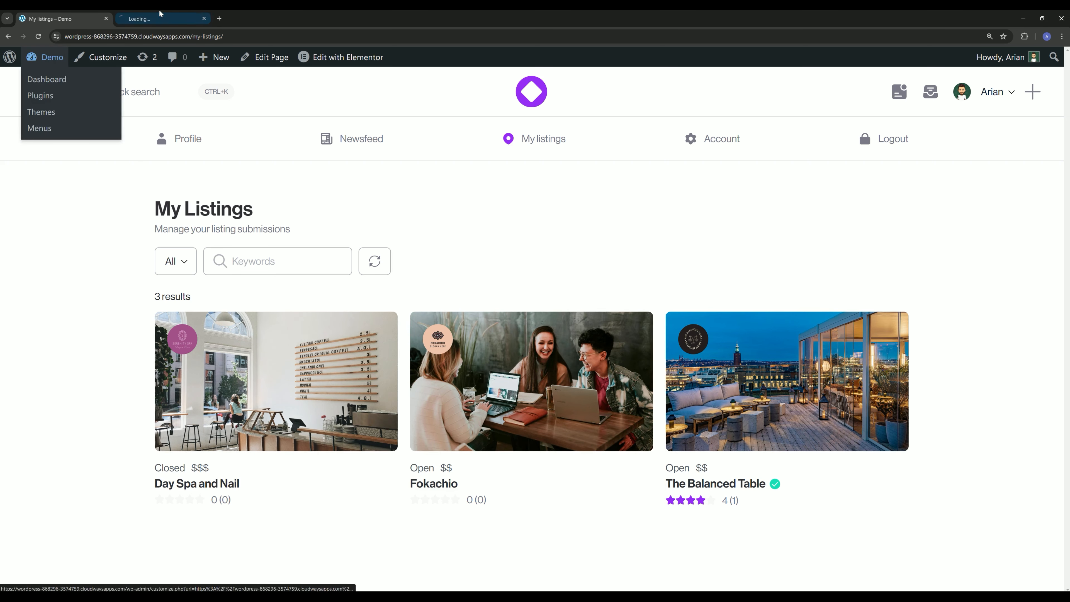
pyautogui.click(162, 16)
pyautogui.moveTo(55, 129)
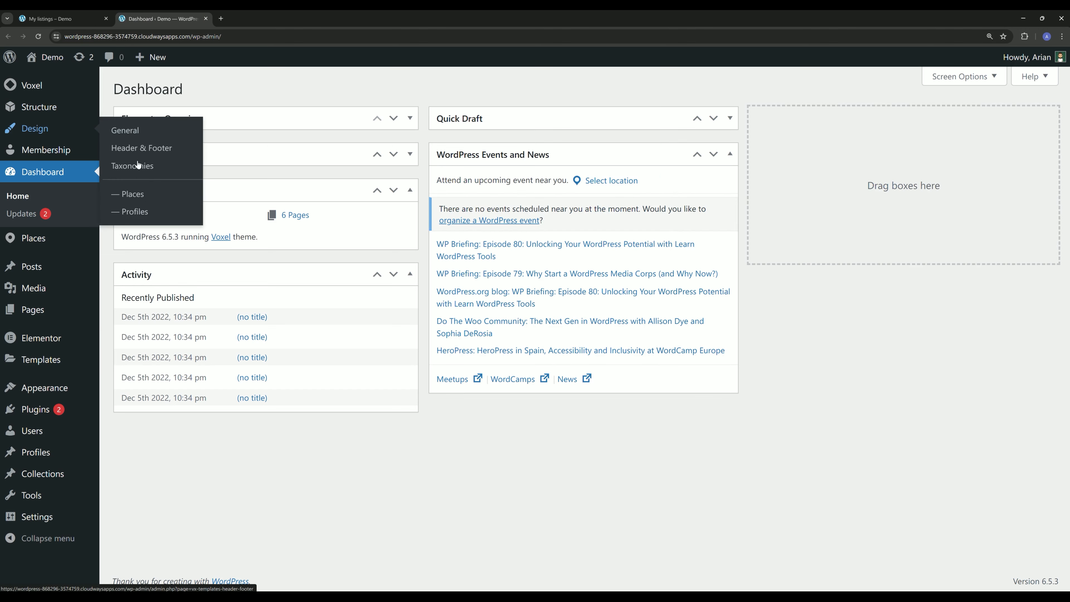
pyautogui.click(156, 198)
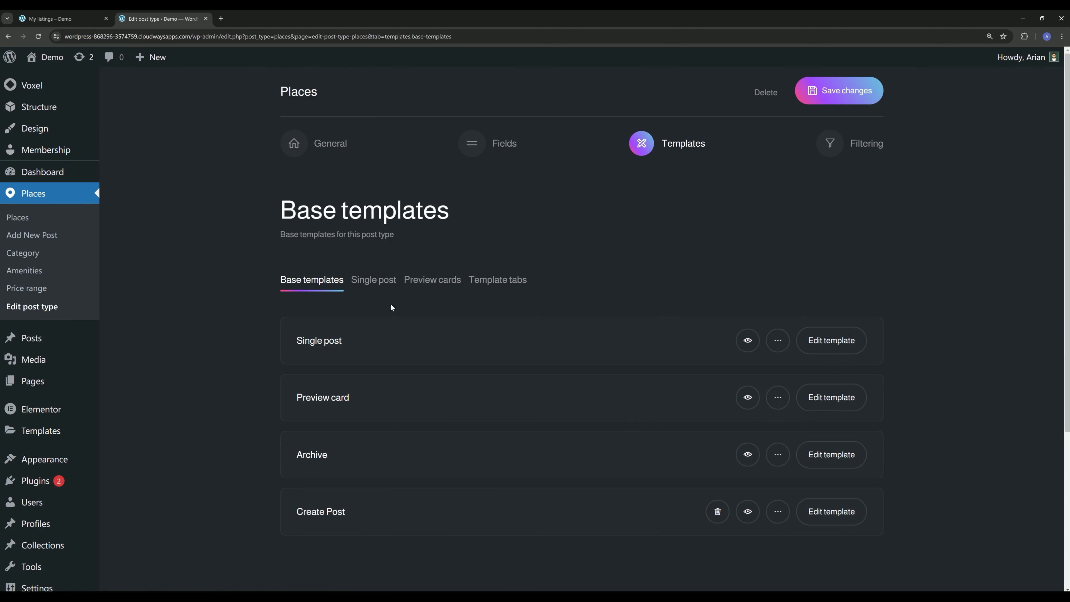
# Create an additional preview card template for Places labelled "Dashboard Card".
pyautogui.click(430, 288)
pyautogui.click(334, 401)
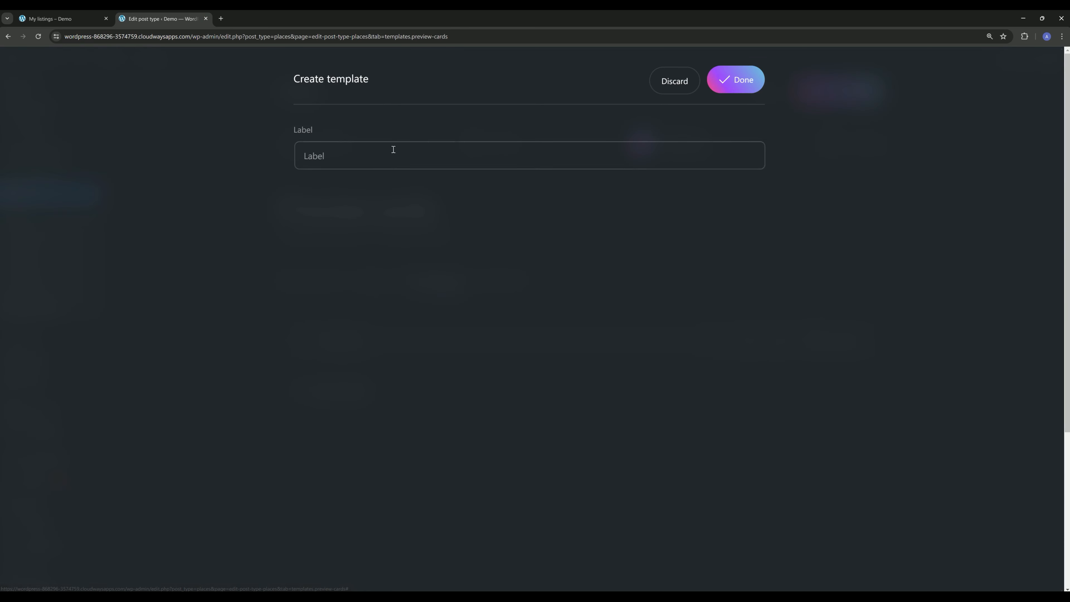
pyautogui.click(382, 162)
pyautogui.write('Dashboard Card')
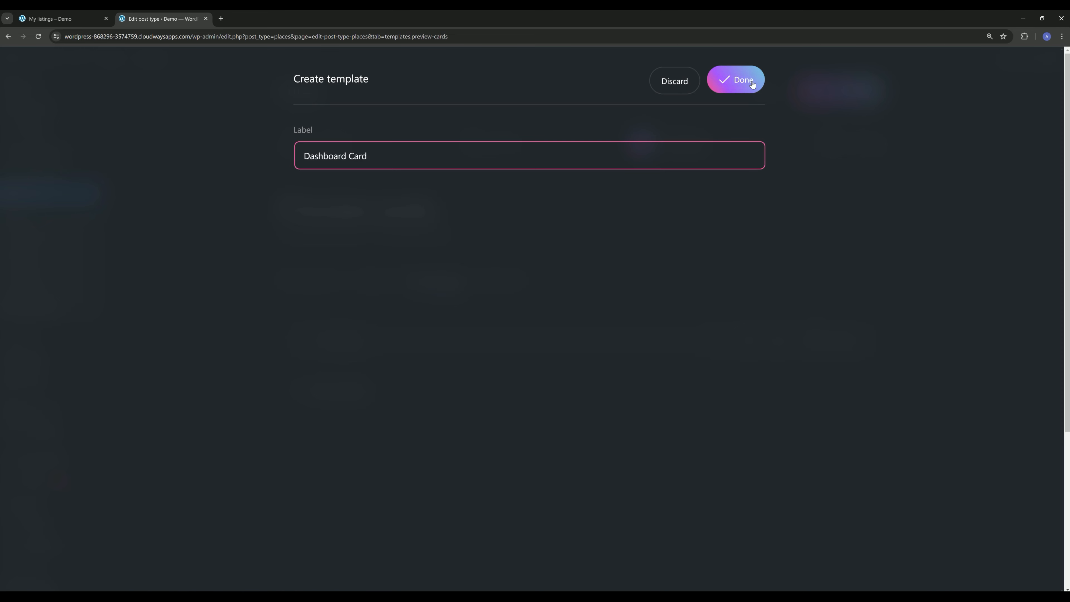
pyautogui.click(736, 80)
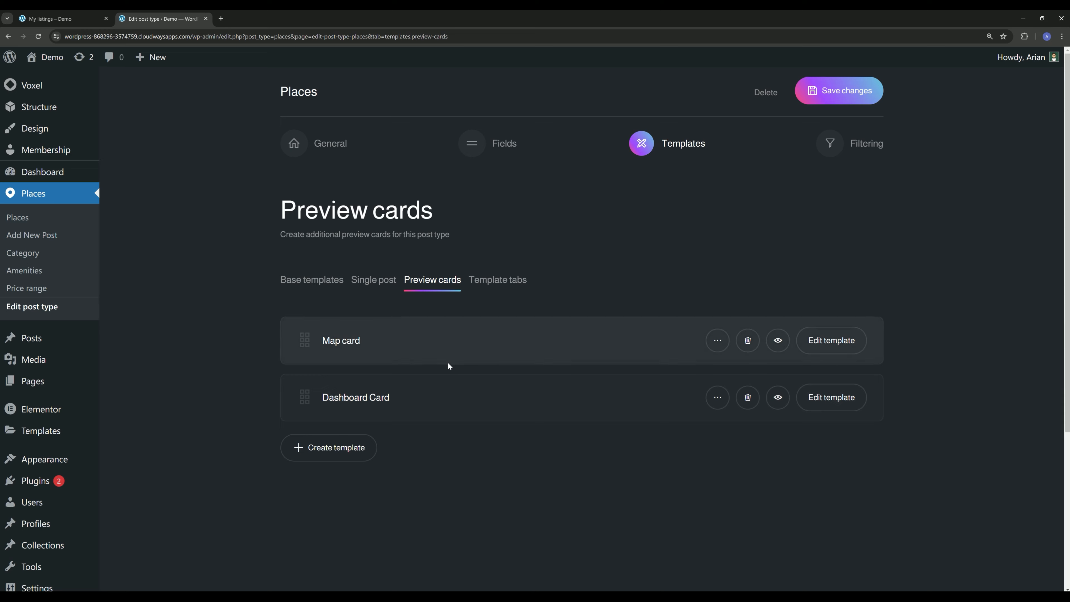
# Open the Dashboard Card template in Elementor and add a flexbox container with row direction.
pyautogui.click(826, 390)
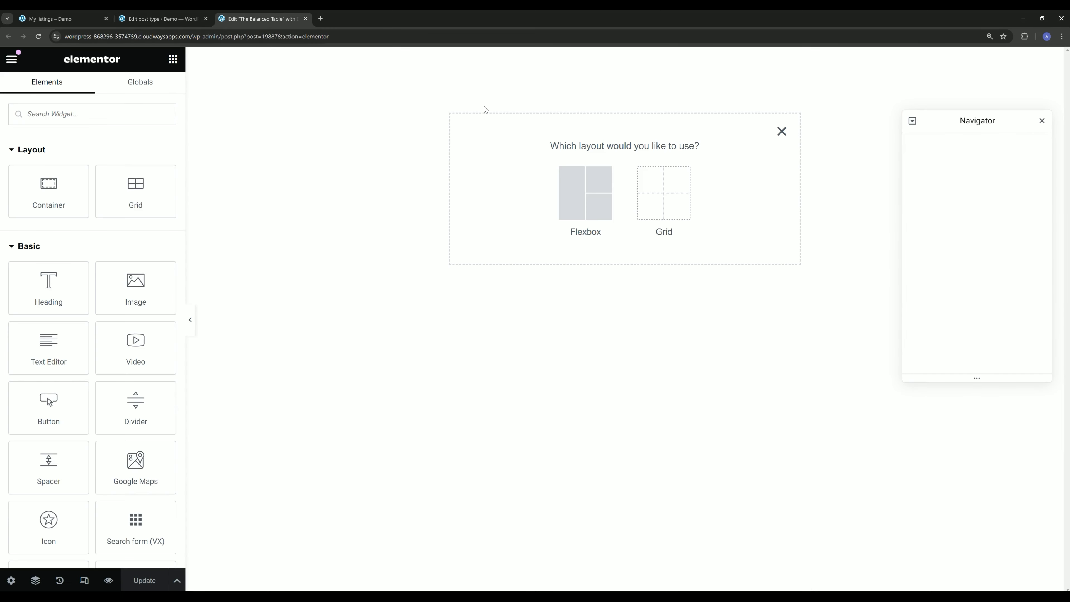
pyautogui.click(571, 196)
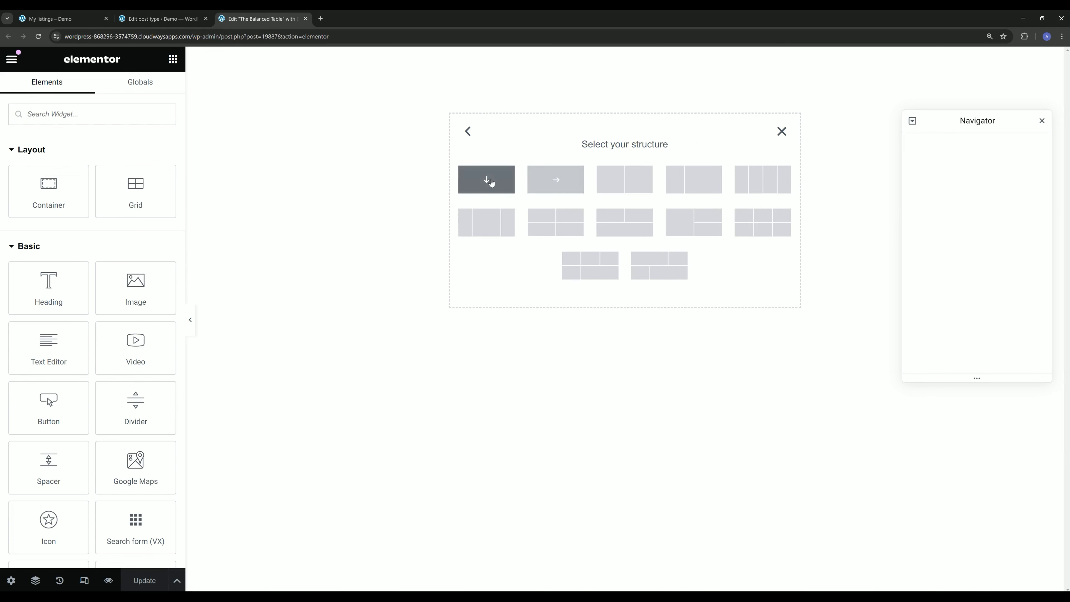
pyautogui.click(544, 181)
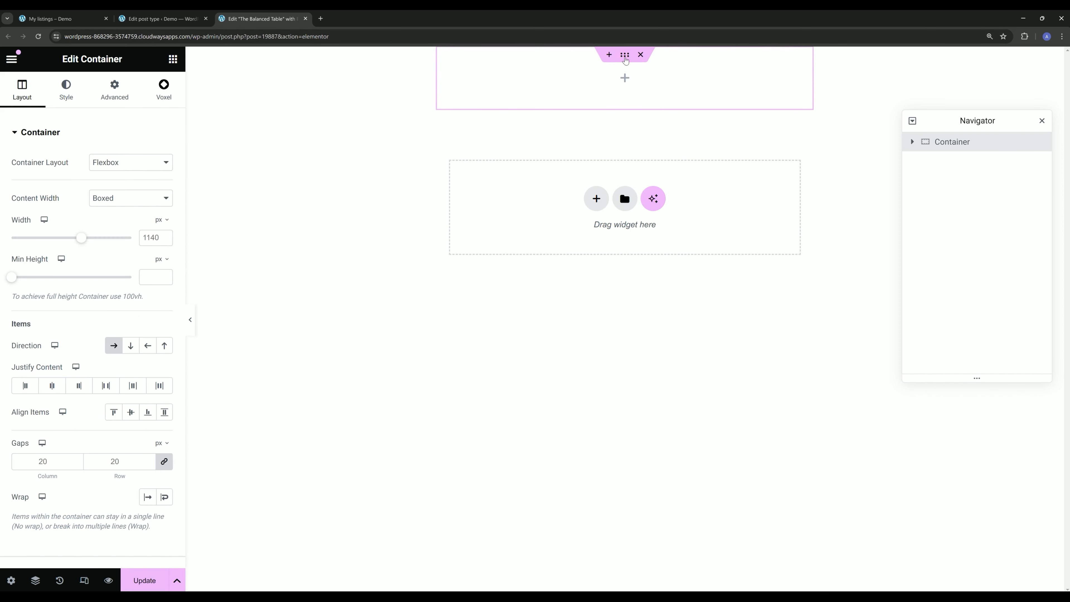
# Widen the container's editor preview width to about 917 px.
pyautogui.scroll(-3, 95, 398)
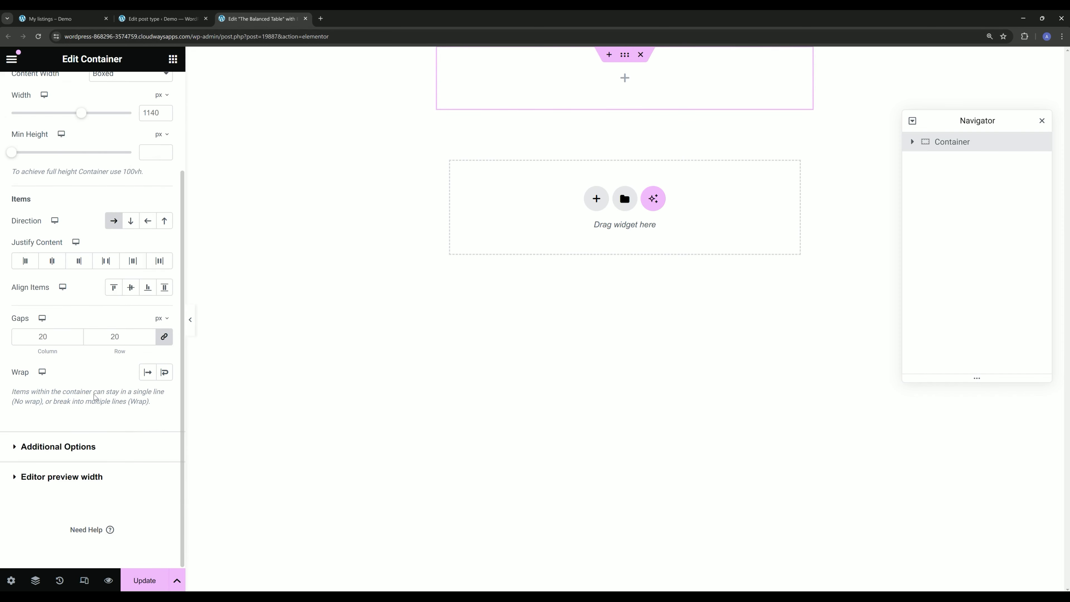
pyautogui.click(66, 478)
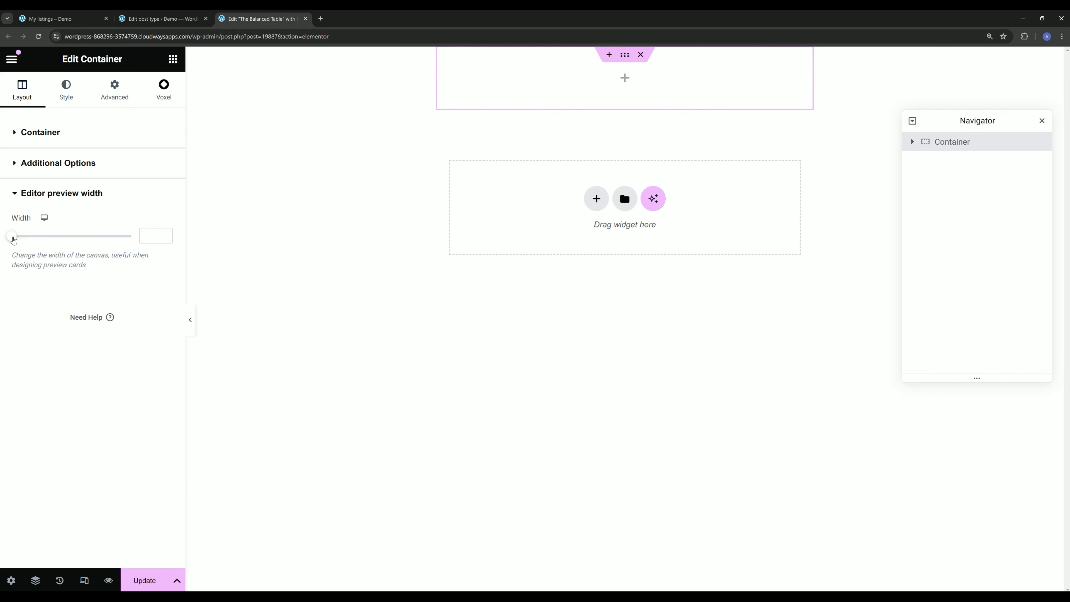
pyautogui.moveTo(14, 239); pyautogui.dragTo(103, 240)
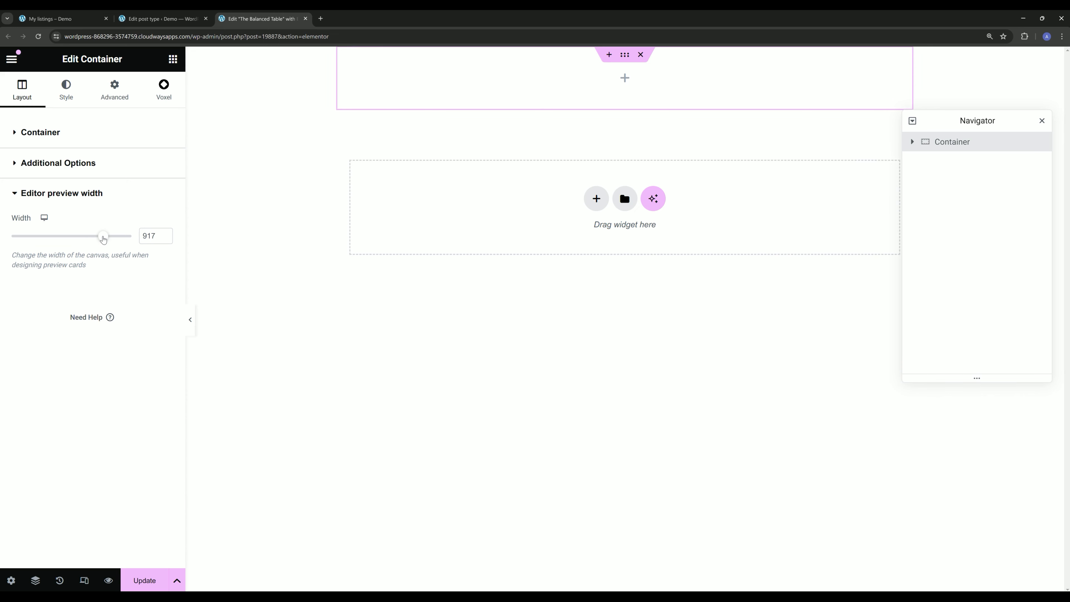
# Find the Image widget and add it to the card's container.
pyautogui.click(173, 59)
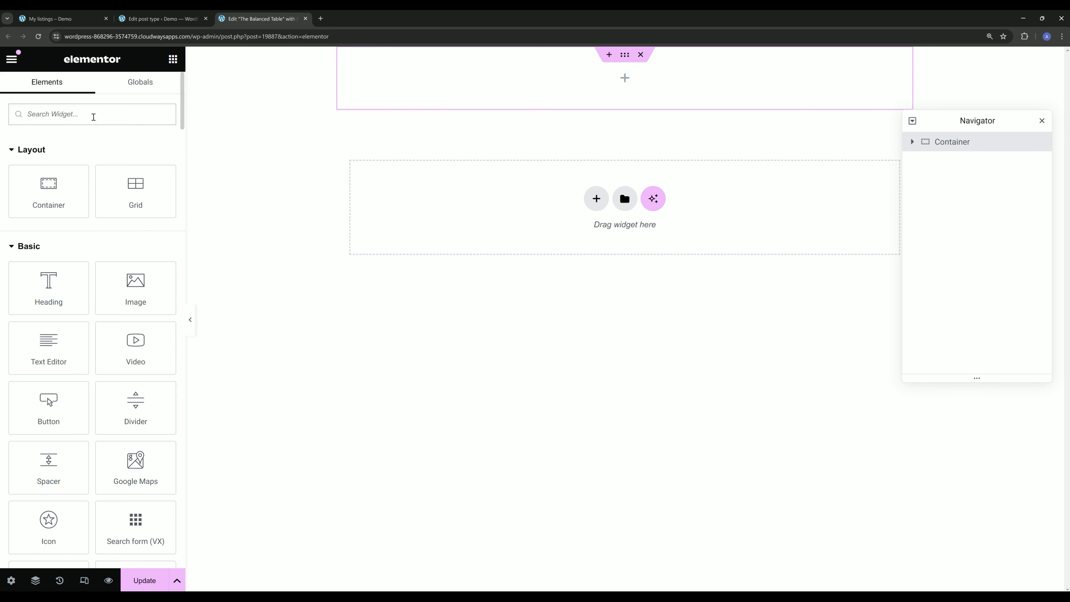
pyautogui.write('im')
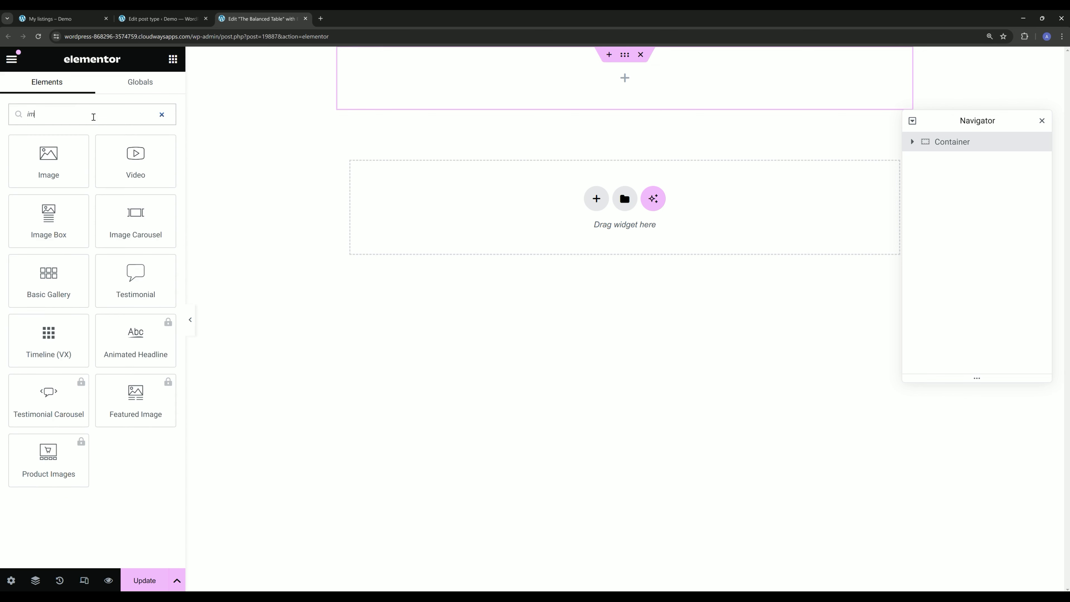
pyautogui.moveTo(49, 160); pyautogui.dragTo(452, 99)
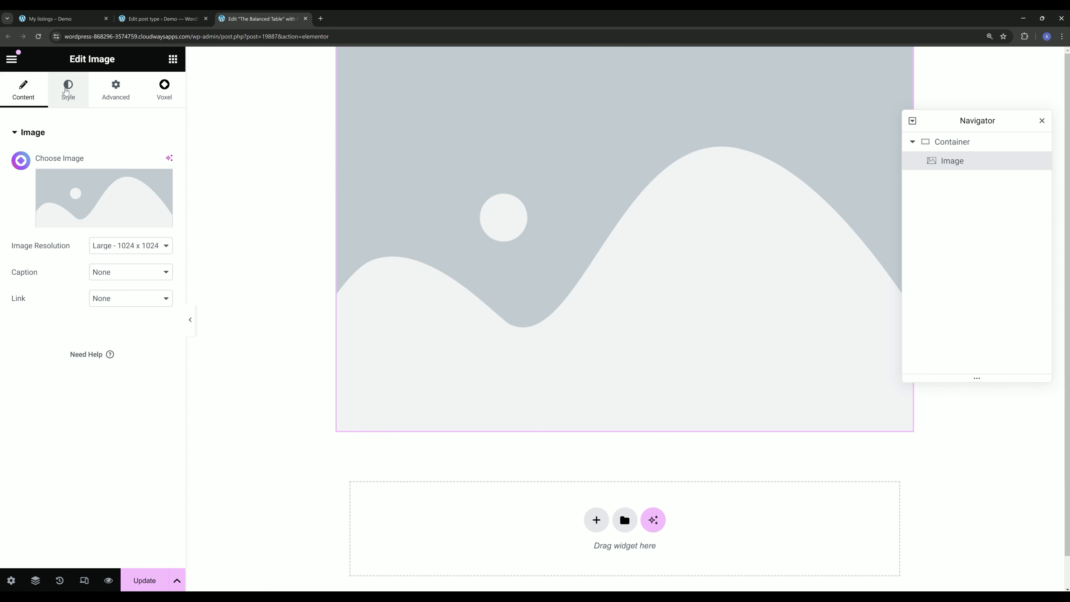
# Set the image's width and height to 80 px each, with object fit Cover.
pyautogui.click(68, 89)
pyautogui.click(162, 184)
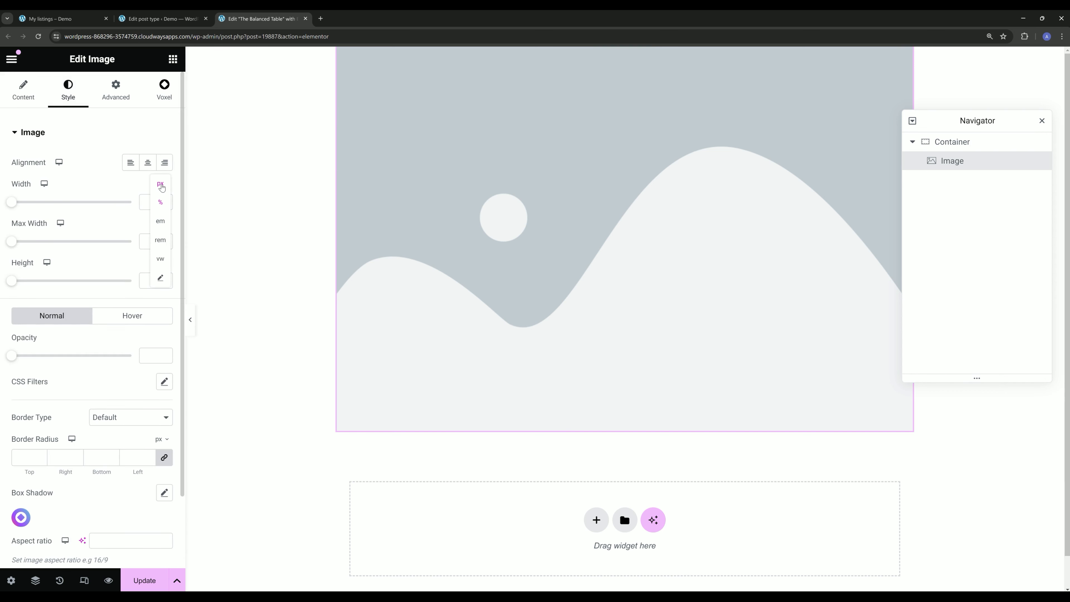
pyautogui.click(160, 185)
pyautogui.click(147, 203)
pyautogui.write('60')
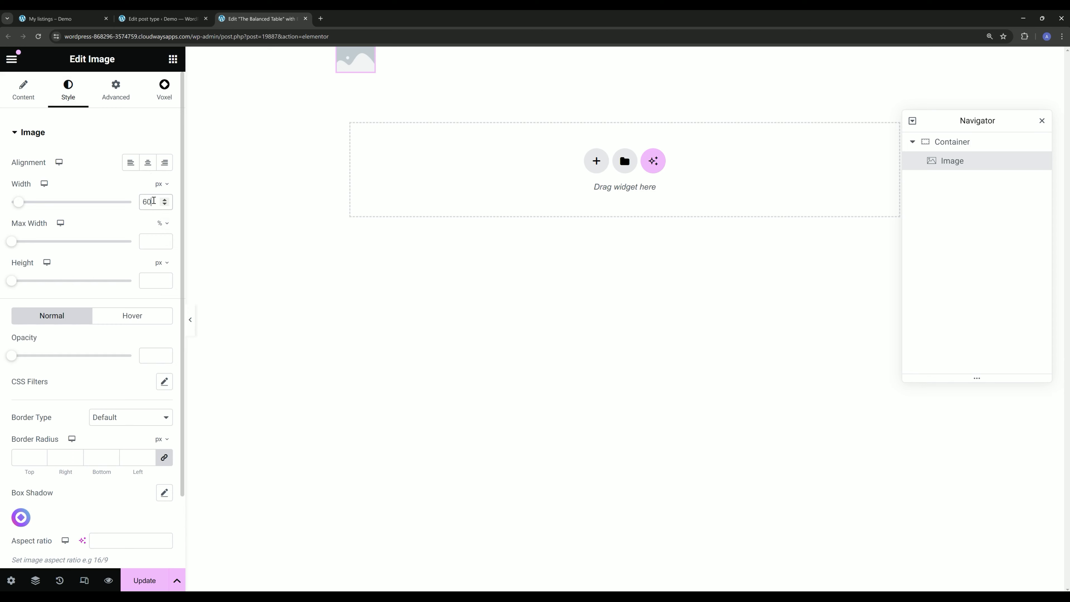
pyautogui.moveTo(154, 202); pyautogui.dragTo(106, 209)
pyautogui.write('80')
pyautogui.click(153, 279)
pyautogui.write('80')
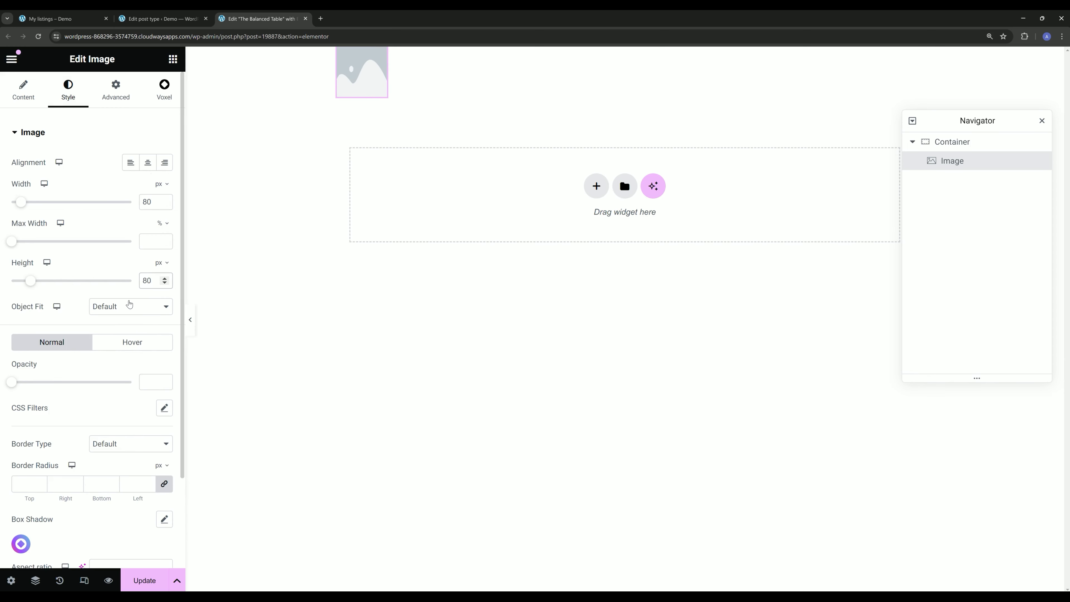
pyautogui.click(130, 305)
pyautogui.click(119, 340)
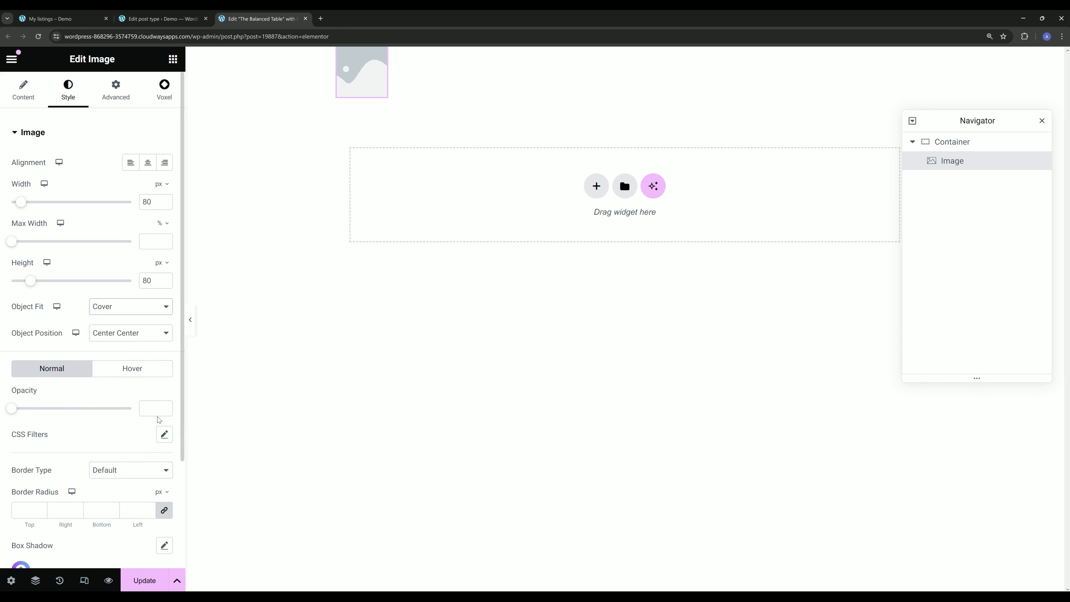
# Round the image into a circle with a 50% border radius on all corners.
pyautogui.scroll(-2, 140, 378)
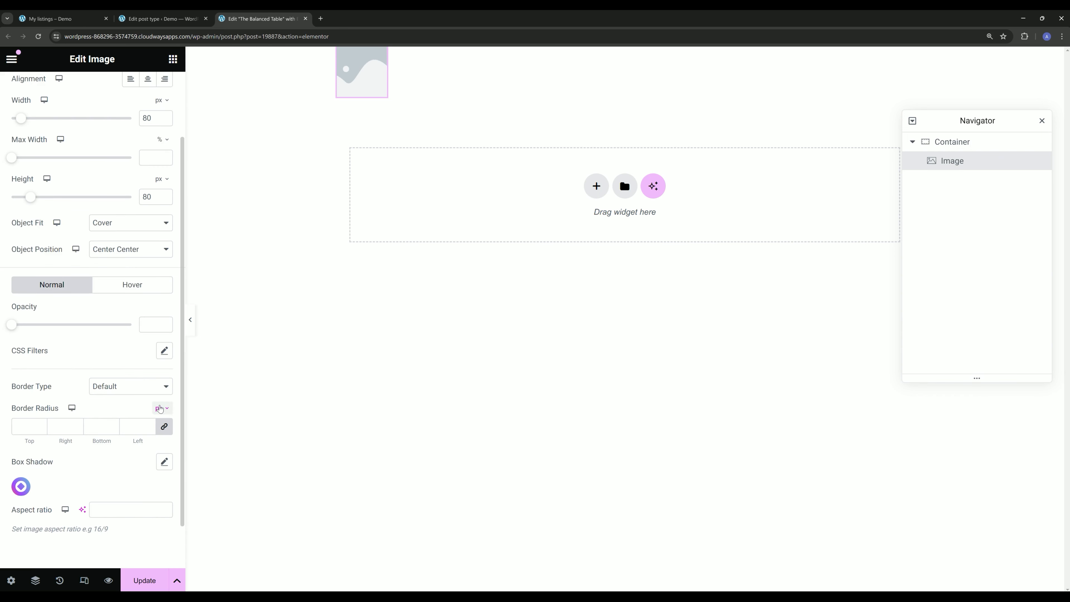
pyautogui.click(160, 409)
pyautogui.click(132, 427)
pyautogui.click(169, 408)
pyautogui.click(158, 438)
pyautogui.write('50')
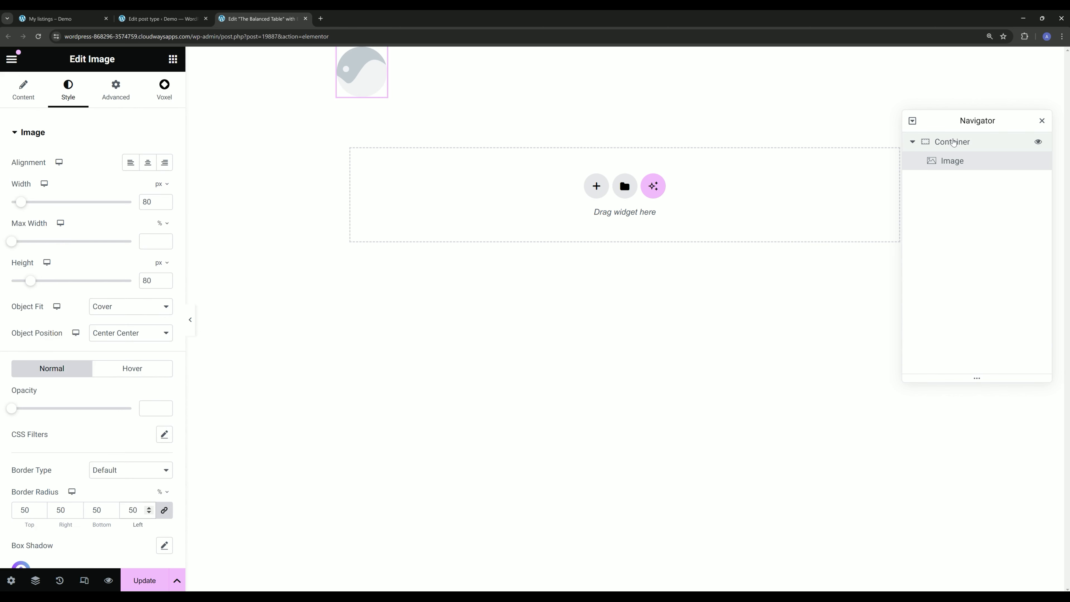
# Give the outer container 20 px of padding on all sides.
pyautogui.click(948, 143)
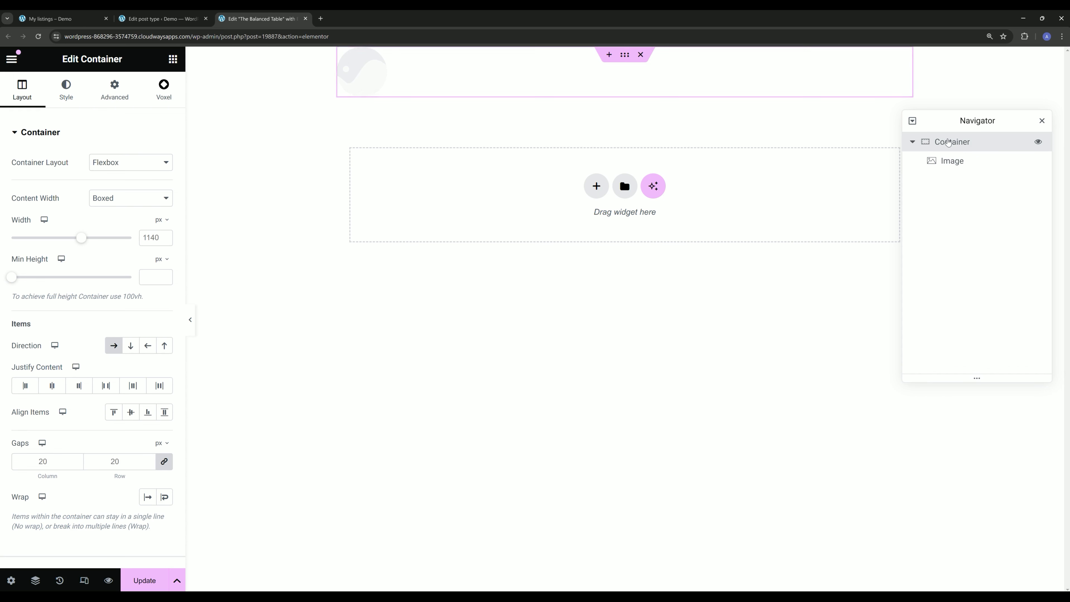
pyautogui.click(115, 90)
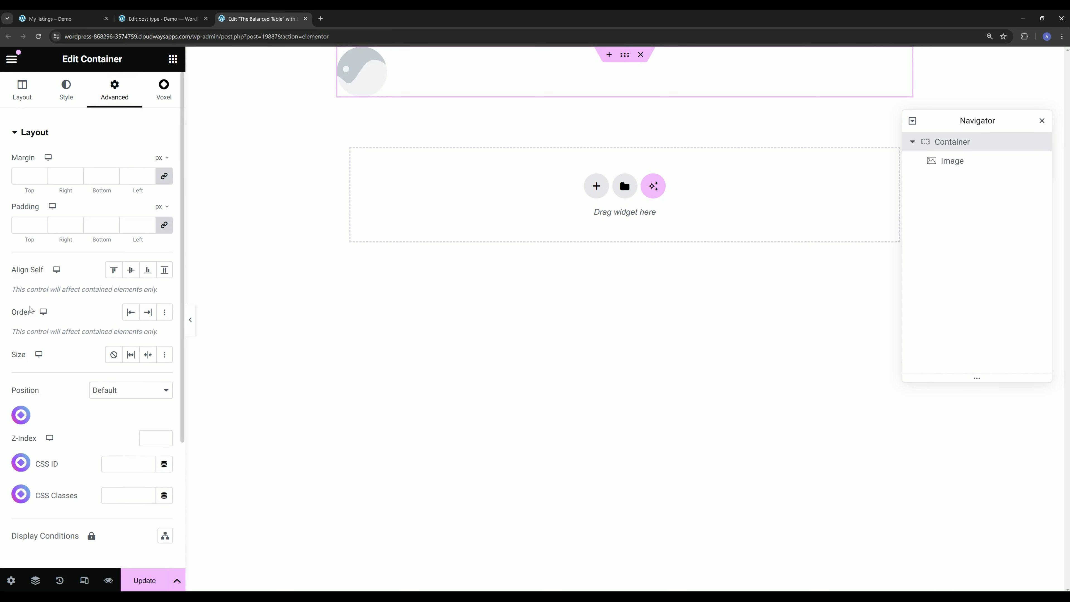
pyautogui.click(29, 225)
pyautogui.write('20')
# Give the outer container a solid 1 px border in the global Border color with an 8 px border radius.
pyautogui.click(64, 97)
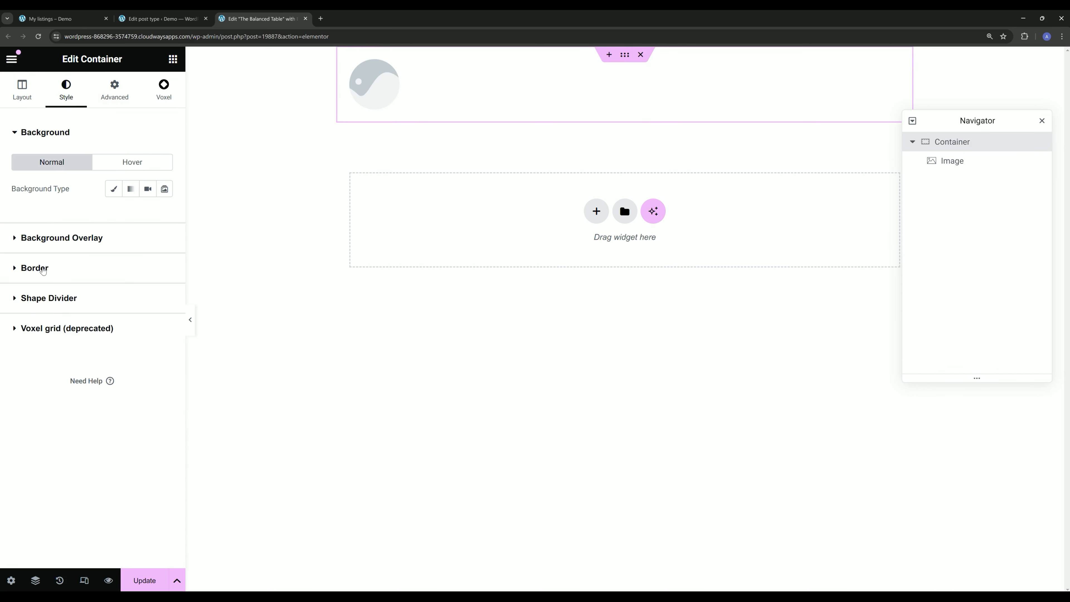
pyautogui.click(50, 272)
pyautogui.click(127, 255)
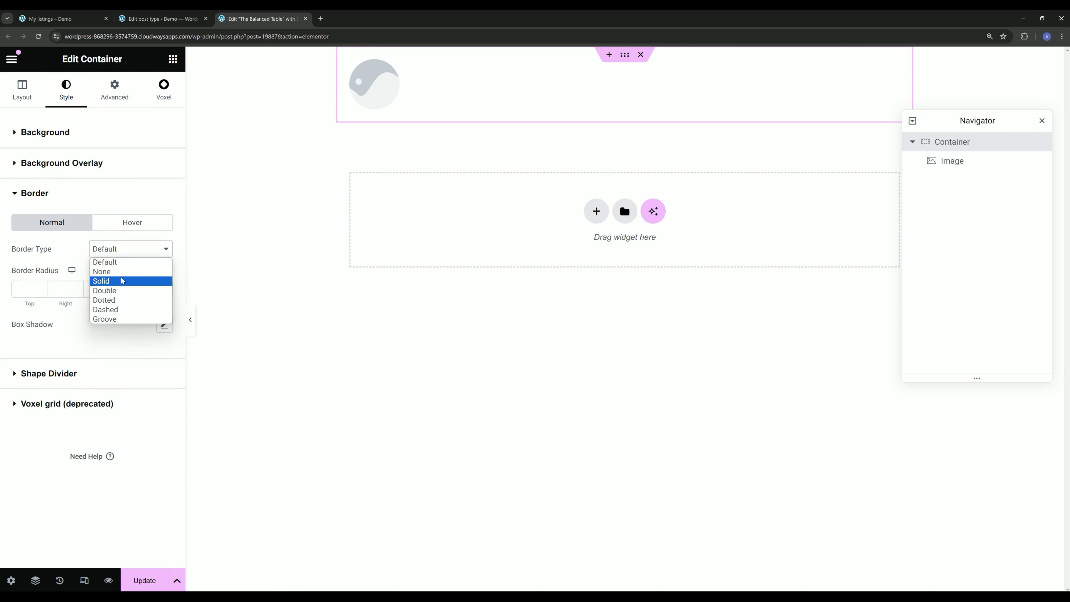
pyautogui.click(101, 281)
pyautogui.click(147, 324)
pyautogui.scroll(-3, 122, 375)
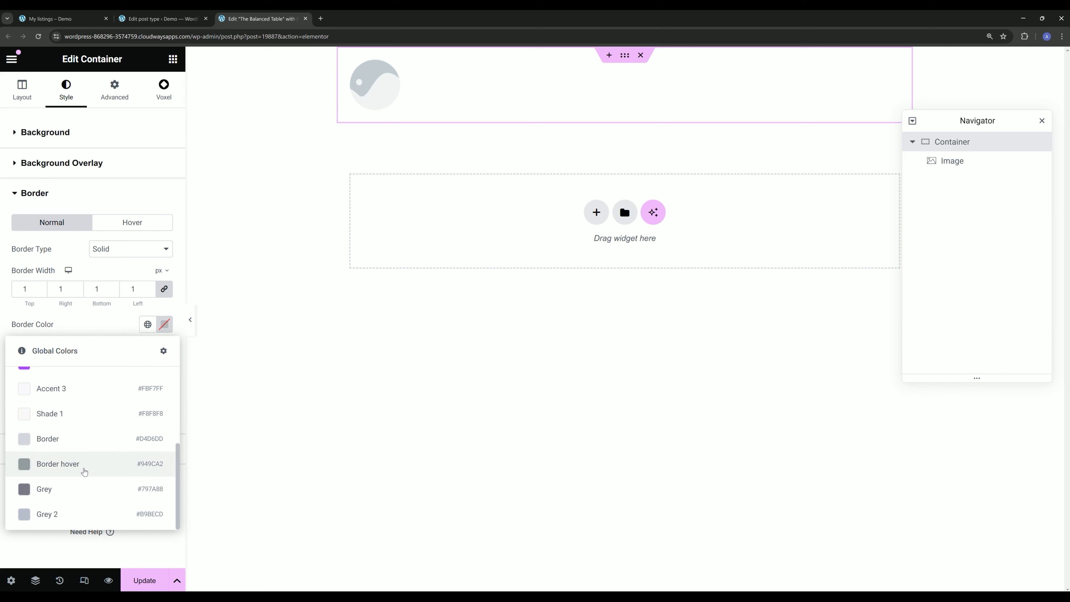
pyautogui.click(80, 439)
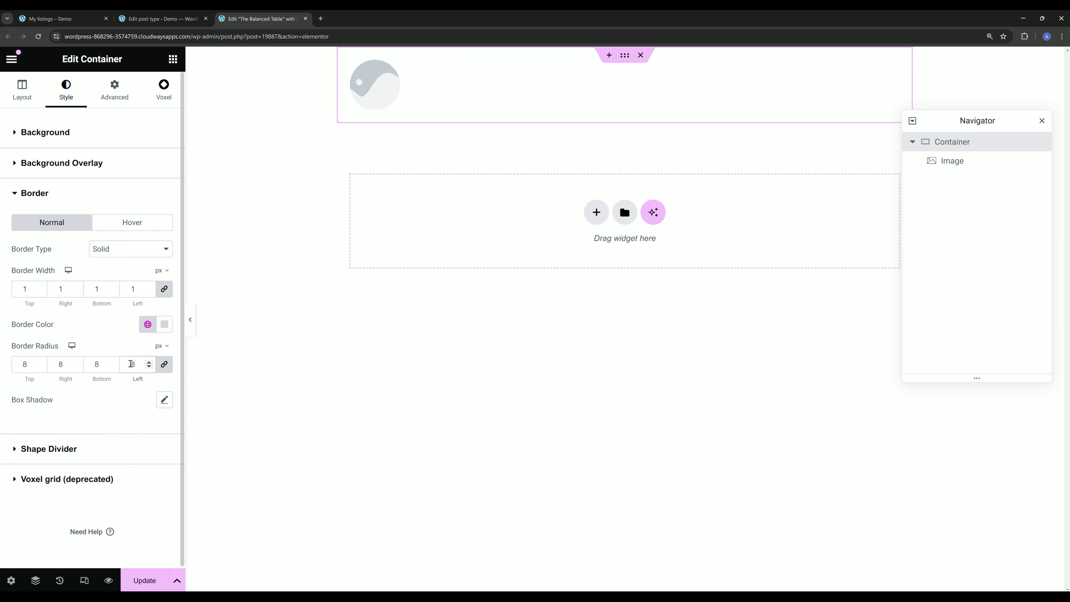
# Set the outer container's top and bottom padding to 15 px.
pyautogui.click(114, 90)
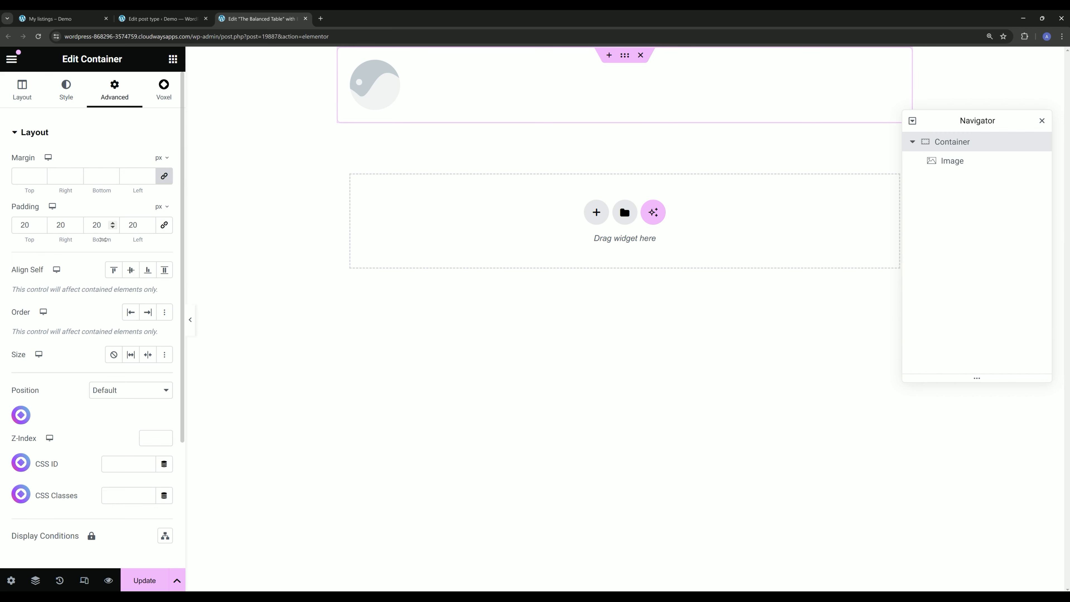
pyautogui.moveTo(101, 225); pyautogui.dragTo(80, 229)
pyautogui.write('15')
pyautogui.moveTo(30, 226); pyautogui.dragTo(5, 229)
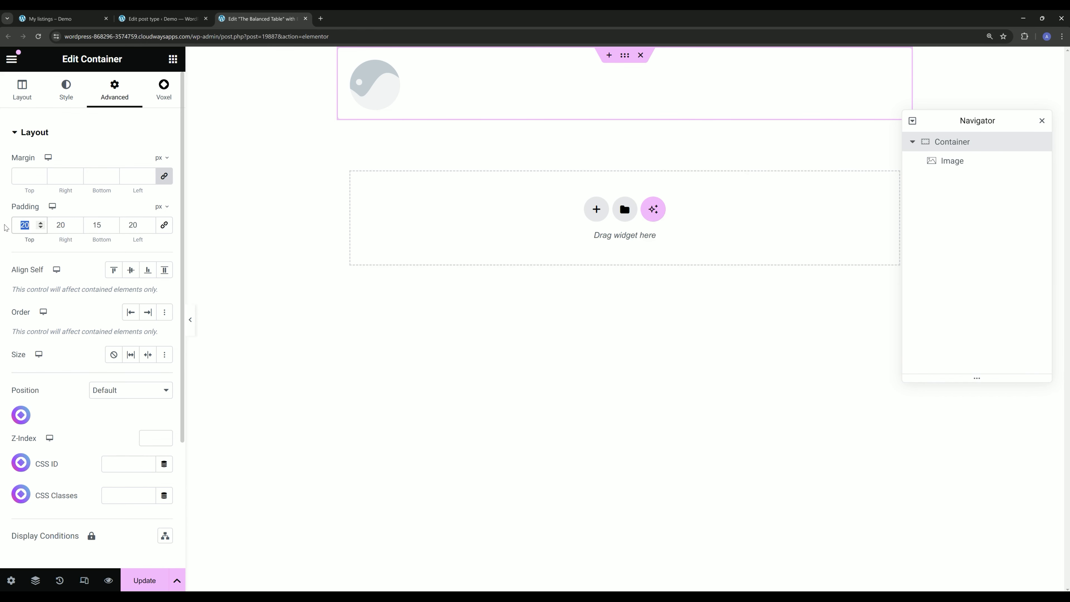
pyautogui.write('15')
# Link the image's source to the post's Logo File ID dynamic tag and save the changes.
pyautogui.click(173, 59)
pyautogui.click(394, 65)
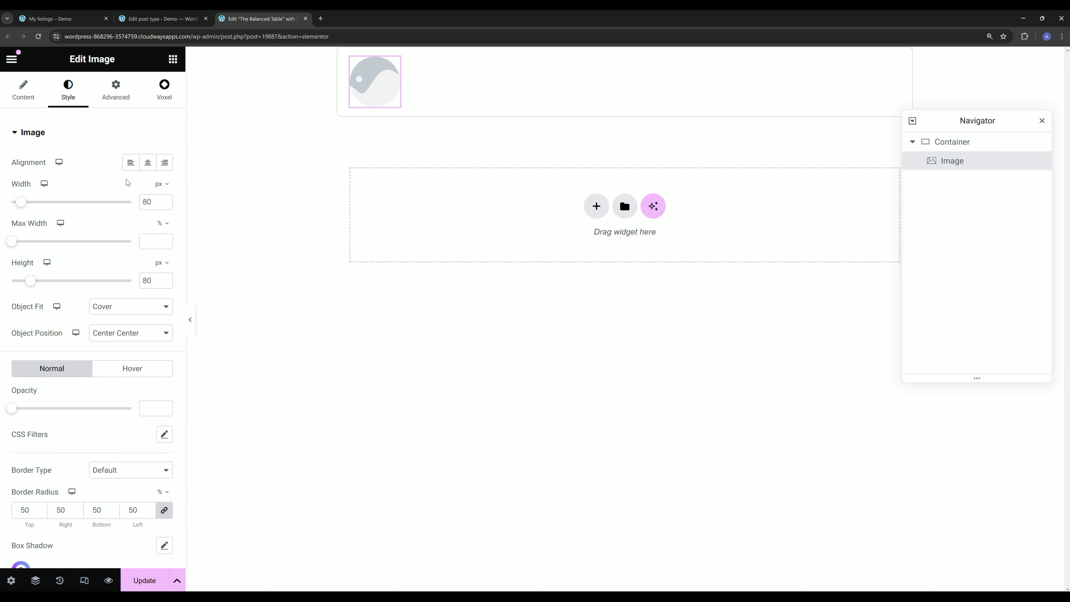
pyautogui.click(22, 94)
pyautogui.click(17, 163)
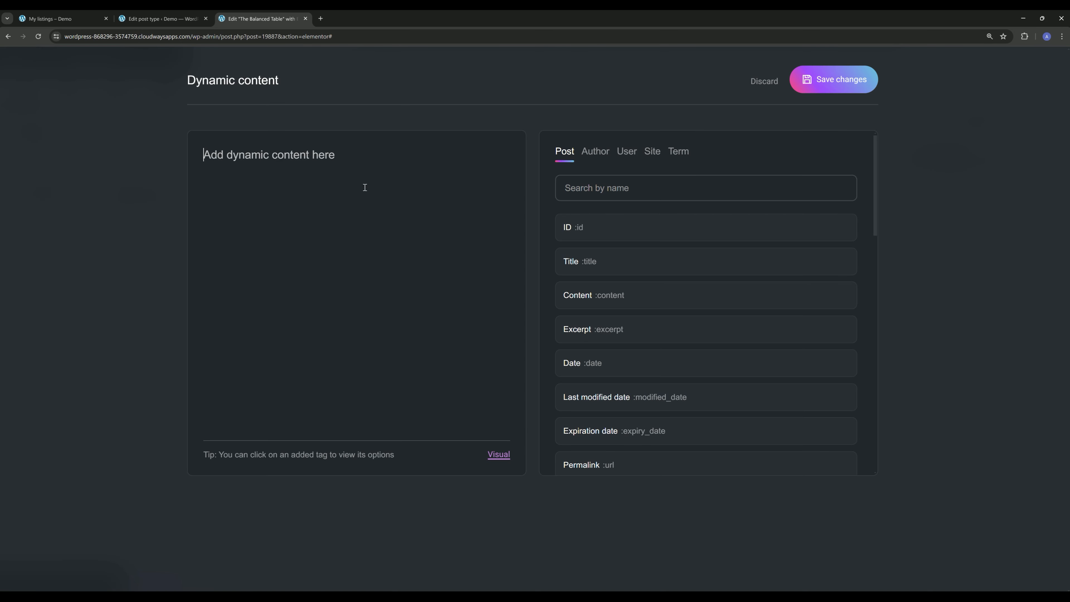
pyautogui.click(619, 192)
pyautogui.write('log')
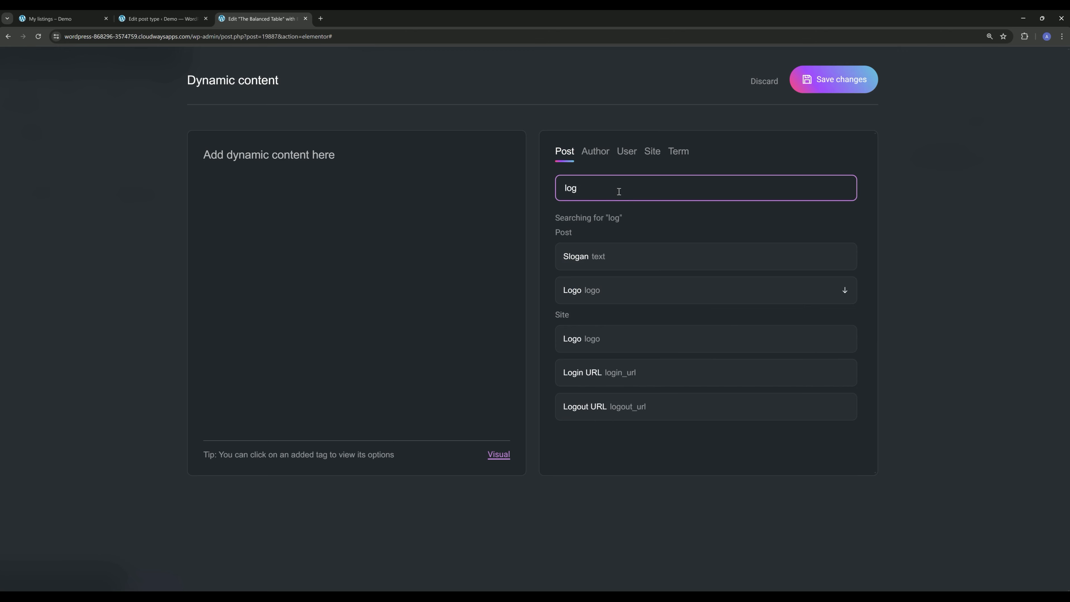
pyautogui.click(617, 291)
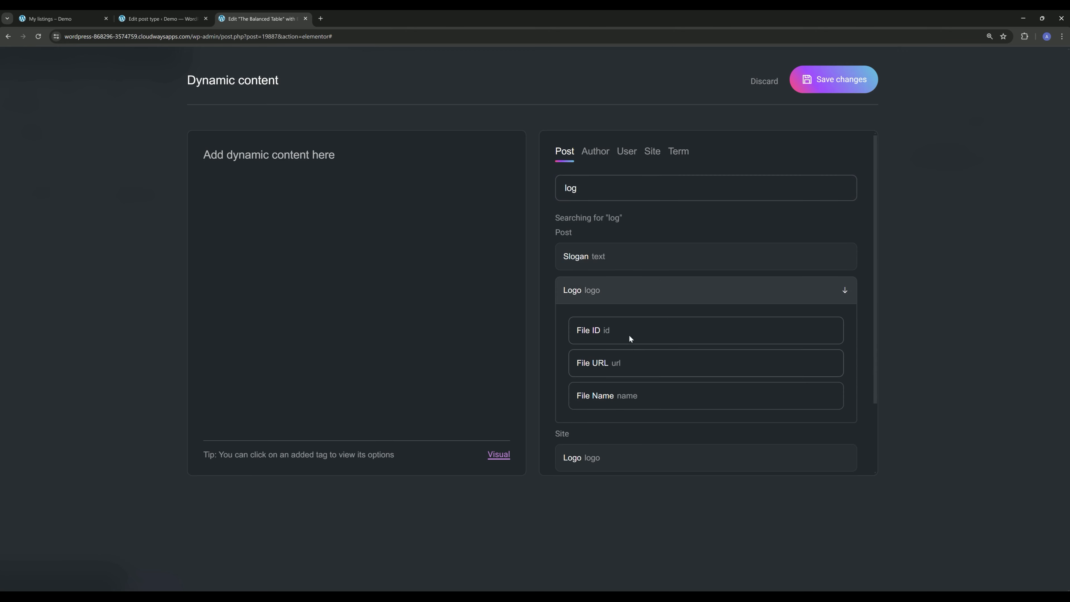
pyautogui.click(623, 333)
pyautogui.click(834, 79)
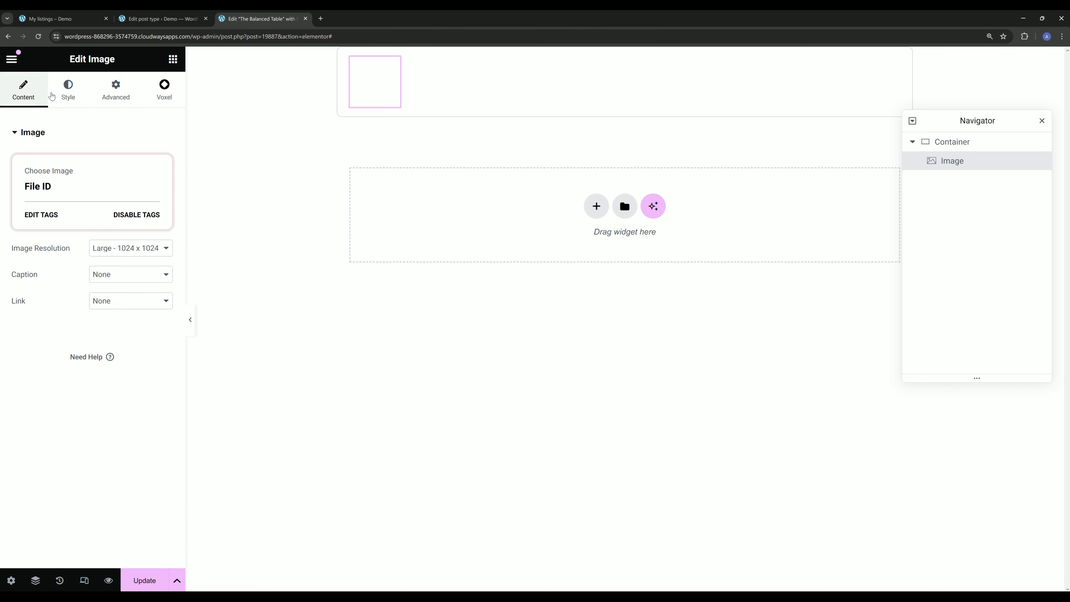
# Add a nested container beside the logo image and set the image's flex size to none.
pyautogui.click(69, 101)
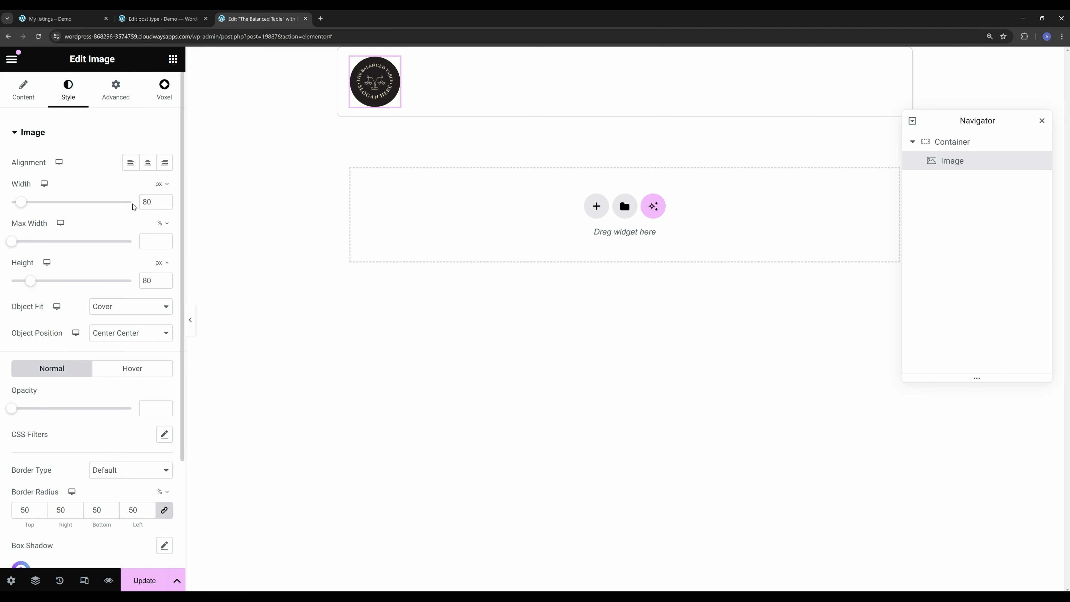
pyautogui.moveTo(43, 202); pyautogui.dragTo(379, 82)
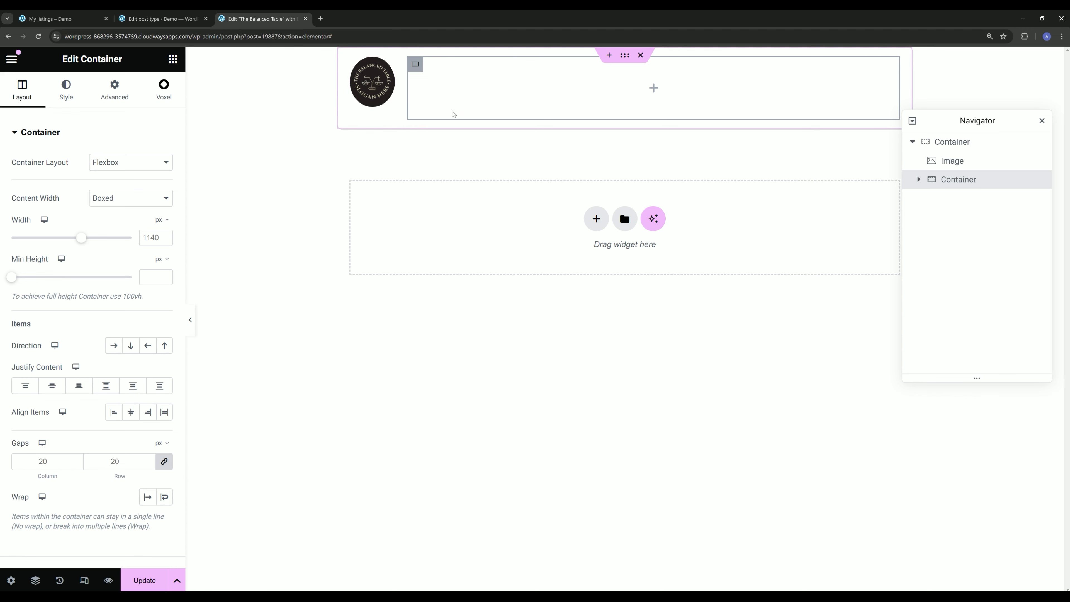
pyautogui.click(997, 168)
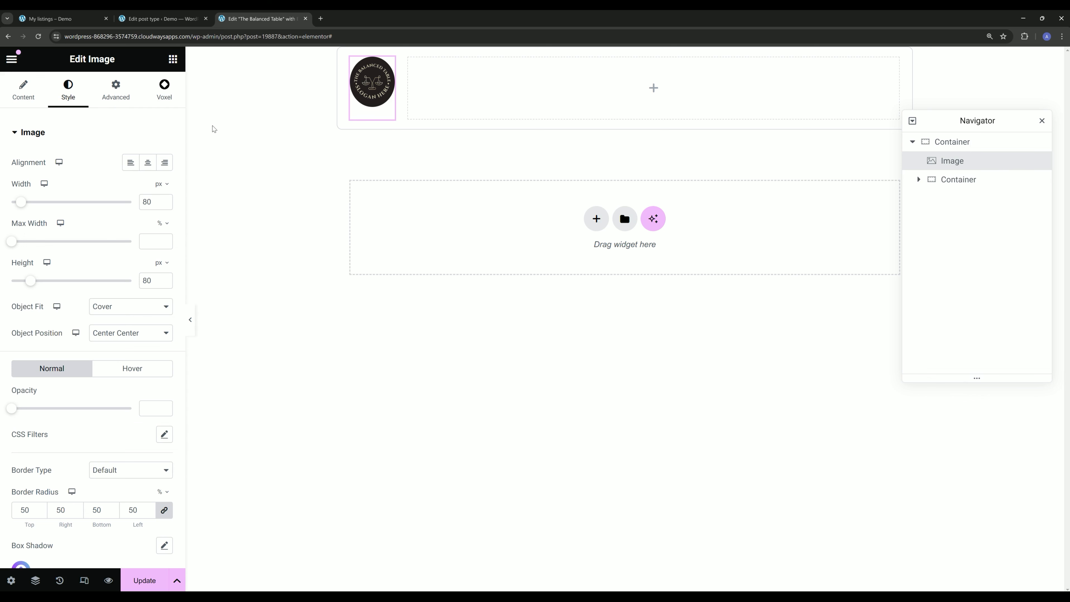
pyautogui.click(116, 89)
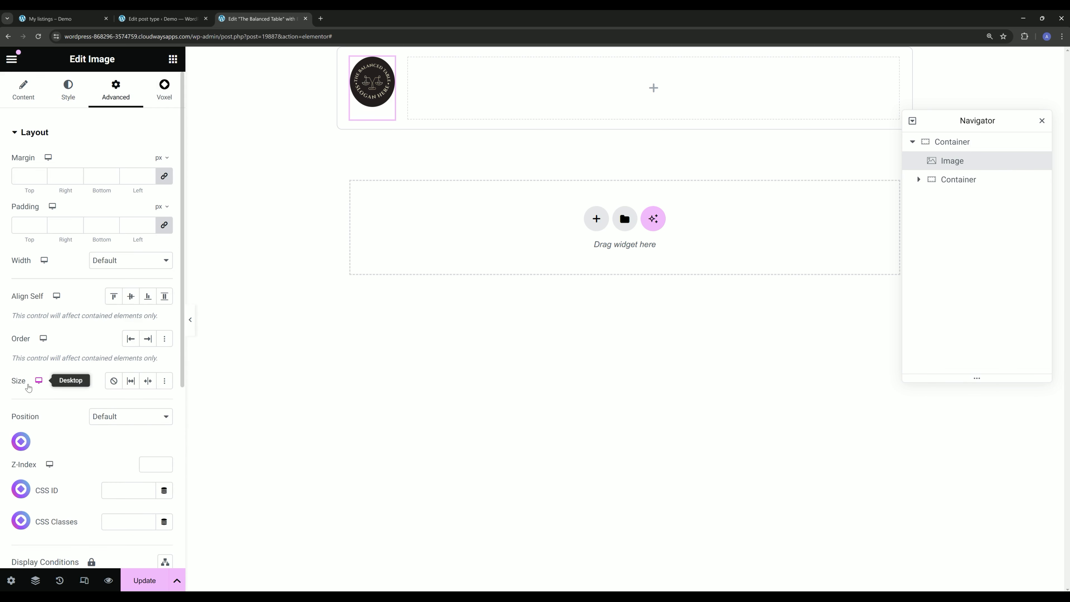
pyautogui.click(113, 381)
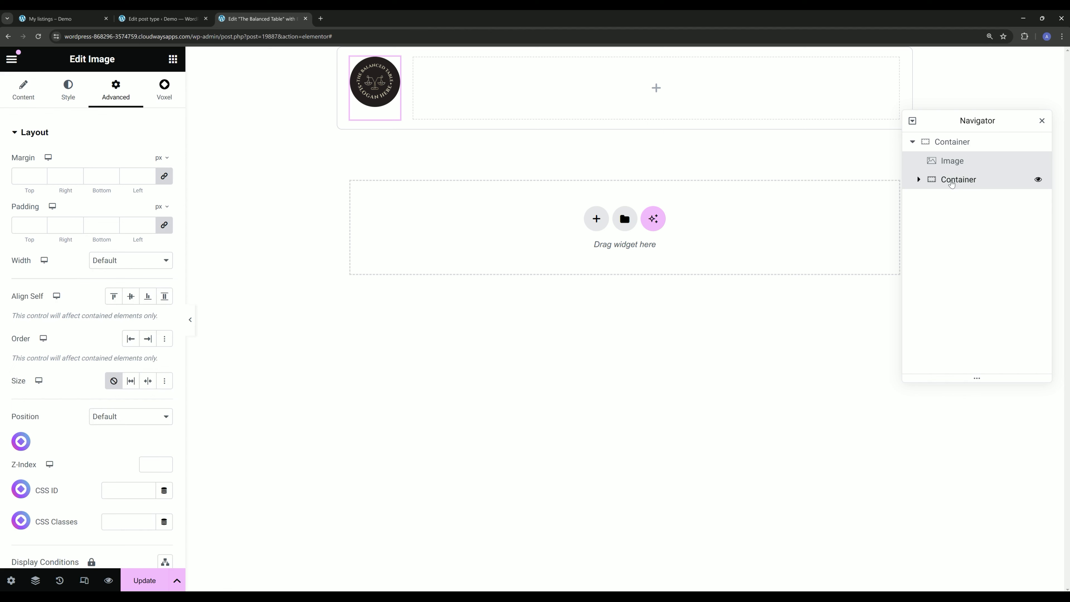
# Add a heading to the nested container and link its text to the post's Title tag.
pyautogui.click(912, 184)
pyautogui.click(919, 180)
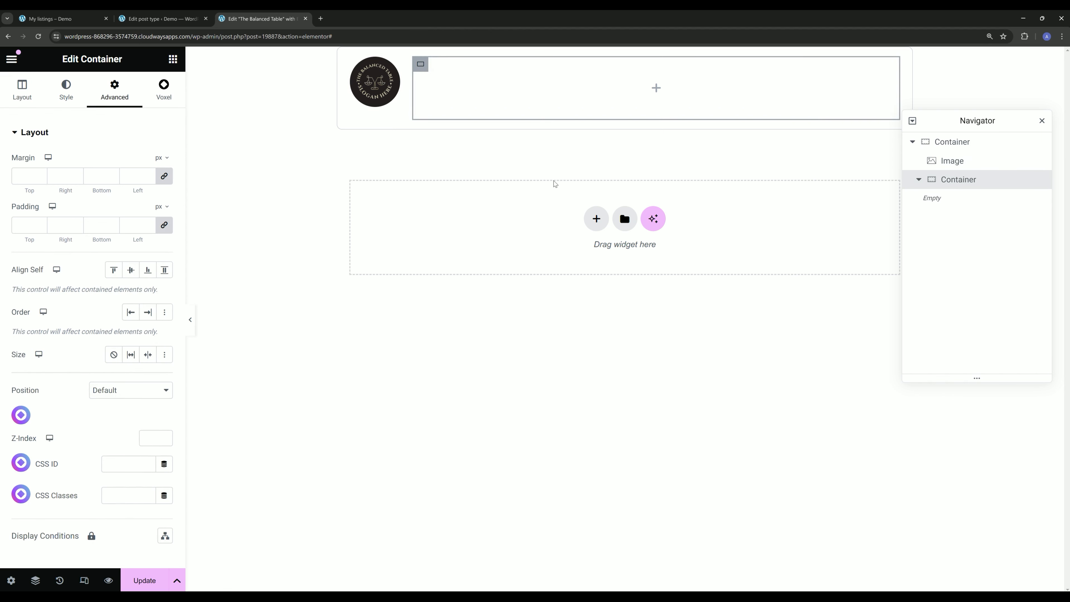
pyautogui.click(174, 62)
pyautogui.moveTo(63, 278); pyautogui.dragTo(552, 110)
pyautogui.click(20, 161)
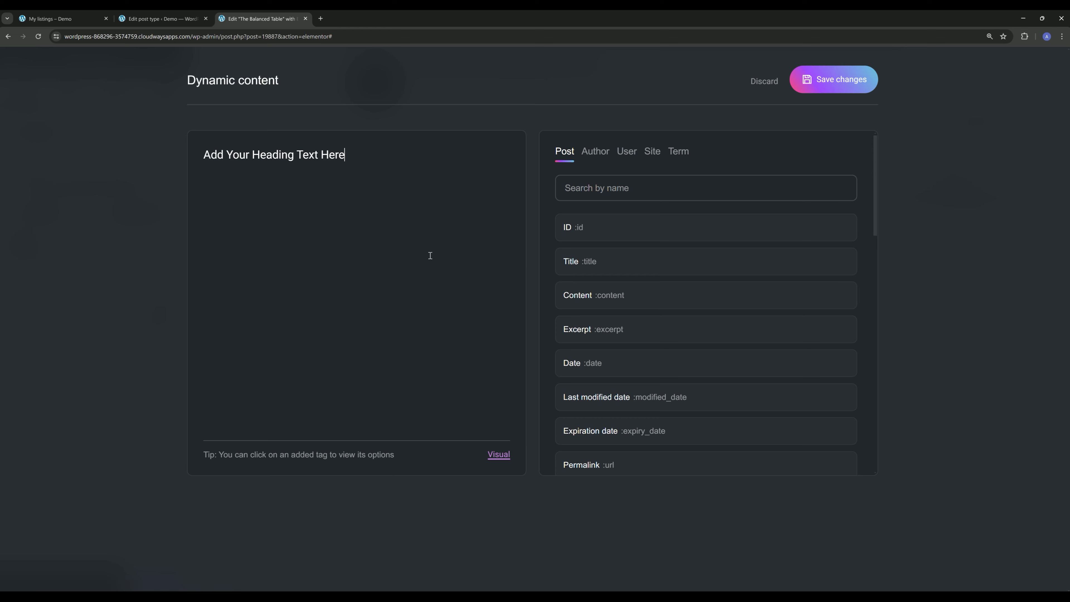
pyautogui.click(620, 264)
pyautogui.click(834, 79)
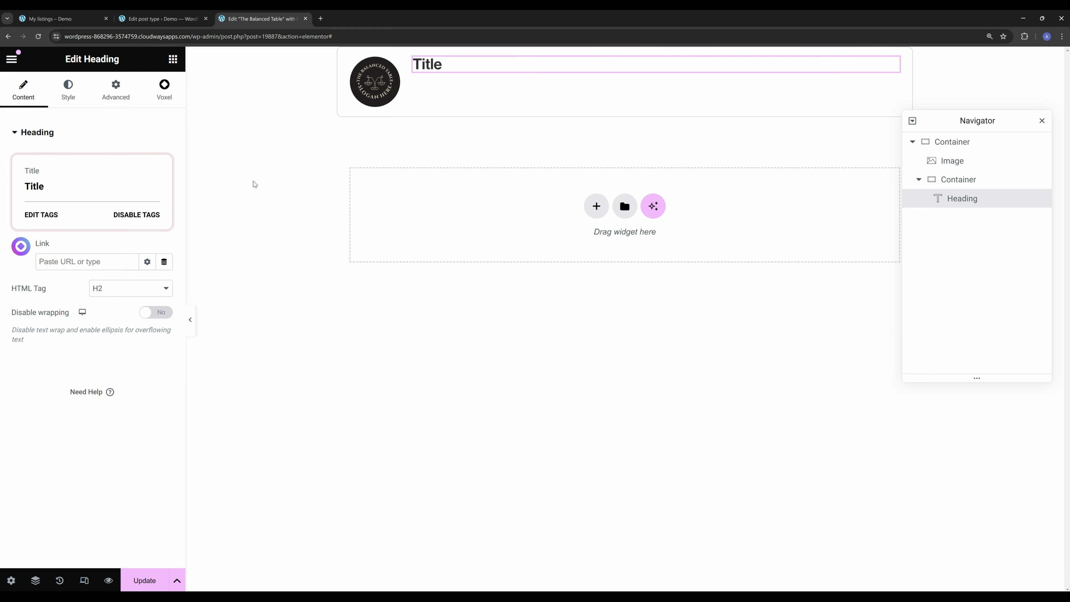
# Duplicate the title heading and set the copy's HTML tag to span.
pyautogui.click(72, 104)
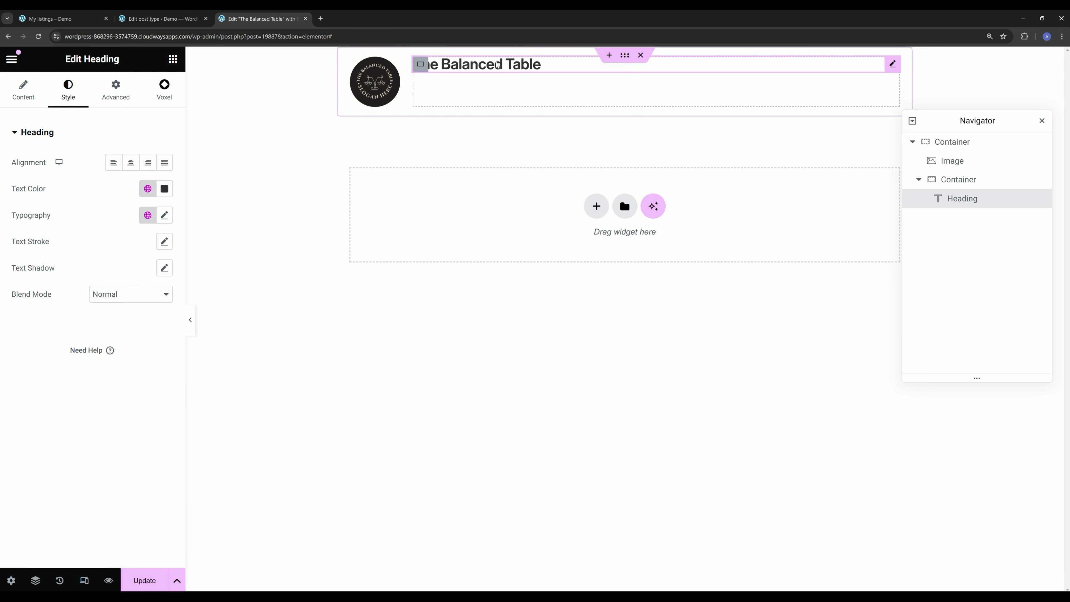
pyautogui.rightClick(483, 71)
pyautogui.click(511, 99)
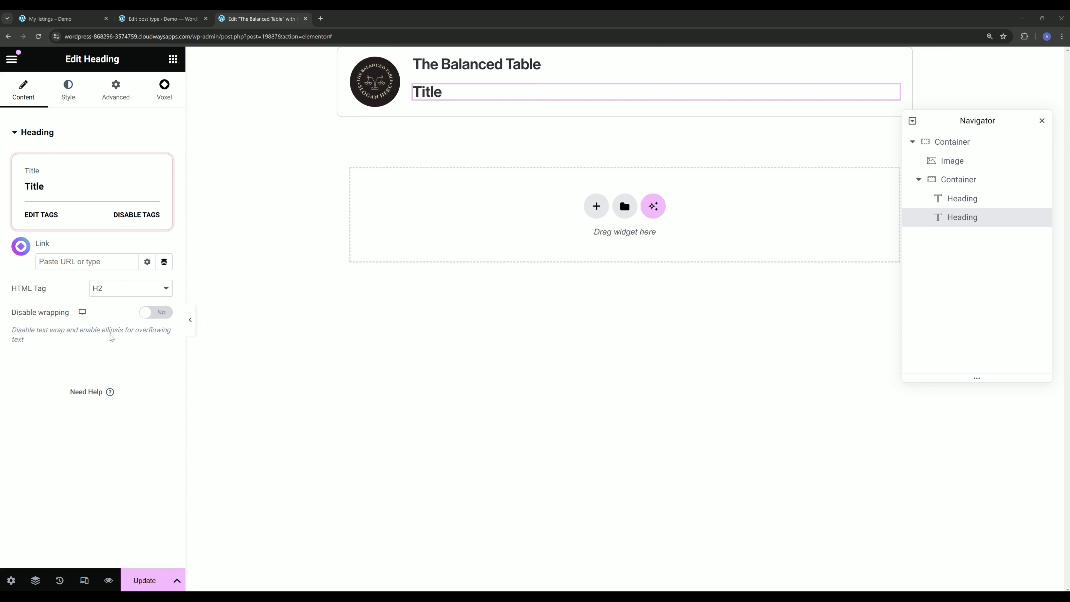
pyautogui.click(103, 293)
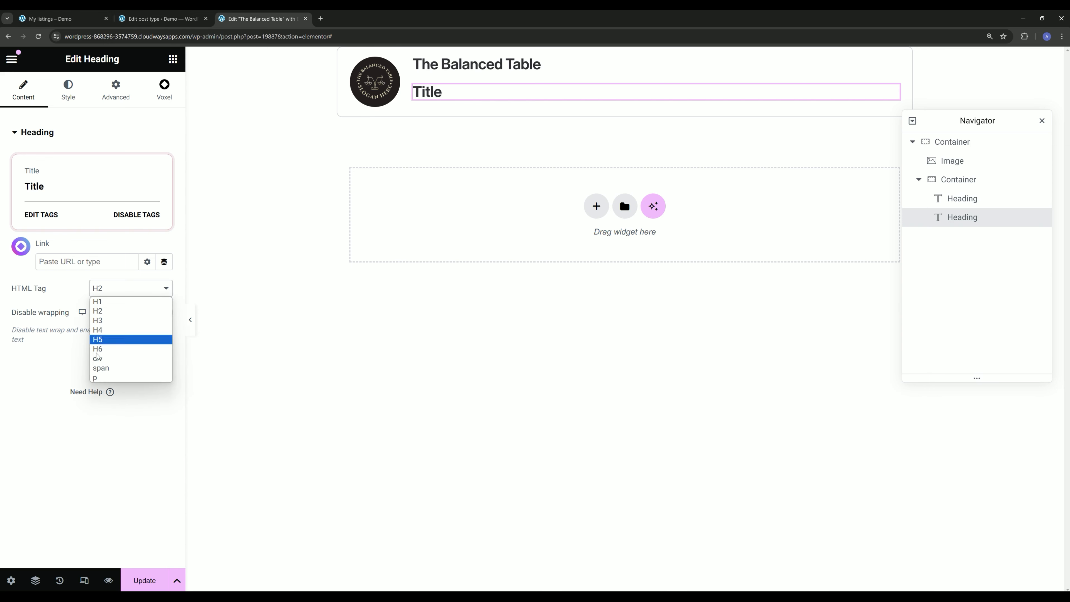
pyautogui.click(104, 369)
# Give the second heading a lighter grey global text color and apply the Text global font to it.
pyautogui.click(80, 92)
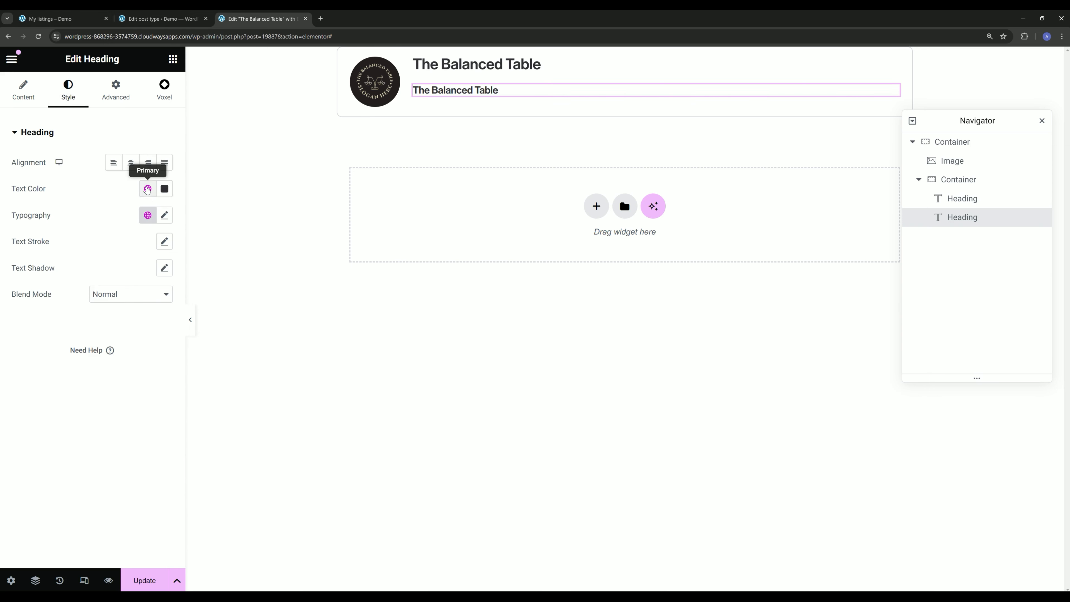
pyautogui.click(147, 188)
pyautogui.click(60, 361)
pyautogui.click(148, 215)
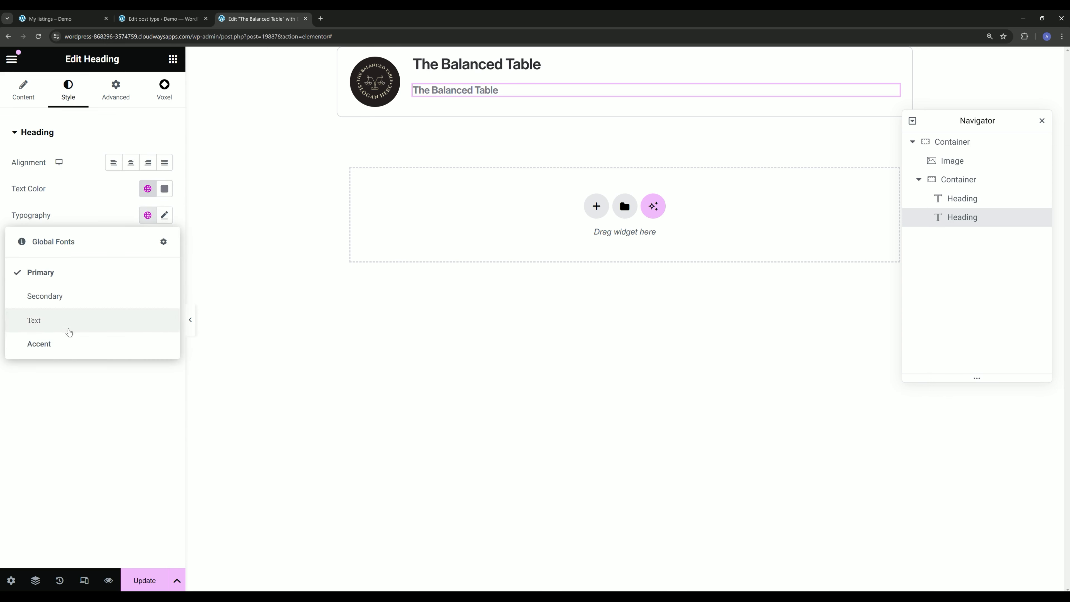
pyautogui.click(60, 320)
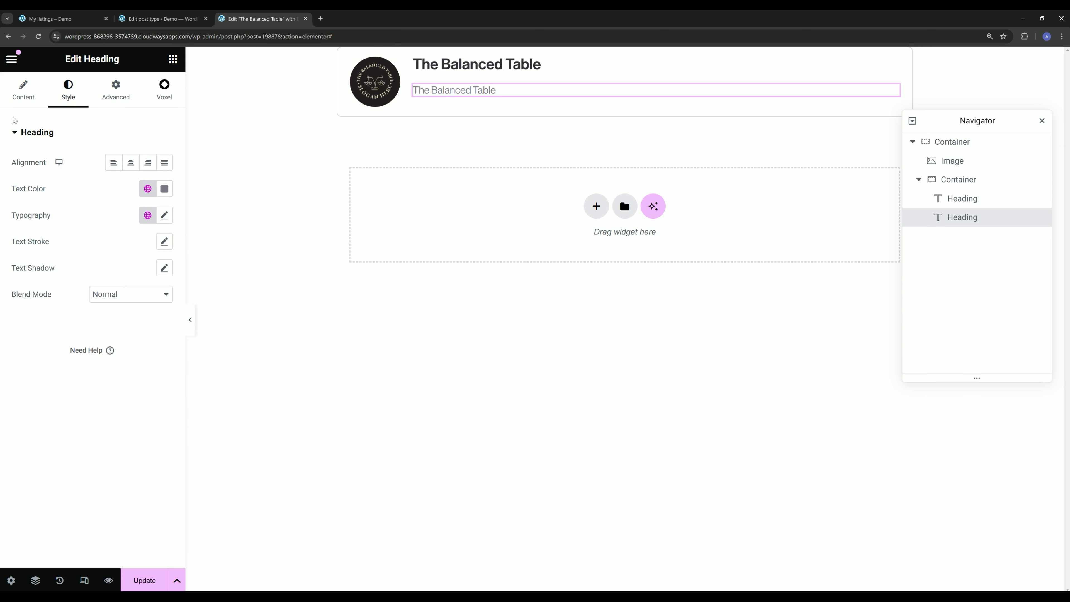
# Replace the second heading's Title tag with the post's Date tag followed by a bullet separator.
pyautogui.click(23, 89)
pyautogui.click(48, 214)
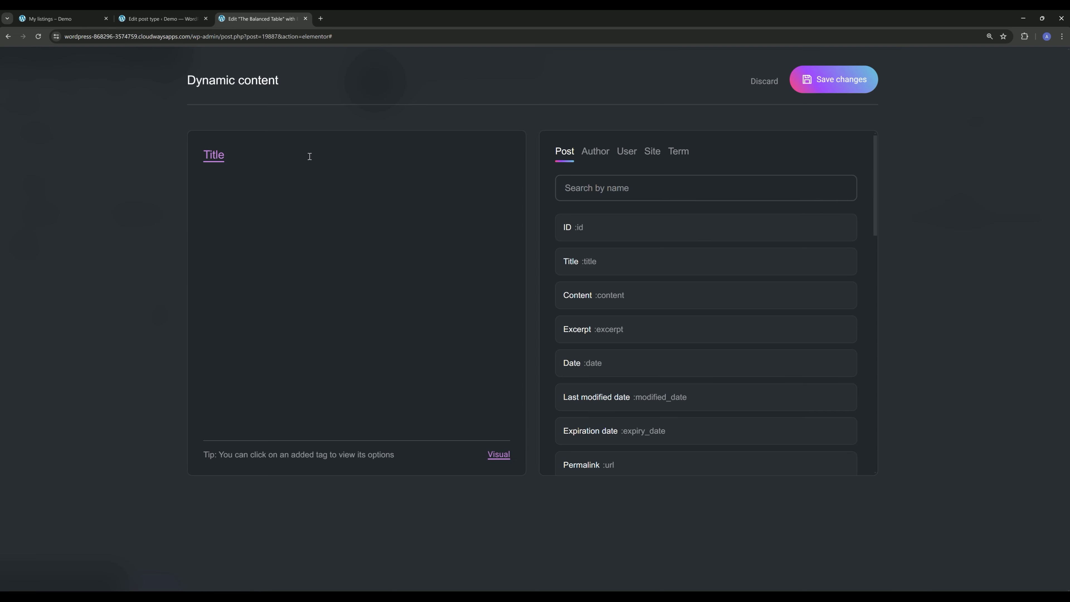
pyautogui.moveTo(310, 159); pyautogui.dragTo(182, 159)
pyautogui.press('BackSpace')
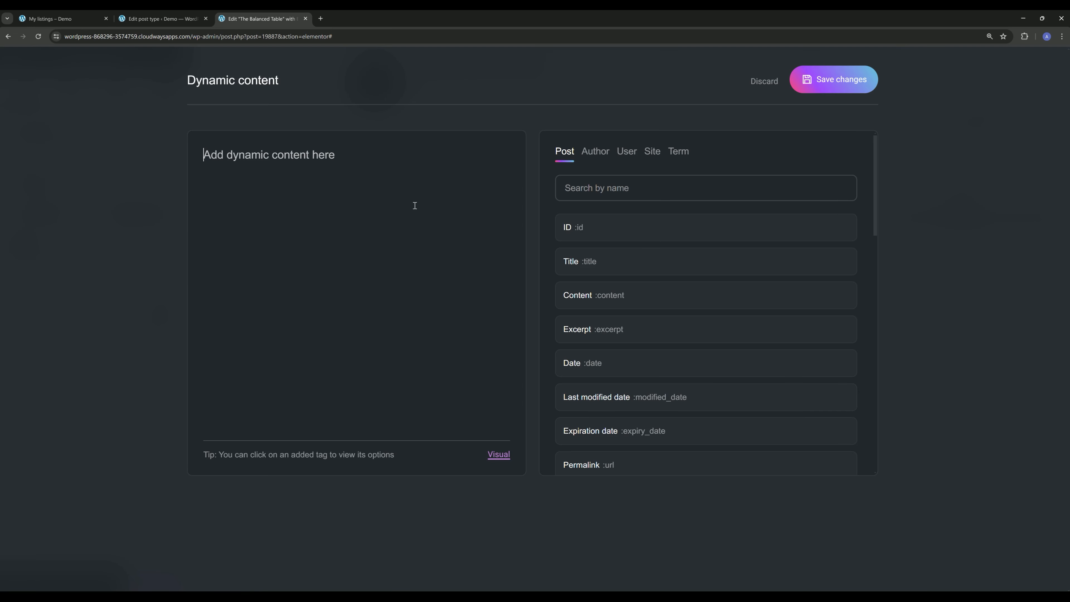
pyautogui.click(605, 191)
pyautogui.click(602, 367)
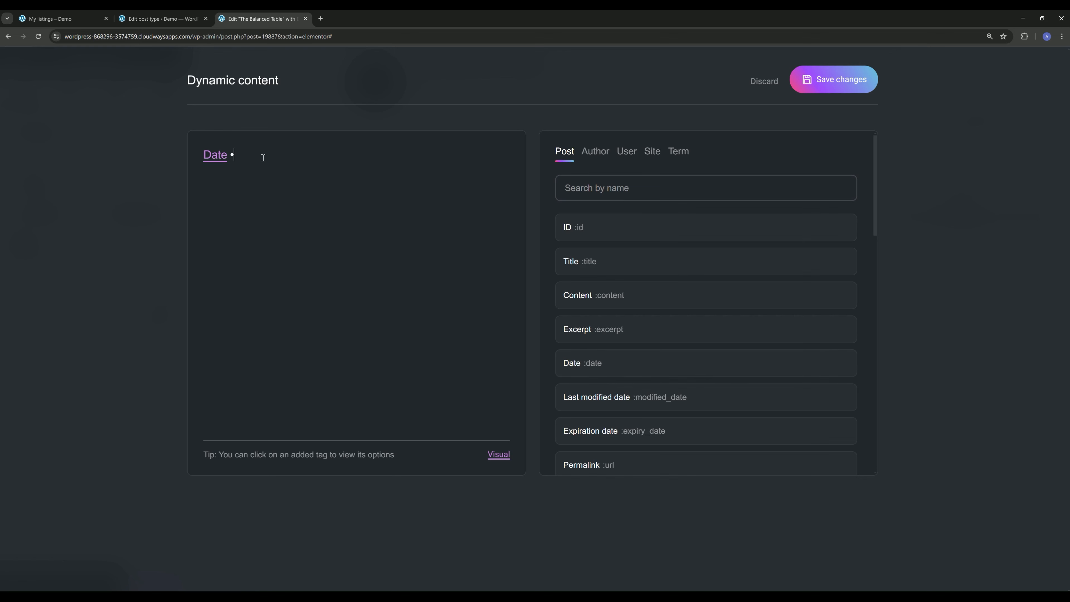
# Add the post's Status Label tag after the bullet and save the heading's dynamic content.
pyautogui.click(626, 185)
pyautogui.write('sta')
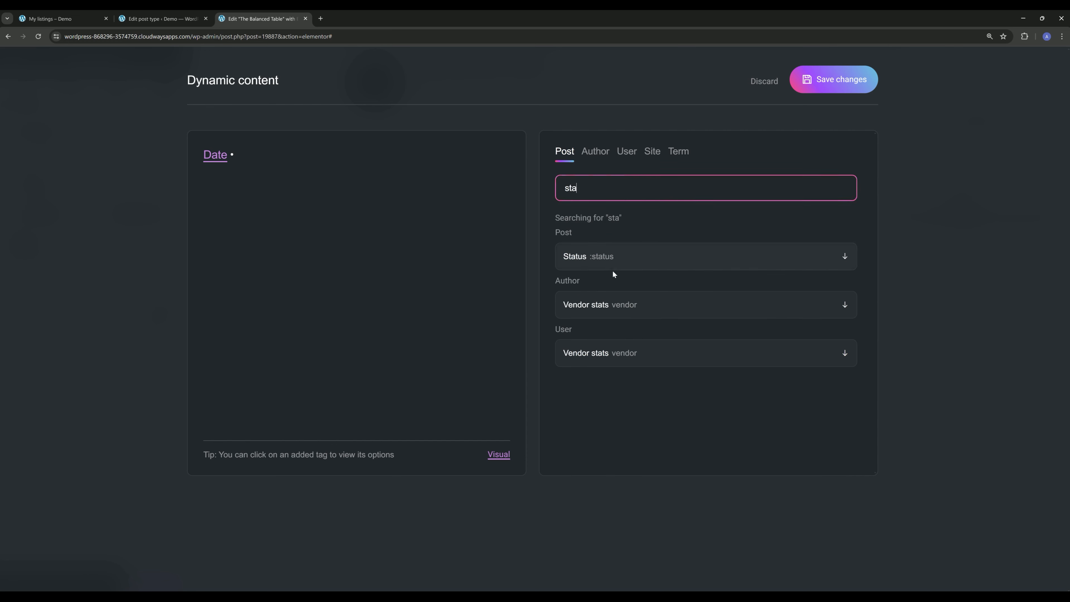
pyautogui.click(610, 264)
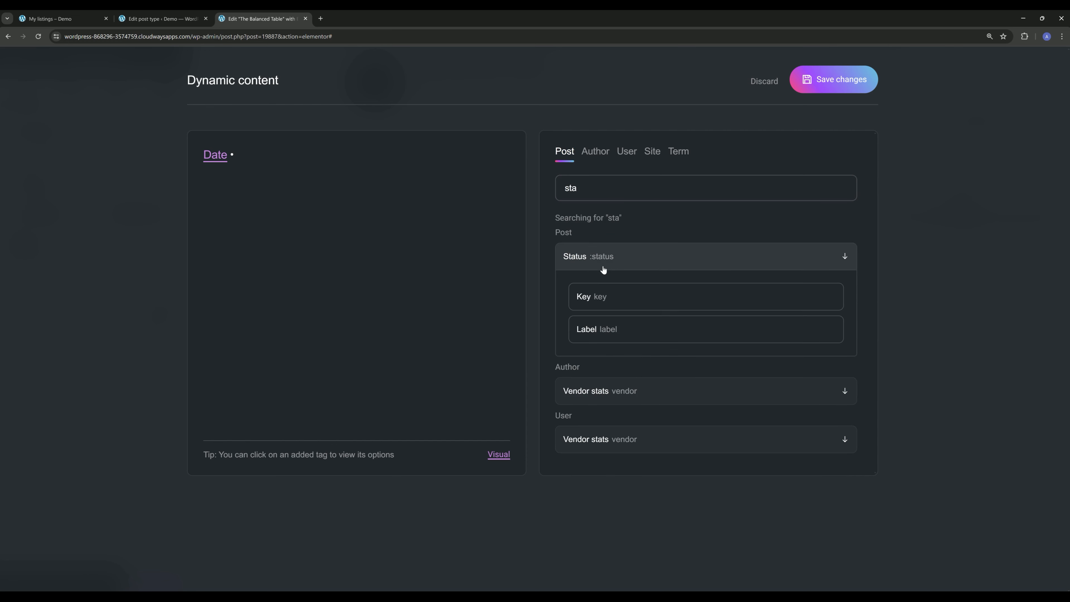
pyautogui.click(591, 325)
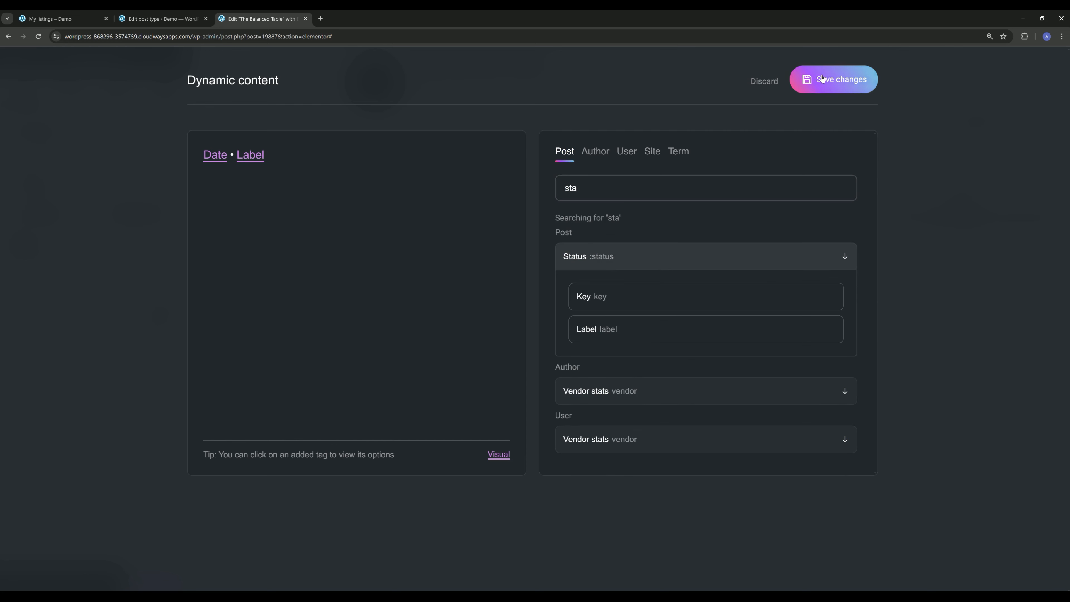
pyautogui.click(832, 79)
pyautogui.click(50, 92)
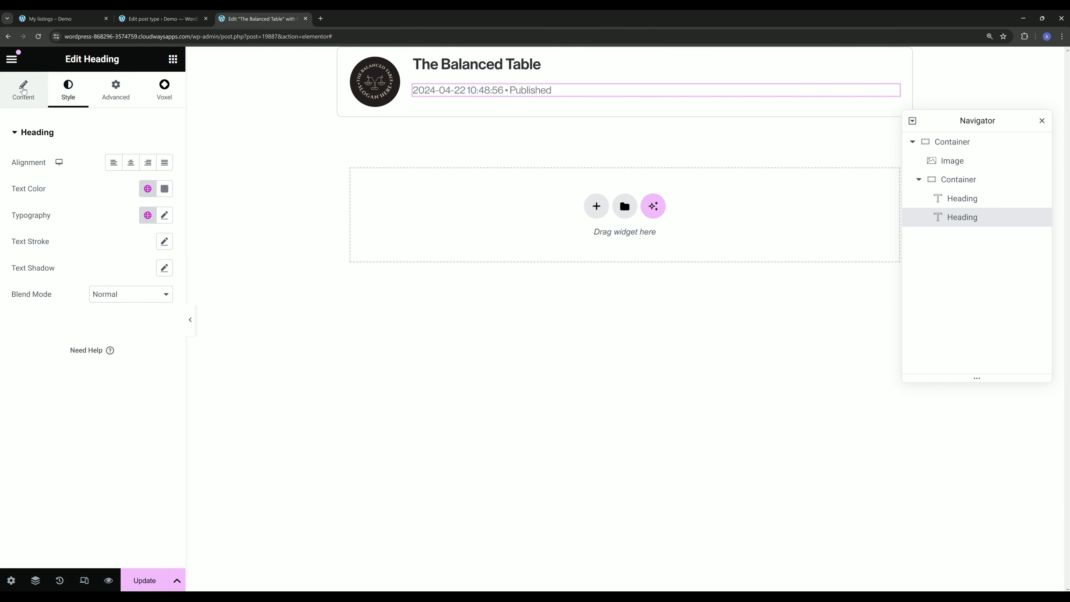
# Add a Date Format modifier to the heading's Date tag and set its format to M j, Y.
pyautogui.click(2, 92)
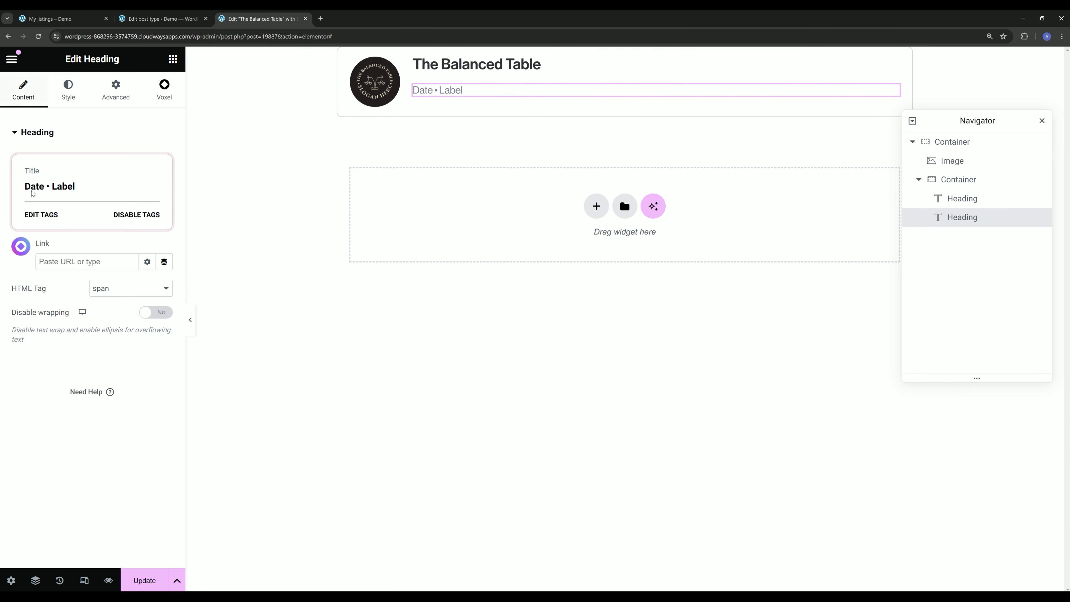
pyautogui.click(40, 213)
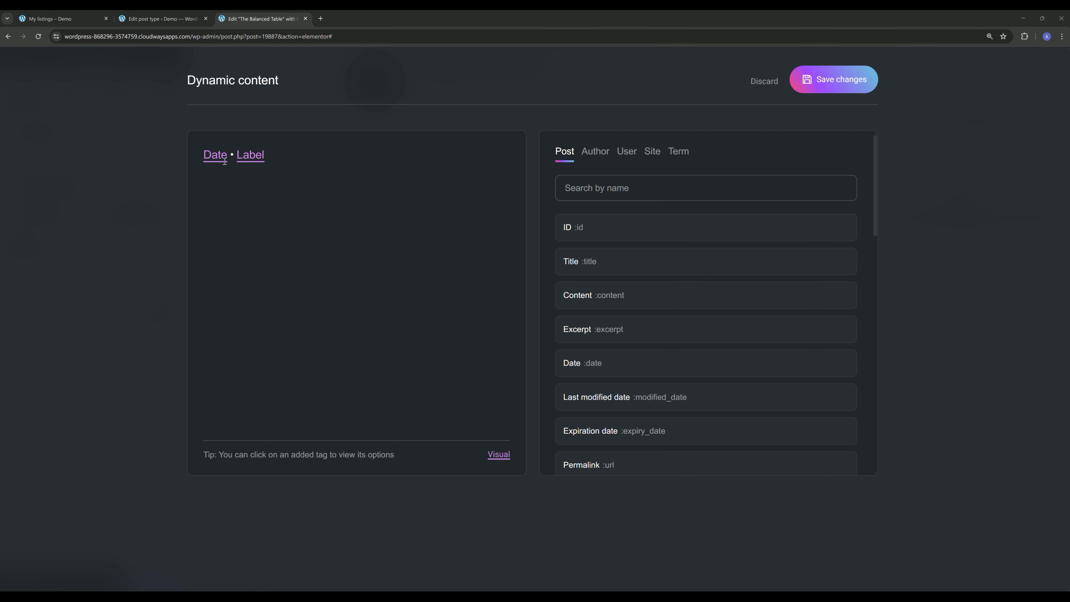
pyautogui.click(214, 158)
pyautogui.click(661, 243)
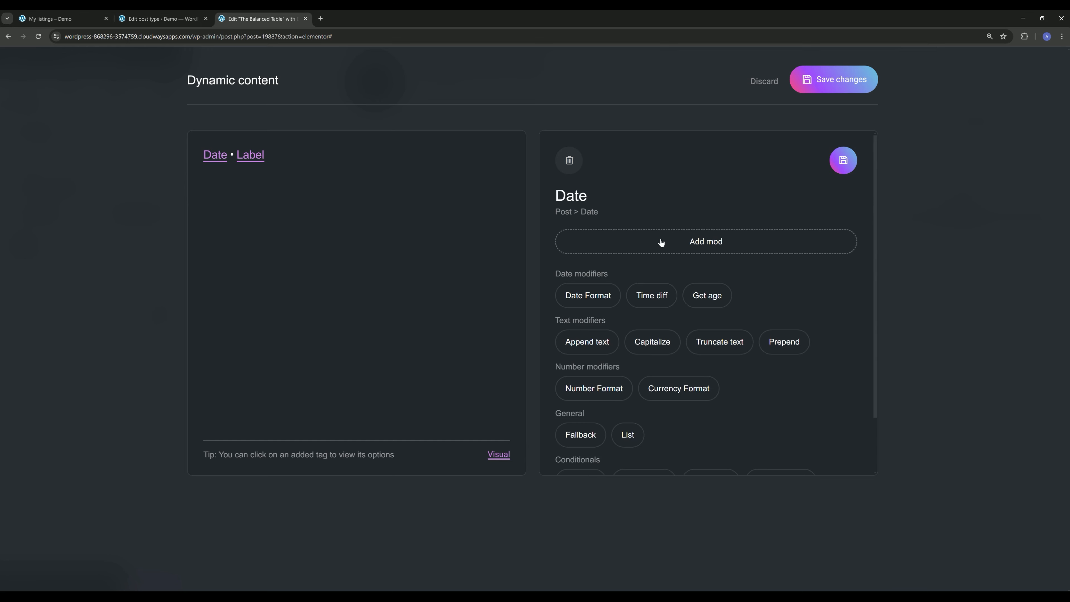
pyautogui.click(589, 294)
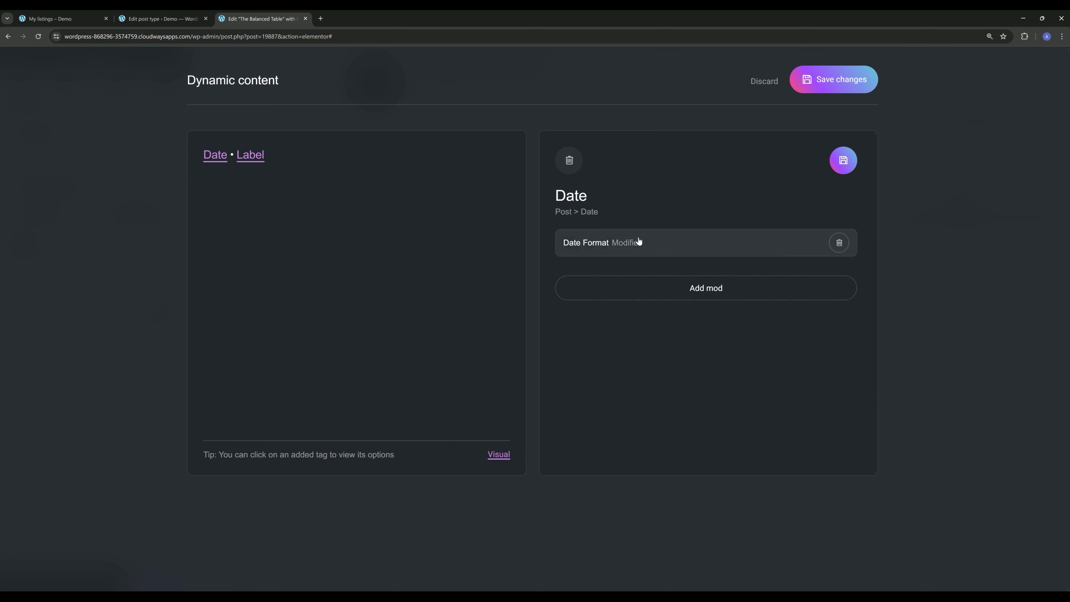
pyautogui.click(640, 243)
pyautogui.click(619, 299)
pyautogui.write('M j, Y')
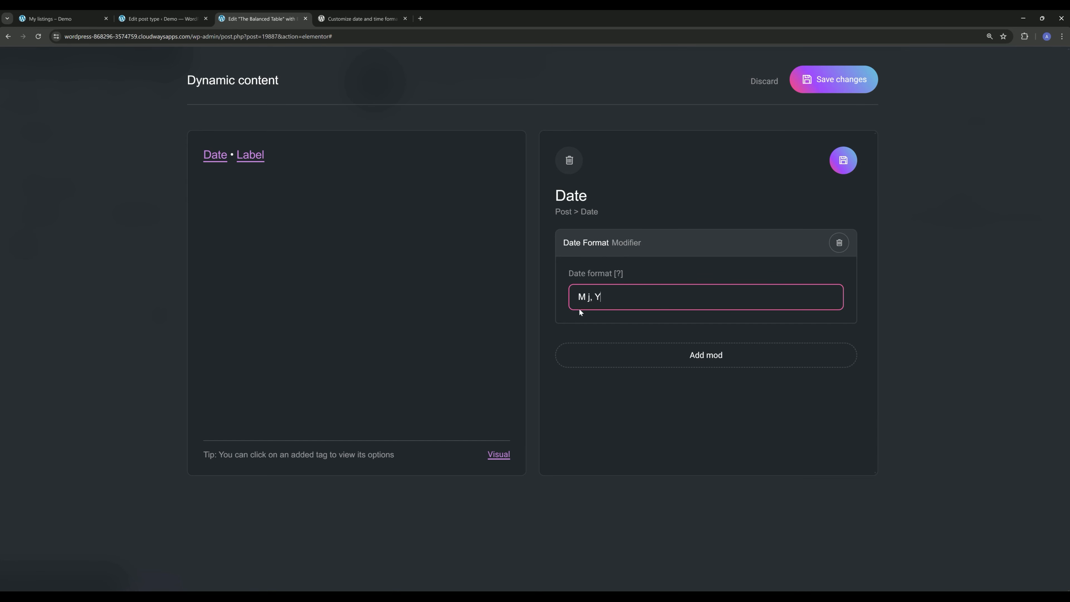
# Find the Format String Examples in the WordPress date and time documentation and copy the F j, Y g:i a string.
pyautogui.click(358, 18)
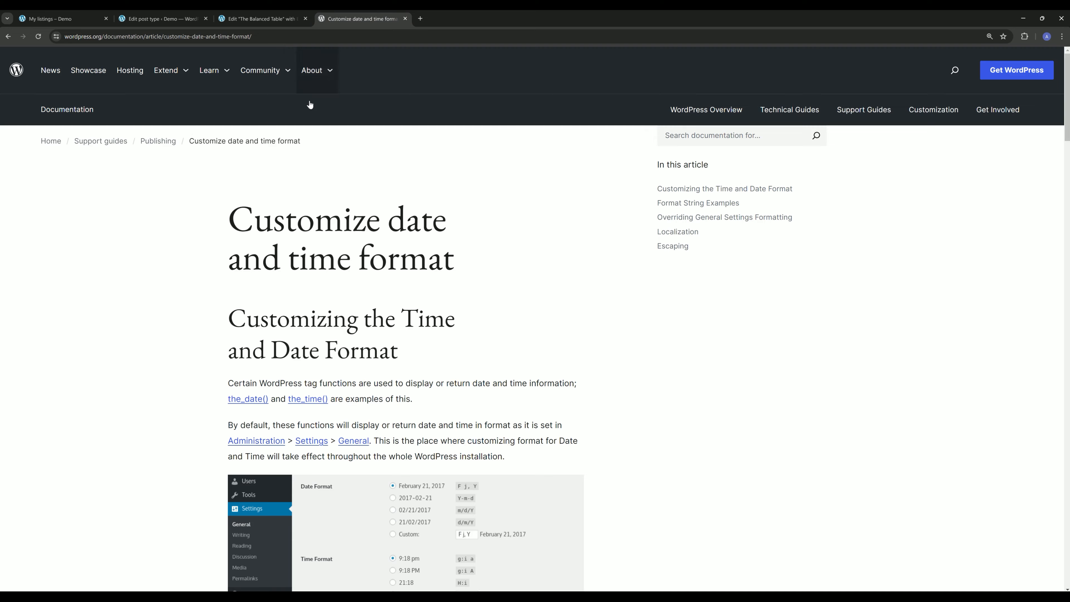
pyautogui.scroll(-15, 175, 338)
pyautogui.scroll(-5, 177, 337)
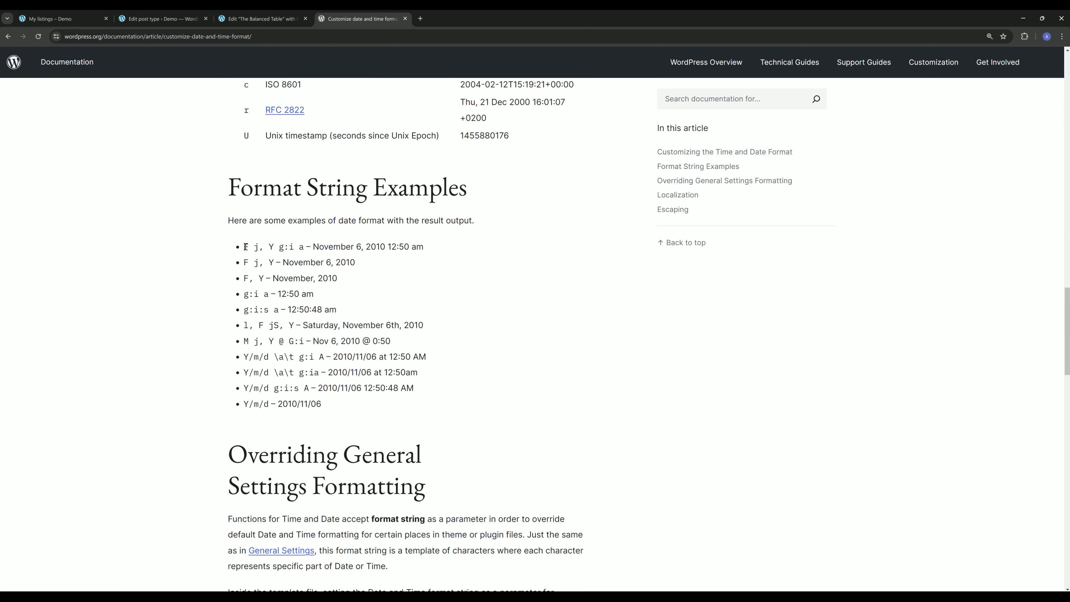
pyautogui.moveTo(245, 247); pyautogui.dragTo(307, 245)
pyautogui.hotkey('ctrl', 'c')
pyautogui.rightClick(290, 245)
pyautogui.click(312, 261)
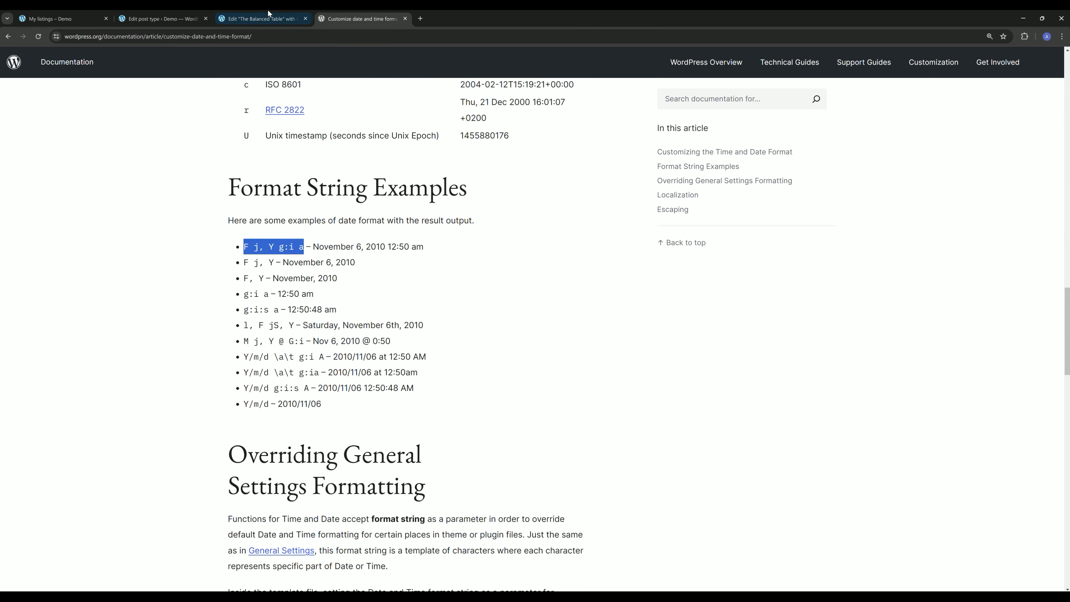
# Try the copied format F j, Y g:i a in the Date Format modifier, and undo the replacement.
pyautogui.click(267, 17)
pyautogui.hotkey('ctrl', 'a')
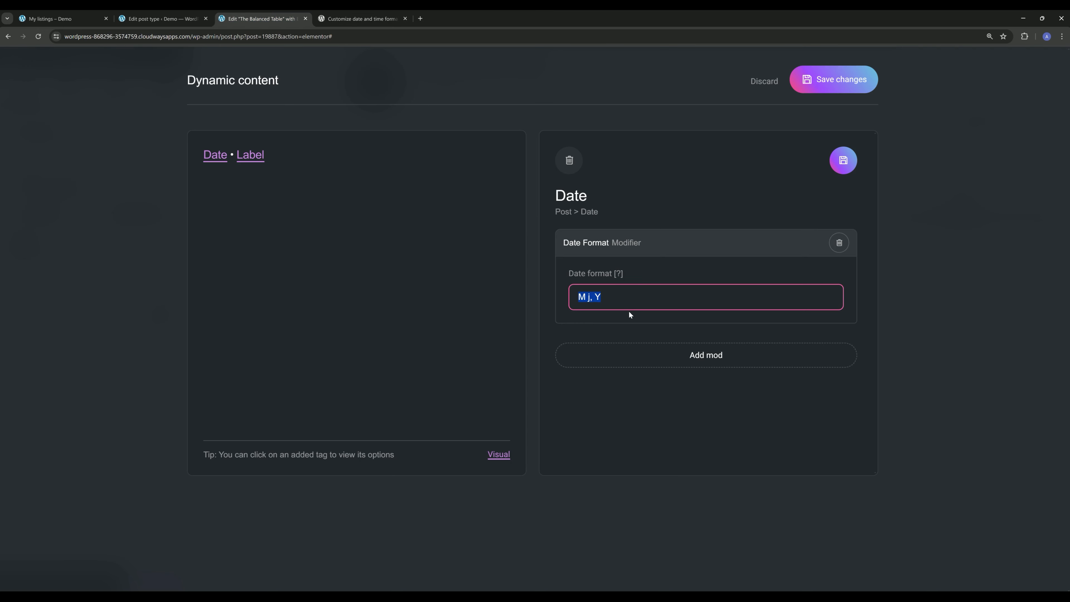
pyautogui.hotkey('ctrl', 'v')
pyautogui.click(367, 18)
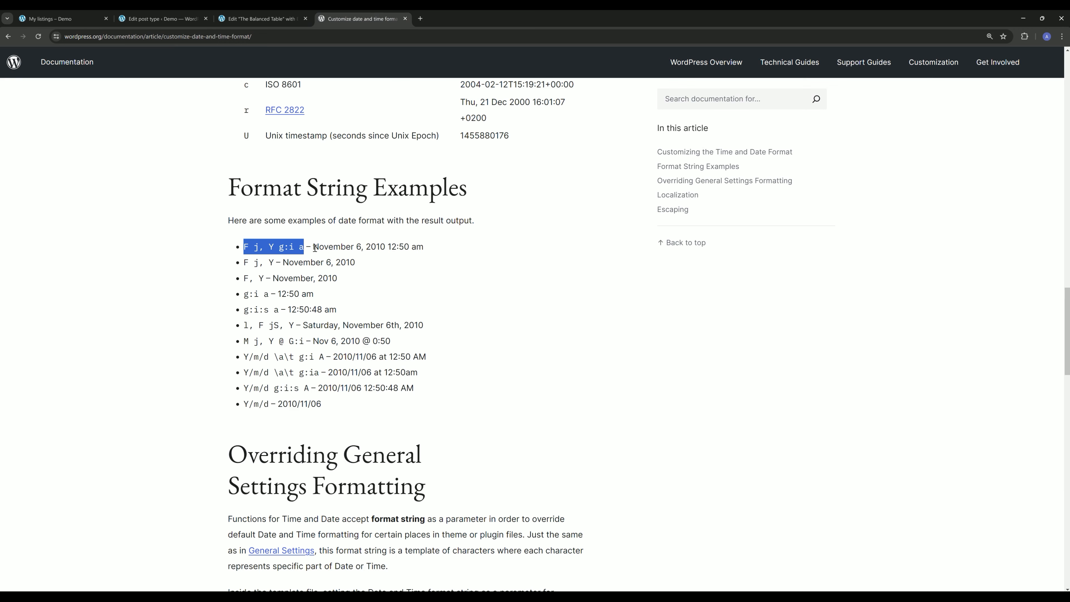
pyautogui.hotkey('ctrl', 'shift', 'Tab')
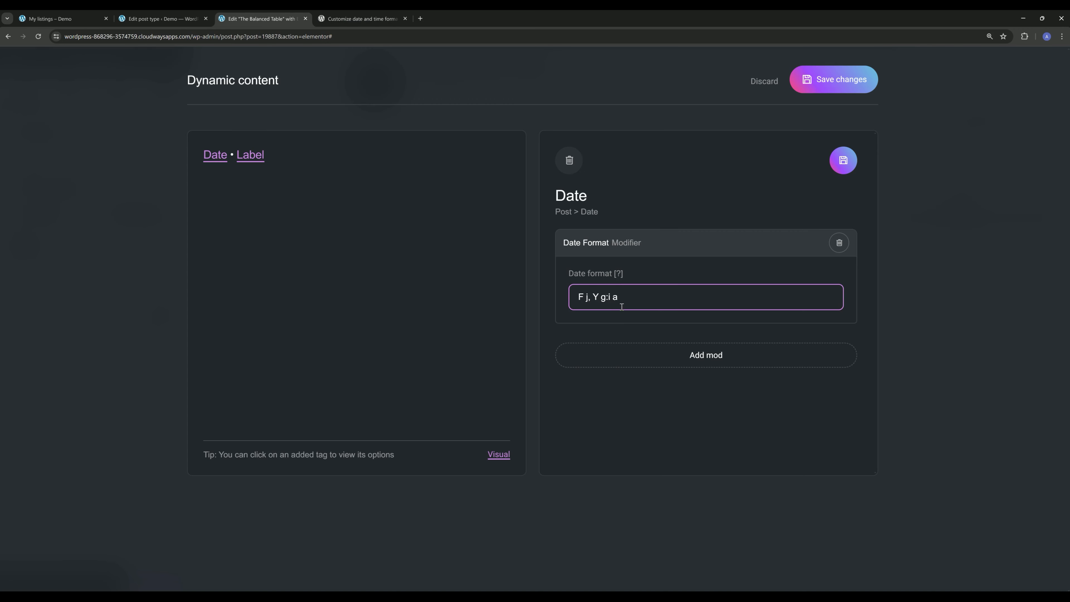
pyautogui.hotkey('ctrl', 'z')
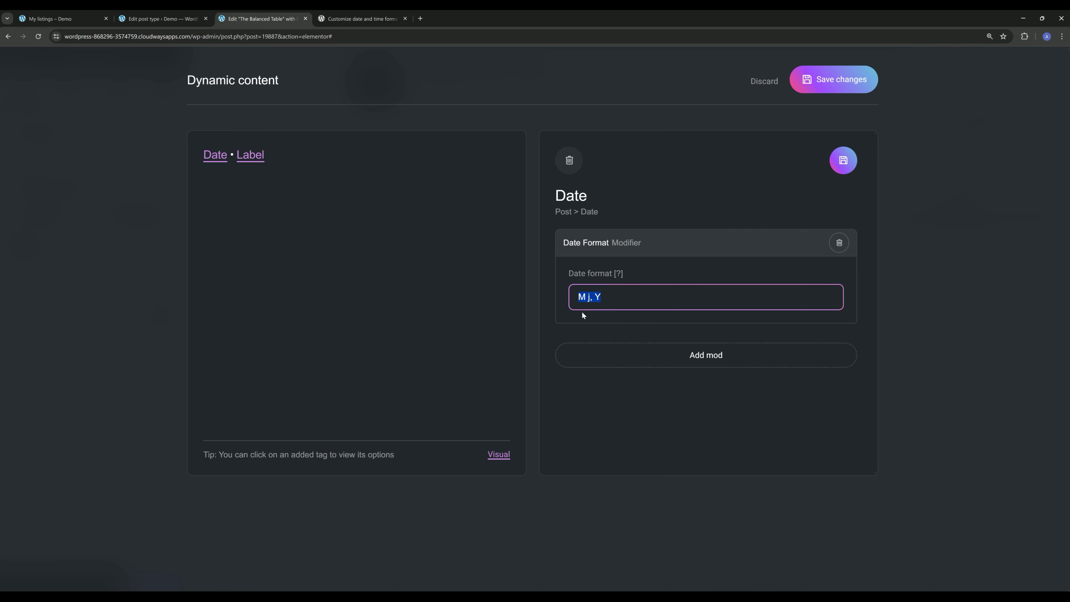
# Apply the Date tag's modifier settings and save the second heading's dynamic content.
pyautogui.click(840, 170)
pyautogui.click(834, 79)
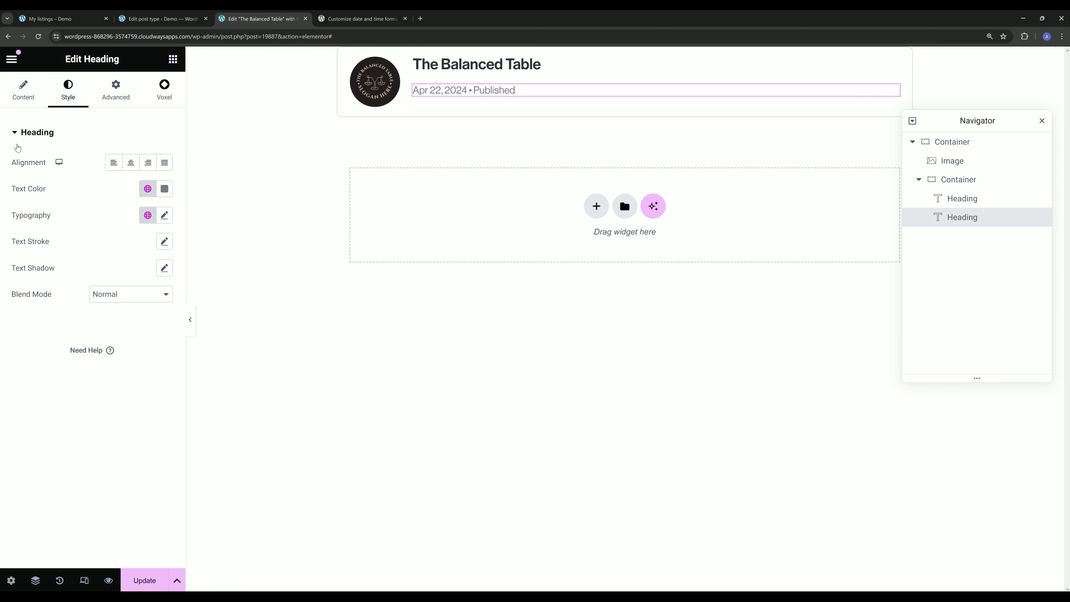
pyautogui.click(23, 90)
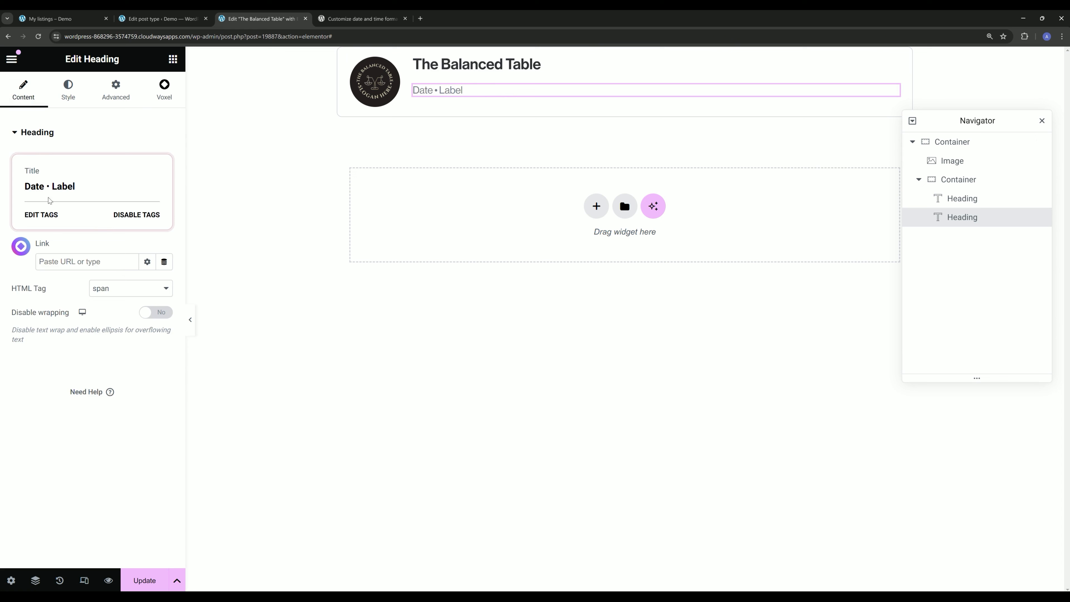
# Set the nested container's gaps to 5 px and justify its content to the center.
pyautogui.click(22, 89)
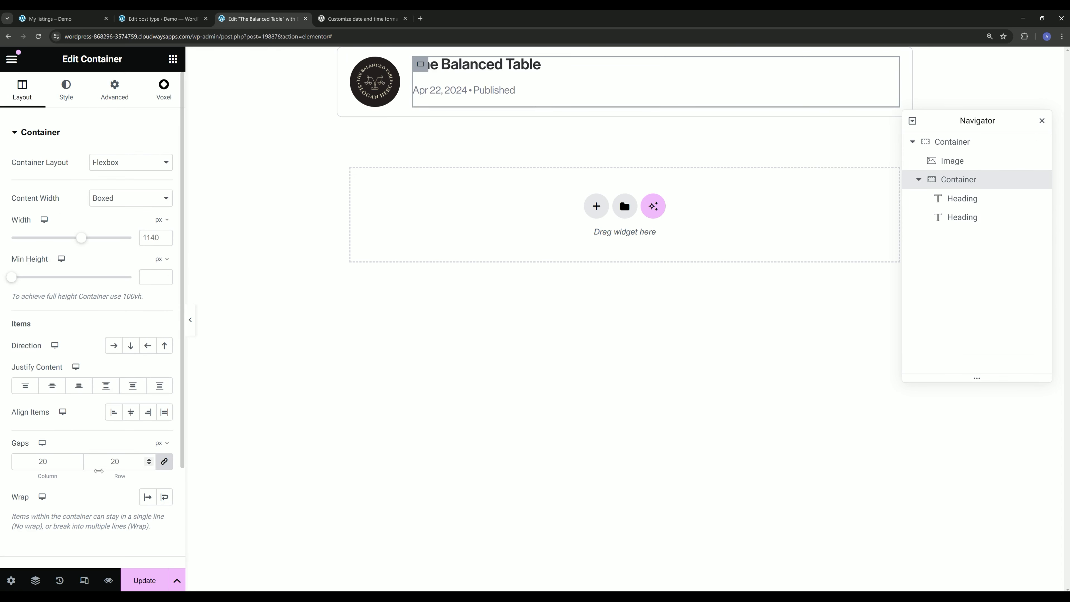
pyautogui.write('5')
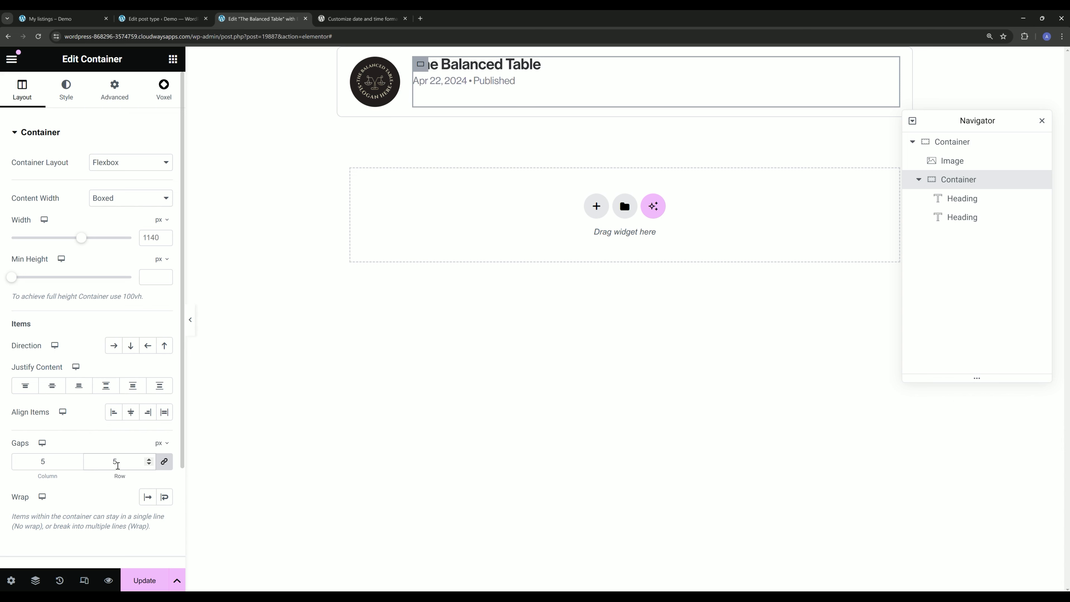
pyautogui.click(53, 387)
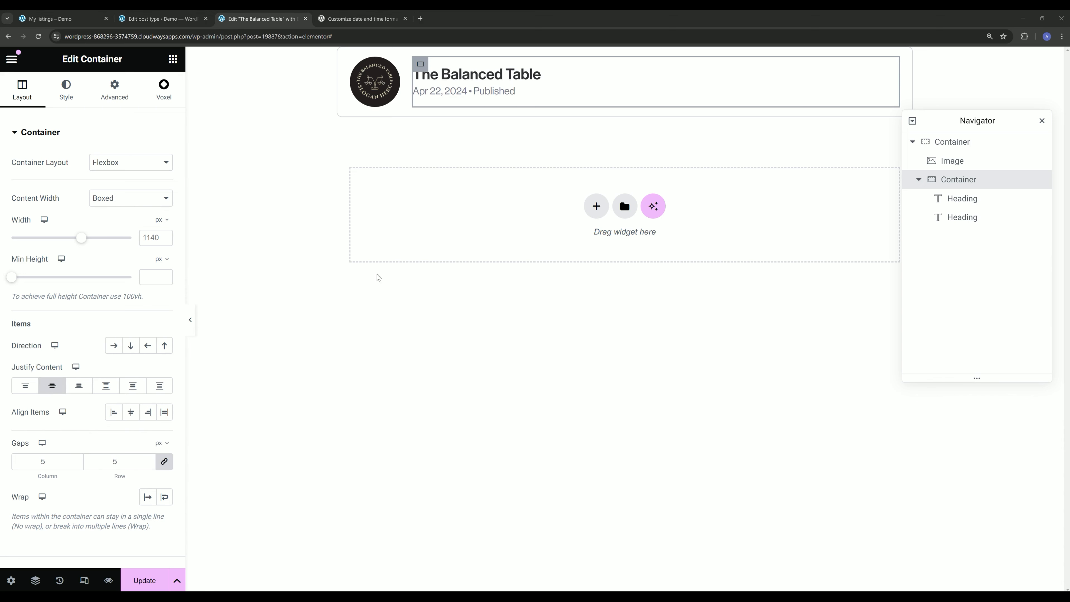
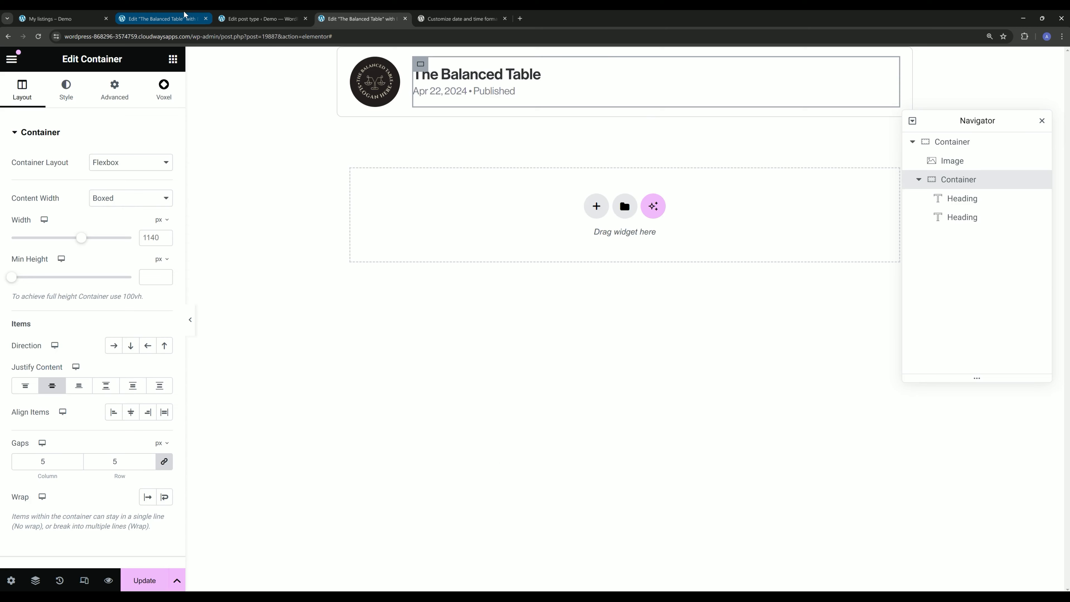
# Copy the Actions (VX) widget from the single place template and paste it into the preview card's outer container.
pyautogui.click(160, 19)
pyautogui.rightClick(960, 433)
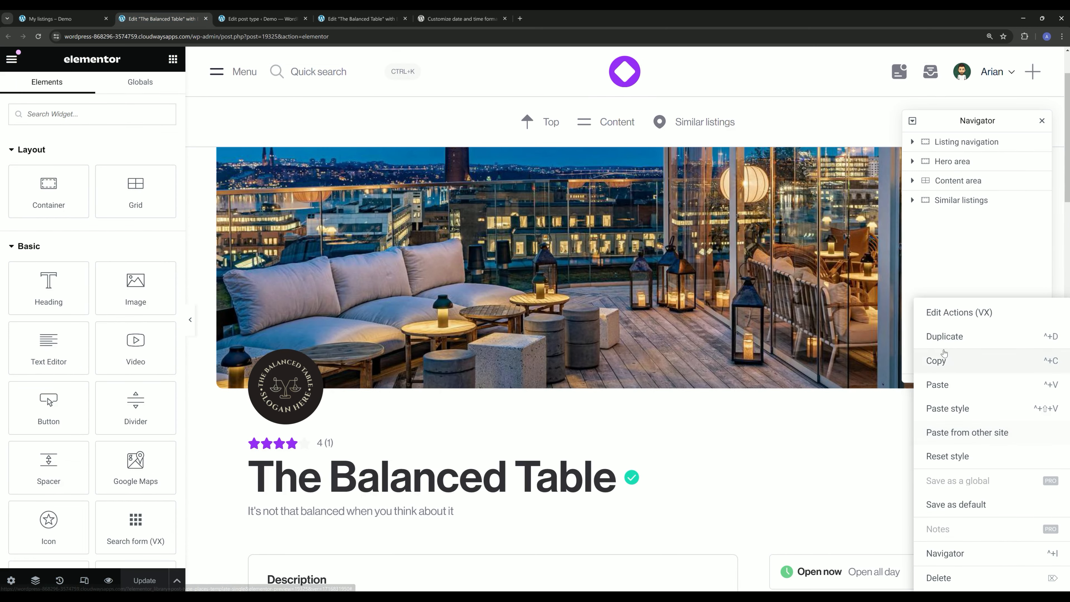
pyautogui.click(945, 362)
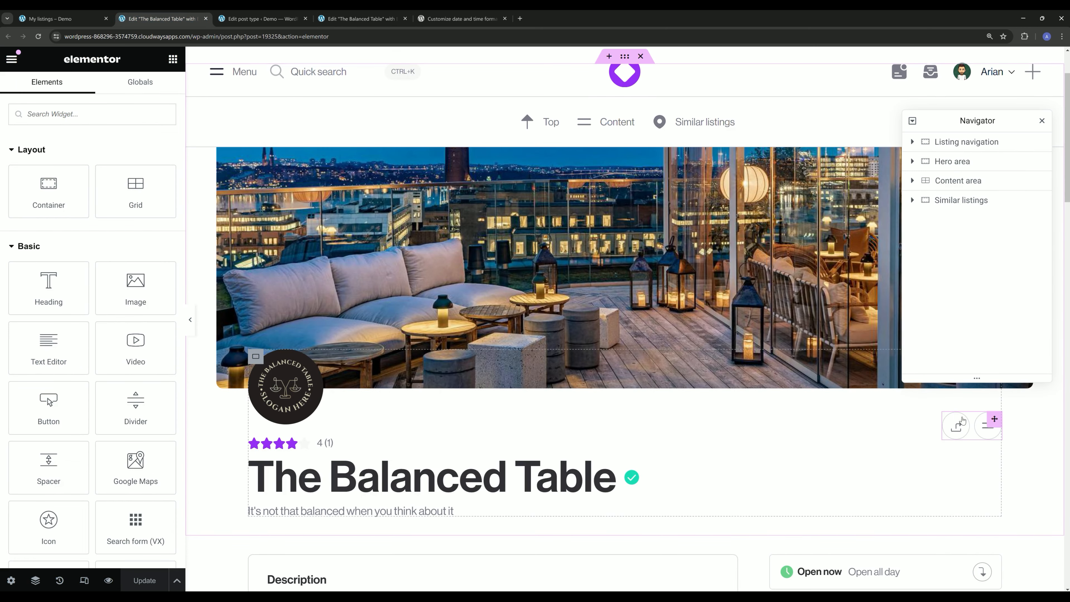
pyautogui.click(338, 15)
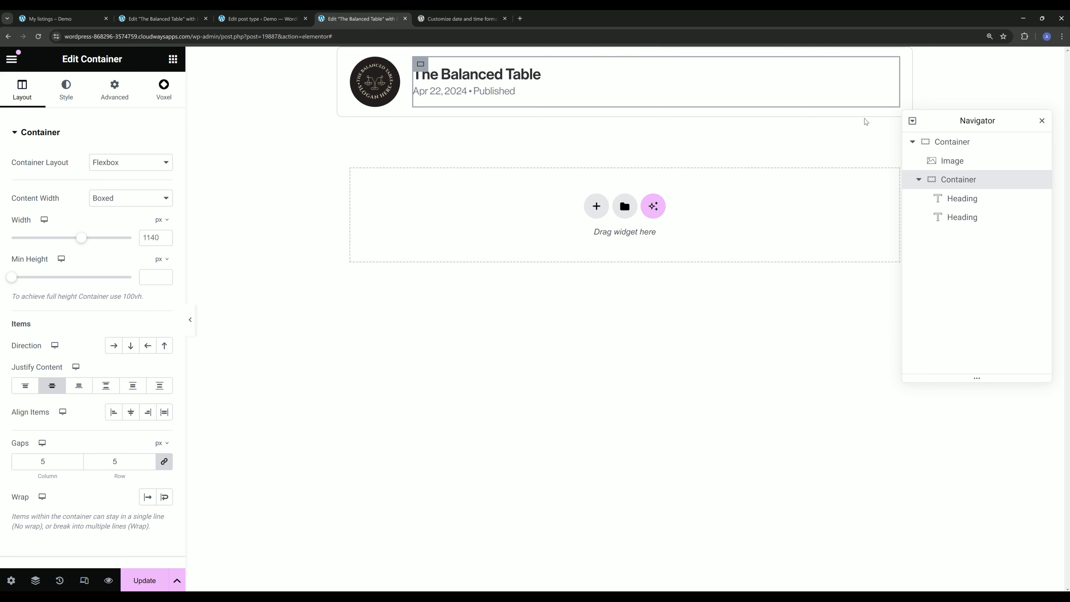
pyautogui.click(918, 179)
pyautogui.rightClick(943, 143)
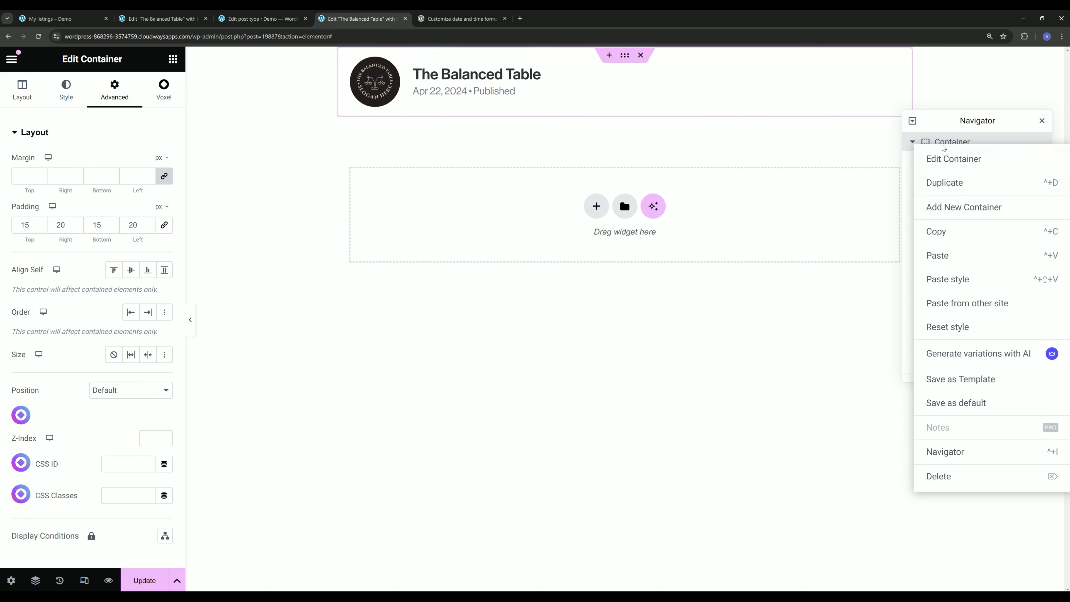
pyautogui.click(956, 256)
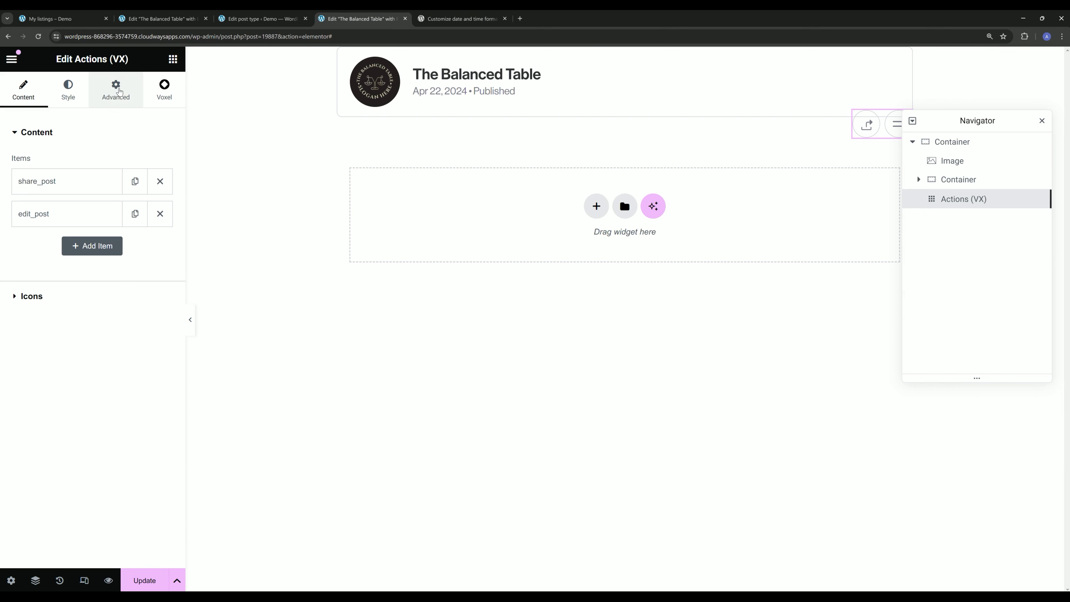
# Set the pasted Actions (VX) widget's position to Default.
pyautogui.click(115, 89)
pyautogui.click(111, 497)
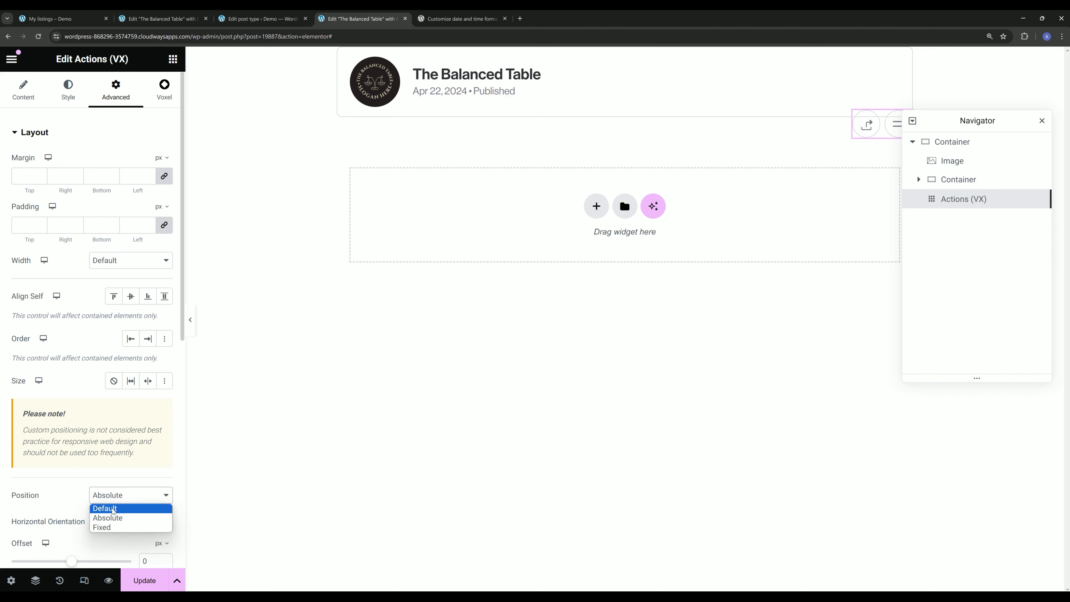
pyautogui.click(112, 508)
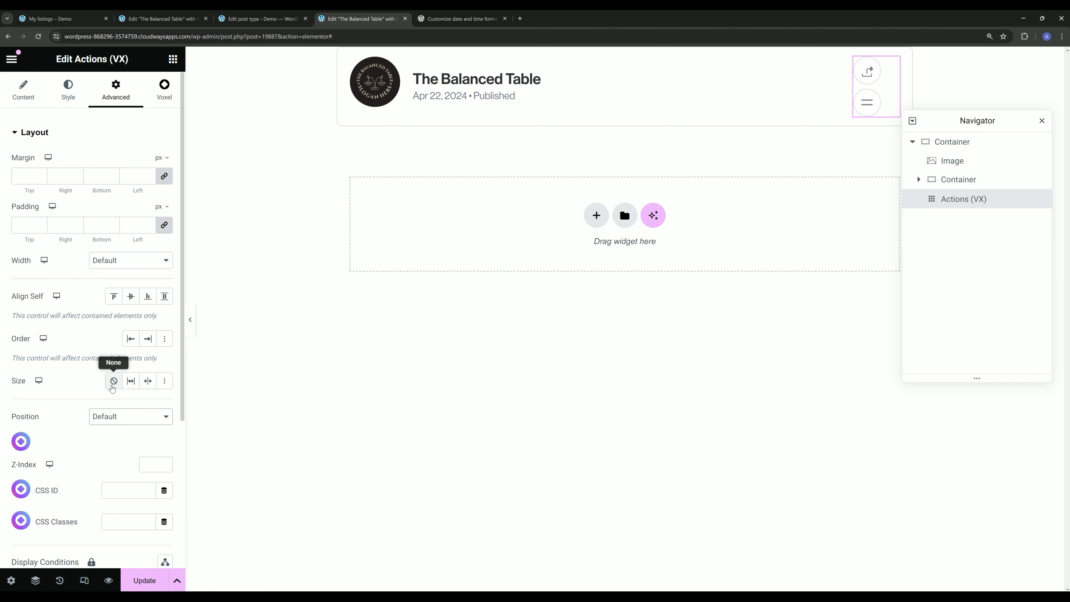
# Set the Actions (VX) widget's size to None and align the outer container's items to the center.
pyautogui.click(112, 388)
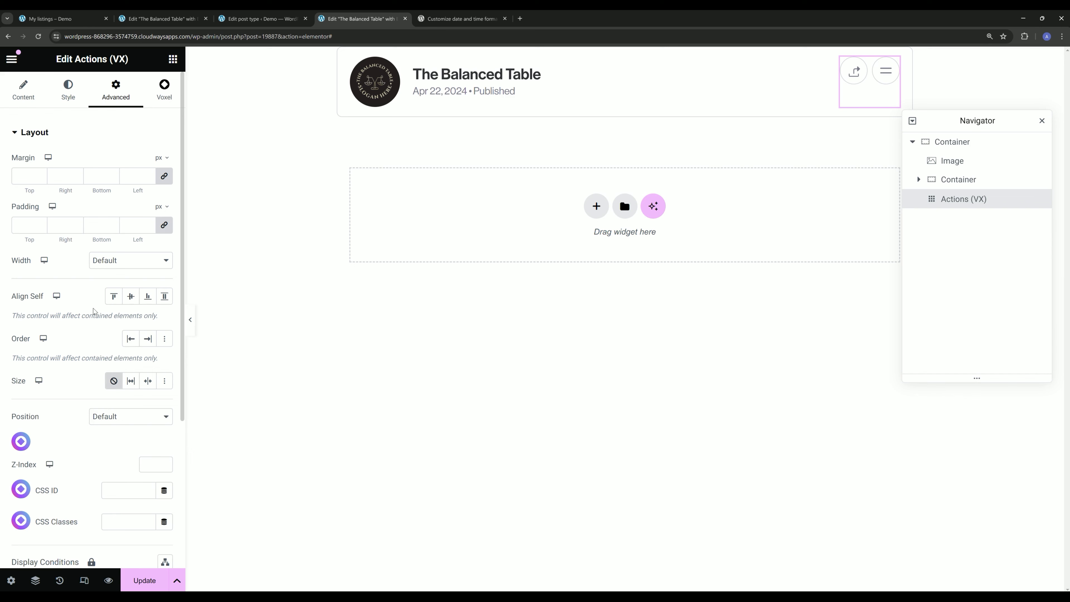
pyautogui.click(955, 144)
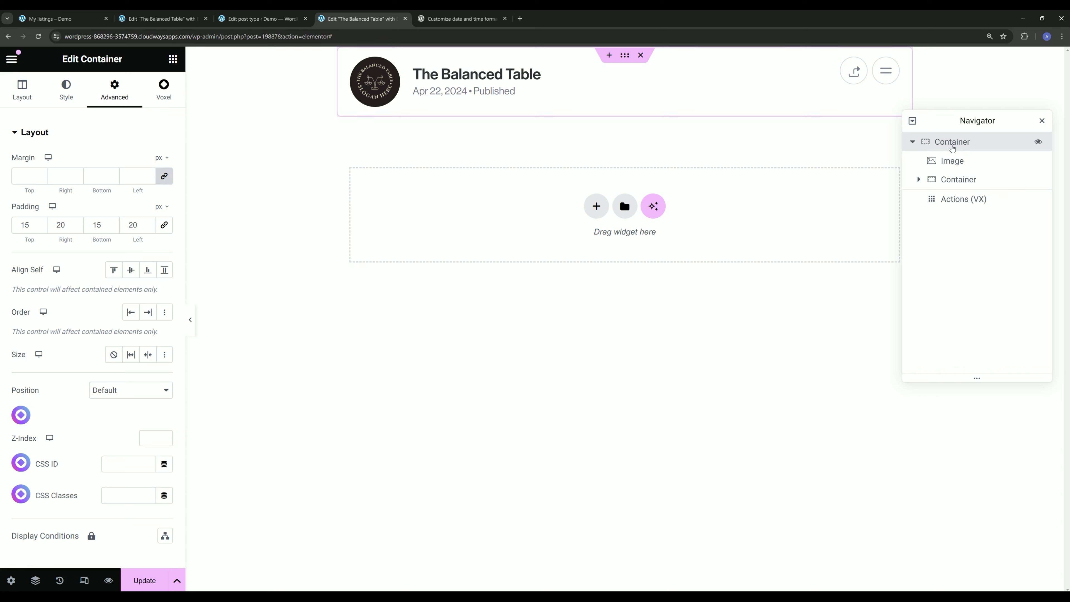
pyautogui.click(18, 81)
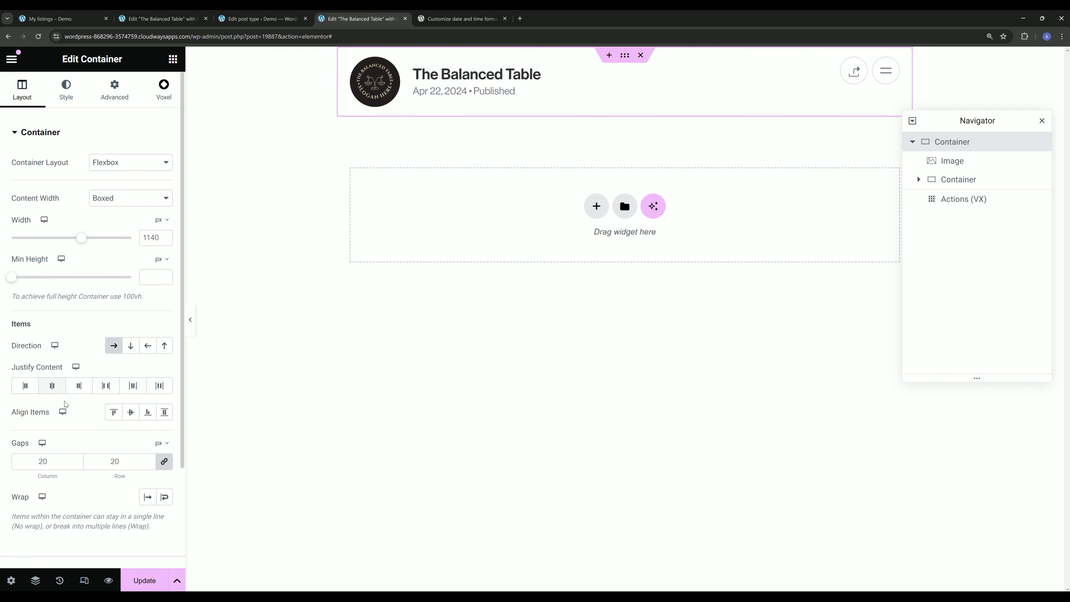
pyautogui.click(129, 414)
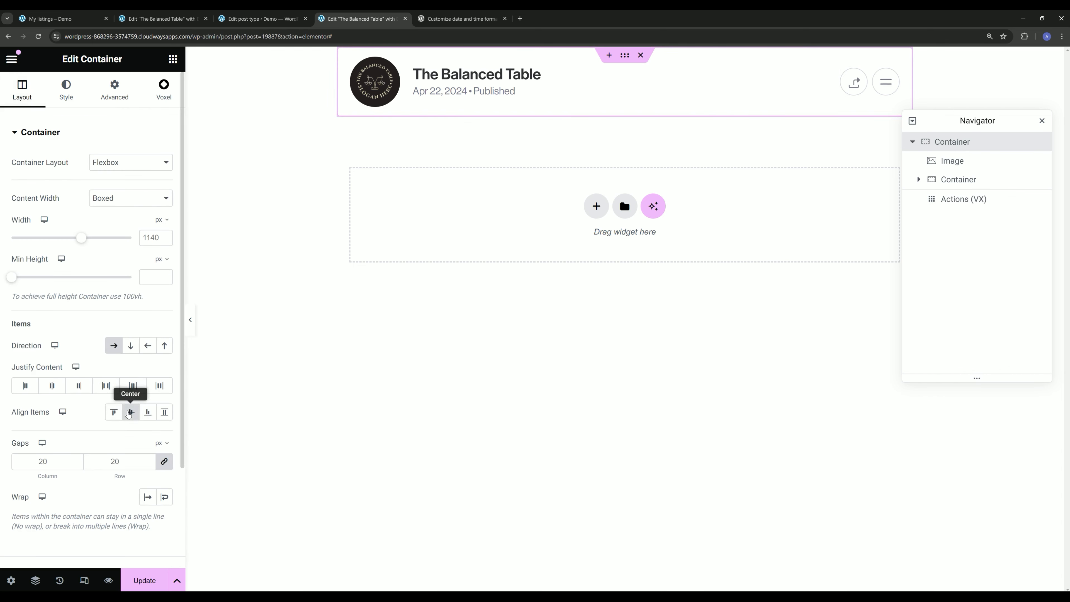
# Review the Actions (VX) widget's two items and remove the share_post item.
pyautogui.click(893, 78)
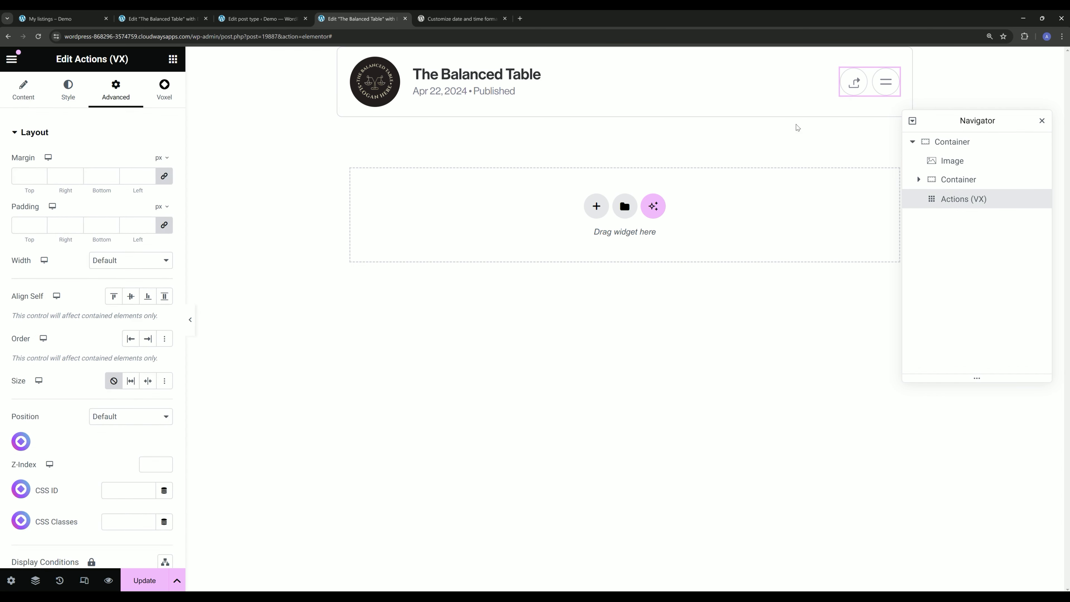
pyautogui.click(28, 102)
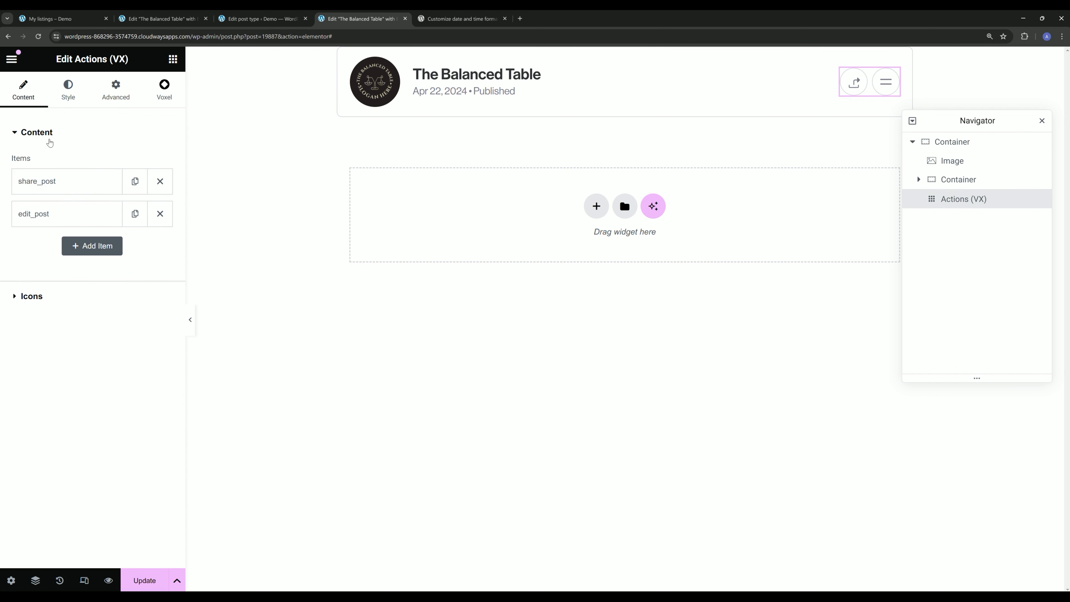
pyautogui.click(49, 213)
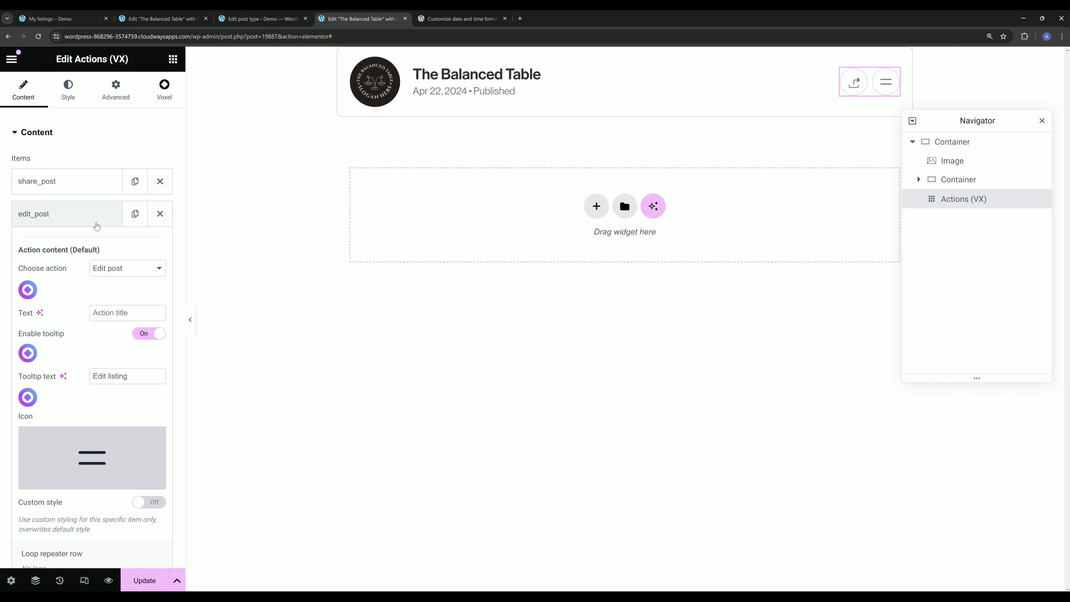
pyautogui.click(85, 215)
pyautogui.click(80, 187)
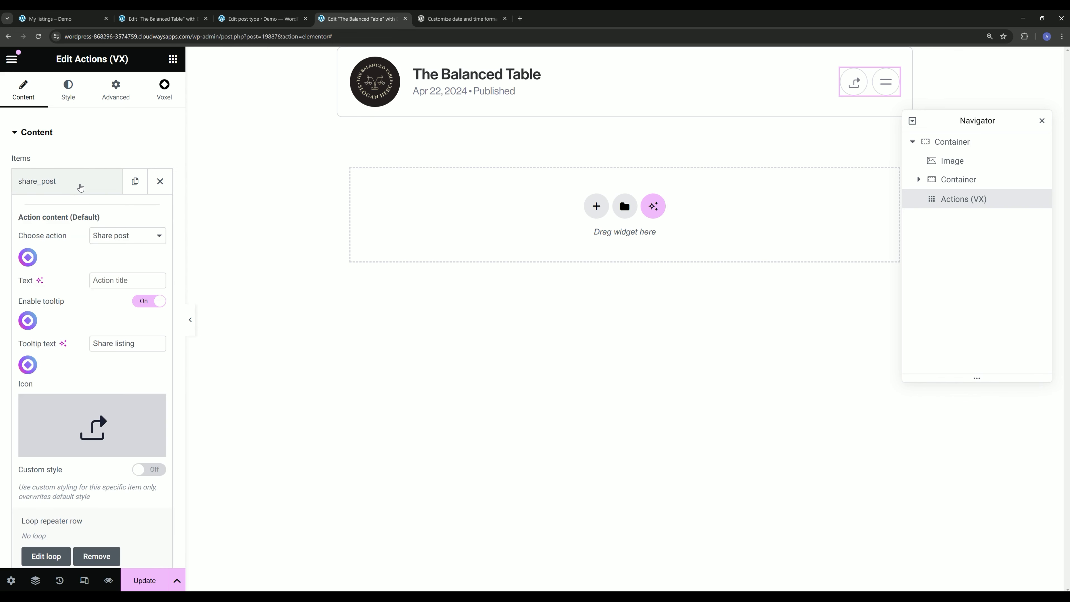
pyautogui.click(82, 172)
pyautogui.click(160, 181)
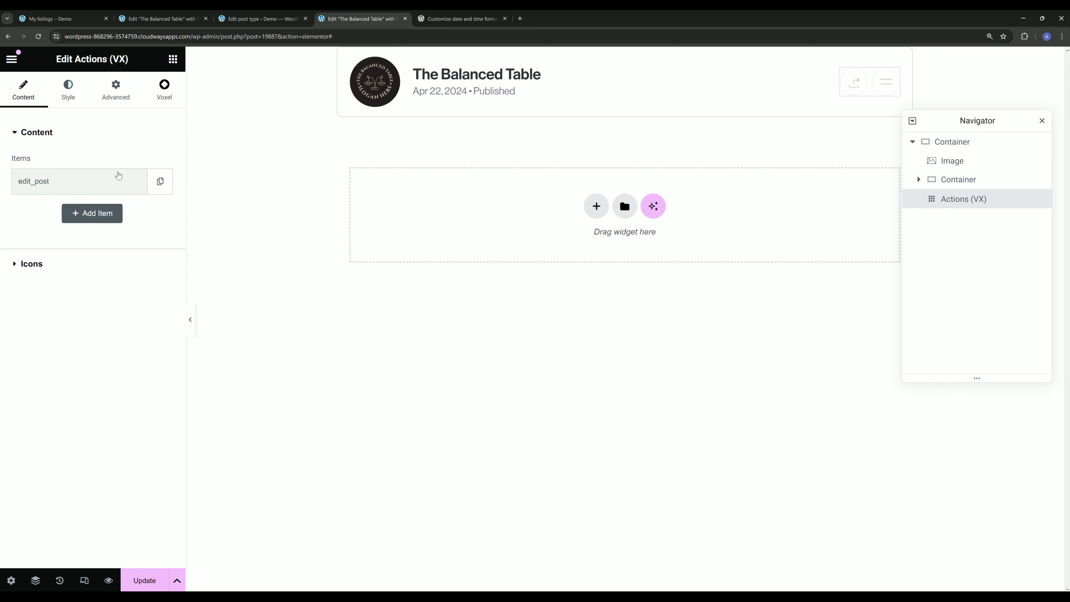
# Add a Link action to the Actions (VX) widget and set its link to the post's Permalink dynamic tag.
pyautogui.click(89, 213)
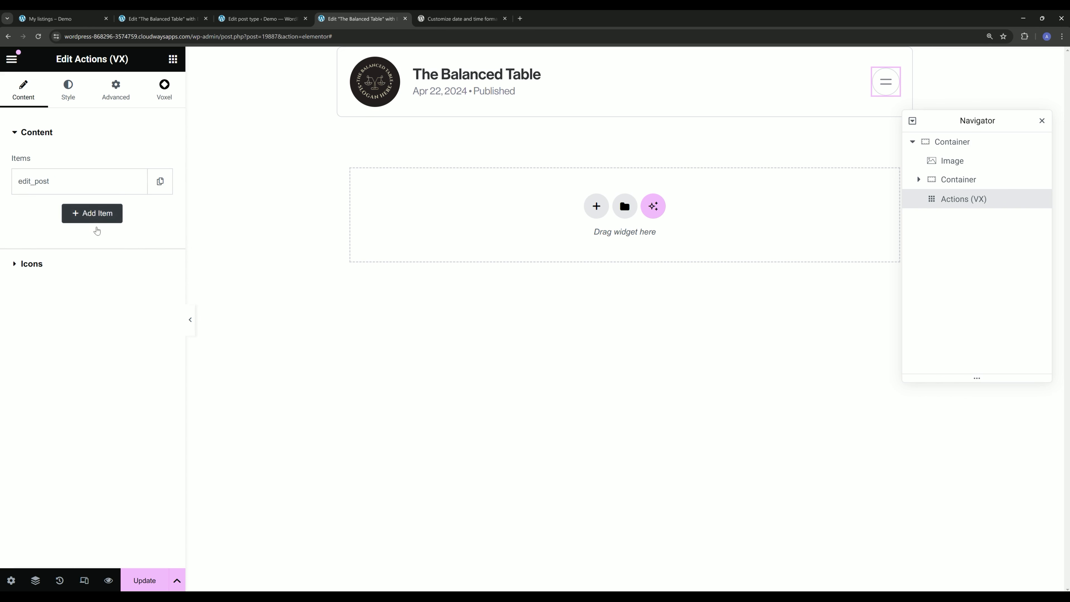
pyautogui.click(106, 273)
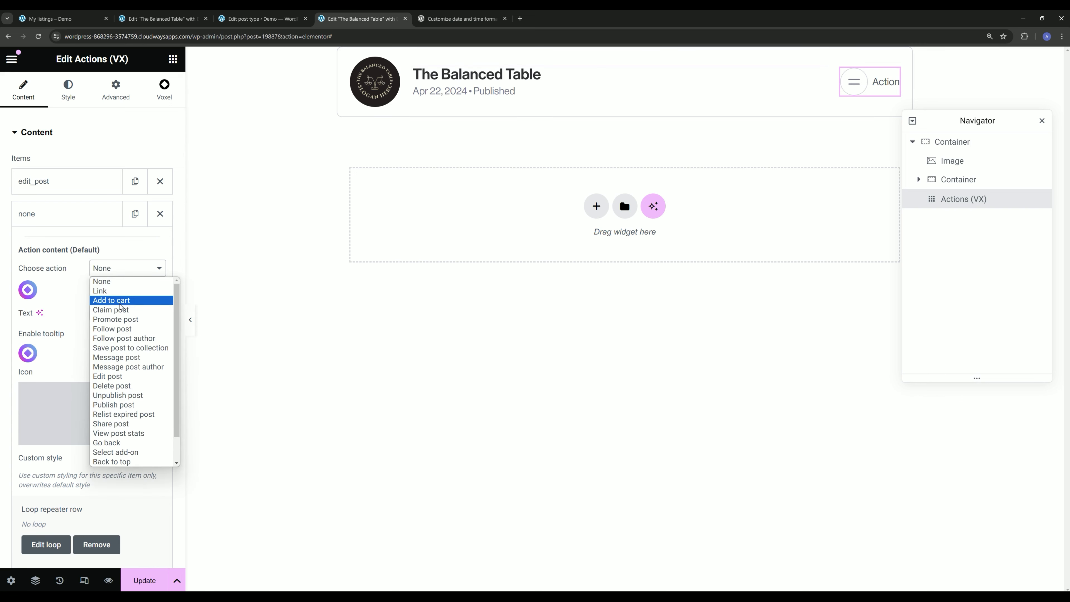
pyautogui.click(118, 292)
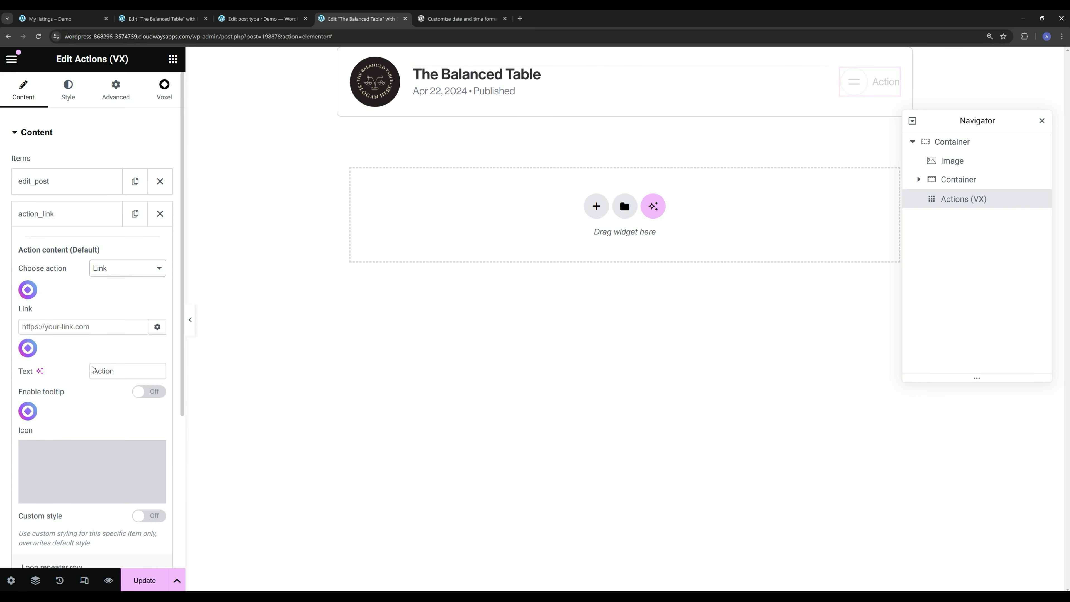
pyautogui.click(28, 291)
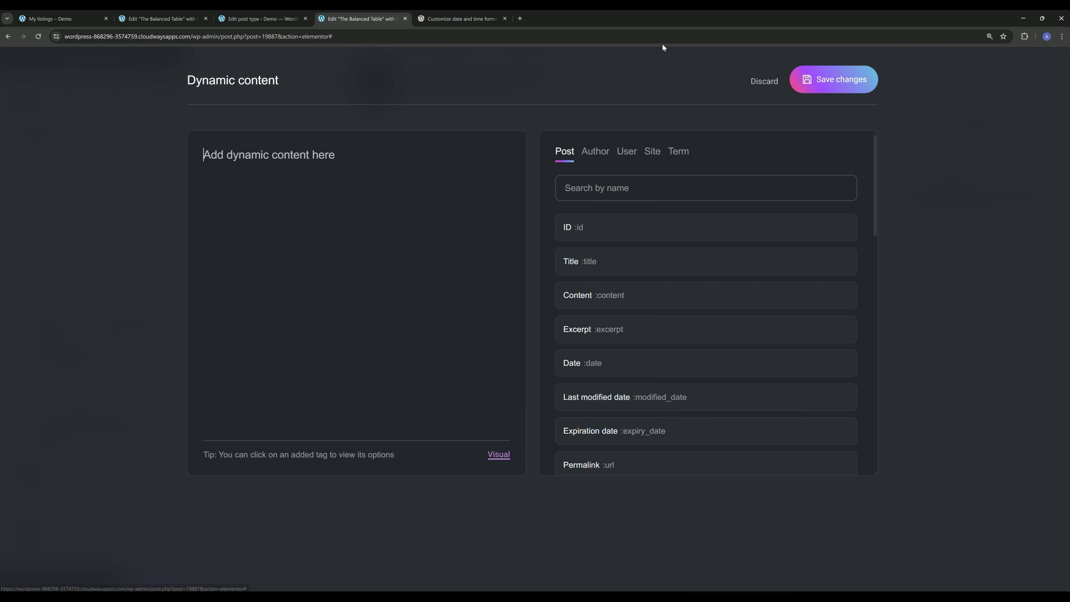
pyautogui.scroll(-2, 595, 295)
pyautogui.click(599, 381)
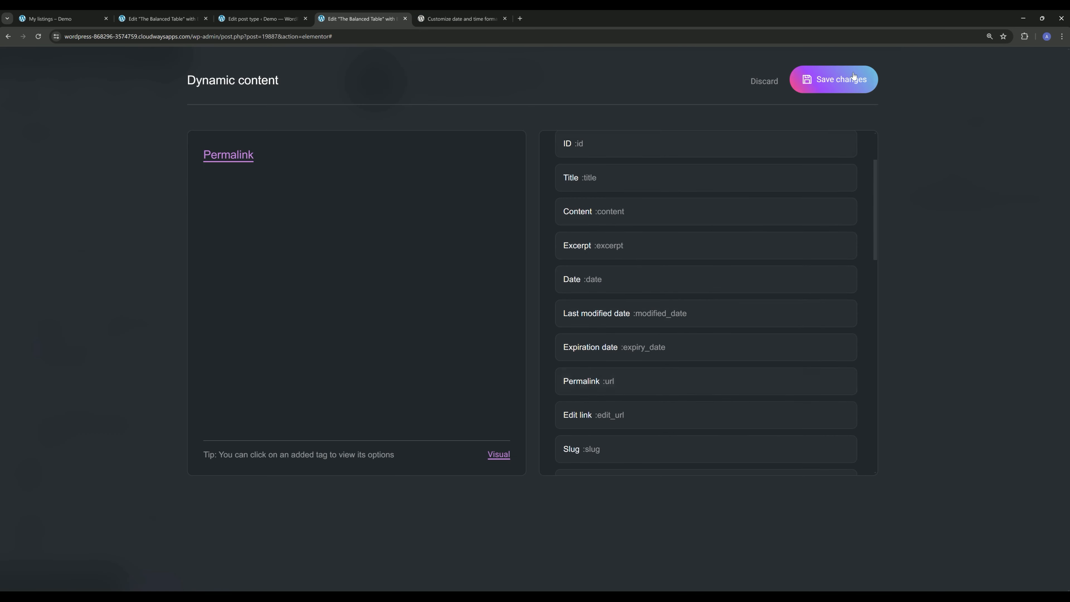
pyautogui.click(834, 79)
# Upload eye.svg to the media library and insert it as the link action's icon.
pyautogui.scroll(-1, 132, 377)
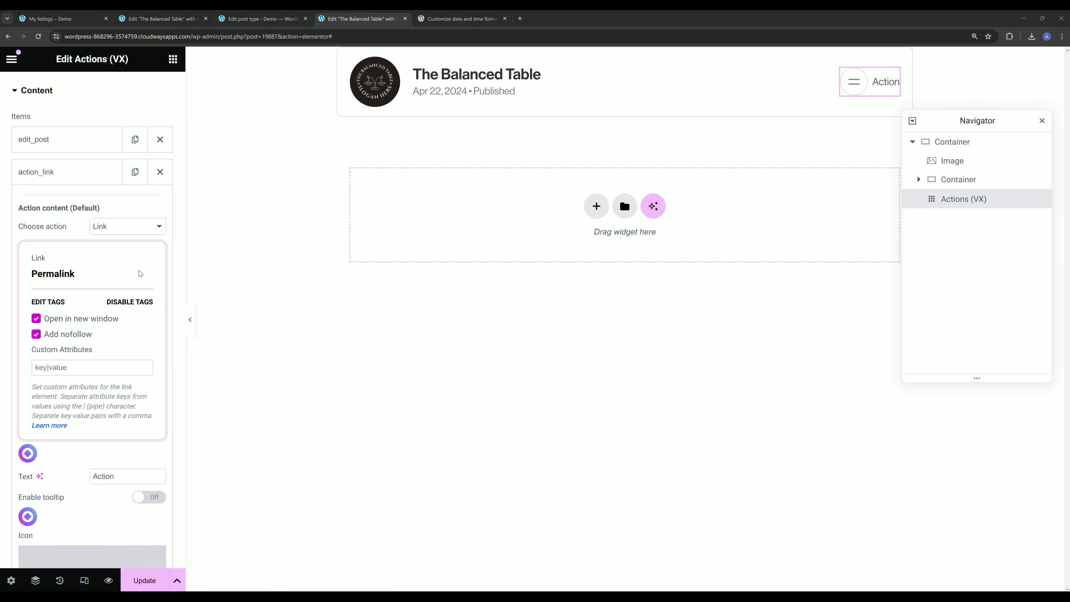
pyautogui.scroll(-4, 140, 273)
pyautogui.click(133, 435)
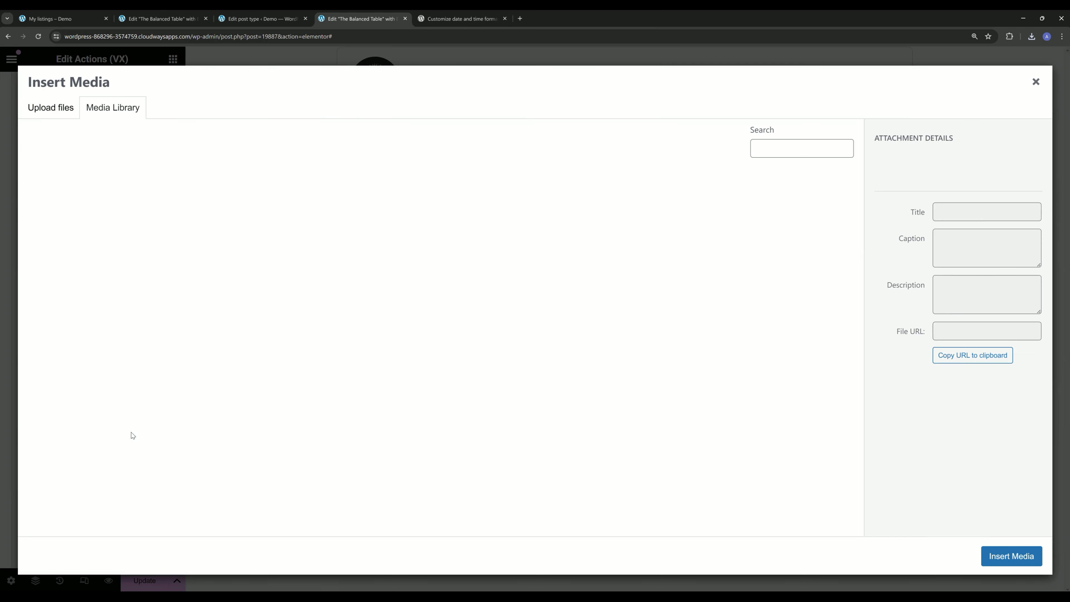
pyautogui.moveTo(1069, 247); pyautogui.dragTo(545, 246)
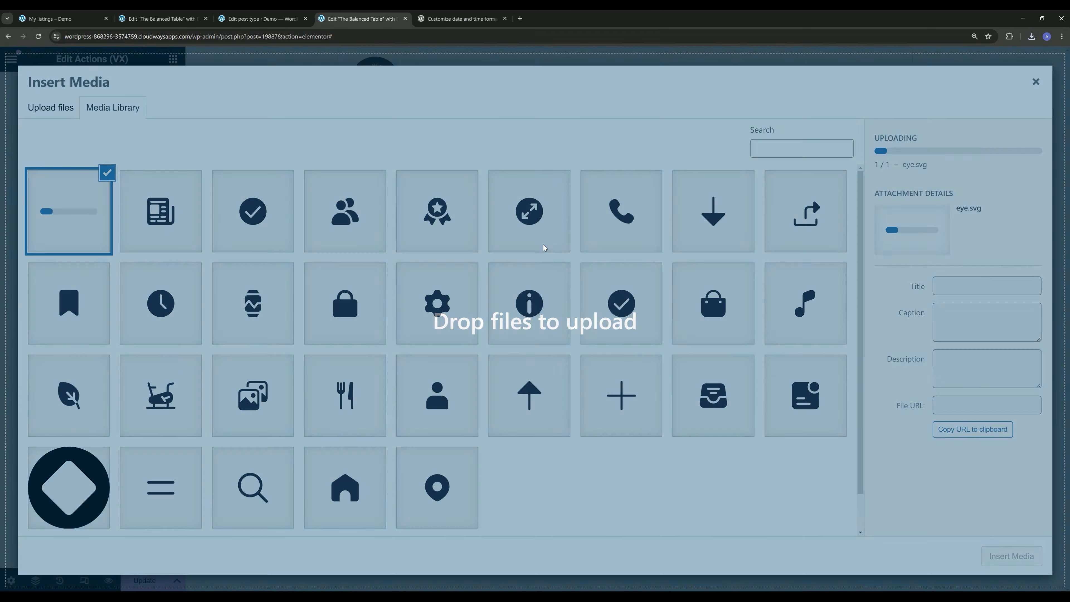
pyautogui.click(1012, 556)
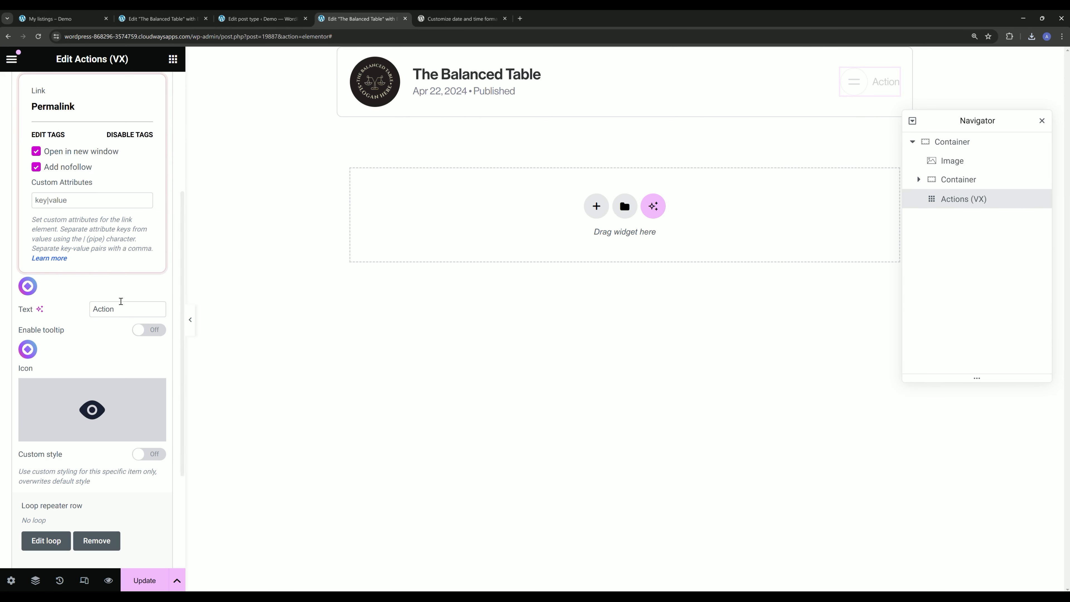
# Clear the link action's text and enable its tooltip with the text "View listing".
pyautogui.scroll(5, 72, 313)
pyautogui.scroll(-2, 72, 311)
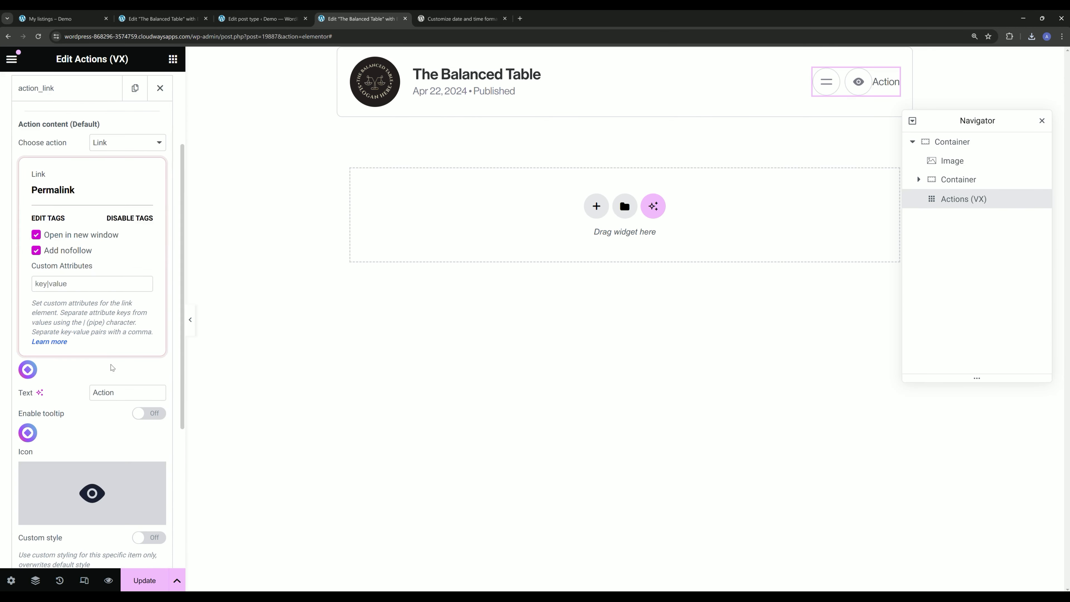
pyautogui.doubleClick(118, 392)
pyautogui.press('BackSpace')
pyautogui.click(149, 413)
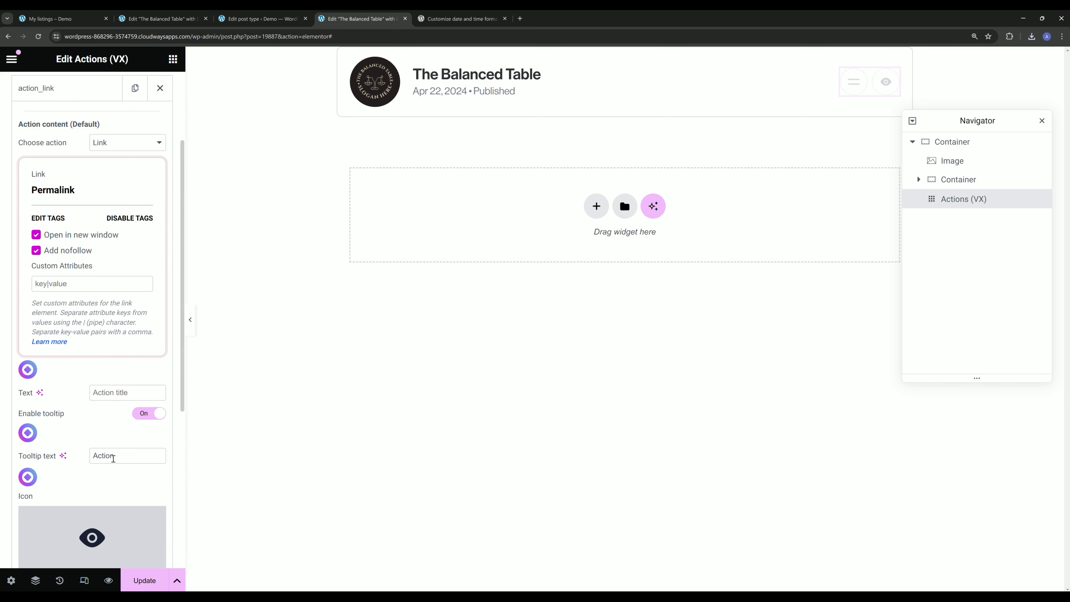
pyautogui.doubleClick(119, 456)
pyautogui.write('Vie')
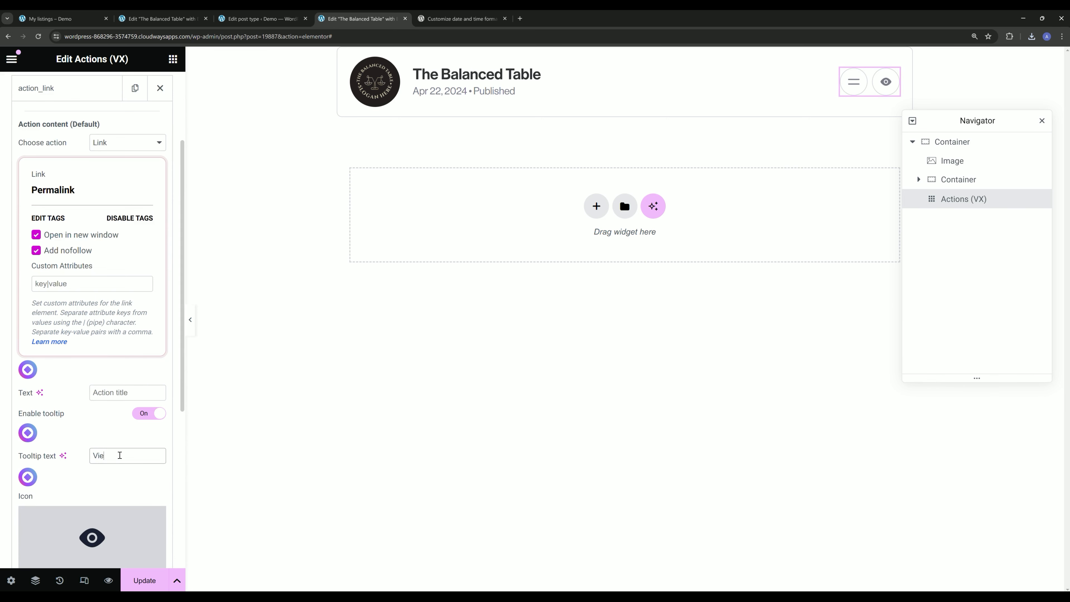
pyautogui.write('w listing')
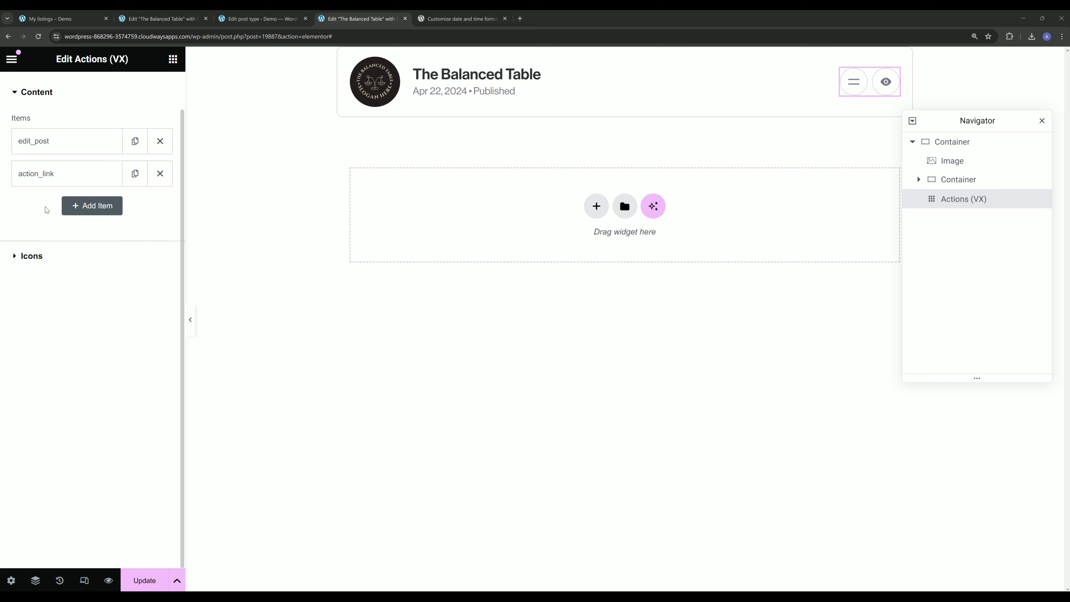
# Add a Delete post action with no text and an enabled tooltip reading "Delete listing".
pyautogui.click(92, 205)
pyautogui.click(109, 302)
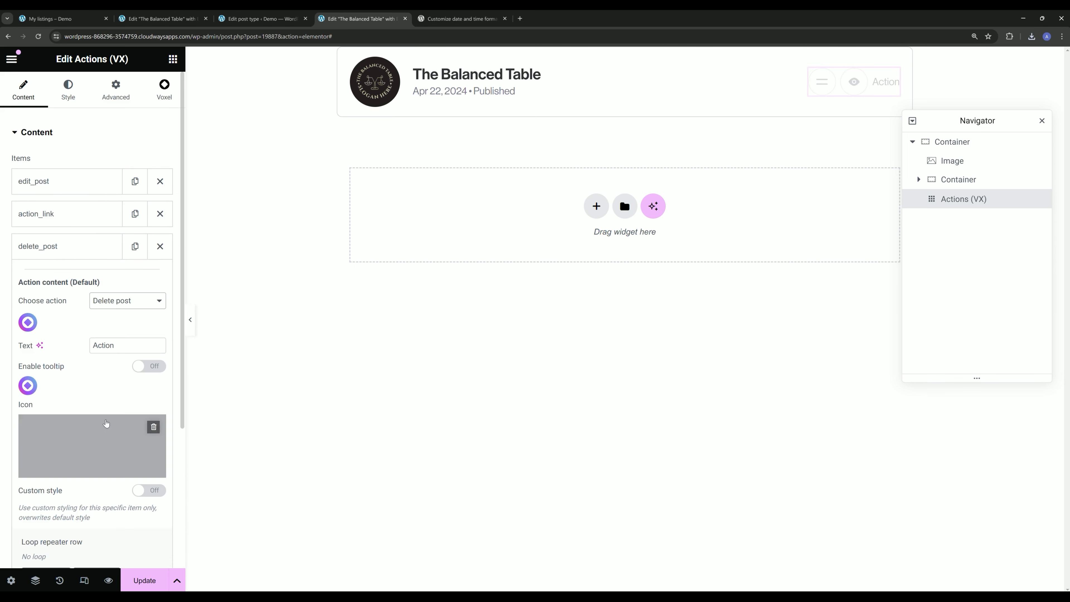
pyautogui.click(112, 419)
pyautogui.doubleClick(109, 345)
pyautogui.press('BackSpace')
pyautogui.click(149, 366)
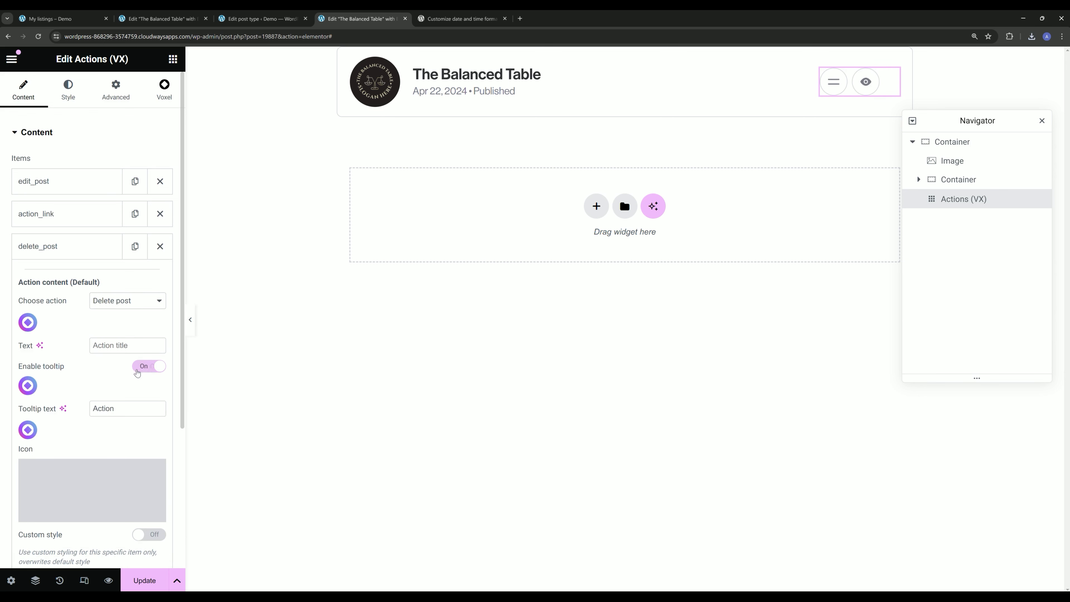
pyautogui.click(97, 409)
pyautogui.write('Delete listing')
# Insert a trash can SVG as the delete action's icon.
pyautogui.scroll(-2, 94, 410)
pyautogui.click(134, 430)
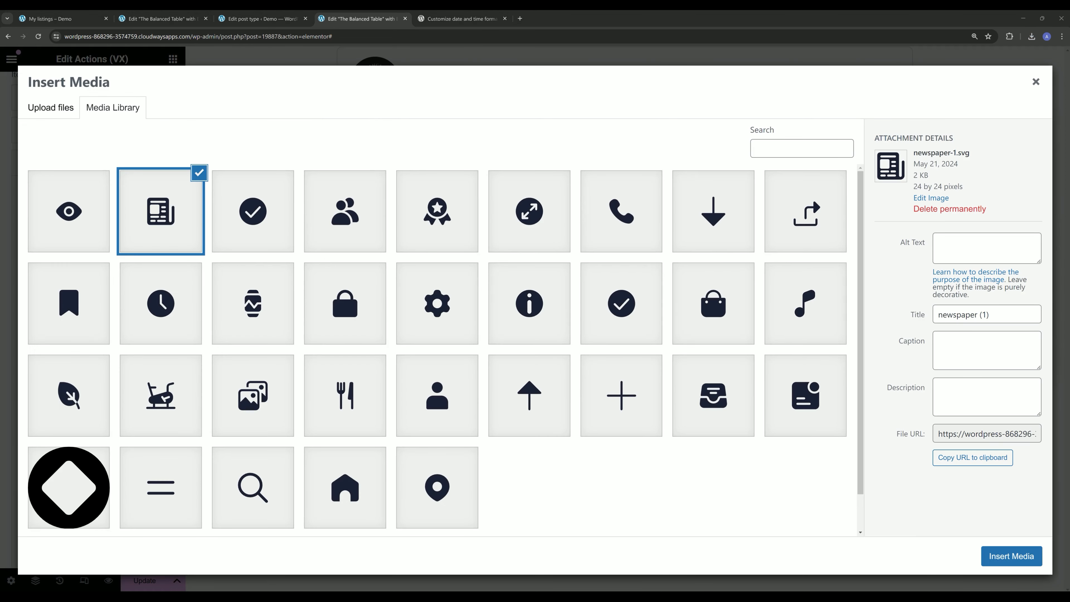
pyautogui.click(996, 557)
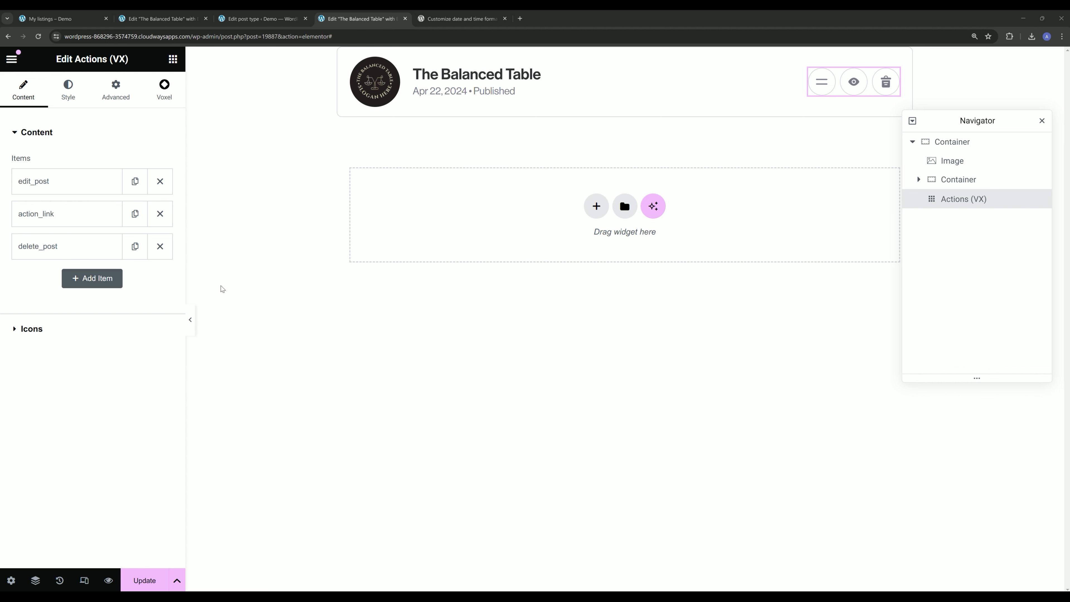
# Add a fourth item to the Actions (VX) widget and set its action to Publish post.
pyautogui.click(92, 278)
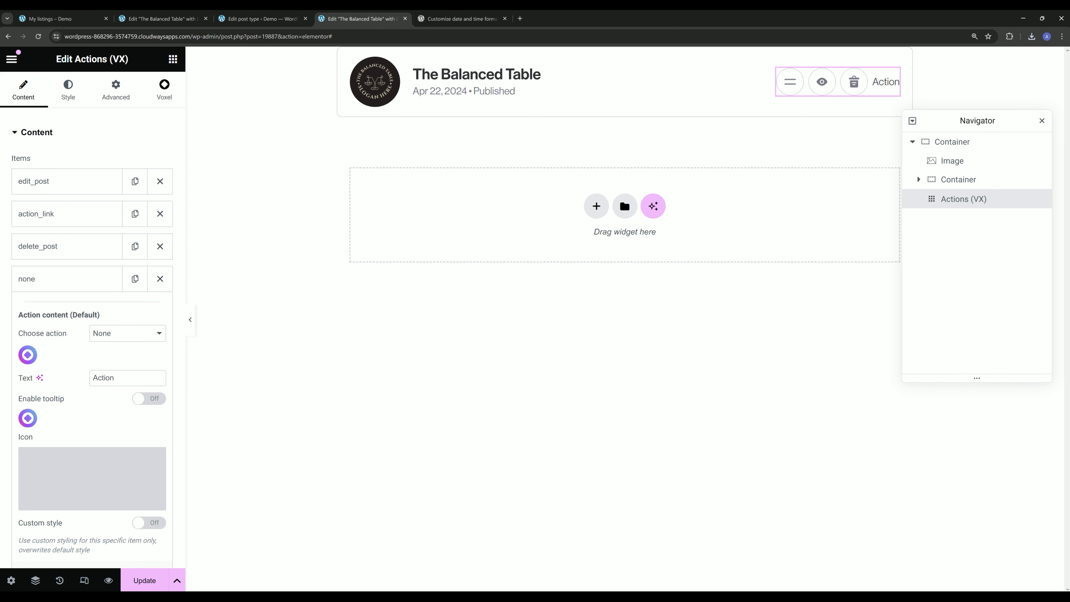
pyautogui.scroll(-2, 107, 323)
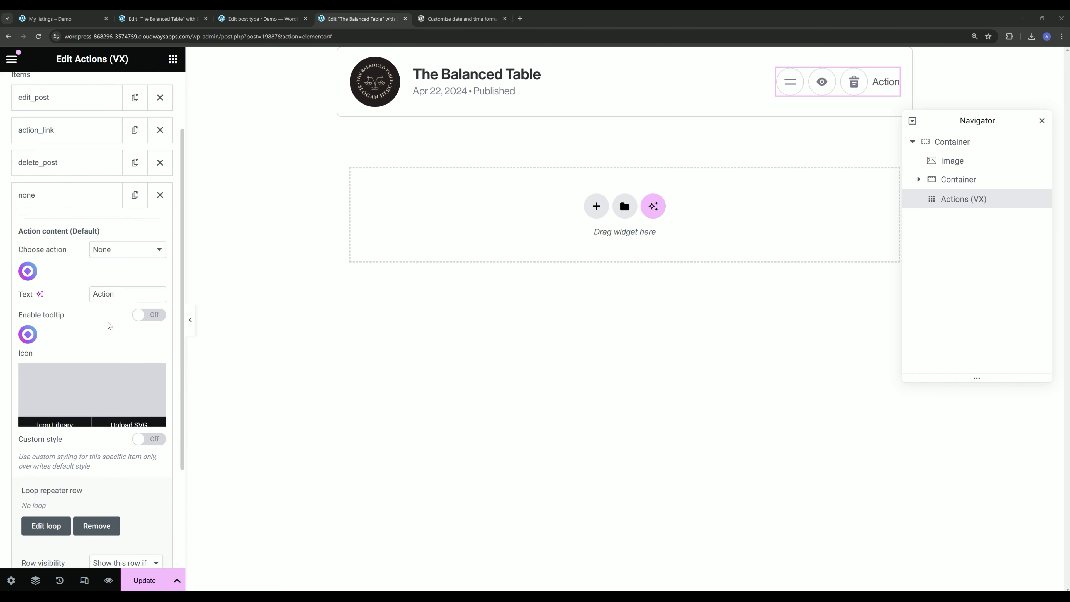
pyautogui.click(124, 248)
pyautogui.press('Down')
pyautogui.press('Down')
pyautogui.press('Down')
pyautogui.press('Down')
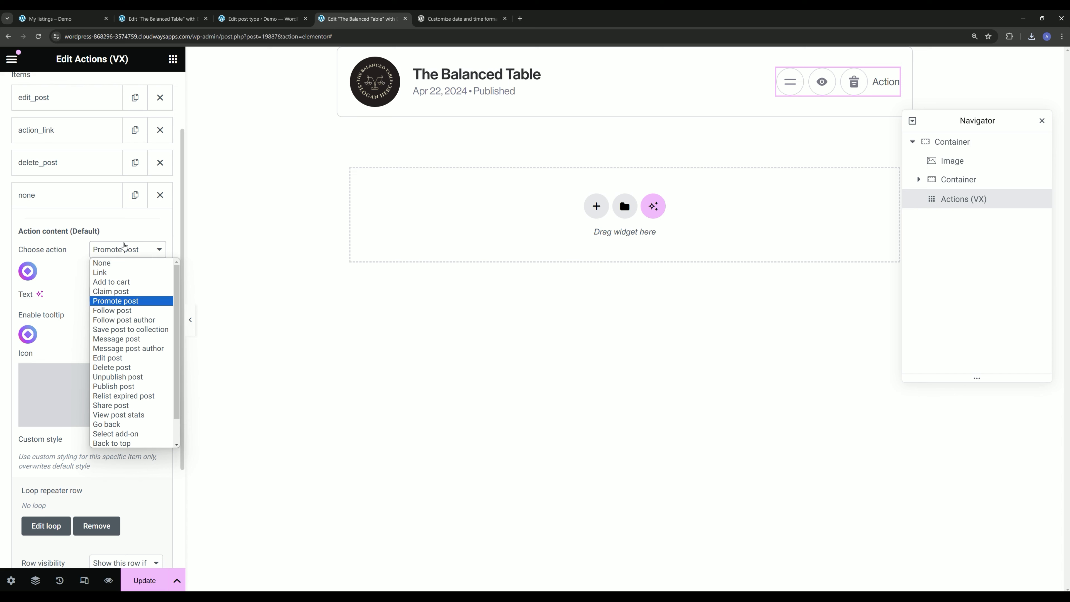
pyautogui.press('p')
pyautogui.press('Return')
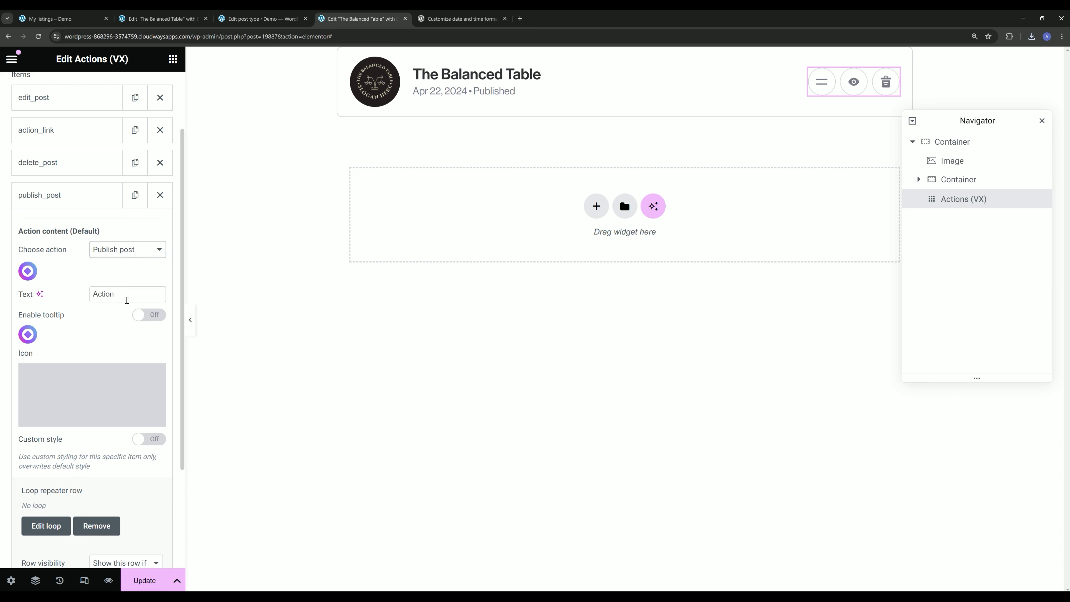
# Clear the publish action's text and enable its tooltip with the text "Publish listing".
pyautogui.click(126, 294)
pyautogui.click(143, 316)
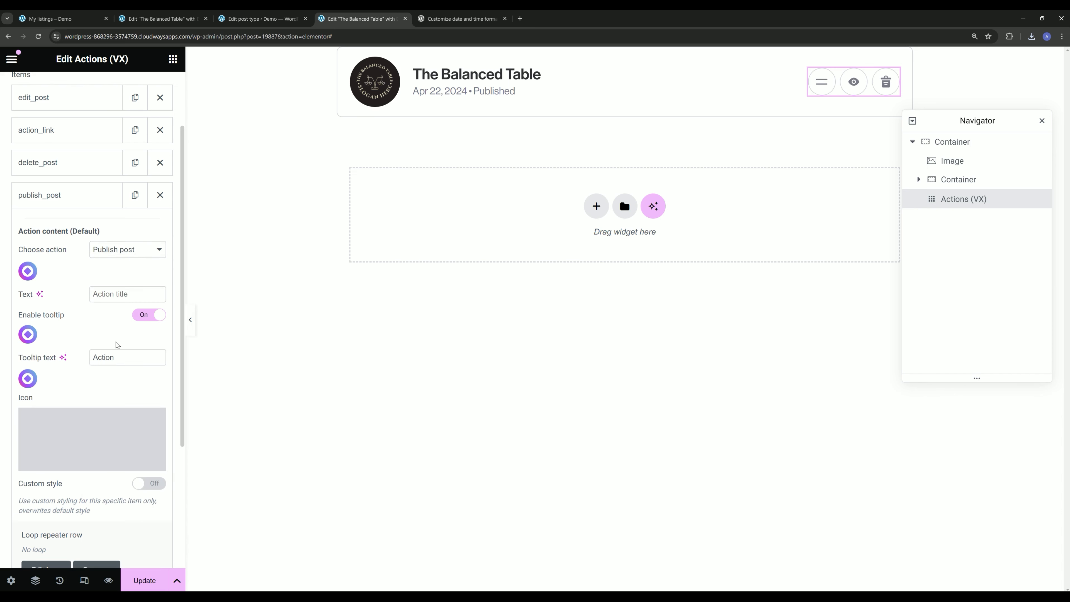
pyautogui.doubleClick(114, 358)
pyautogui.write('Publish listing')
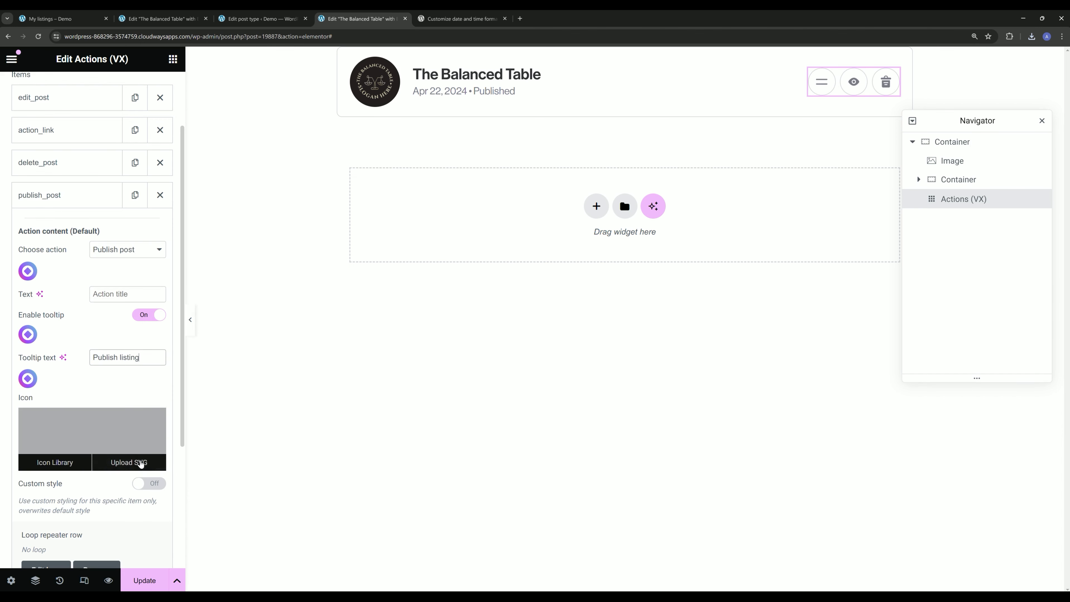
# Insert plus-1.svg from the media library as the publish action's icon.
pyautogui.click(135, 463)
pyautogui.click(719, 396)
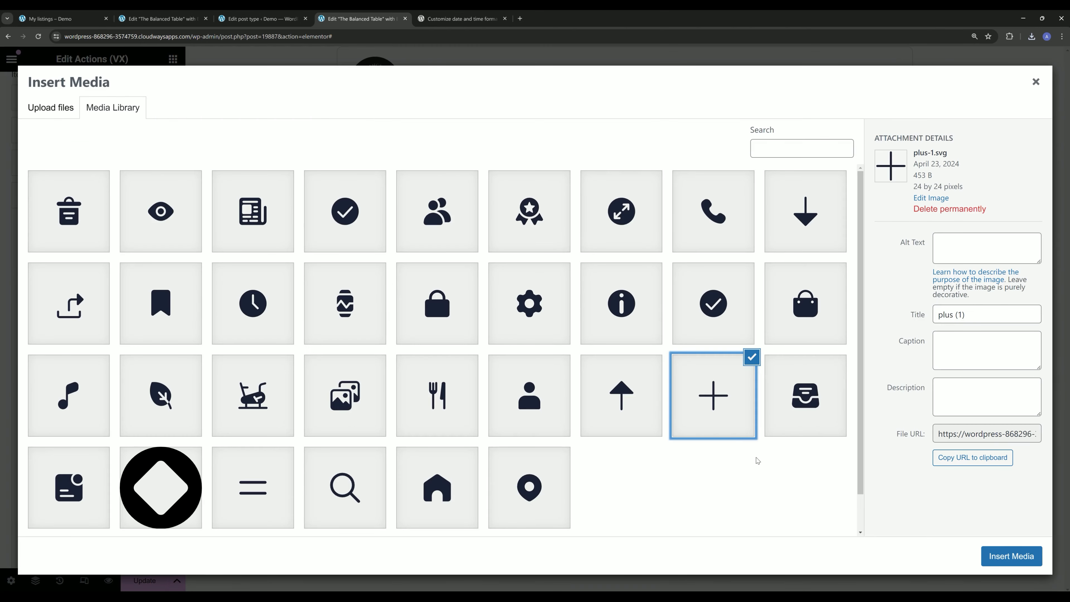
pyautogui.click(1014, 550)
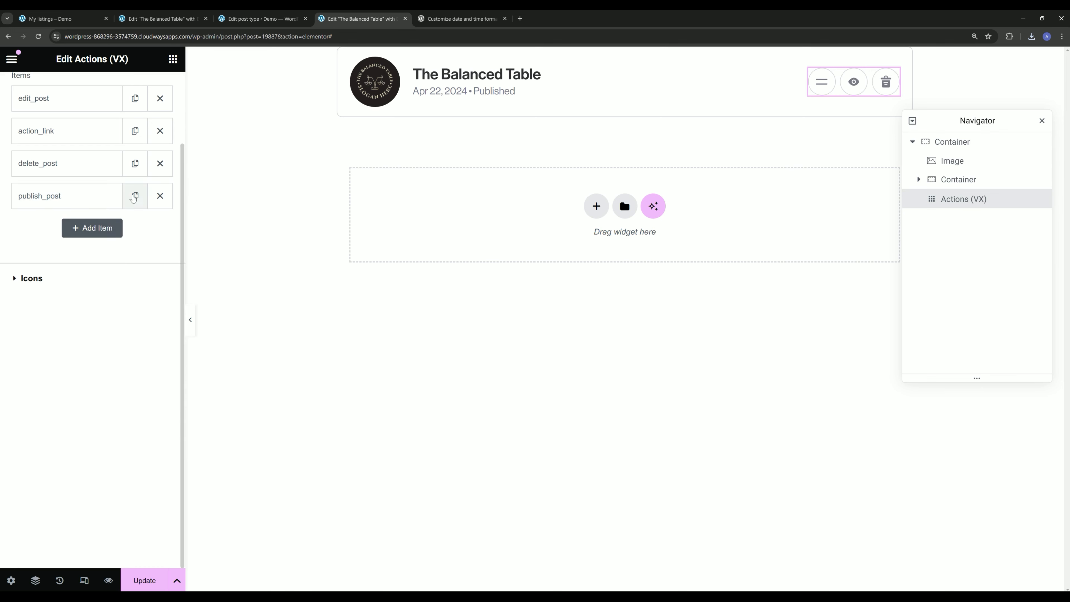
# Duplicate the publish item in the Actions (VX) widget and set the copy's action to Unpublish post.
pyautogui.click(104, 229)
pyautogui.click(43, 312)
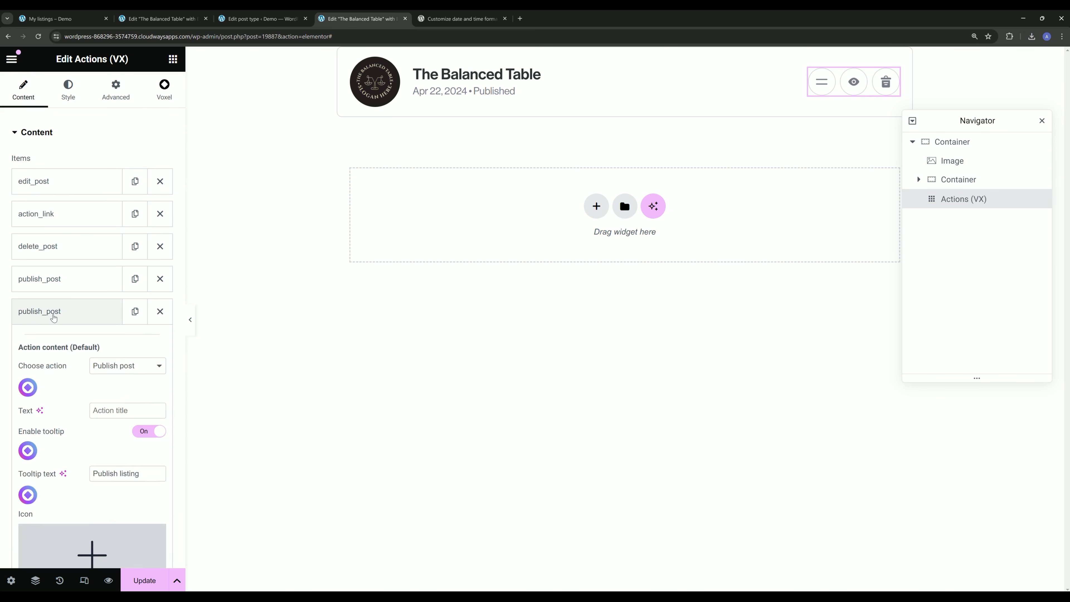
pyautogui.scroll(-3, 85, 304)
pyautogui.click(117, 243)
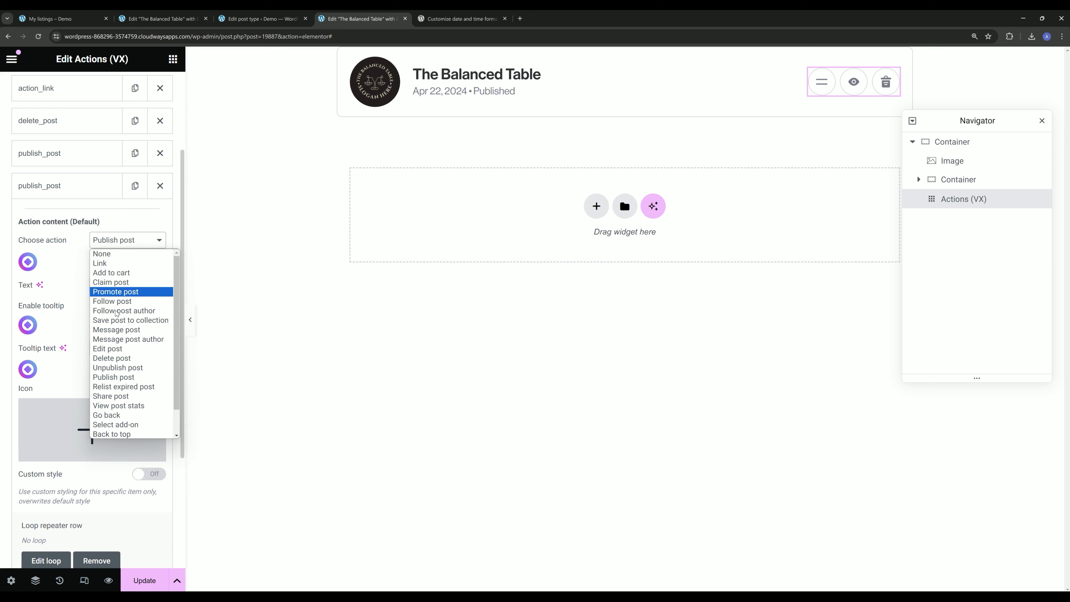
pyautogui.click(118, 368)
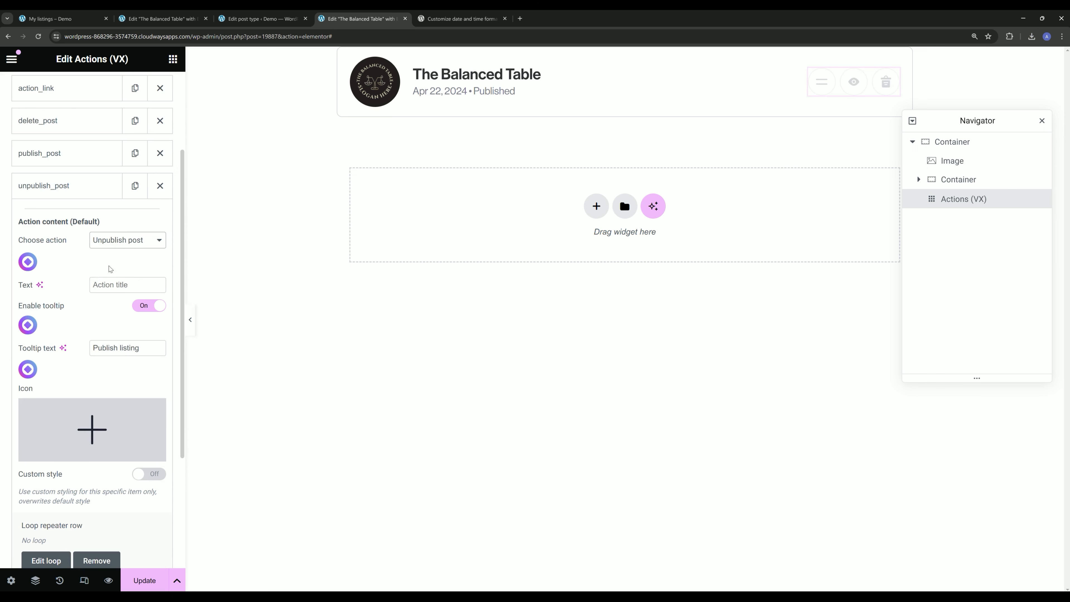
# Set the unpublish action's tooltip text to "Unpublish listing" and replace its icon with a minus SVG from the media library.
pyautogui.doubleClick(119, 347)
pyautogui.write('Unpub')
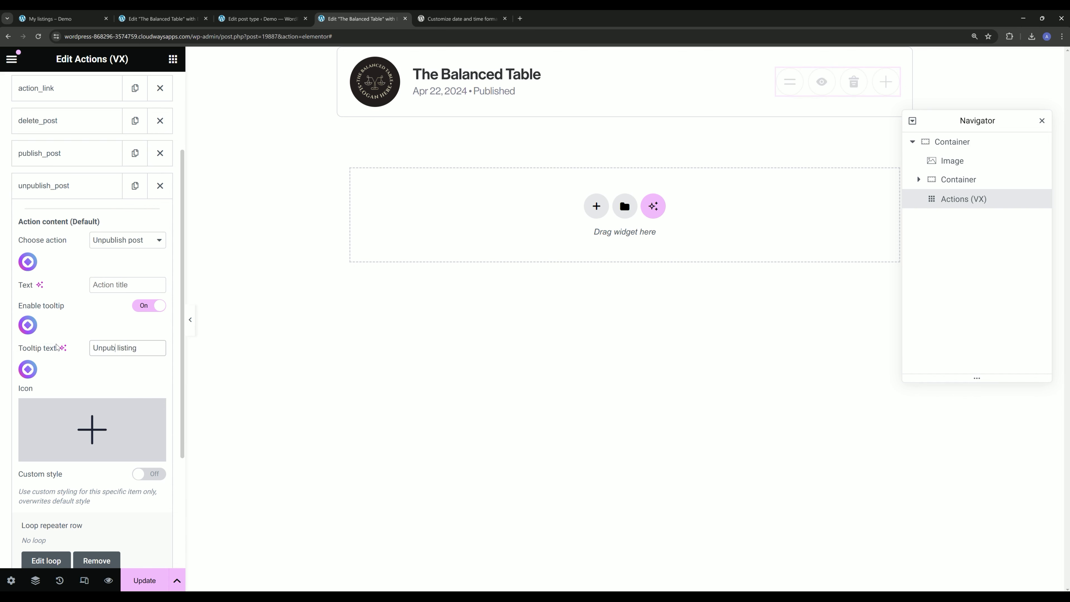
pyautogui.write('lish')
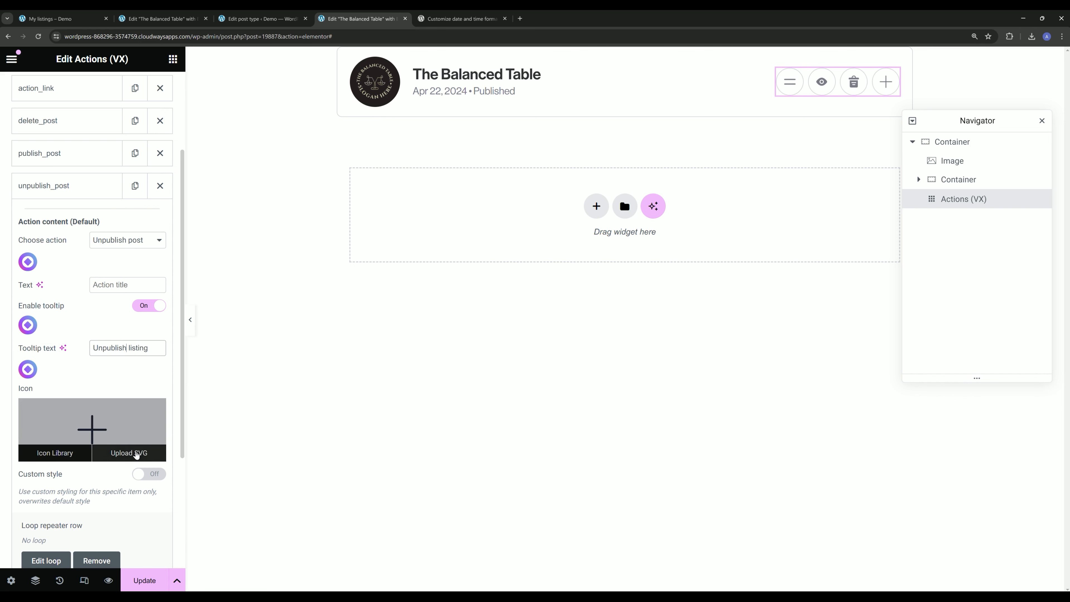
pyautogui.click(136, 454)
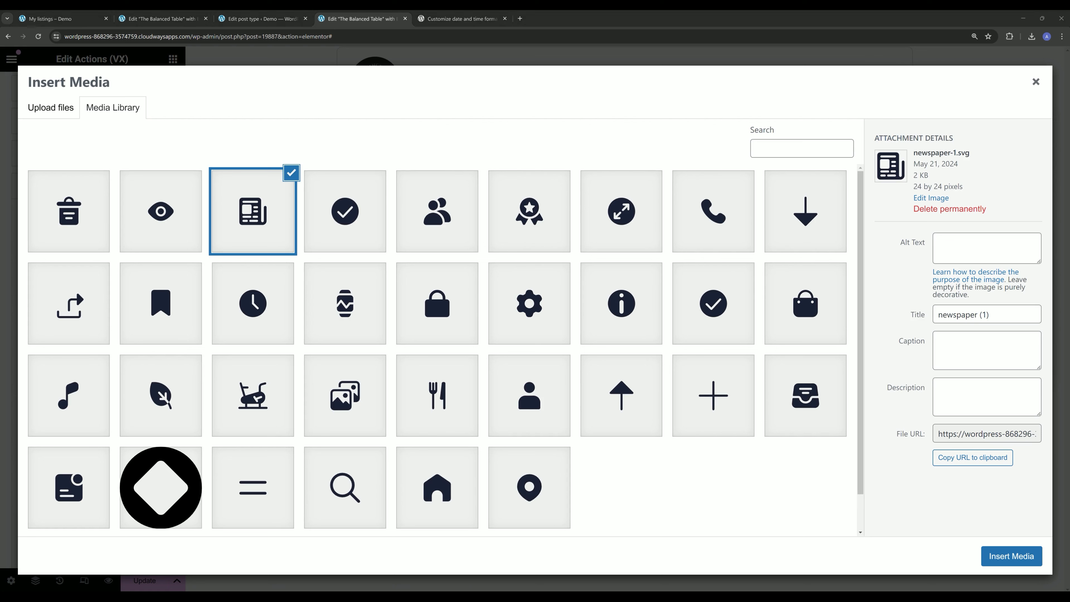
pyautogui.press('Escape')
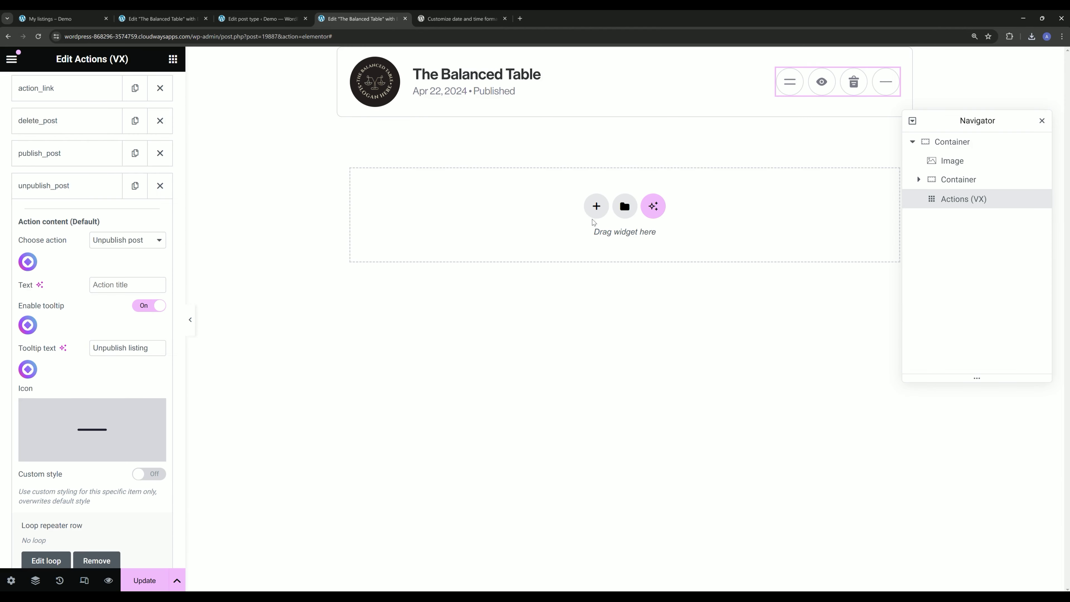
pyautogui.click(49, 186)
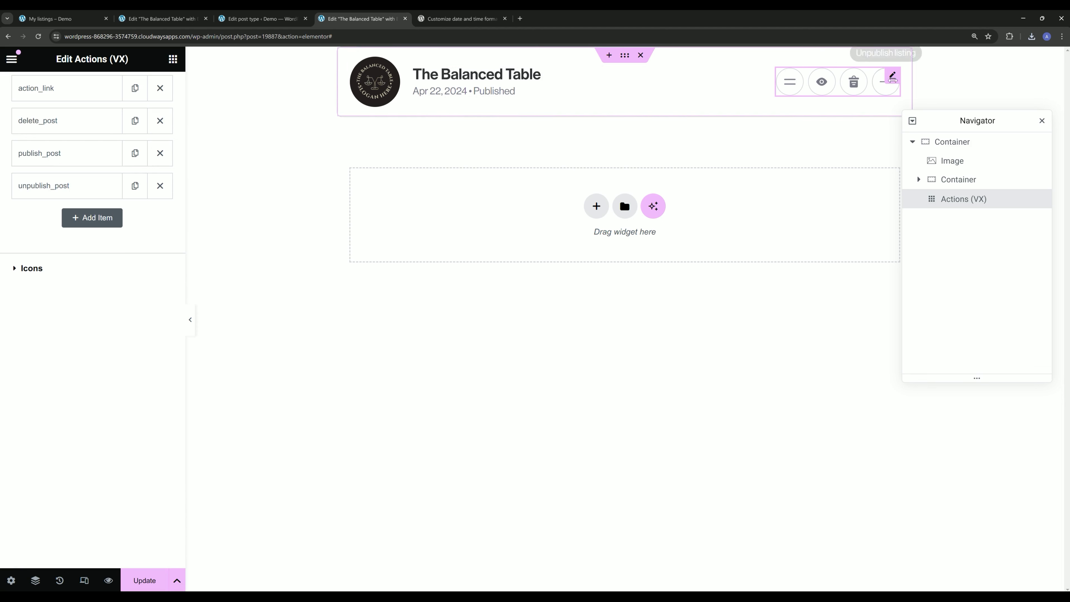
# Move the edit_post and action_link items to the end of the action list, with edit_post before action_link, and update the template.
pyautogui.scroll(3, 98, 169)
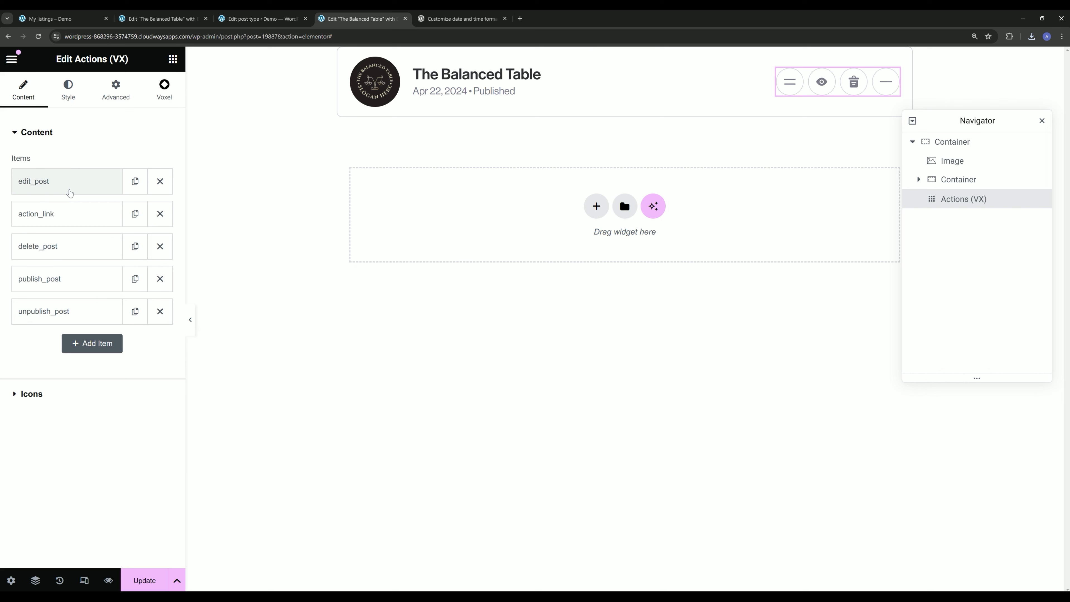
pyautogui.moveTo(65, 227); pyautogui.dragTo(45, 312)
pyautogui.moveTo(55, 186); pyautogui.dragTo(87, 289)
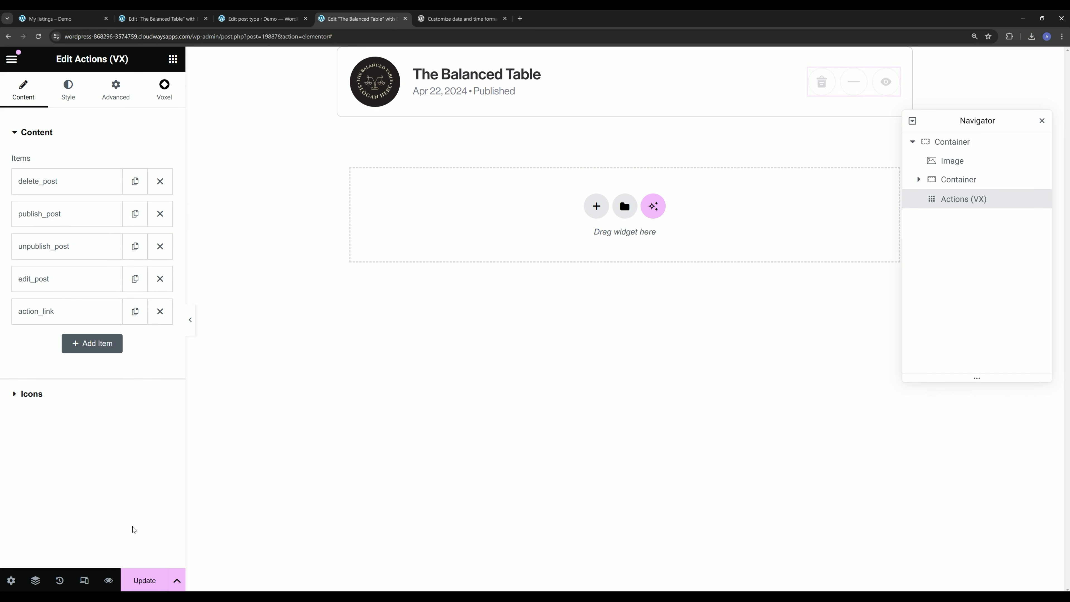
pyautogui.click(152, 586)
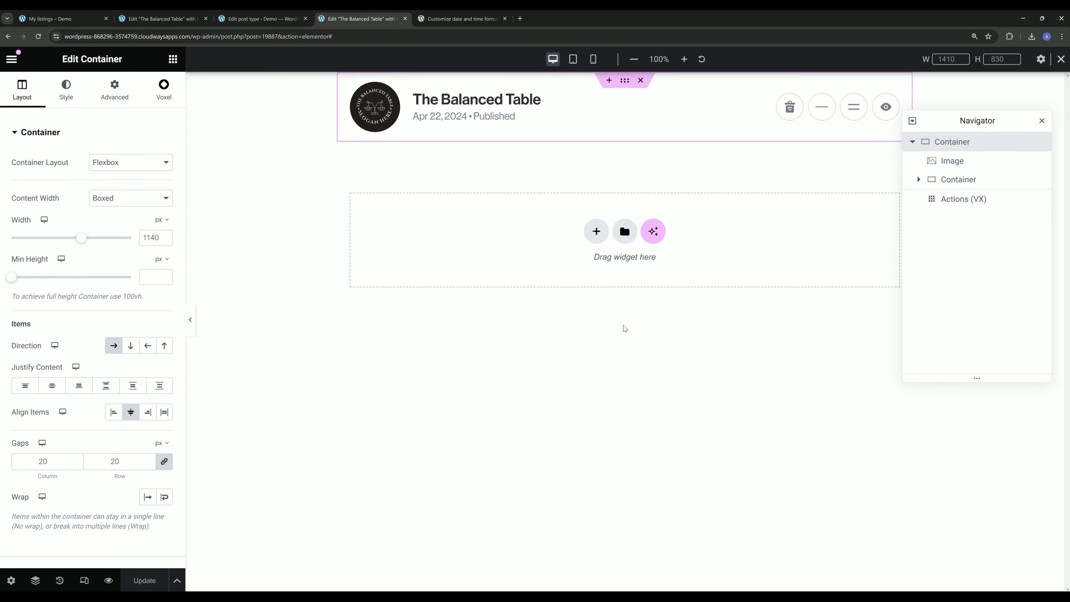
# Open the My listings page in Elementor in a new tab and close the older template, post type and date format tabs.
pyautogui.click(83, 23)
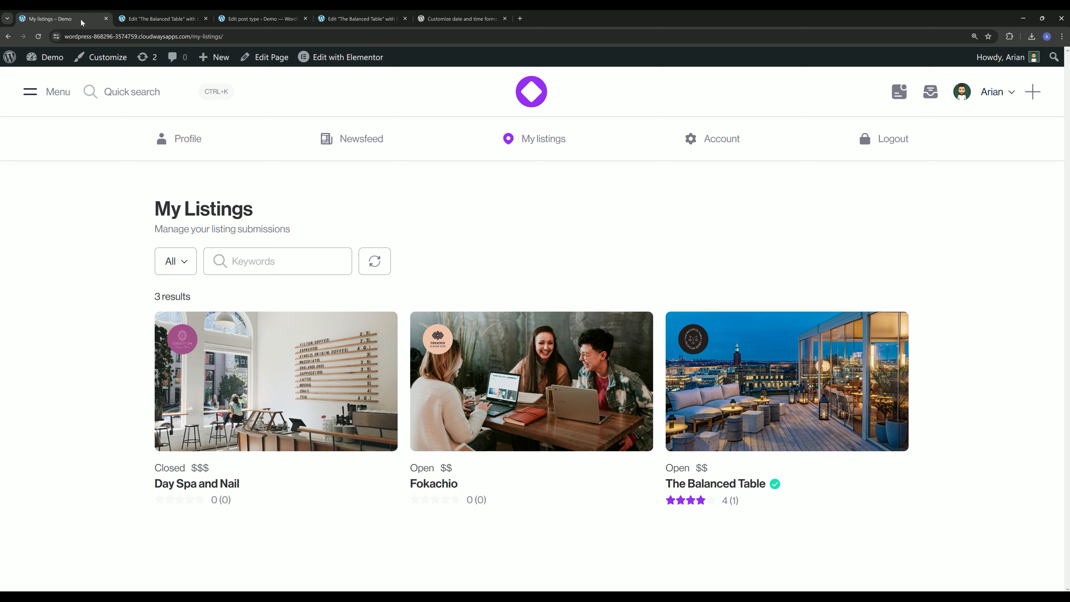
pyautogui.middleClick(341, 57)
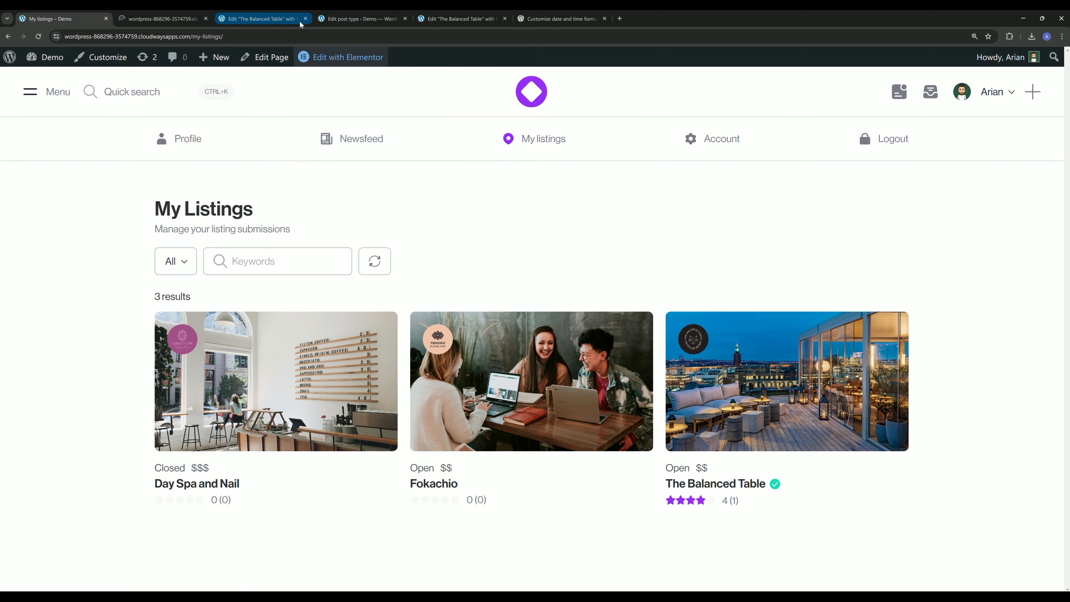
pyautogui.click(306, 18)
pyautogui.click(305, 18)
pyautogui.click(305, 18)
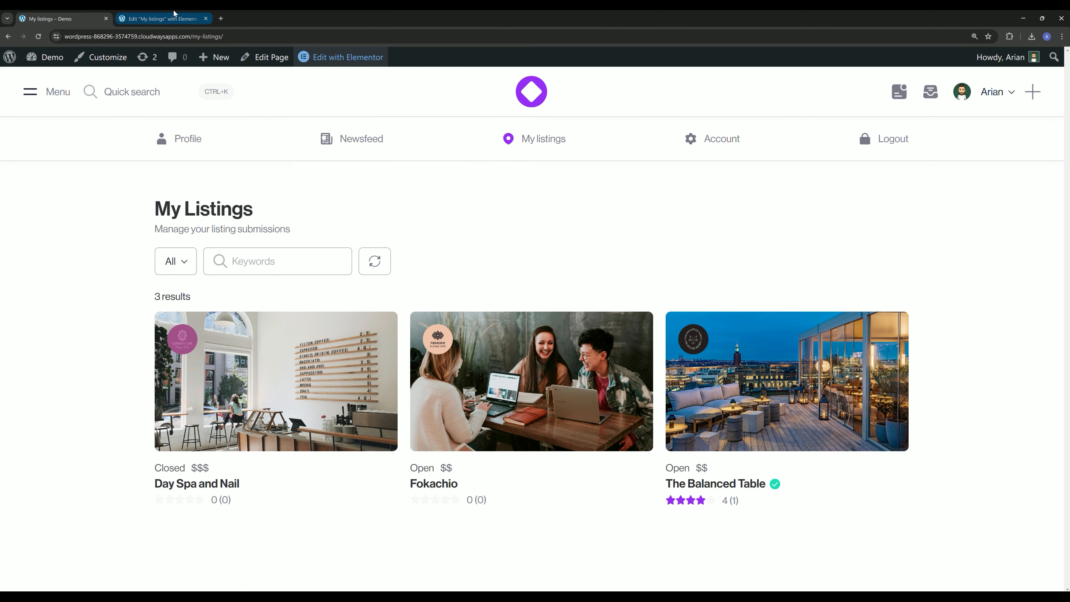
pyautogui.click(173, 16)
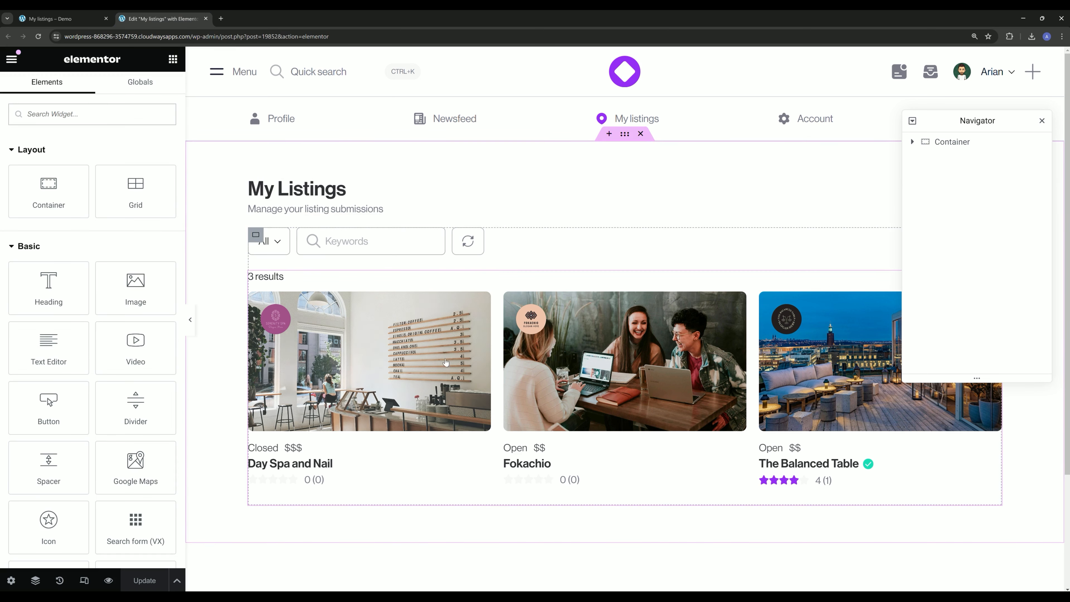
# Set the search form's preview card template under Place Filters to "Preview card: Dashboard Card" and update the page.
pyautogui.click(502, 244)
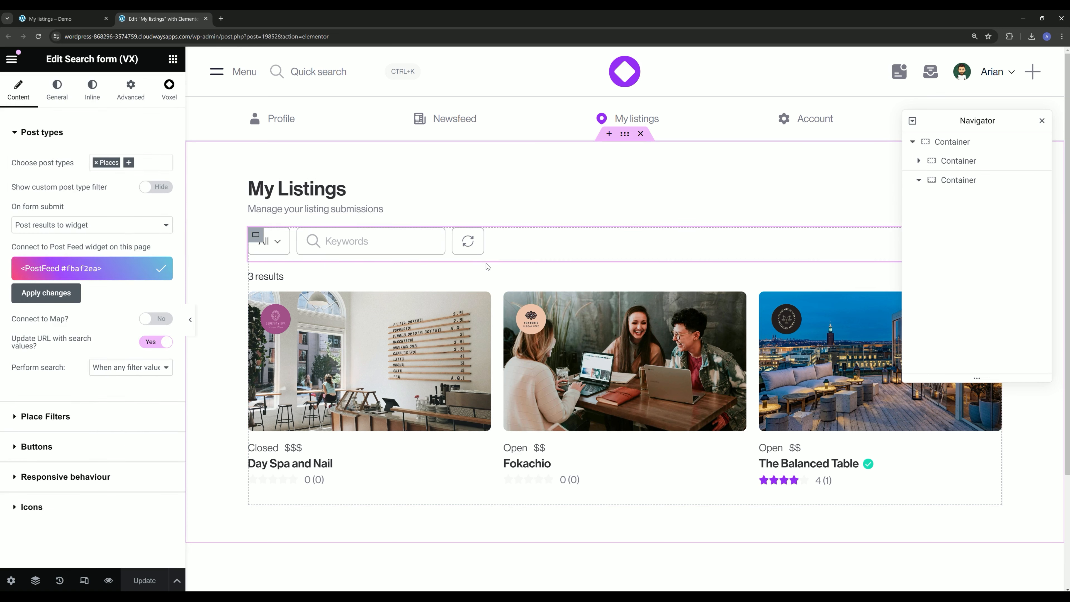
pyautogui.click(59, 134)
pyautogui.click(50, 165)
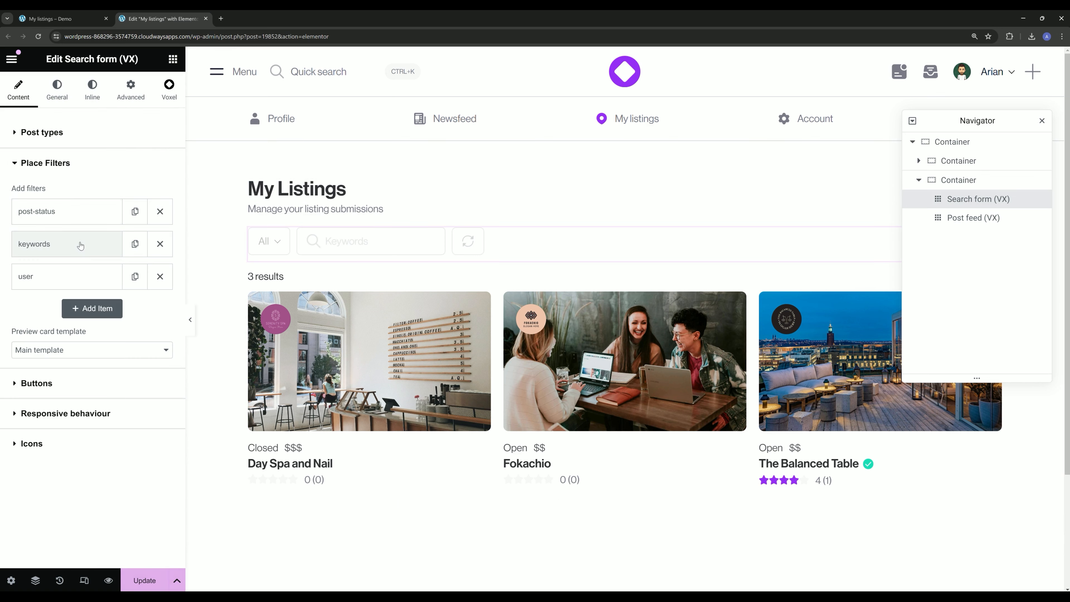
pyautogui.click(58, 349)
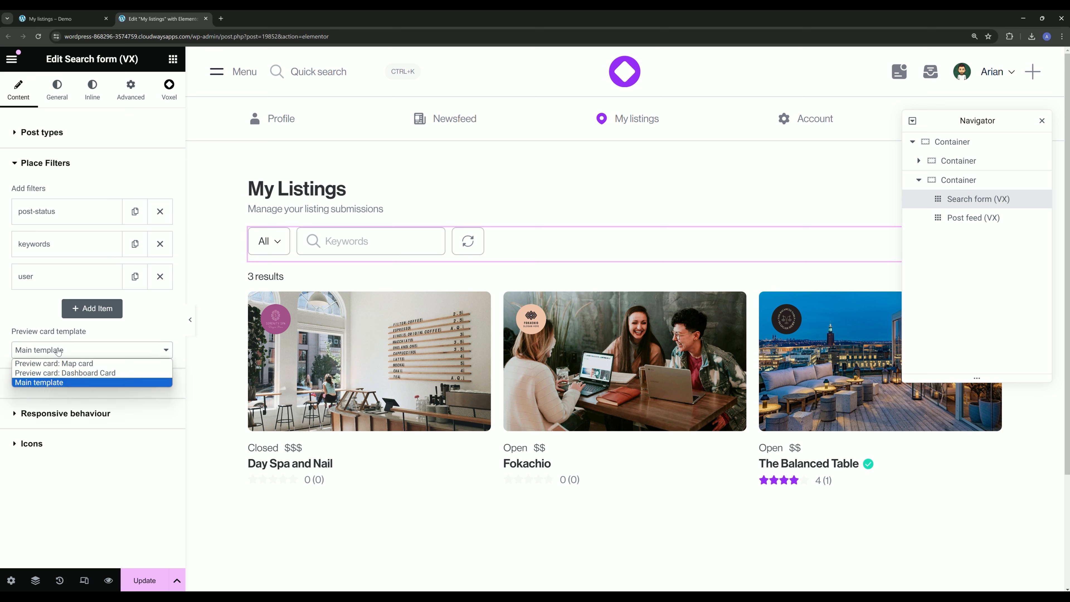
pyautogui.click(69, 373)
pyautogui.click(146, 584)
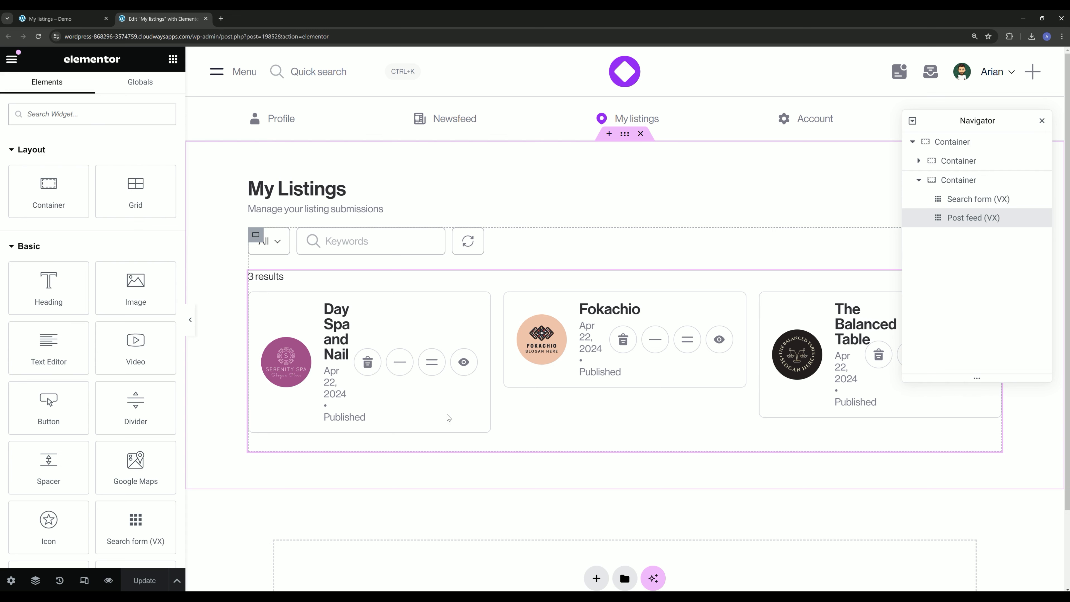
# Set the Post feed (VX) grid's number of columns to 1 and update the page.
pyautogui.click(449, 417)
pyautogui.click(83, 442)
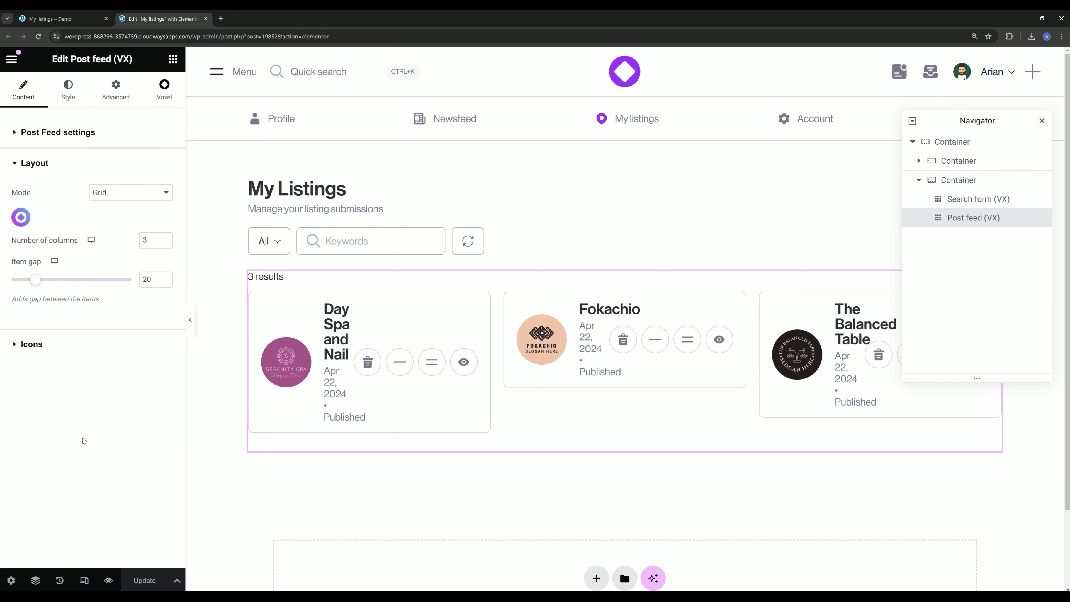
pyautogui.moveTo(149, 241); pyautogui.dragTo(118, 245)
pyautogui.write('1')
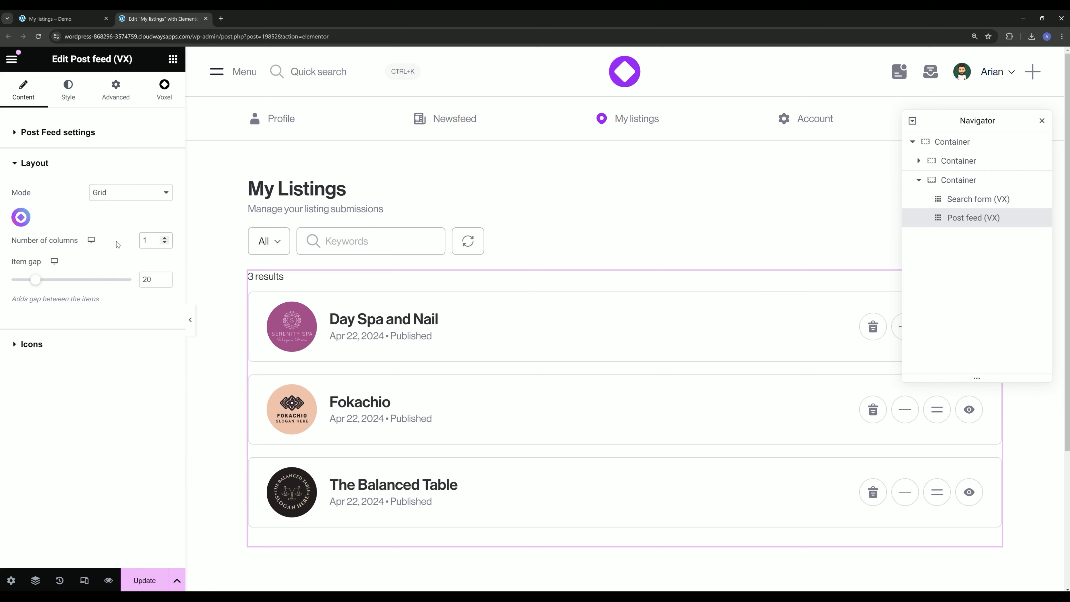
pyautogui.click(146, 580)
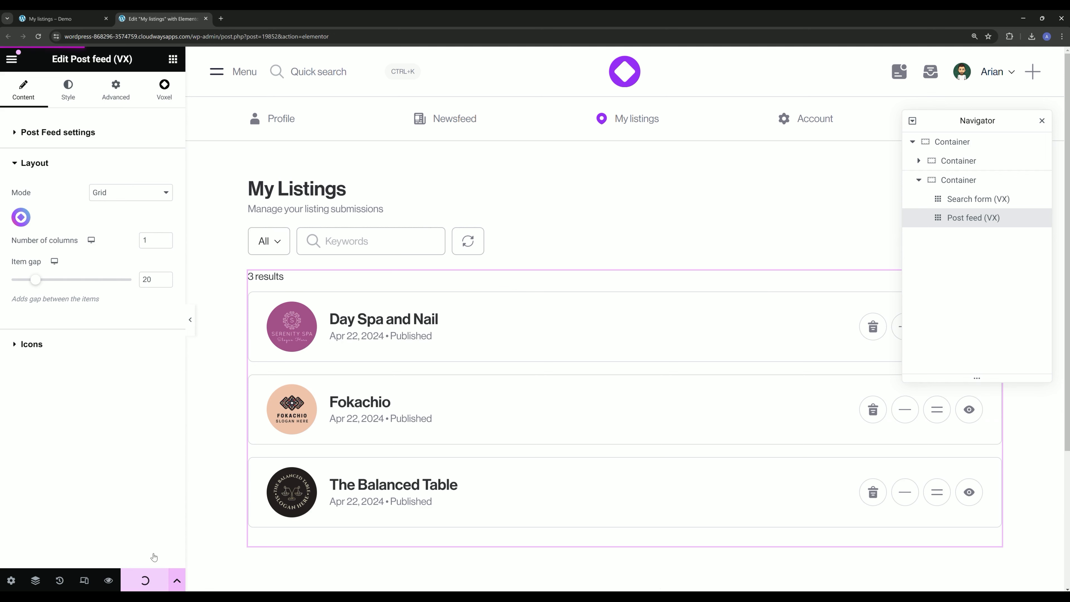
# On the live My listings page, test the view action of Day Spa and Nail and return to the listings.
pyautogui.click(45, 14)
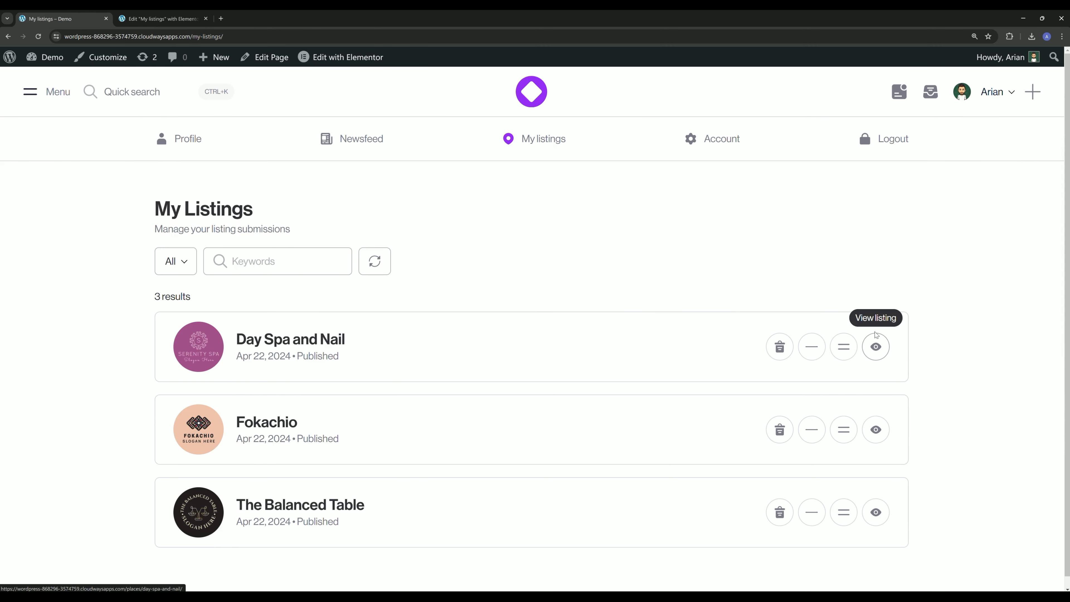
pyautogui.click(876, 347)
pyautogui.scroll(-8, 273, 334)
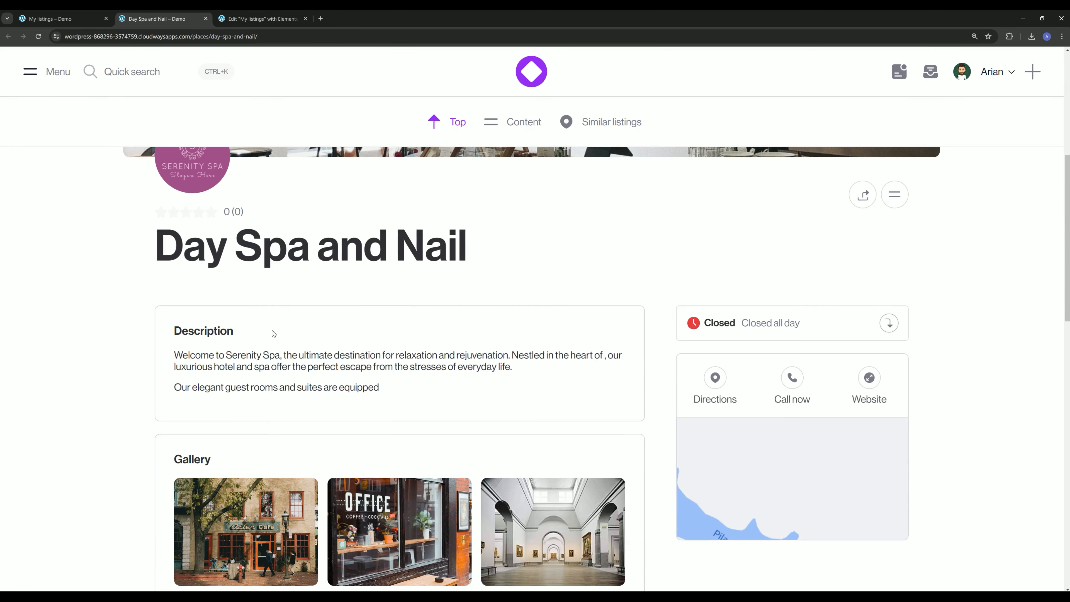
pyautogui.scroll(8, 272, 335)
pyautogui.click(99, 14)
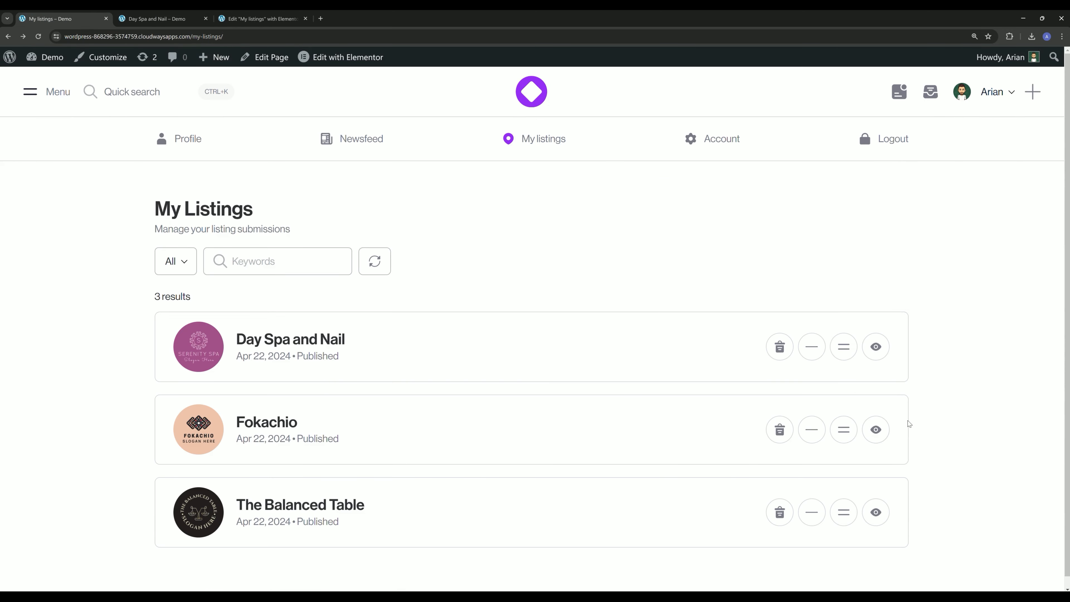
# Open the edit form of the Day Spa and Nail listing from its card and go back to My listings.
pyautogui.click(844, 346)
pyautogui.click(762, 381)
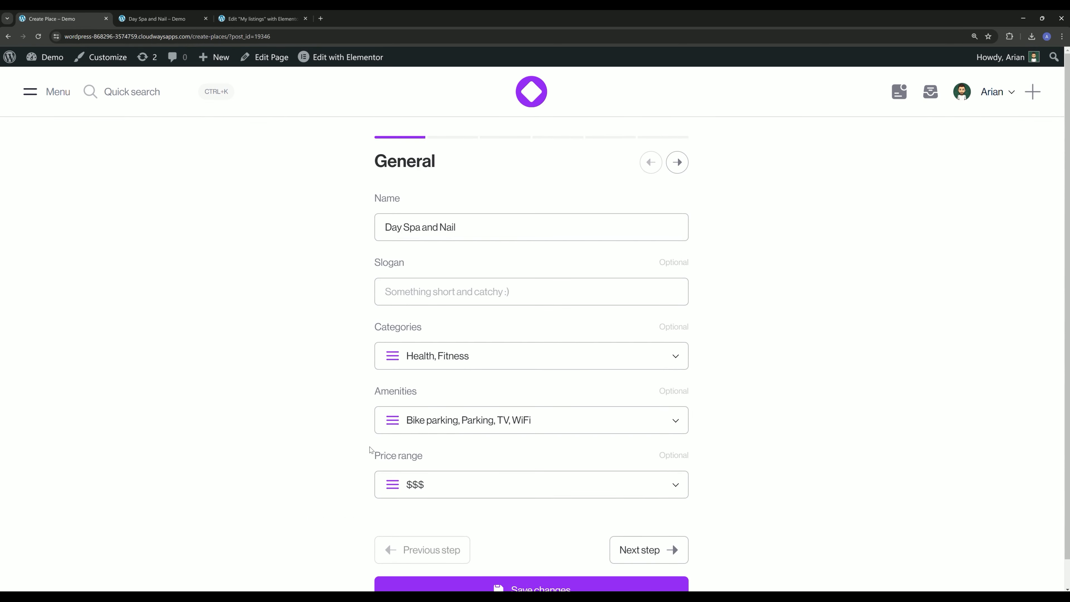
pyautogui.click(8, 37)
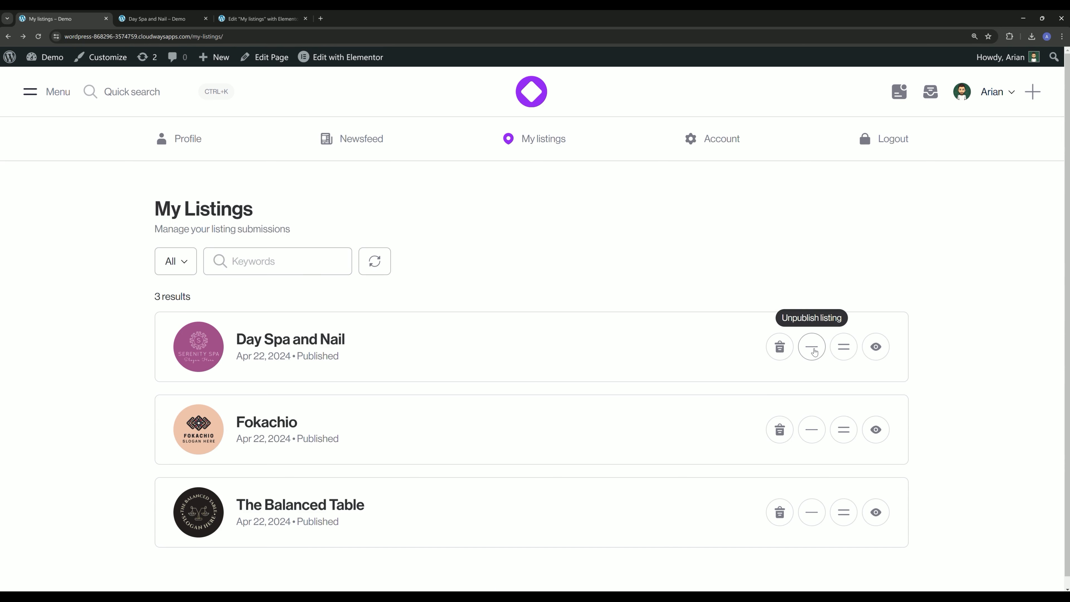
# Test the Day Spa and Nail card's status actions by unpublishing the listing and publishing it again.
pyautogui.click(814, 353)
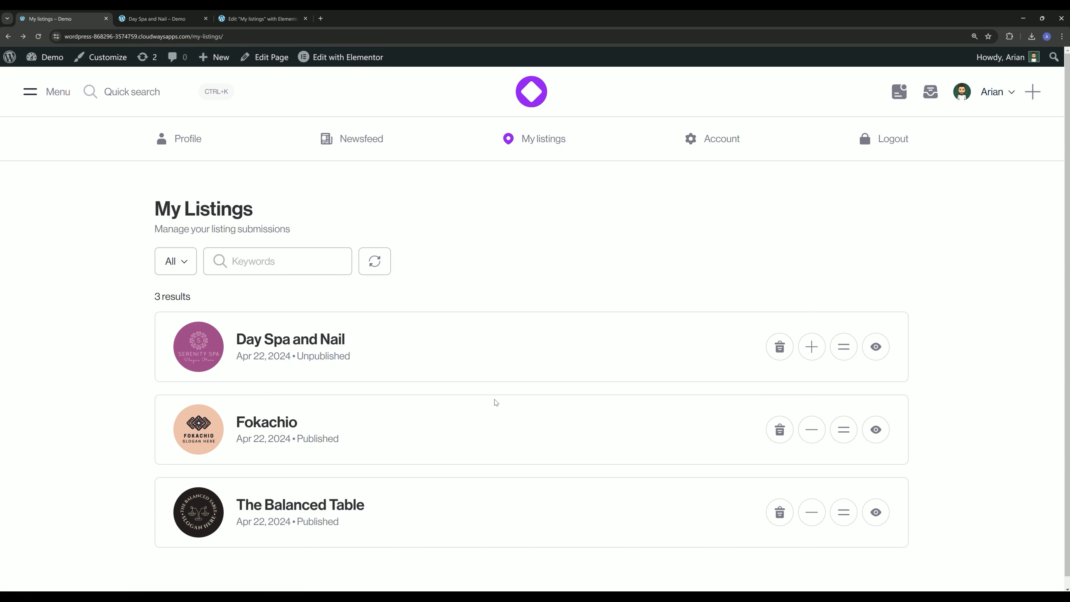
pyautogui.moveTo(296, 357); pyautogui.dragTo(368, 362)
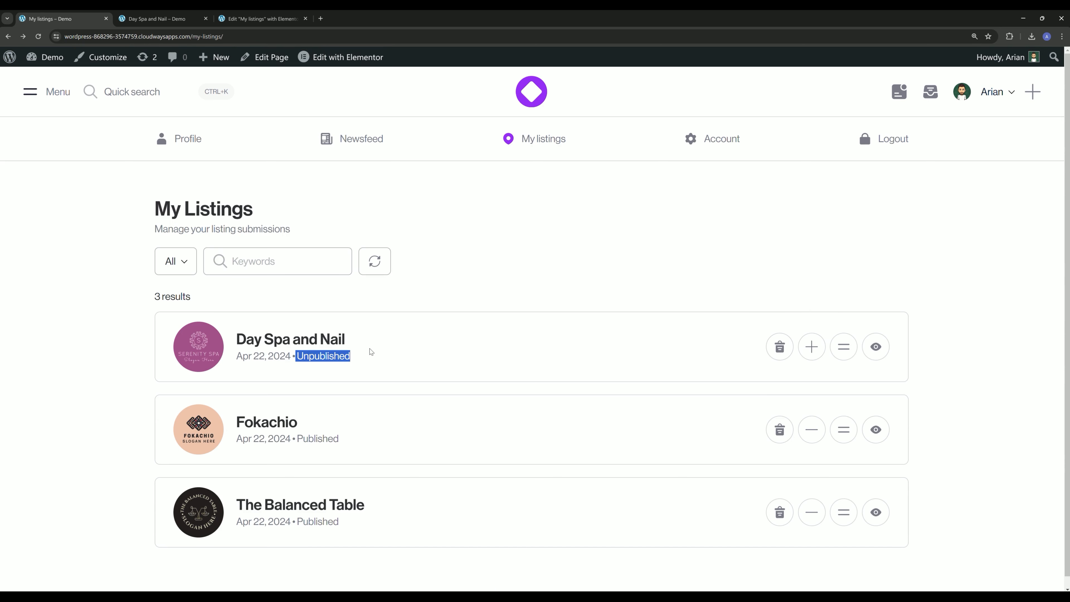
pyautogui.click(371, 352)
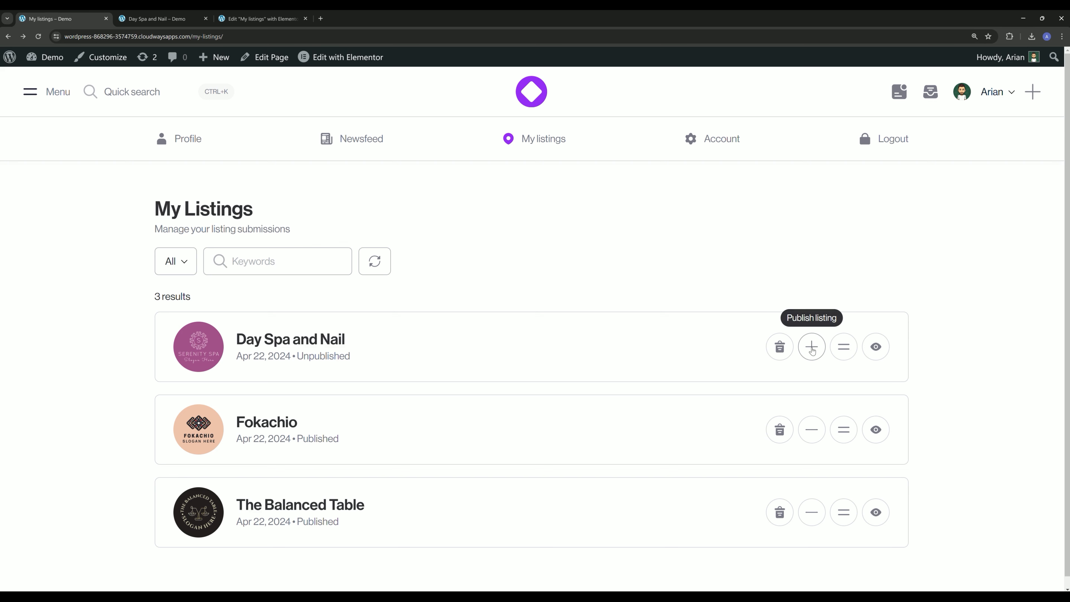
pyautogui.click(814, 353)
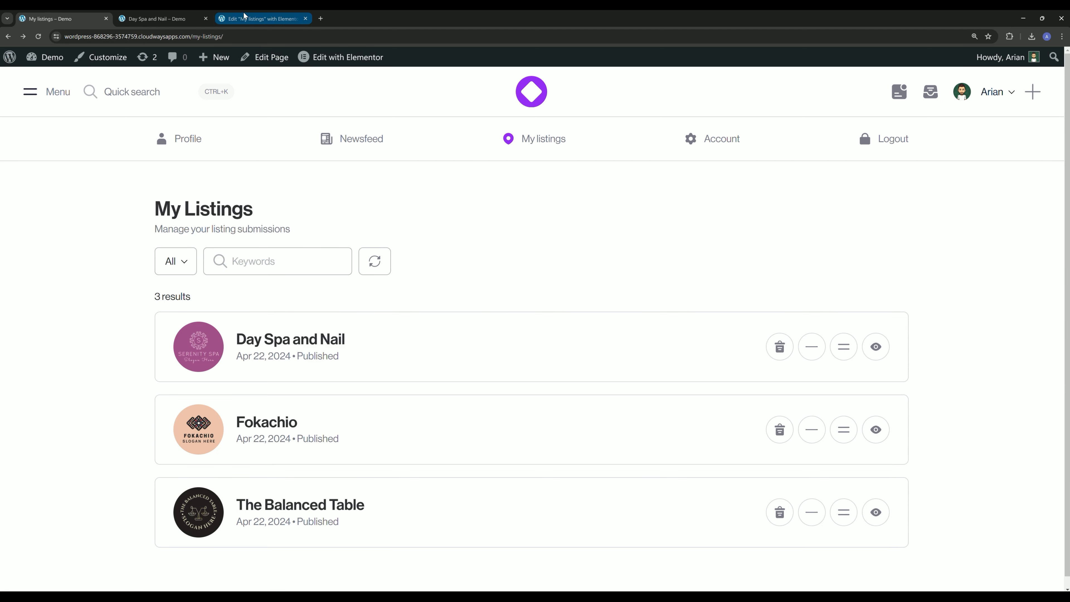
# In the Elementor tab, set the My listings page's Voxel document visibility to "Hide this document if".
pyautogui.click(244, 18)
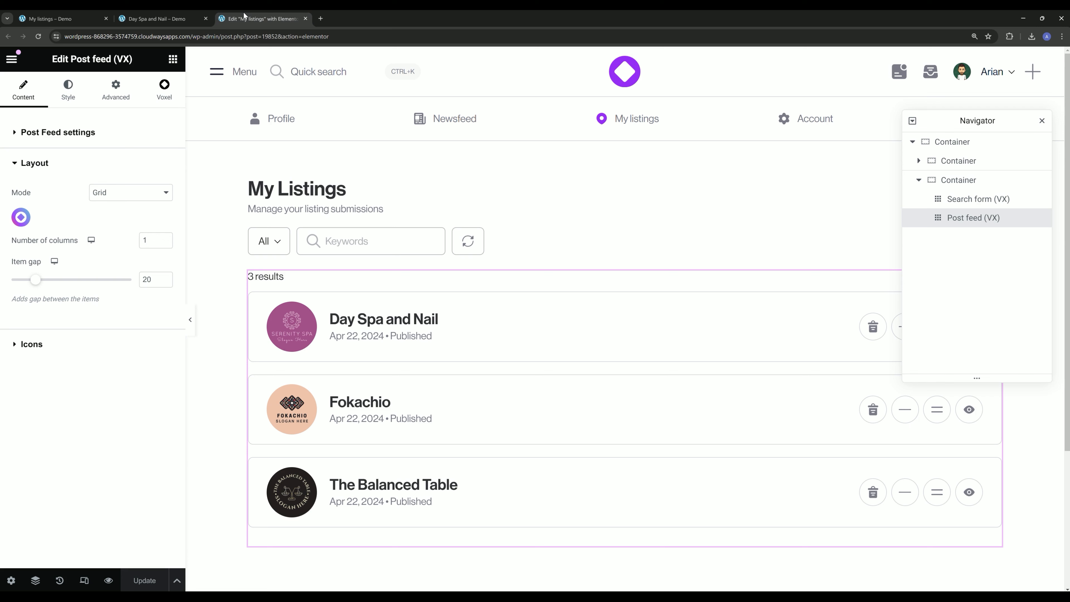
pyautogui.click(11, 580)
pyautogui.click(87, 99)
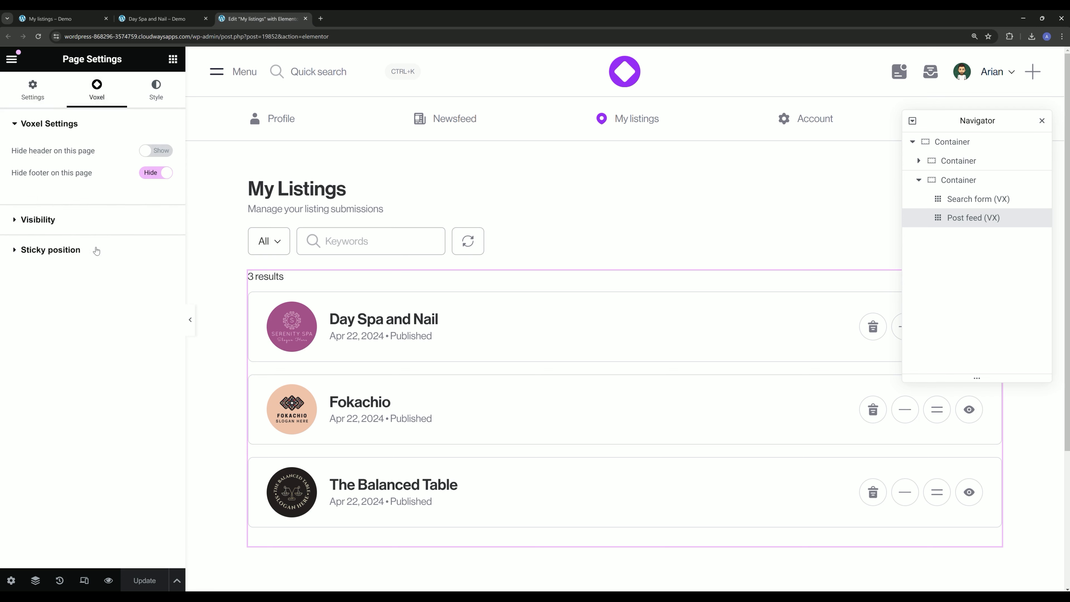
pyautogui.click(55, 219)
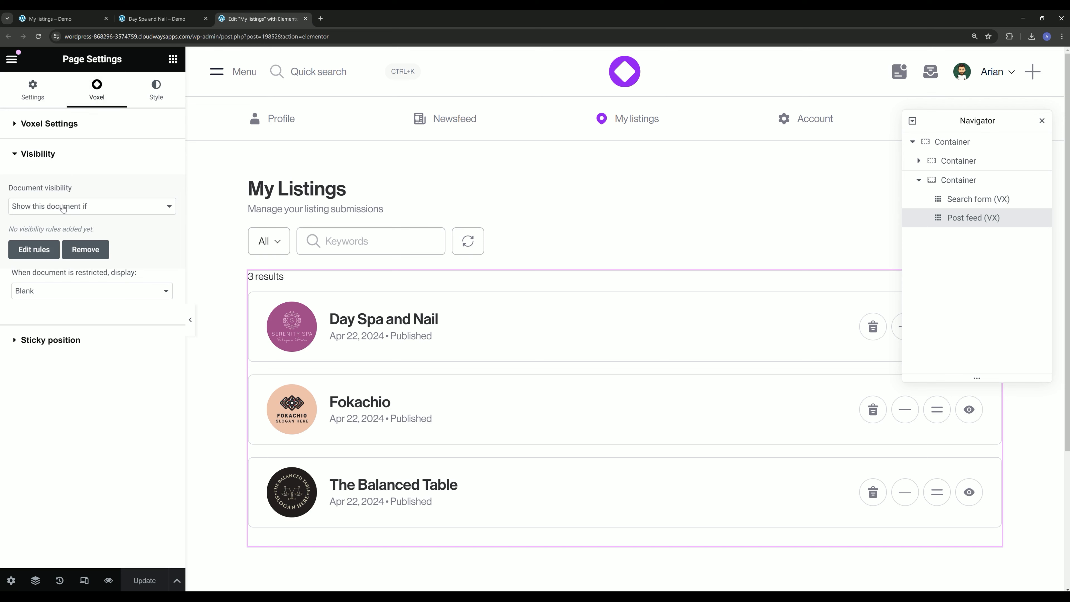
pyautogui.click(63, 208)
pyautogui.click(56, 229)
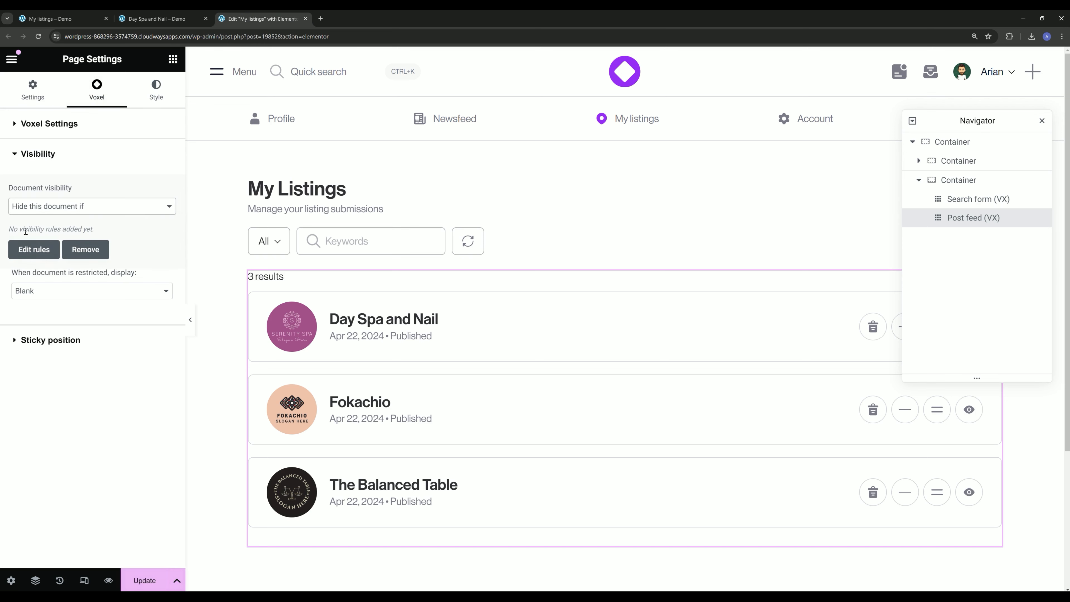
# Hide the My listings page when the user is logged out, display the Auth template when restricted, and update the page.
pyautogui.click(34, 249)
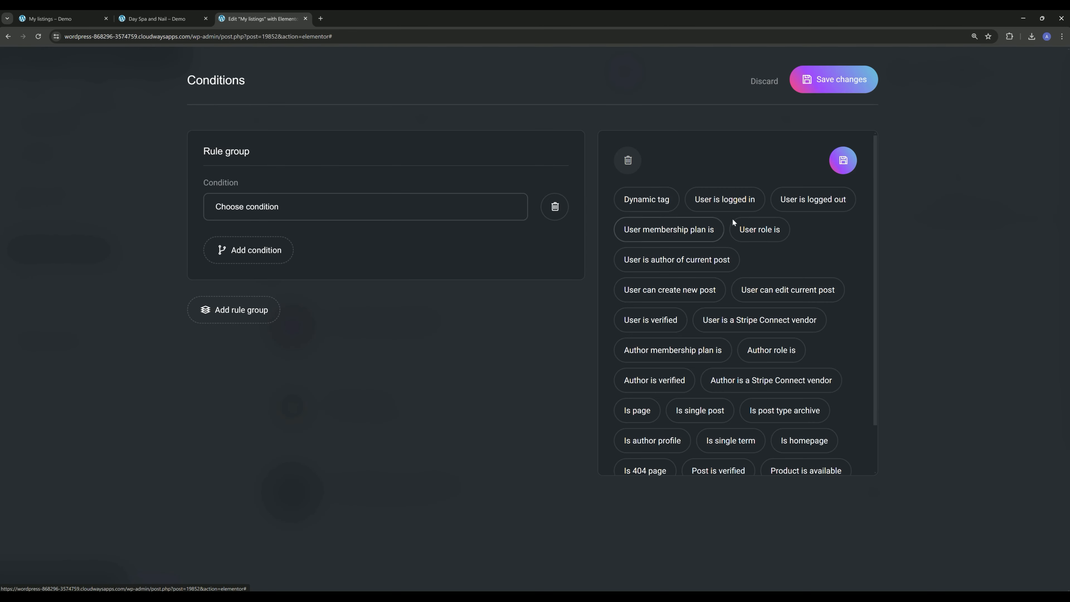
pyautogui.click(813, 199)
pyautogui.click(826, 80)
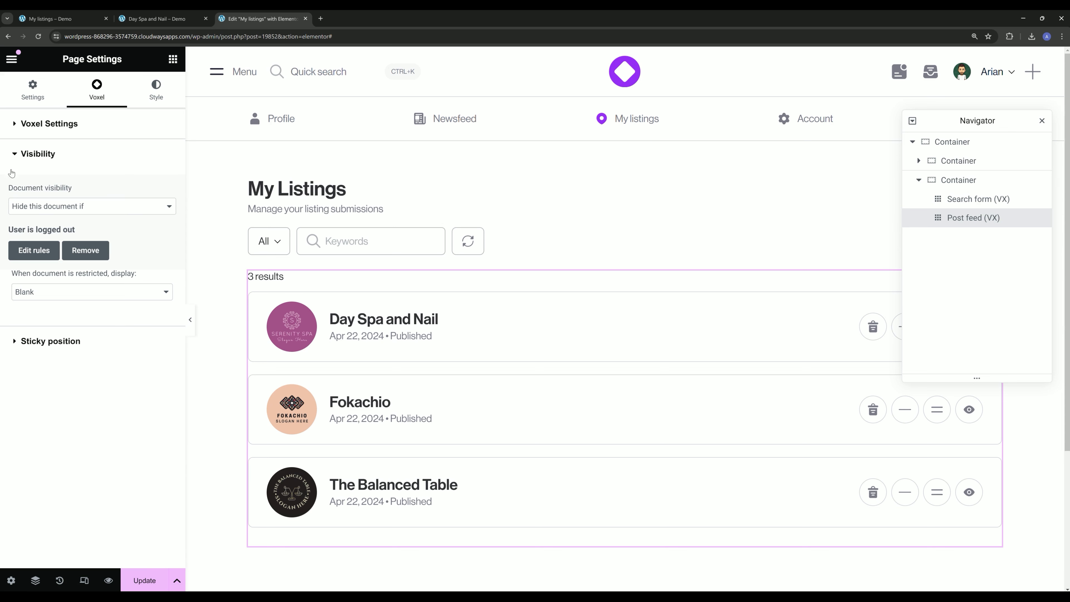
pyautogui.click(38, 295)
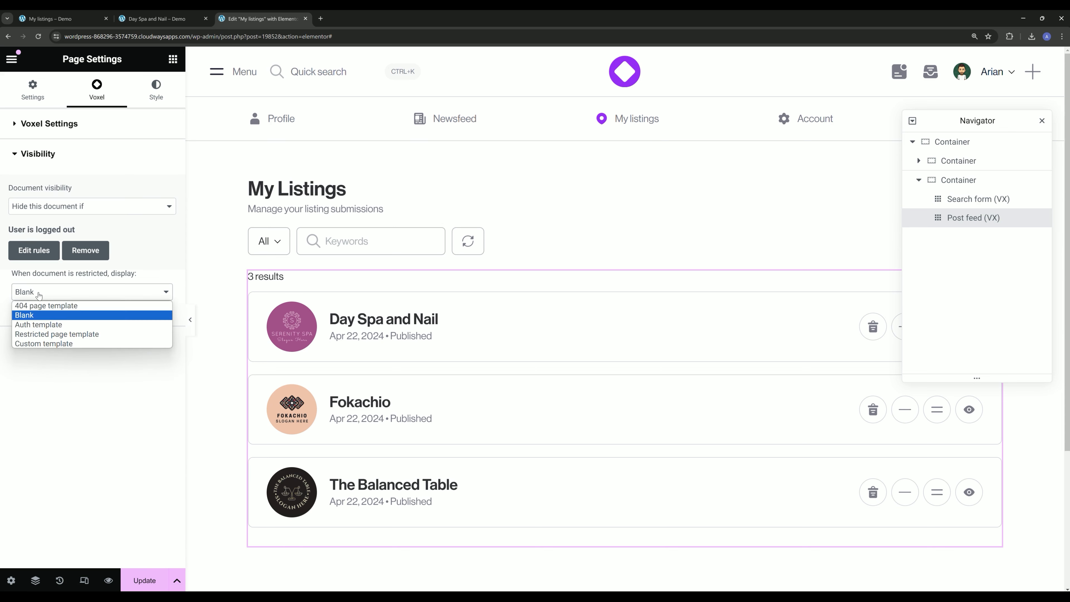
pyautogui.click(55, 325)
pyautogui.hotkey('ctrl', 's')
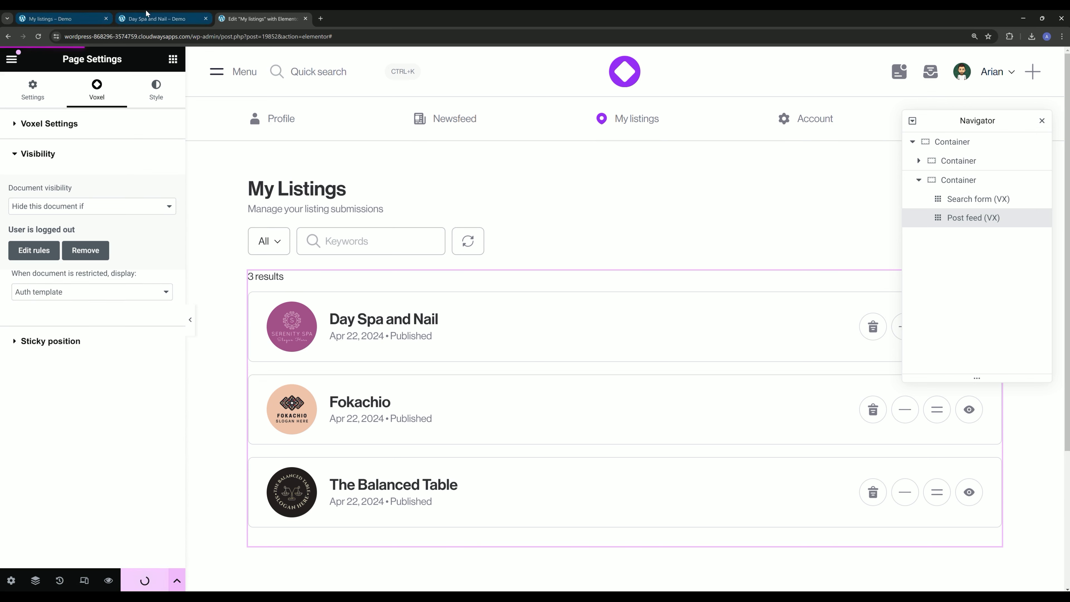
# From the live My listings page, open the Places Dashboard Card template for editing in Elementor.
pyautogui.click(63, 19)
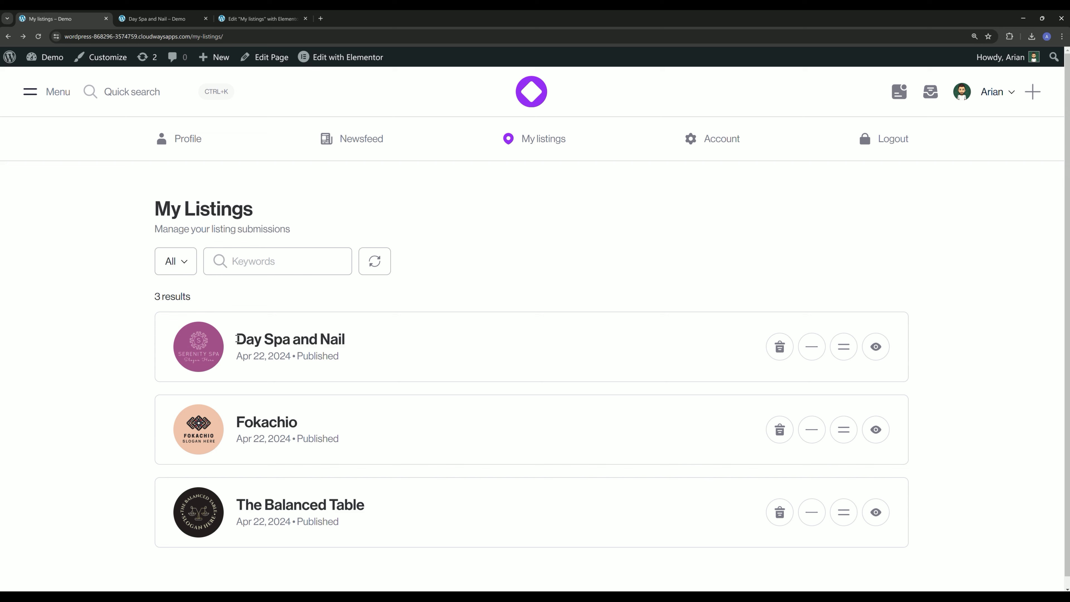
pyautogui.moveTo(237, 340); pyautogui.dragTo(371, 343)
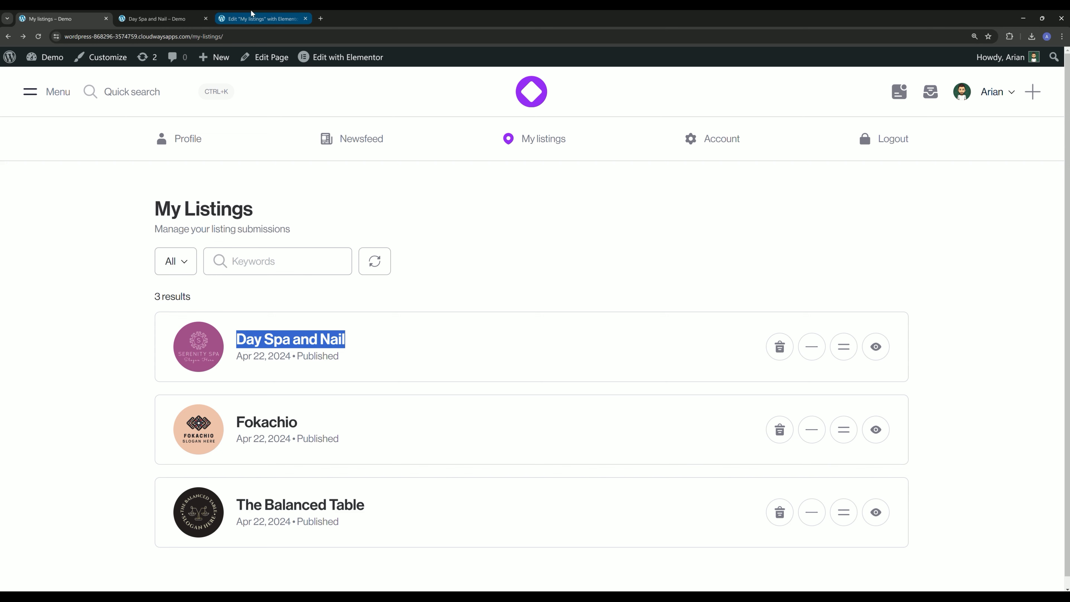
pyautogui.click(258, 19)
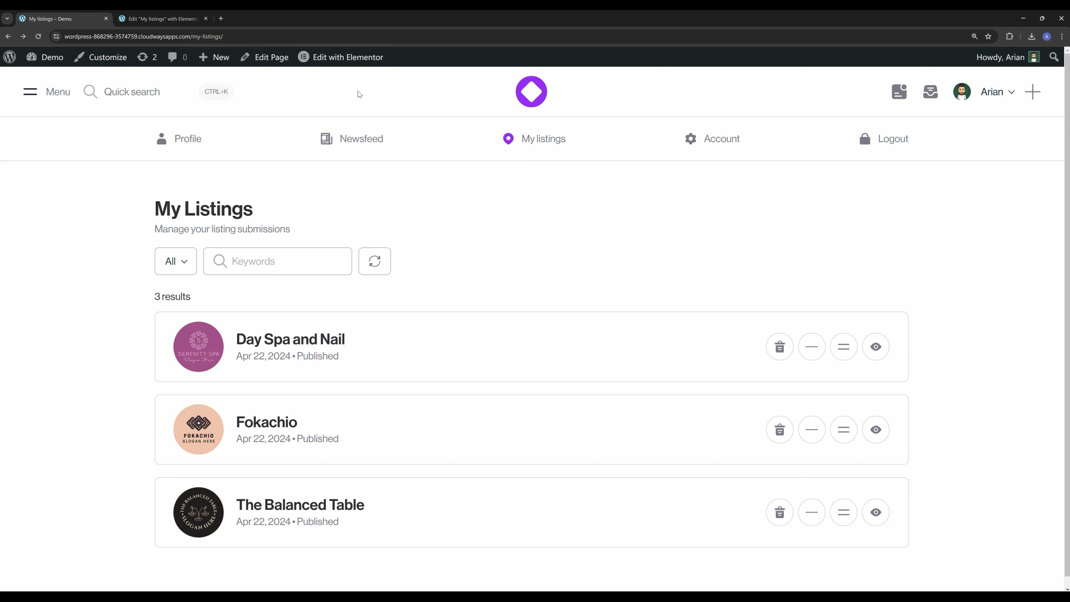
pyautogui.moveTo(357, 62)
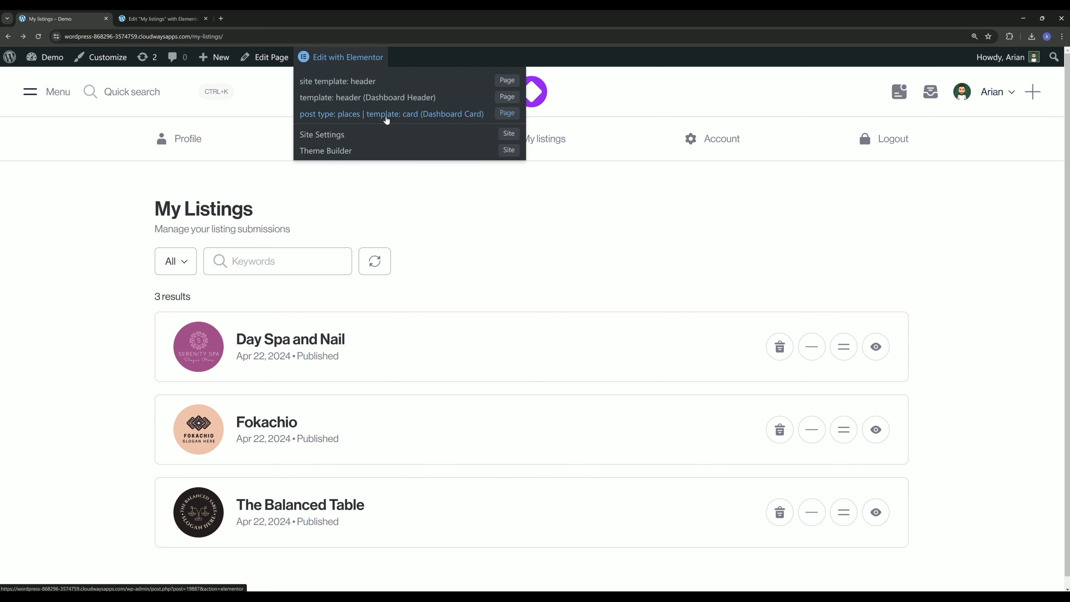
pyautogui.click(387, 114)
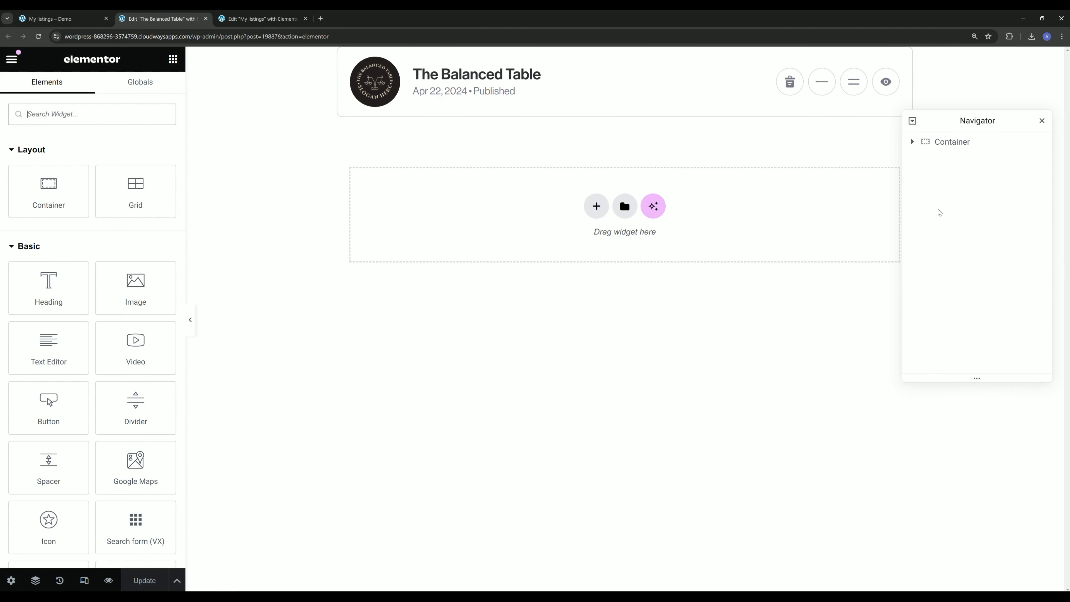
# Set the card's Image widget to a width and height of 70 px.
pyautogui.click(913, 141)
pyautogui.click(950, 161)
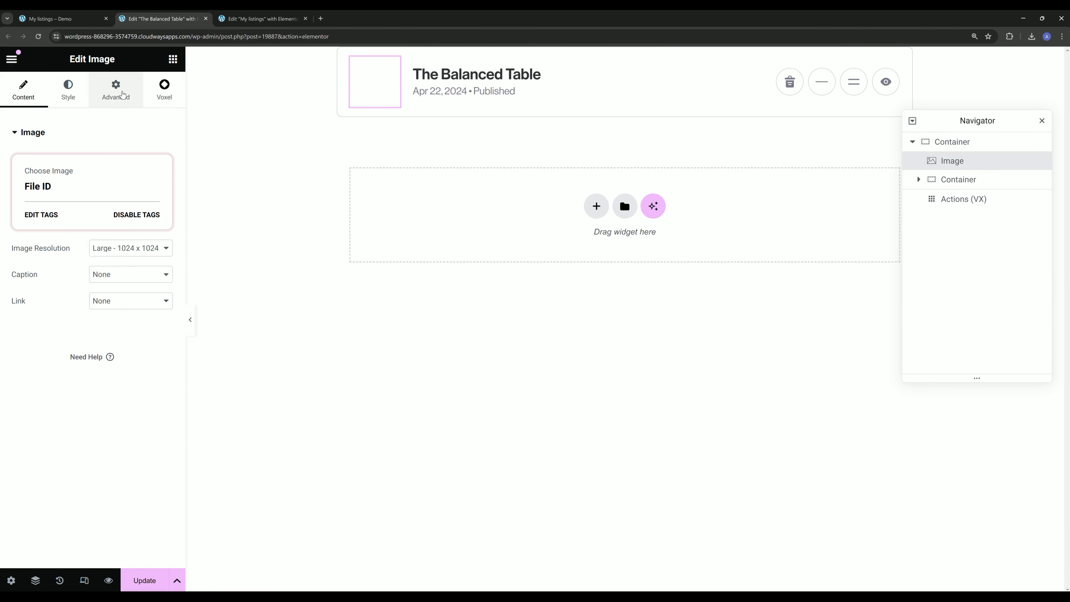
pyautogui.click(116, 89)
pyautogui.click(69, 93)
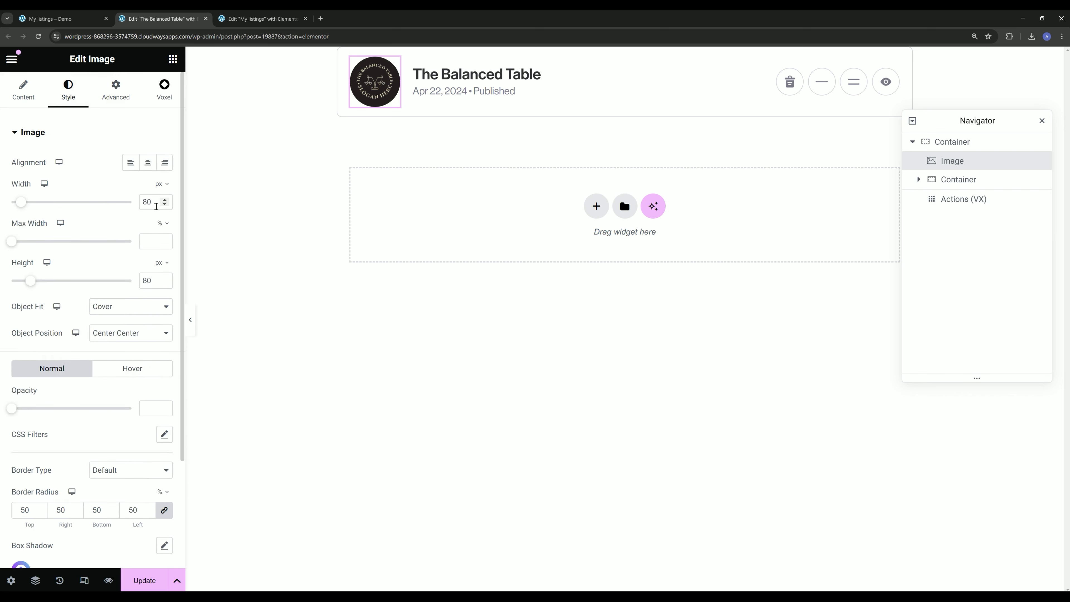
pyautogui.write('70')
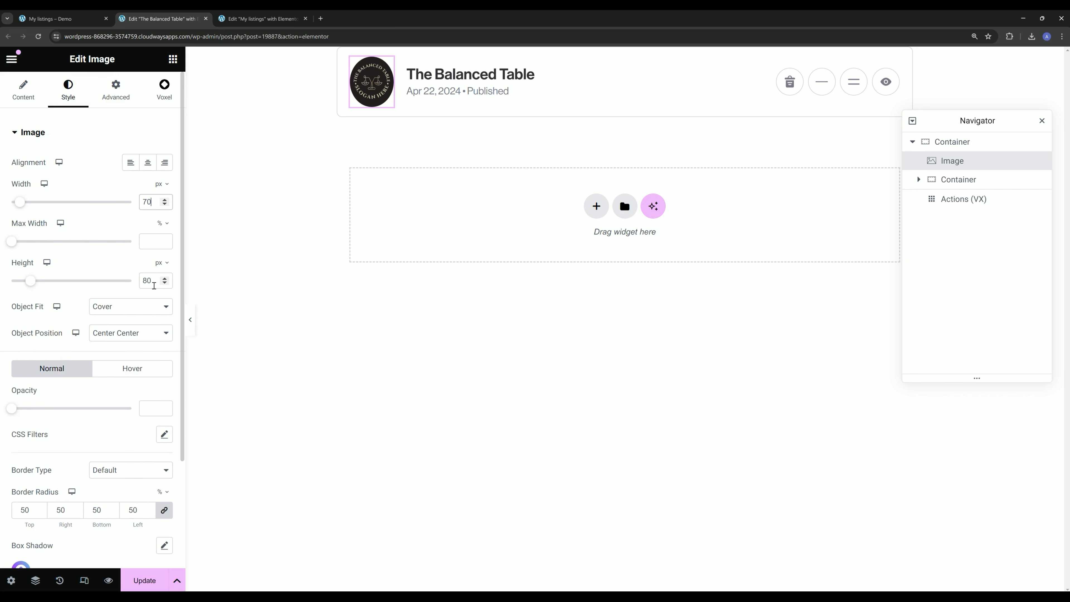
pyautogui.doubleClick(148, 280)
pyautogui.write('70')
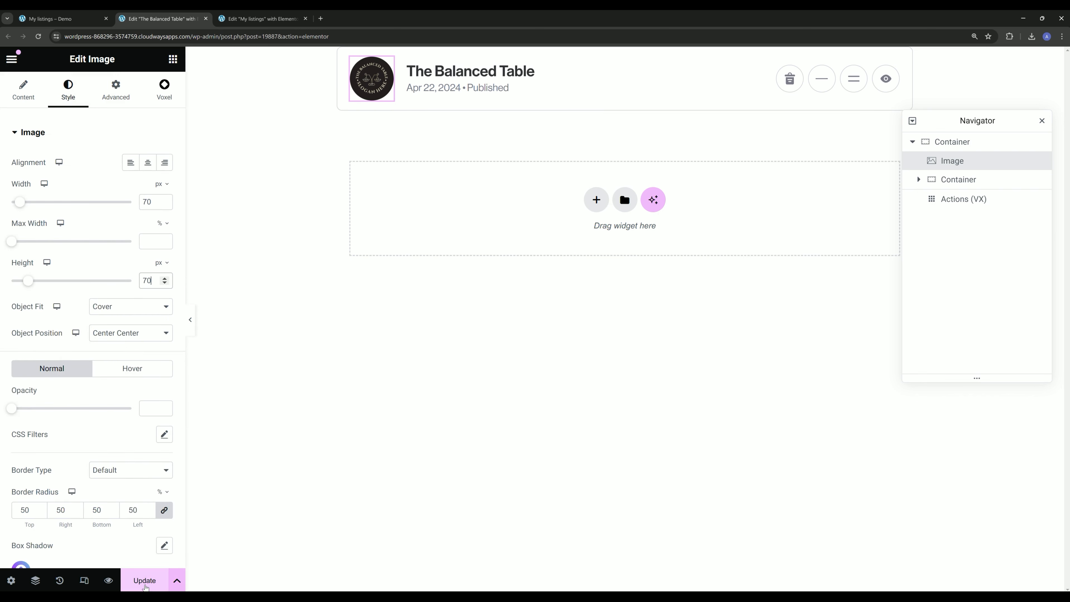
# Set the card's outer container gaps to 15 px and update the template.
pyautogui.click(942, 144)
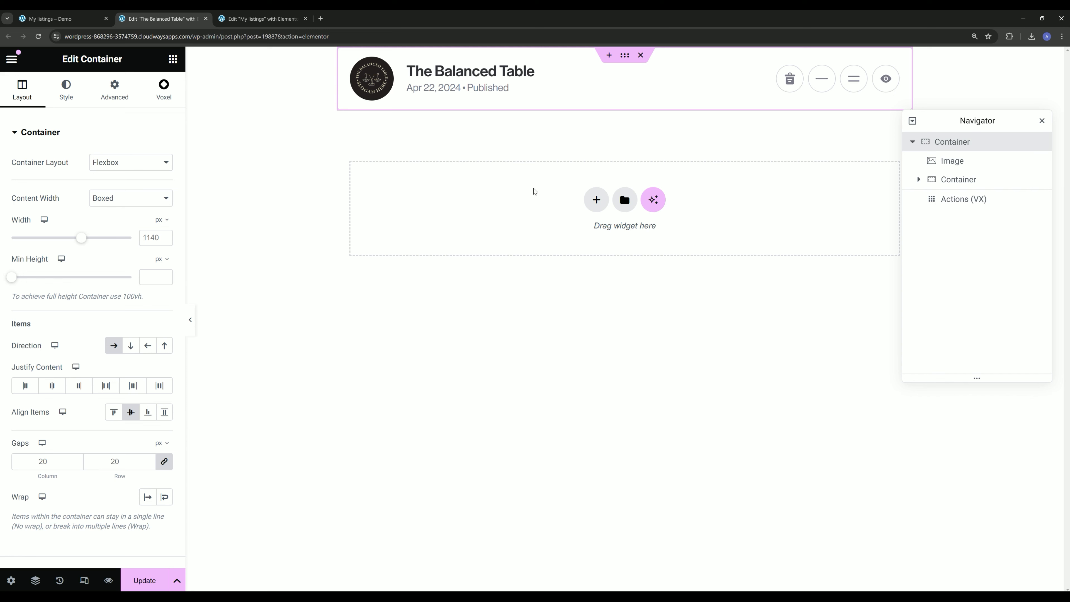
pyautogui.press('BackSpace')
pyautogui.press('BackSpace')
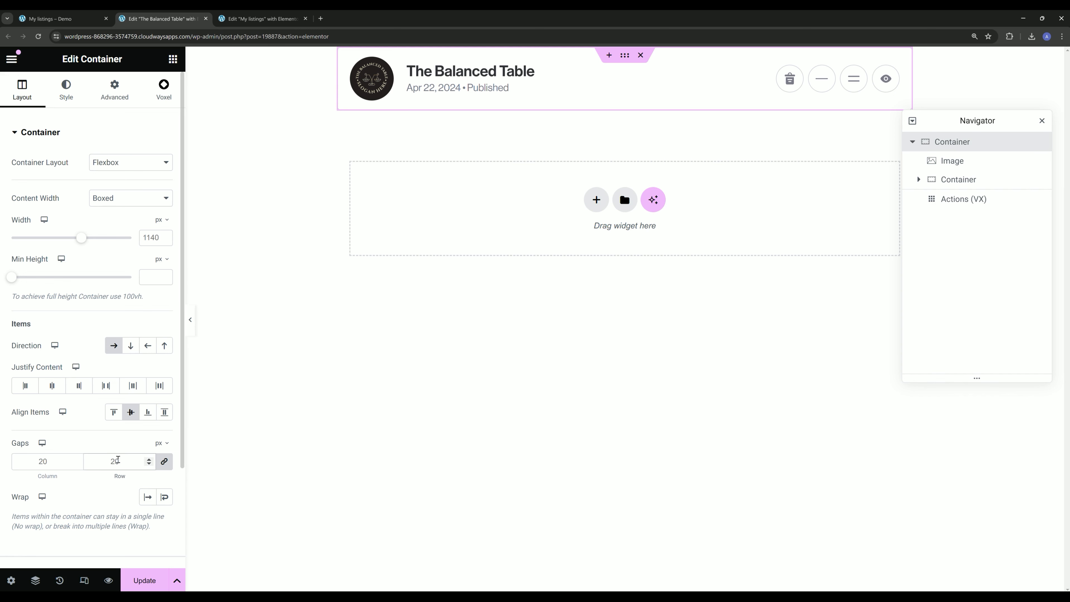
pyautogui.write('15')
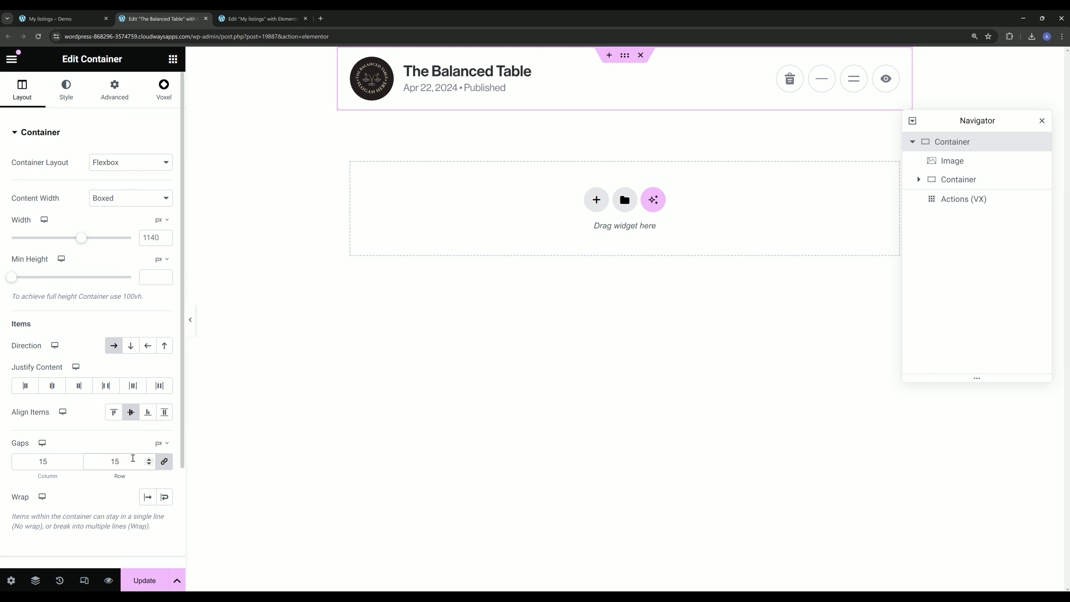
pyautogui.click(131, 567)
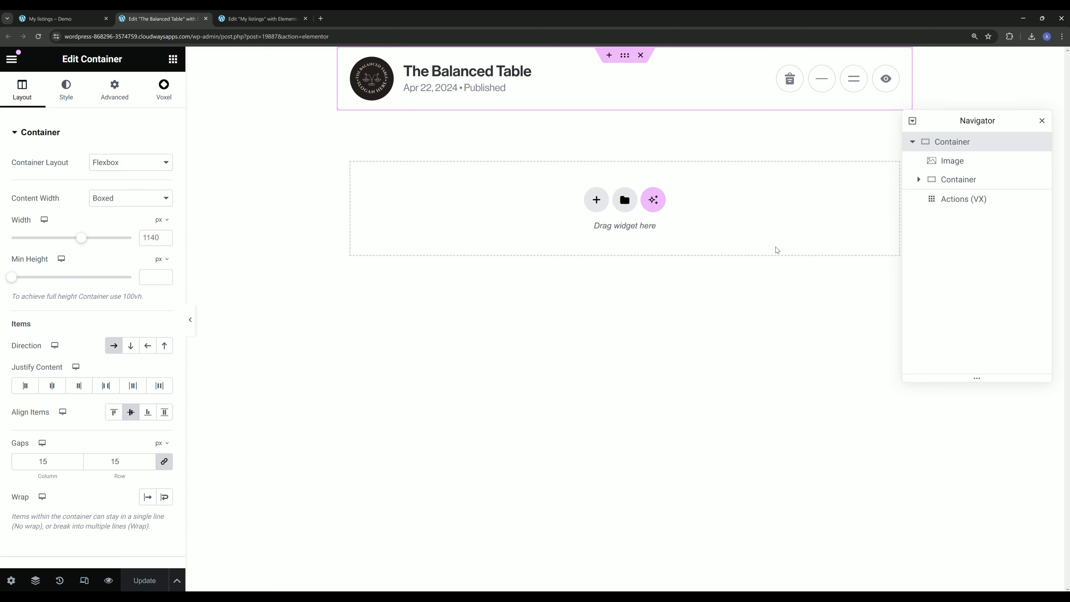
# Set the outer container's right and left padding to 15 px, update the template, and check the reloaded My listings page.
pyautogui.click(115, 90)
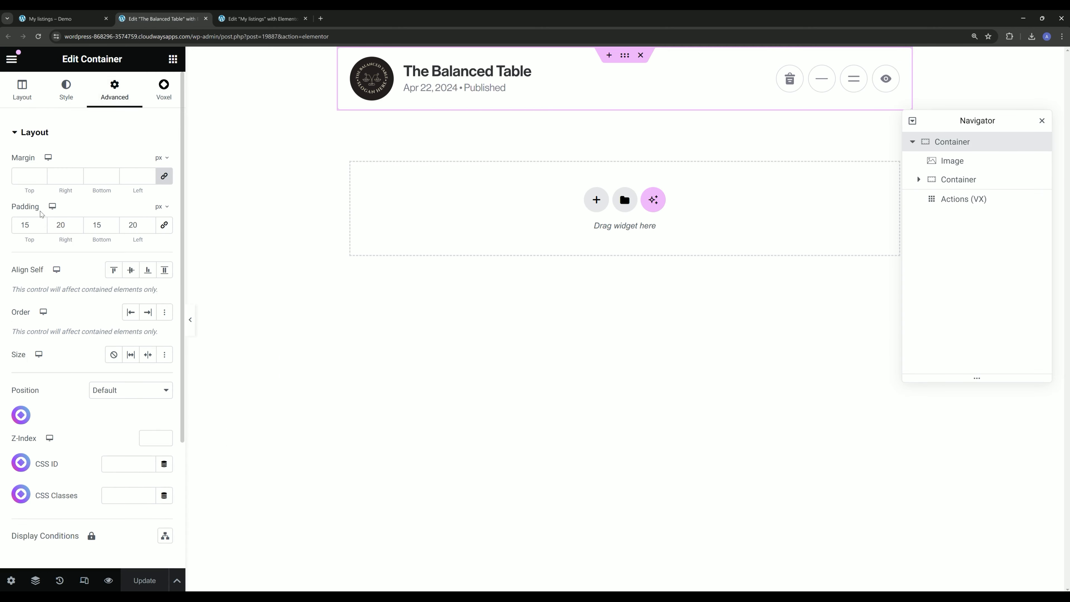
pyautogui.doubleClick(67, 226)
pyautogui.write('15')
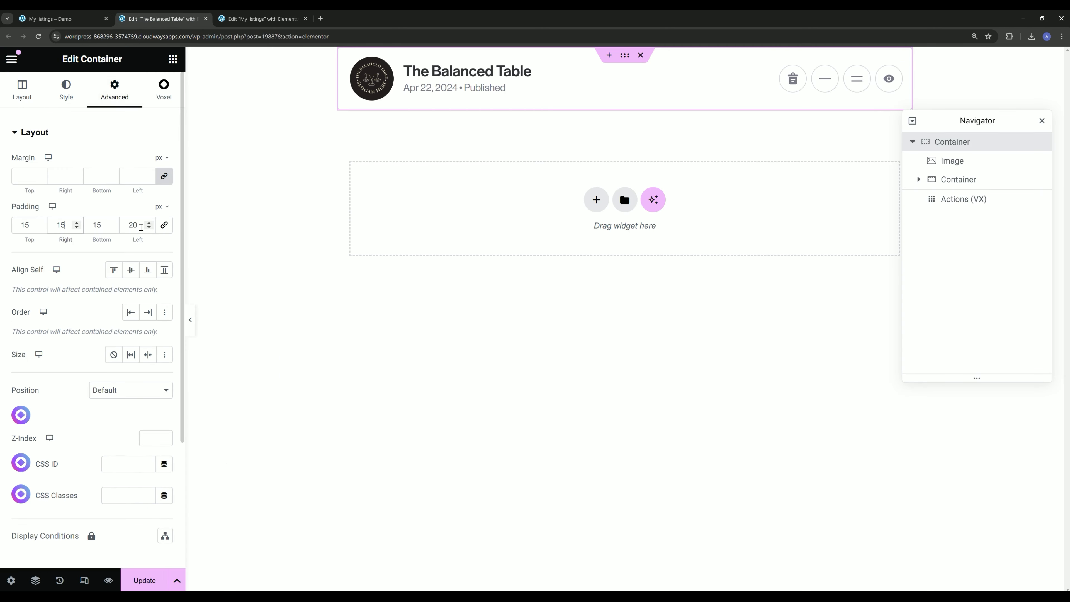
pyautogui.press('Tab')
pyautogui.press('Tab')
pyautogui.write('15')
pyautogui.click(144, 581)
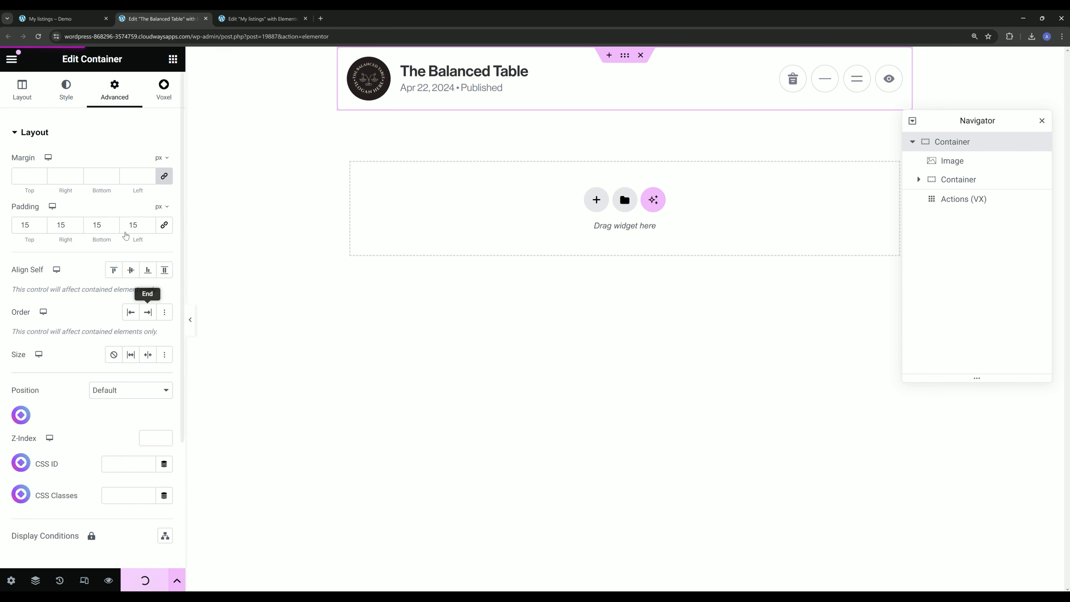
pyautogui.click(75, 14)
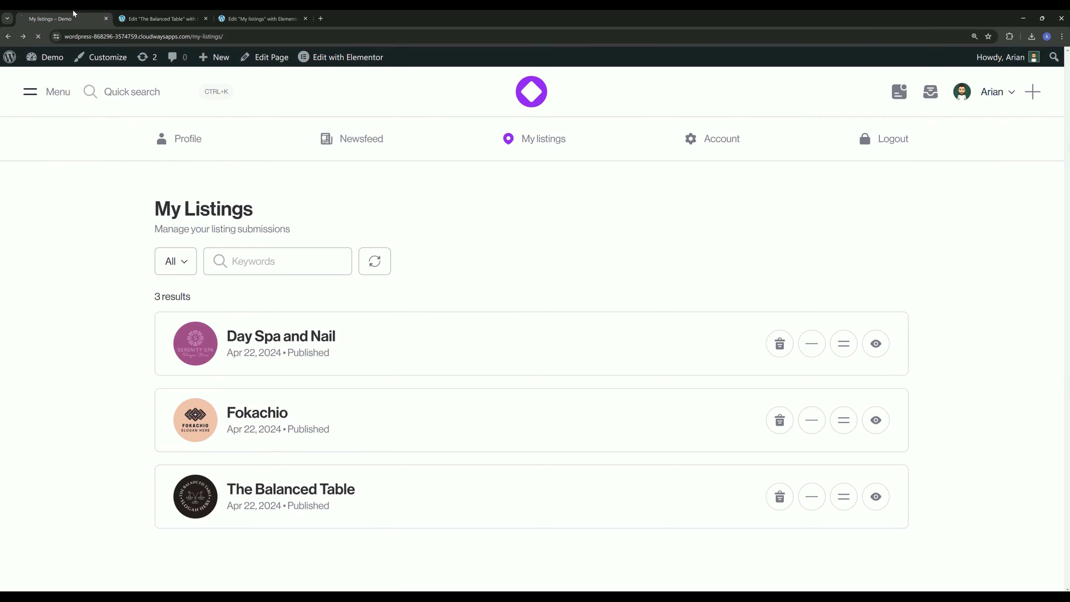
pyautogui.press('F5')
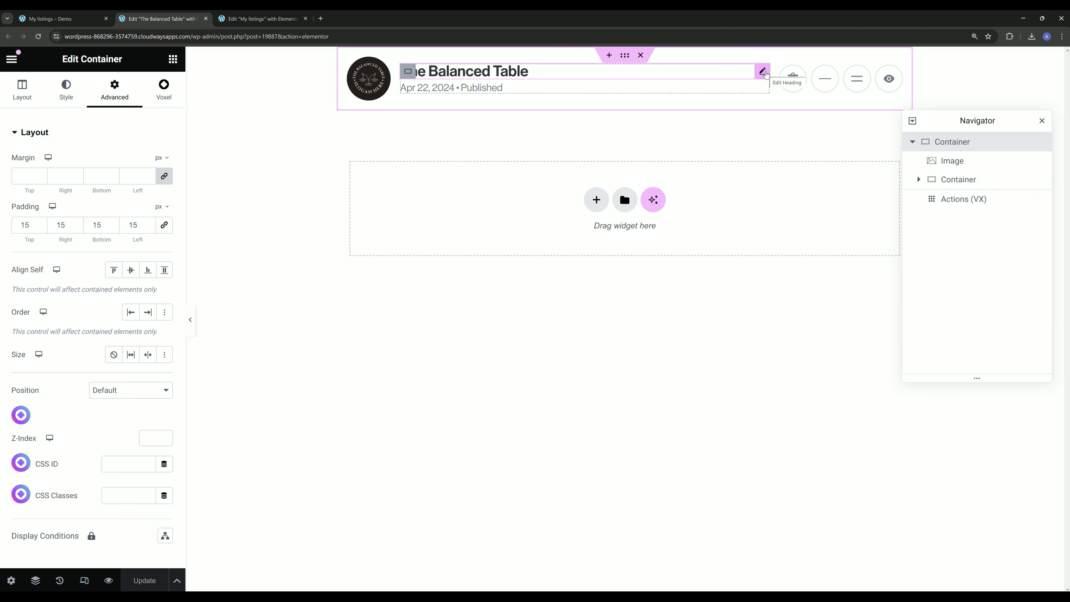
# Change the card's title heading to a smaller HTML heading tag and update the template.
pyautogui.click(761, 74)
pyautogui.click(111, 291)
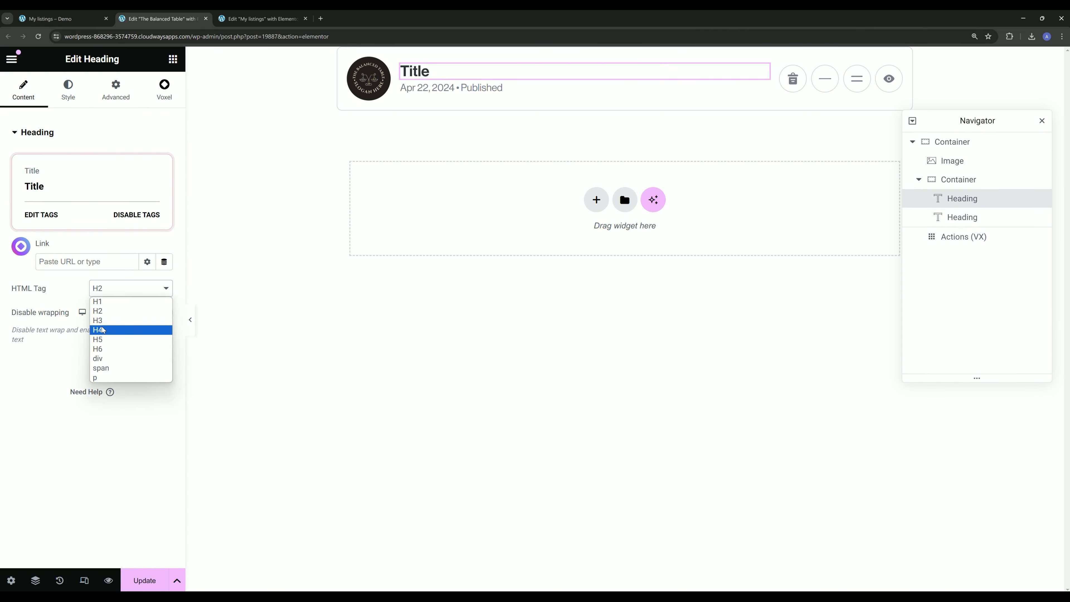
pyautogui.click(106, 323)
pyautogui.click(145, 581)
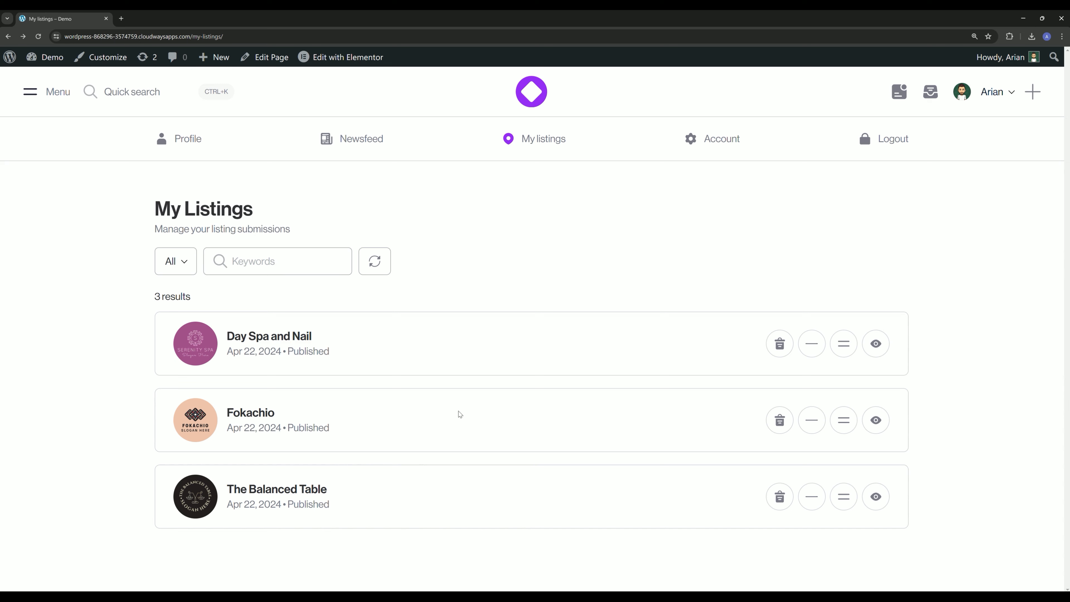
# Open the WordPress dashboard in a new tab and go to the Users list.
pyautogui.moveTo(46, 56)
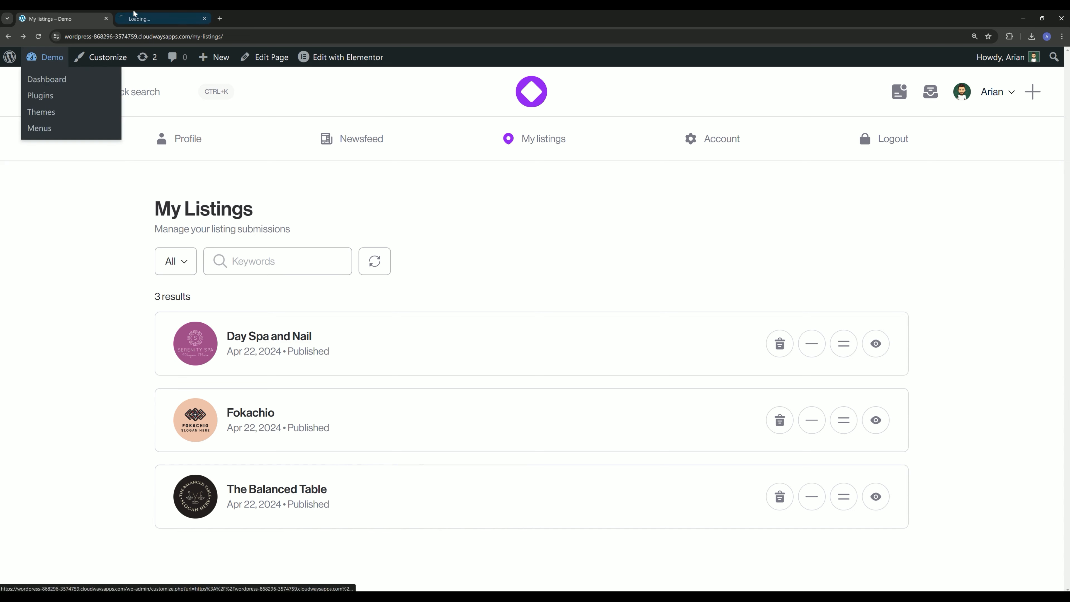
pyautogui.click(46, 79)
pyautogui.click(57, 432)
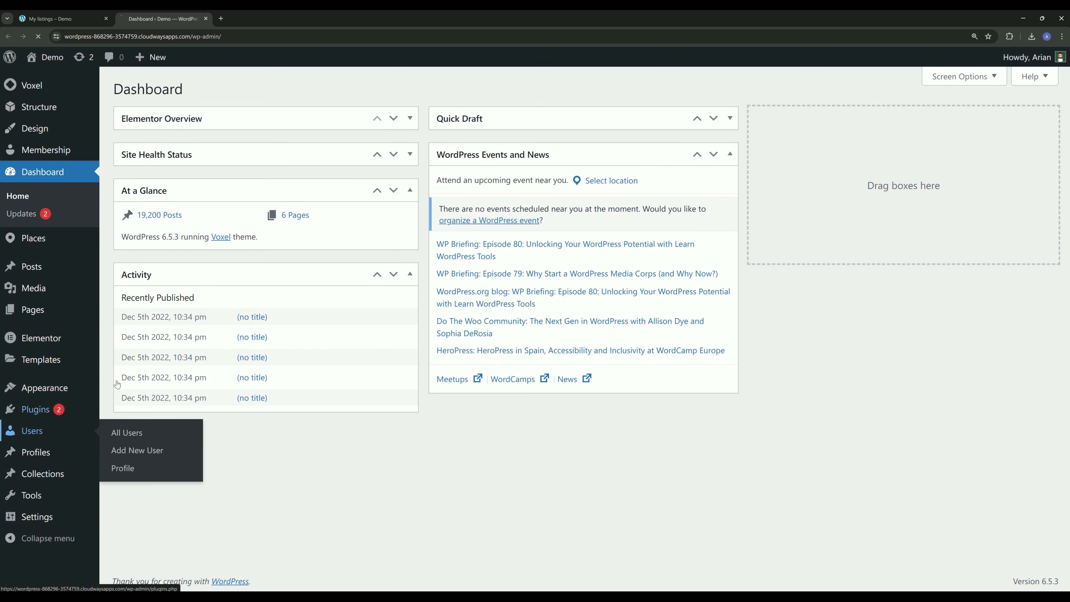
# Copy the live My listings page address and open it in an incognito window.
pyautogui.hotkey('ctrl', 'shift', 'Tab')
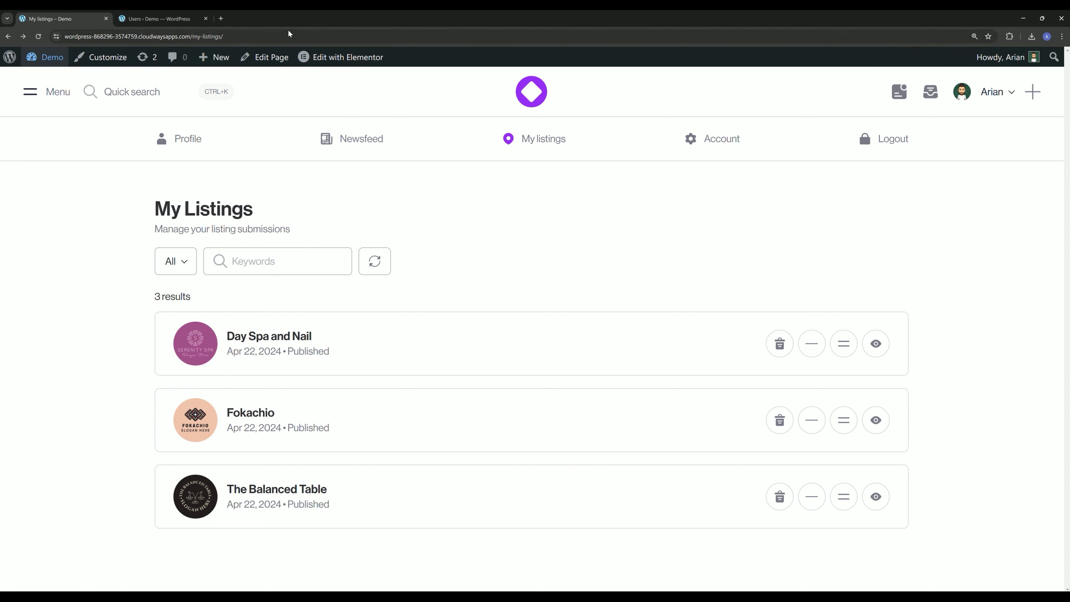
pyautogui.click(289, 35)
pyautogui.hotkey('ctrl', 'c')
pyautogui.hotkey('ctrl', 'shift', 'n')
pyautogui.hotkey('ctrl', 'v')
pyautogui.press('Return')
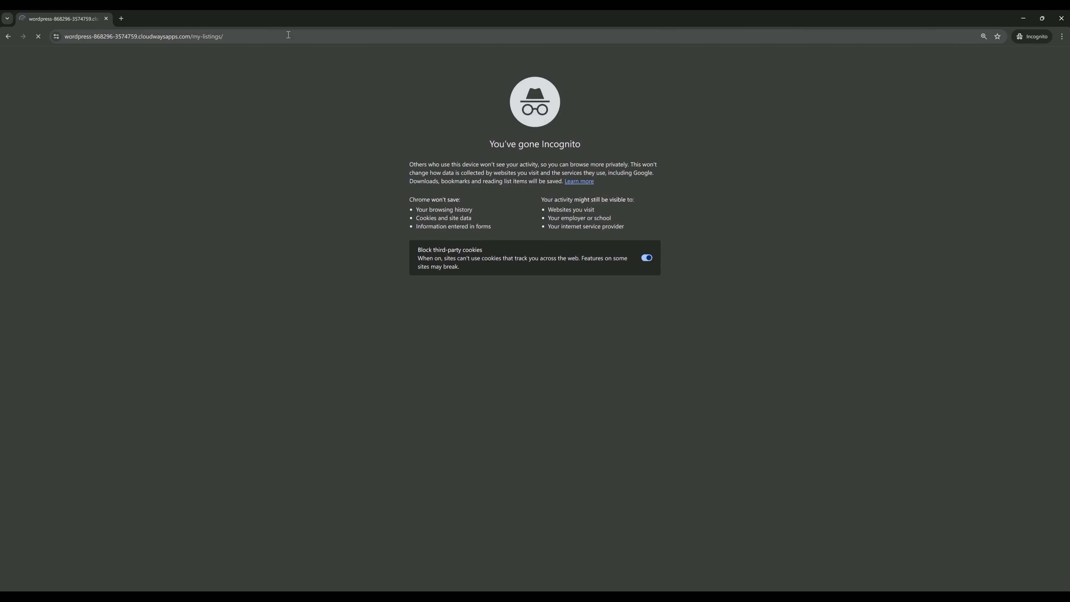
# Log in as listingowner on the restricted My listings page, entering the username and the account password.
pyautogui.click(477, 281)
pyautogui.write('listingowne')
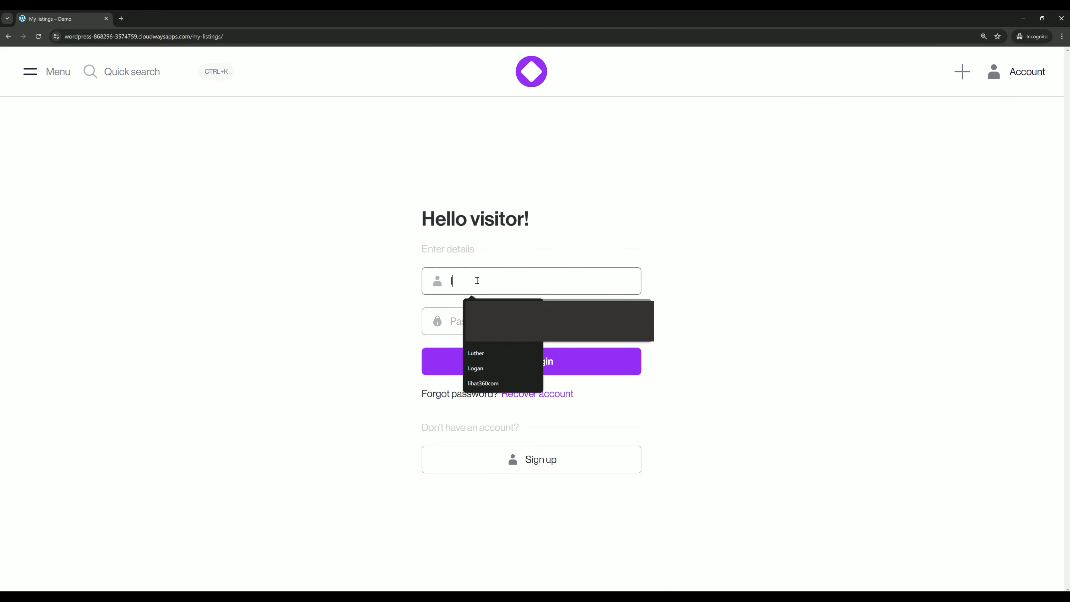
pyautogui.write('•••••')
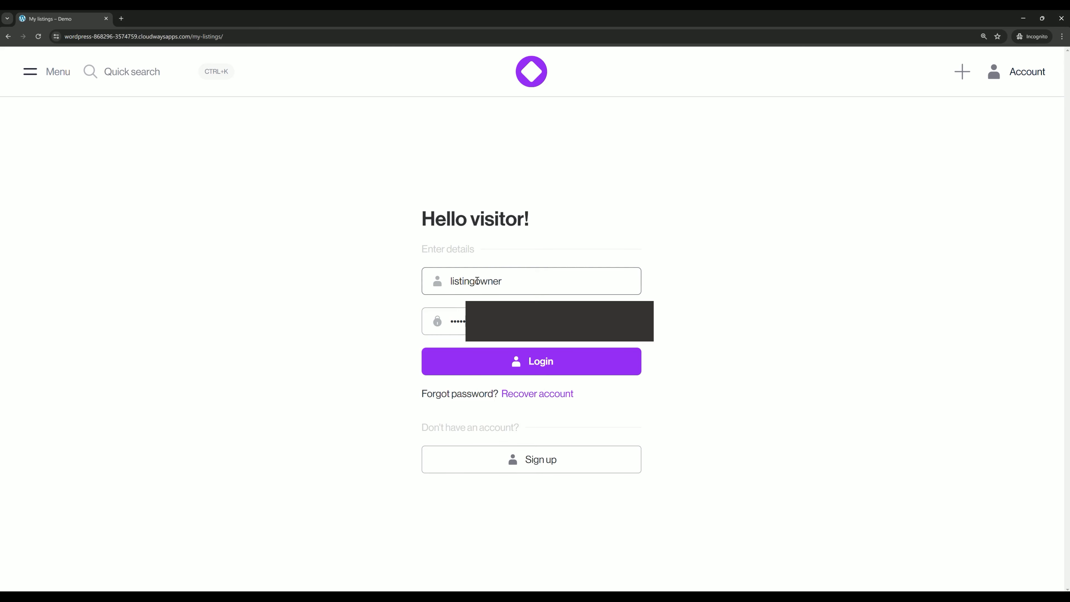
pyautogui.press('Return')
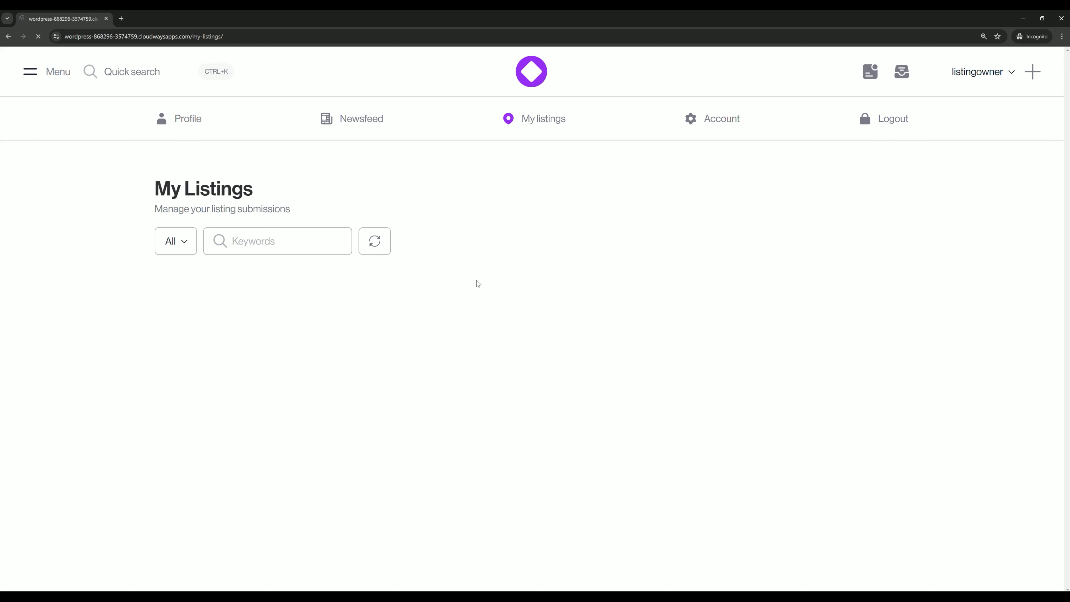